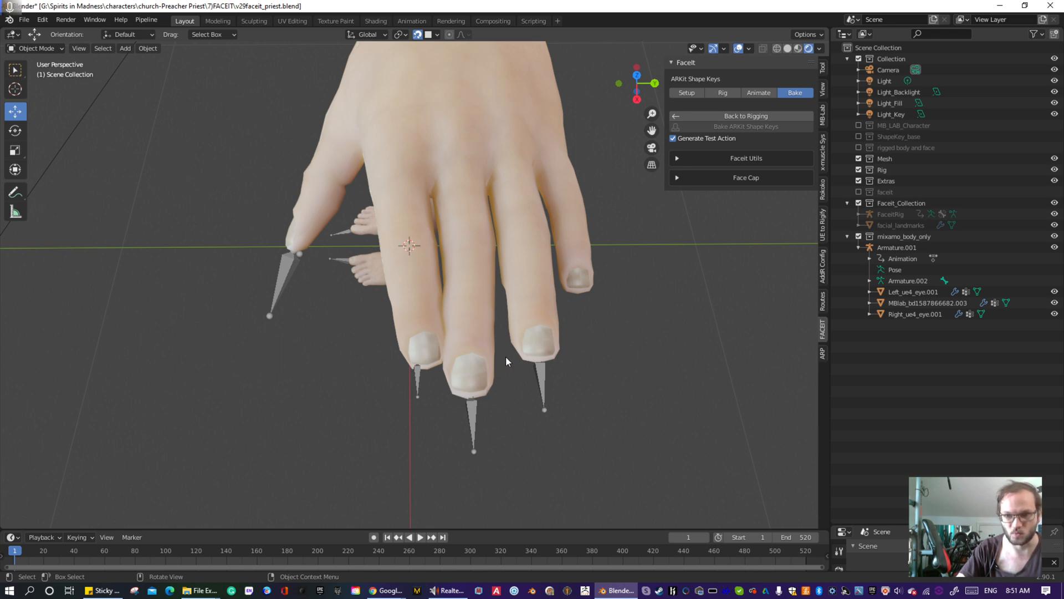
- Examine the Mixamo-rigged body's hand, fingertips and finger end bones, including how close together the fingers sit
middle_drag(523, 265, 536, 301)
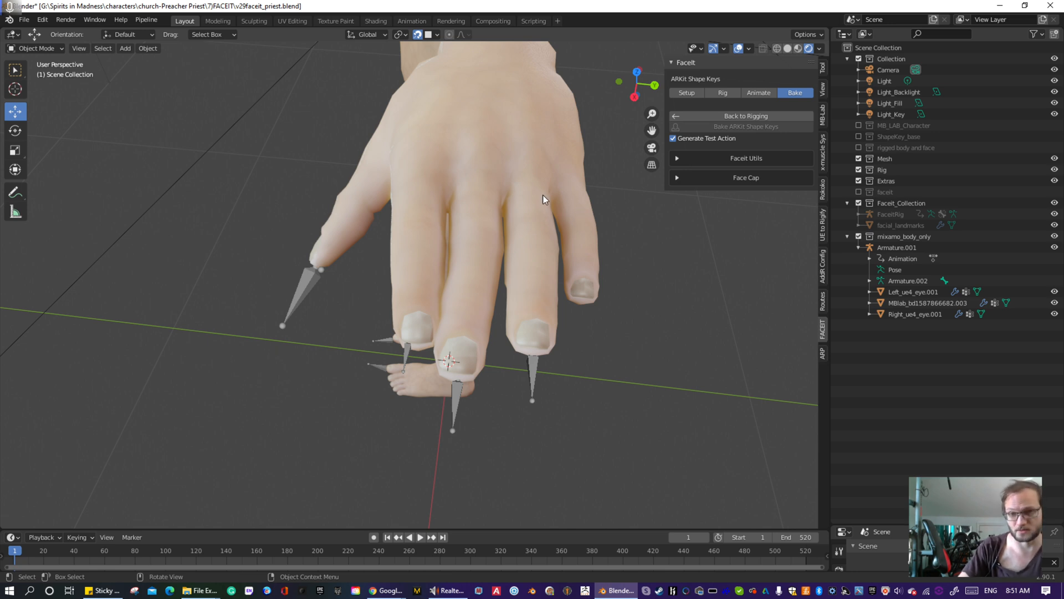
middle_drag(541, 195, 421, 288)
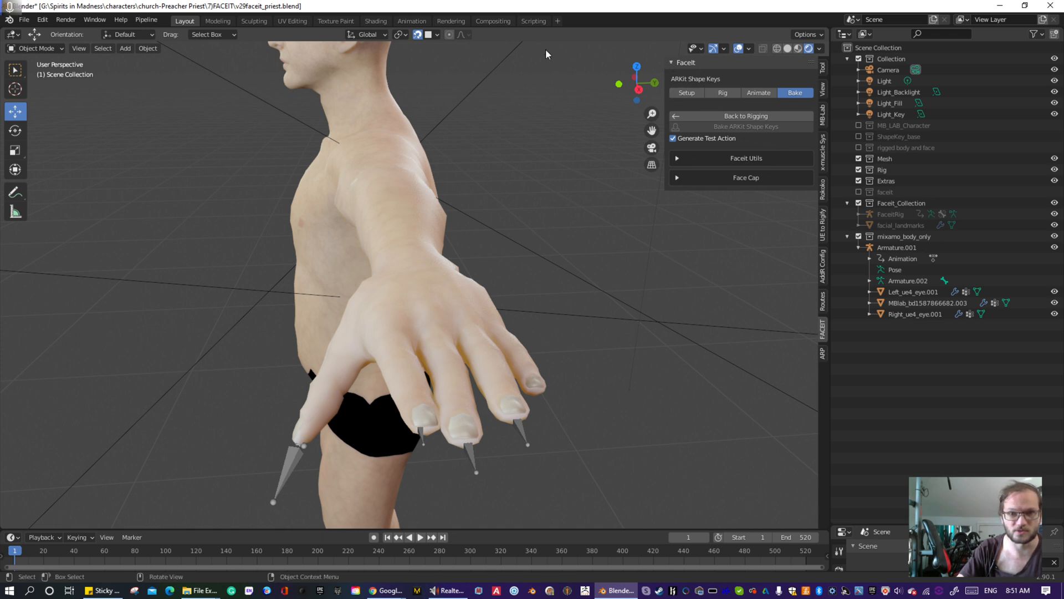
scroll(416, 191, down, 5)
middle_drag(417, 192, 492, 202)
scroll(380, 247, up, 5)
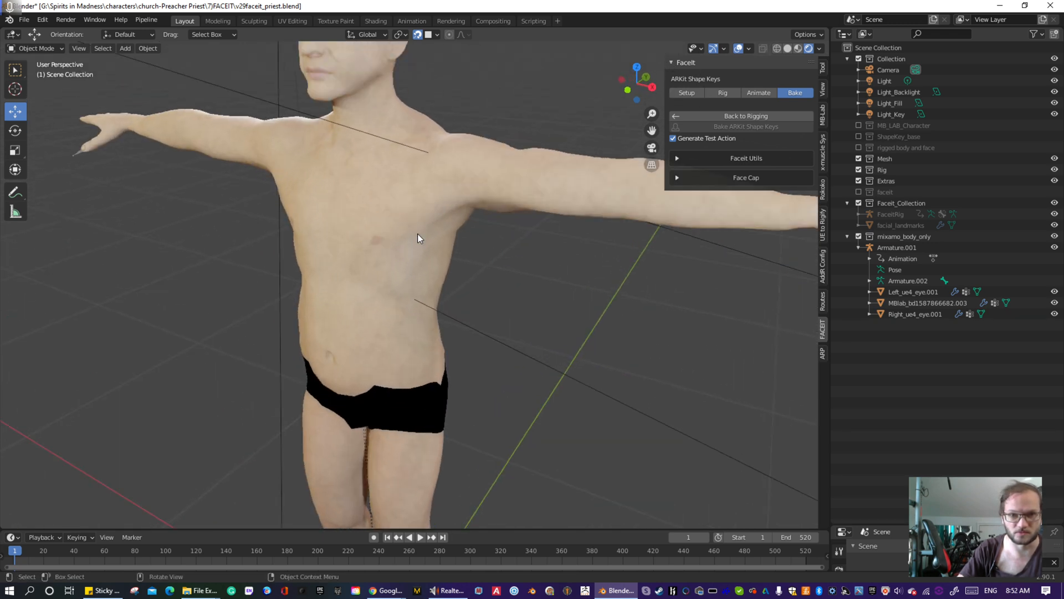
middle_drag(450, 247, 324, 270)
scroll(381, 275, down, 6)
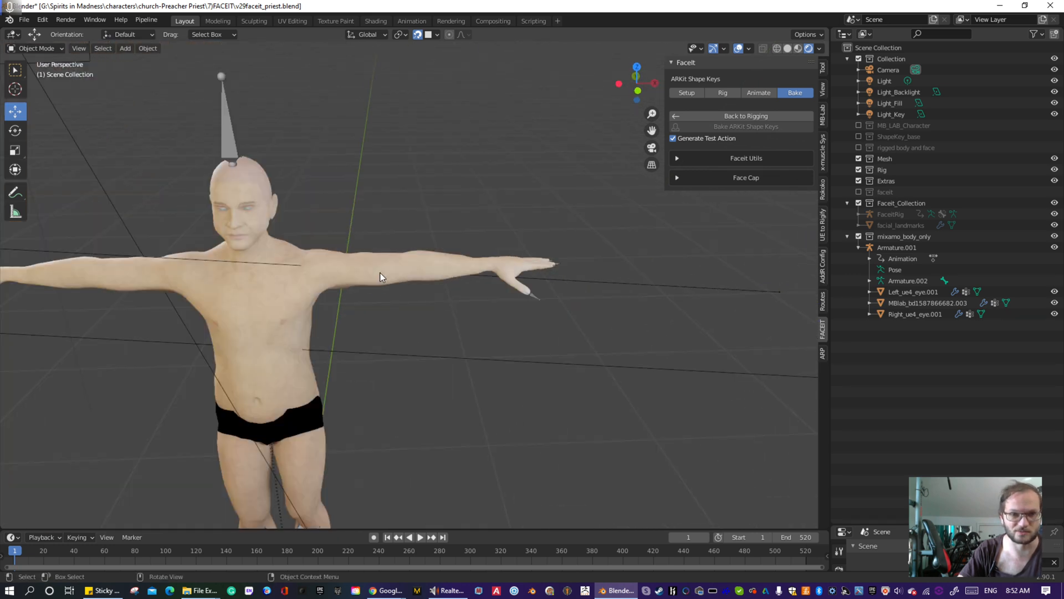
scroll(378, 275, up, 5)
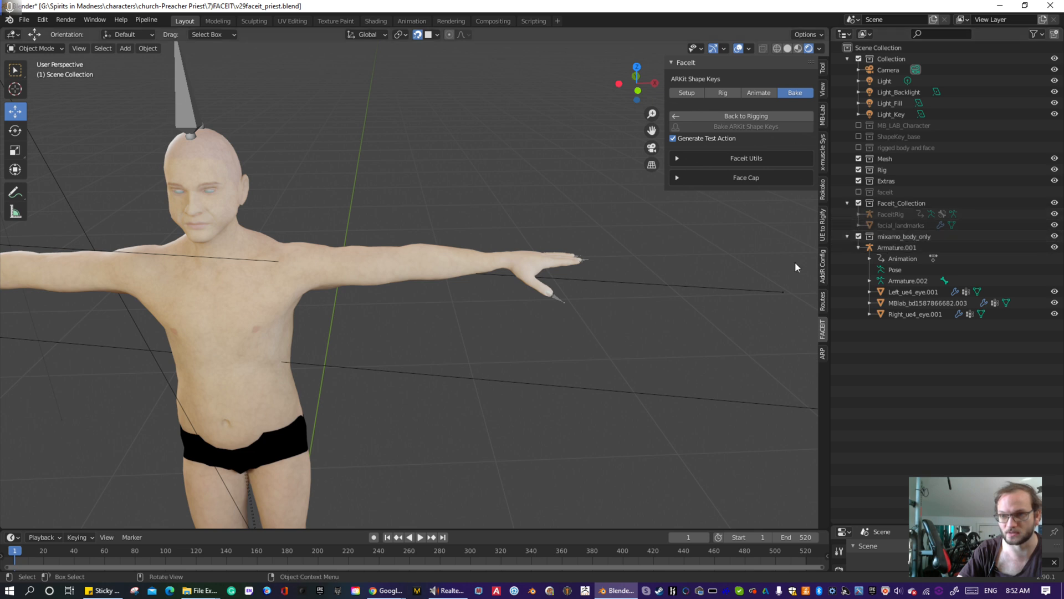
- Delete Armature.001 together with its child body mesh and both eye meshes from the mixamo_body_only collection
click(893, 245)
shift+click(910, 312)
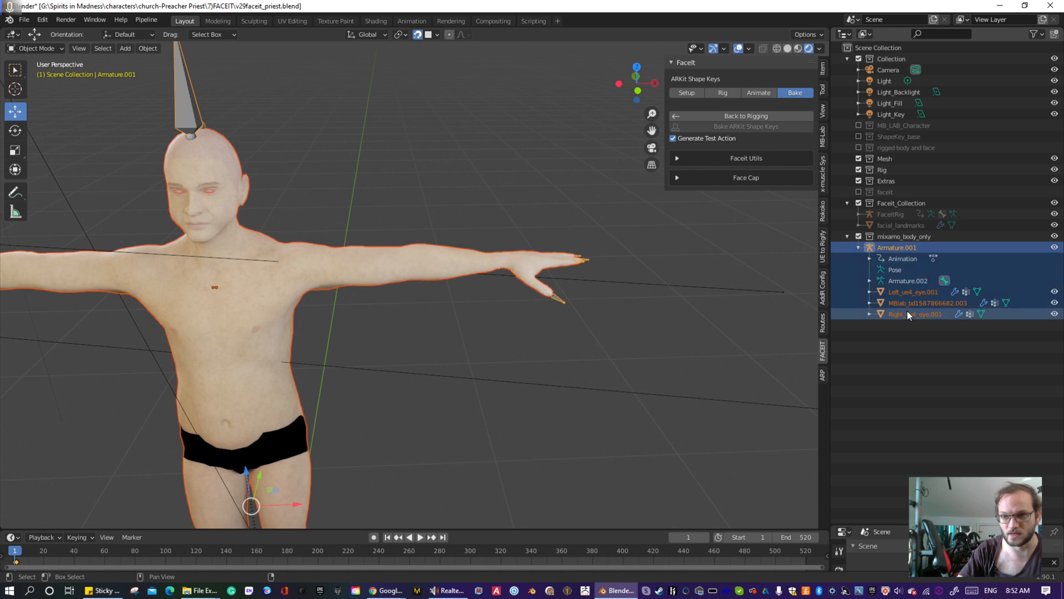
key(Delete)
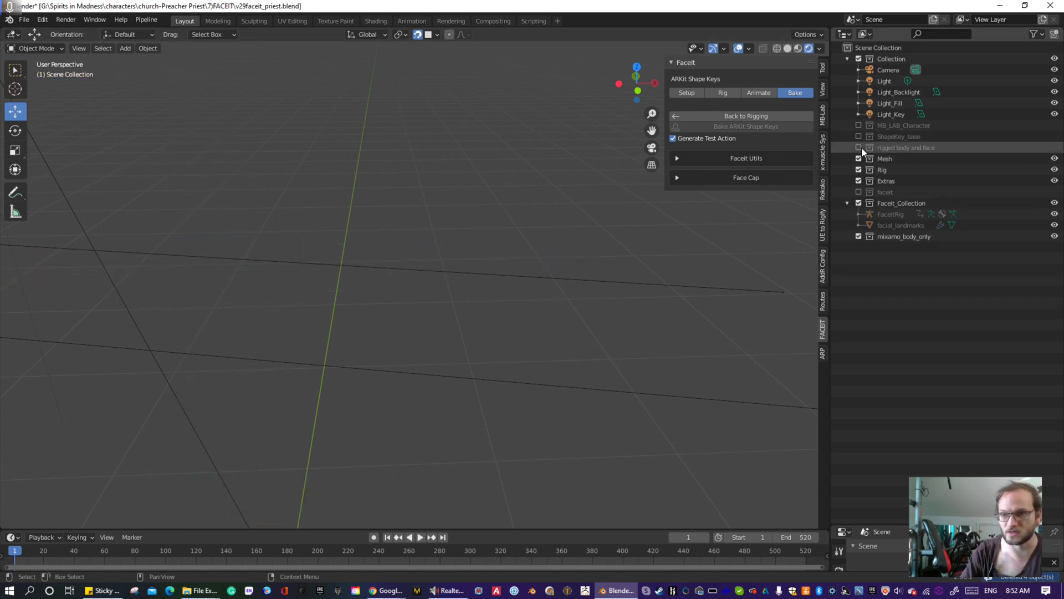
- Enable the faceit collection and hide its hair and all bread (beard) objects in the viewport
click(859, 192)
middle_drag(357, 249, 438, 362)
scroll(392, 189, up, 4)
click(388, 95)
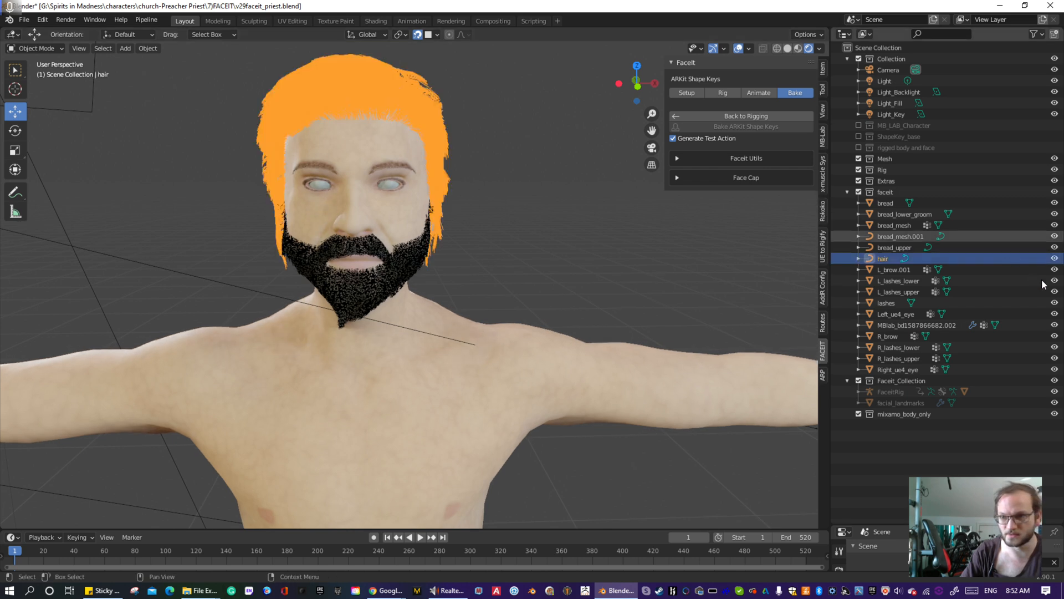
click(1054, 258)
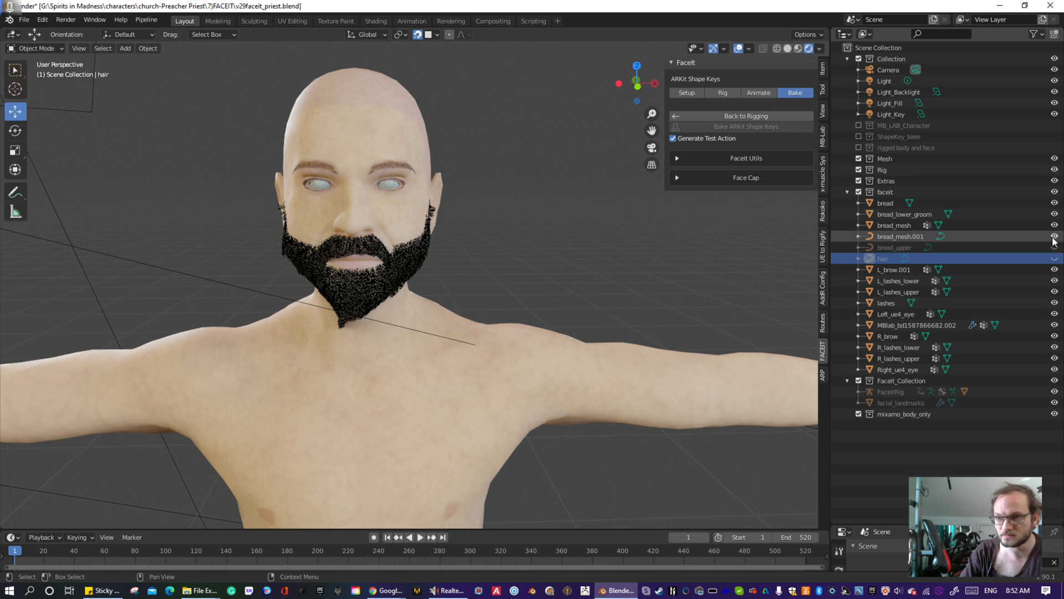
click(1055, 226)
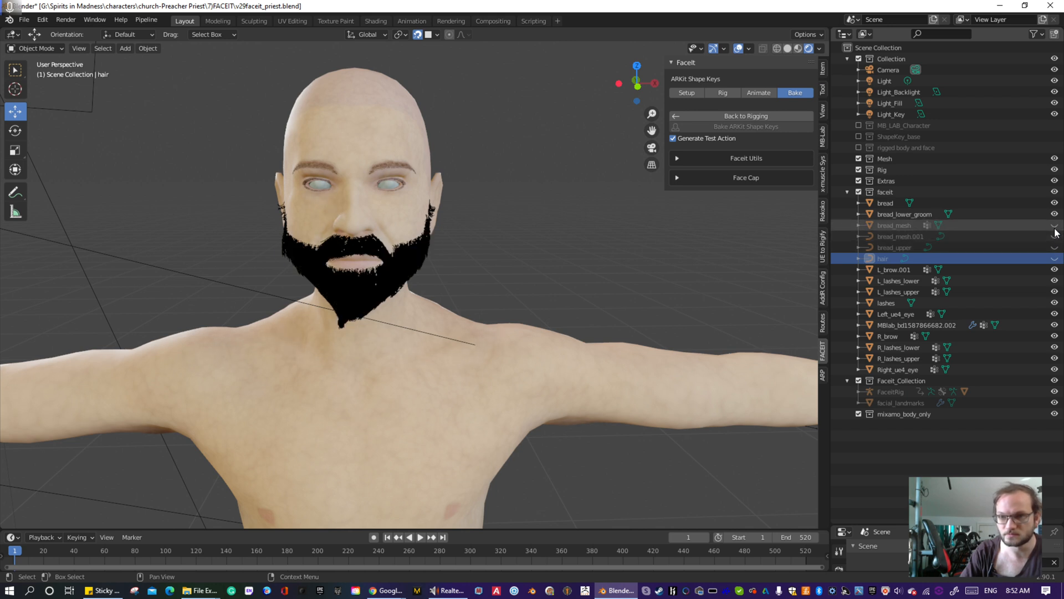
click(1055, 203)
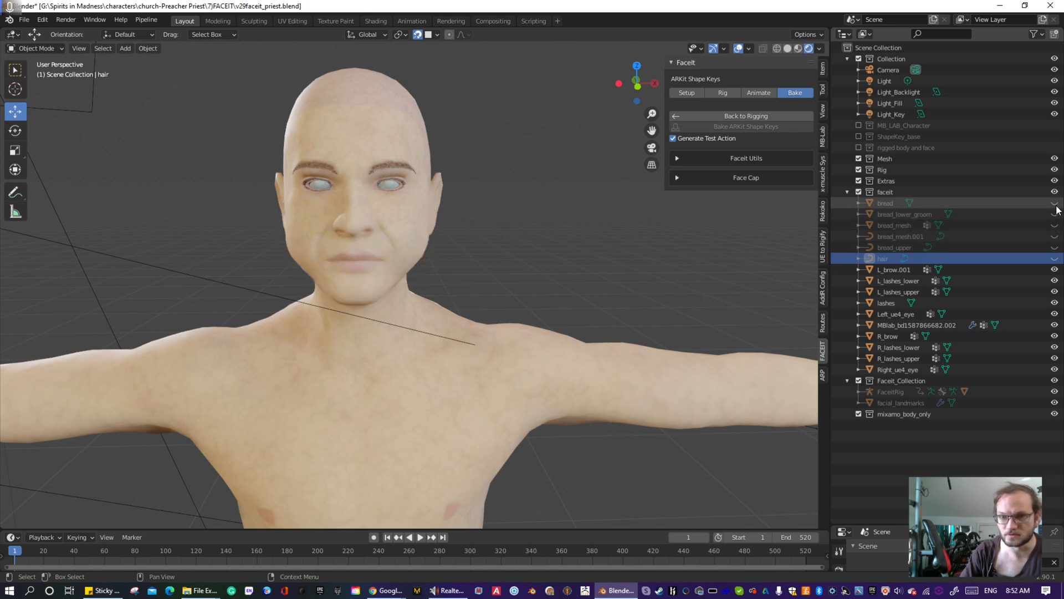
- Put the body mesh MBlab_bd1587866682.002 into Edit Mode with face selection active
scroll(464, 327, down, 4)
scroll(514, 371, down, 3)
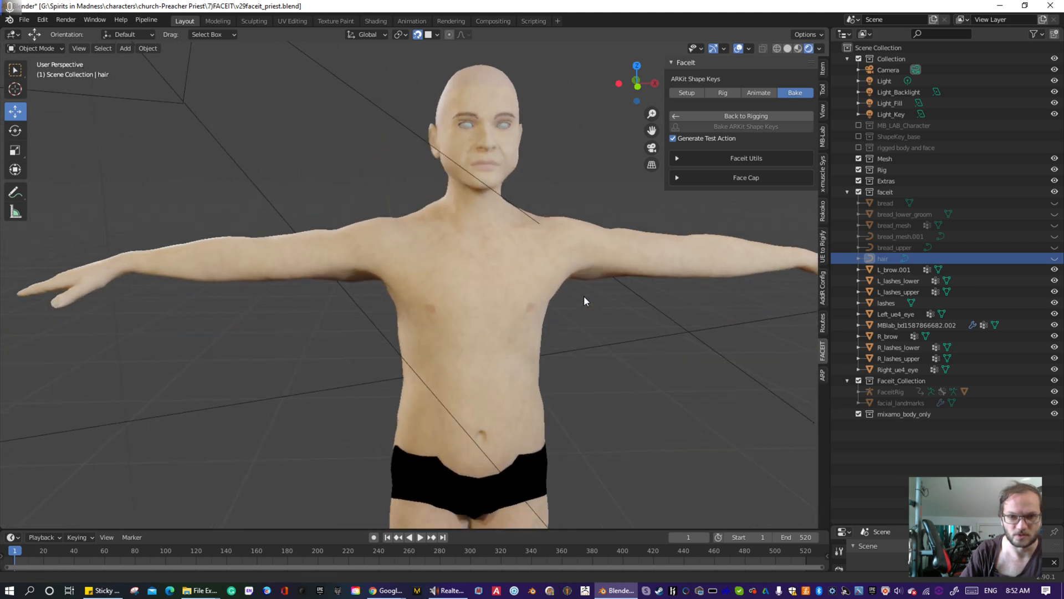
middle_drag(546, 299, 294, 308)
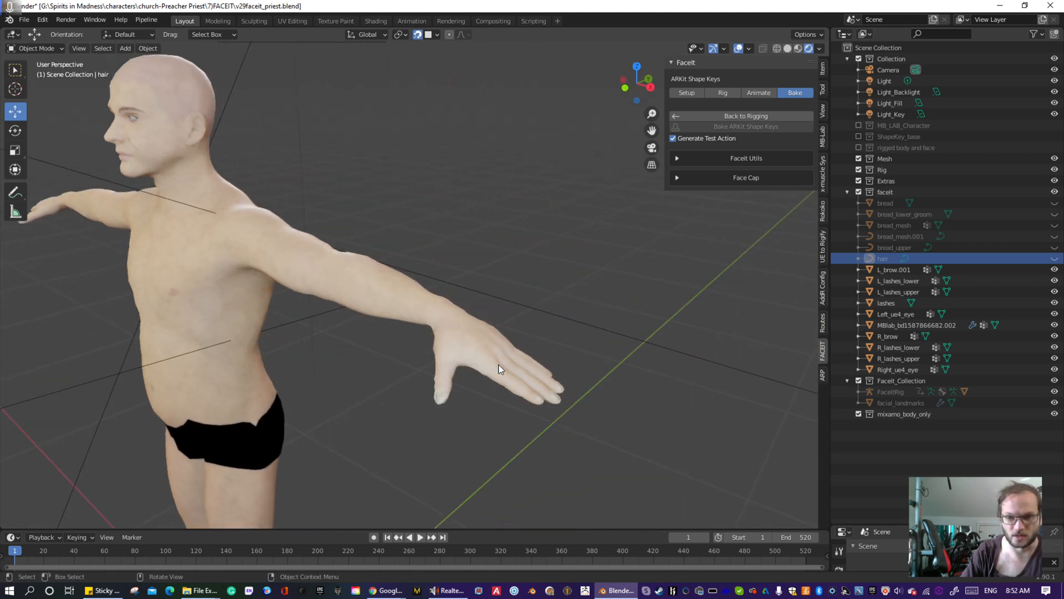
click(481, 339)
click(54, 49)
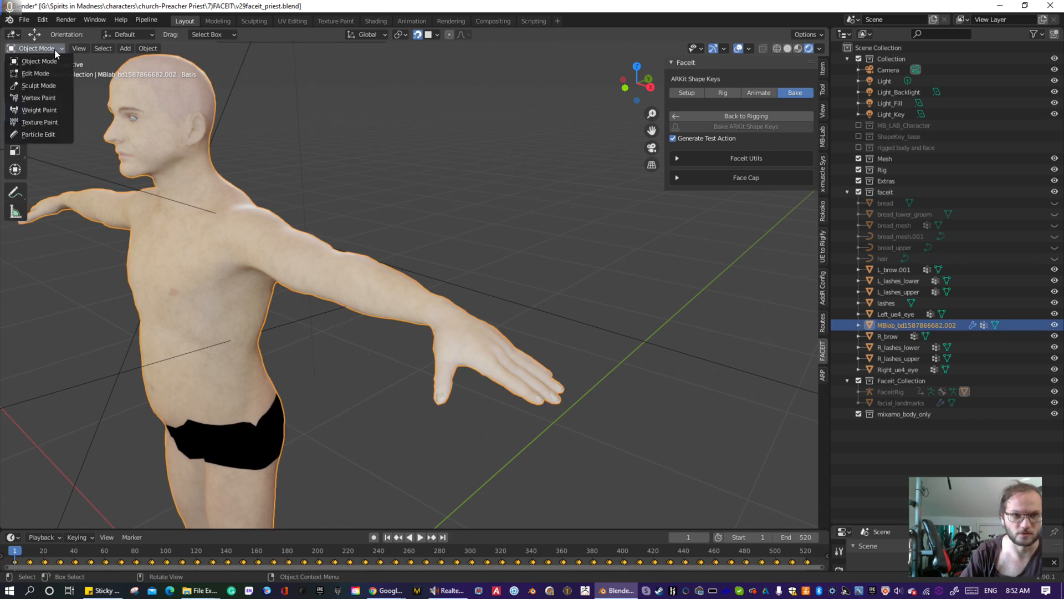
click(33, 74)
middle_drag(355, 310, 432, 277)
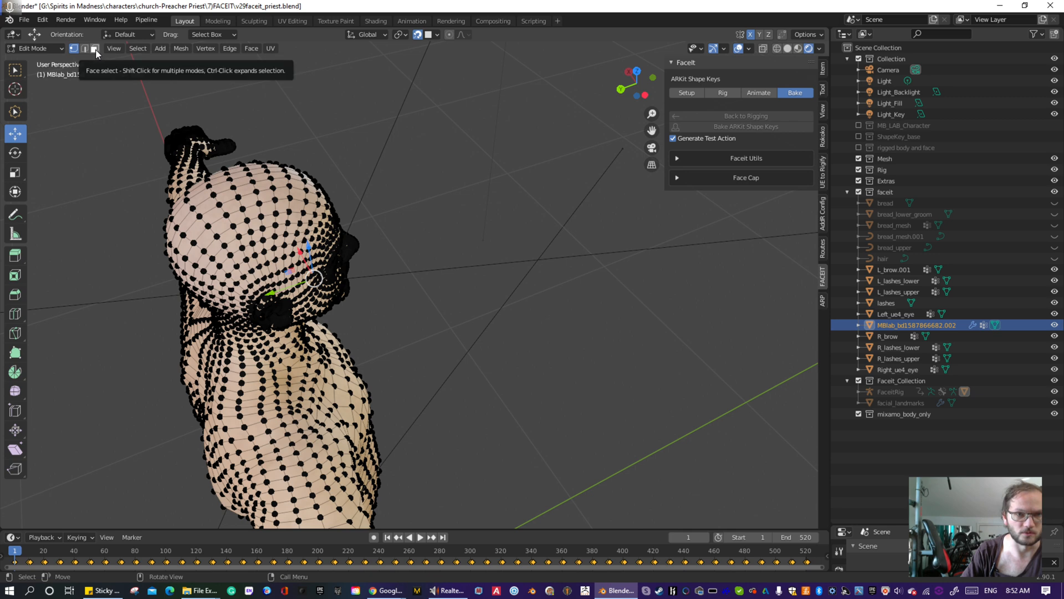
click(95, 49)
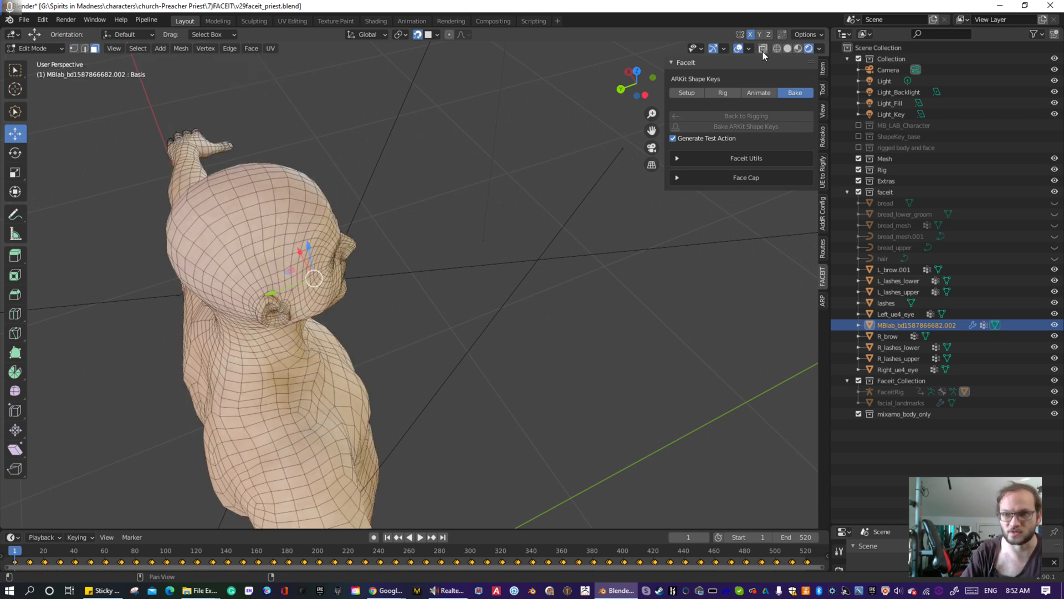
- Examine the finger cavities from inside the hand of the body mesh
shift+middle_drag(435, 262, 613, 344)
scroll(289, 224, up, 4)
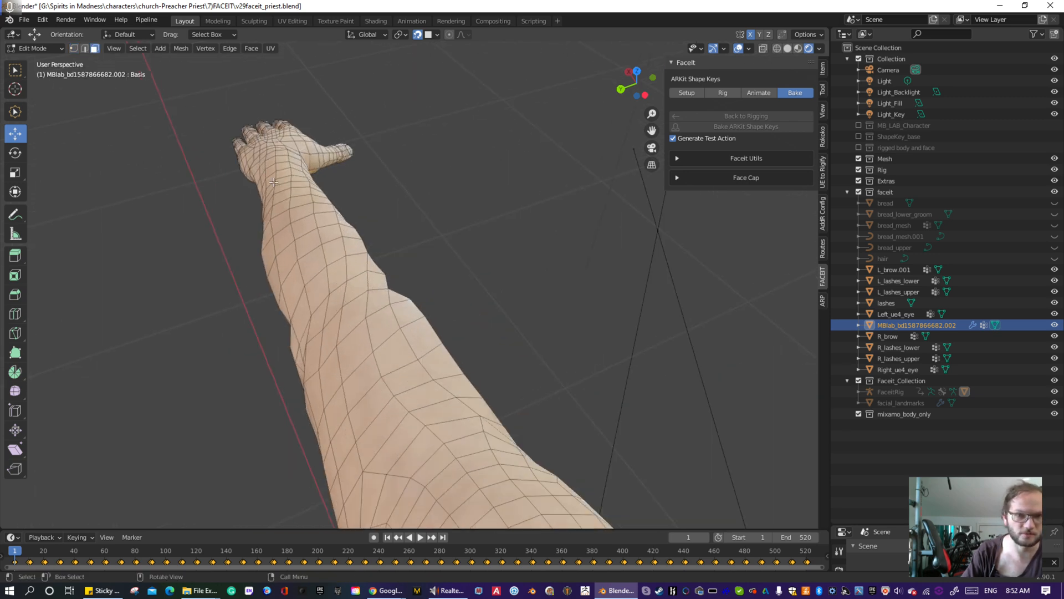
shift+middle_drag(274, 183, 511, 193)
scroll(507, 352, up, 3)
scroll(504, 358, up, 3)
middle_drag(572, 218, 495, 284)
scroll(614, 214, up, 3)
scroll(495, 284, down, 4)
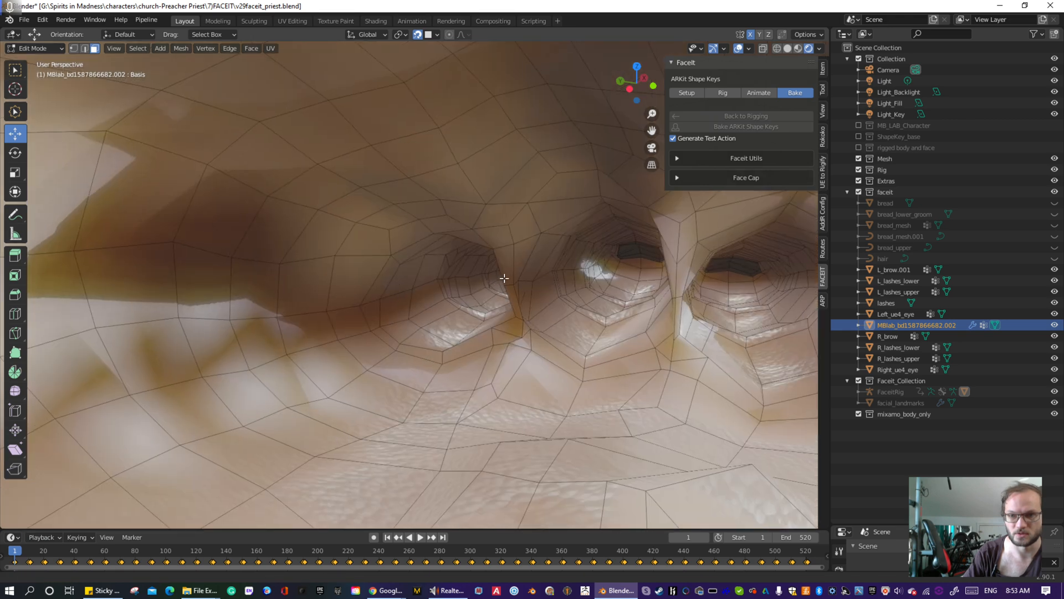
- Show the Move tool's mesh editing options to check the mirror axis settings
click(823, 69)
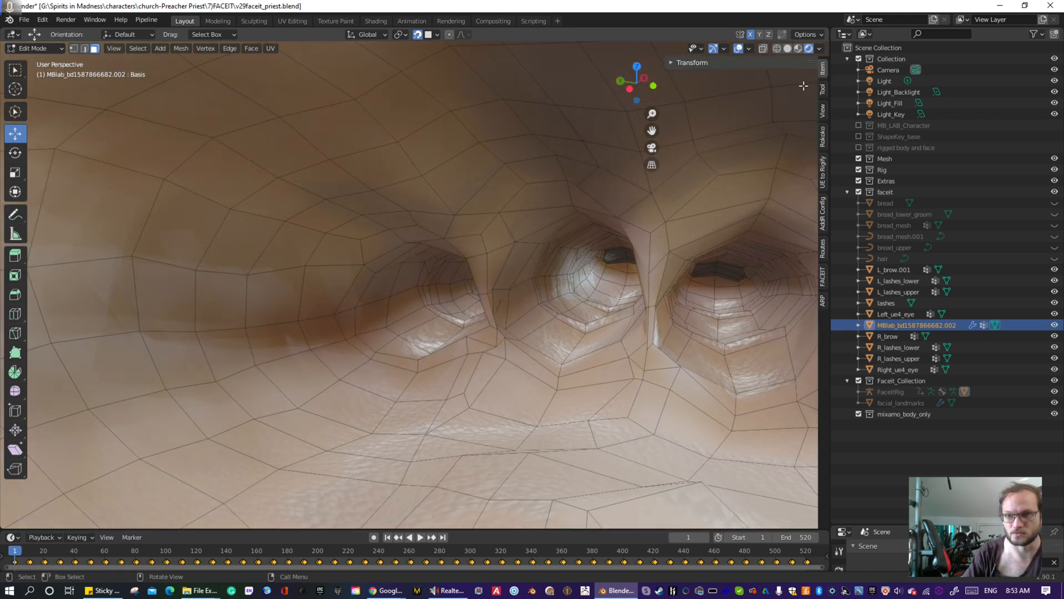
click(822, 90)
click(673, 125)
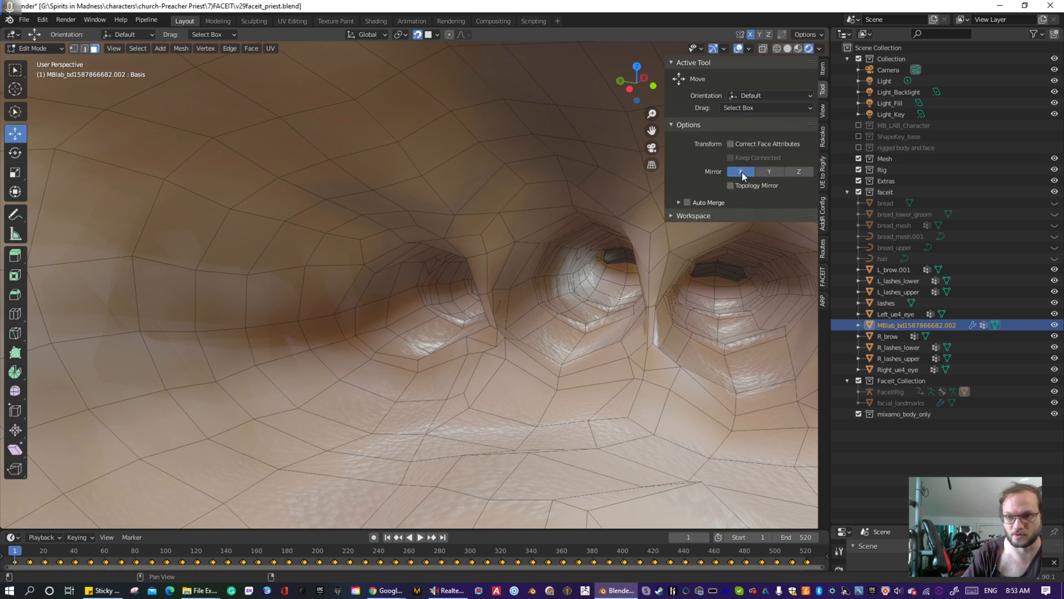
- Collapse the tool settings and box-select the little finger's faces from inside the hand mesh
mouse_move(351, 203)
middle_down()
mouse_move(397, 233)
mouse_move(430, 232)
middle_up()
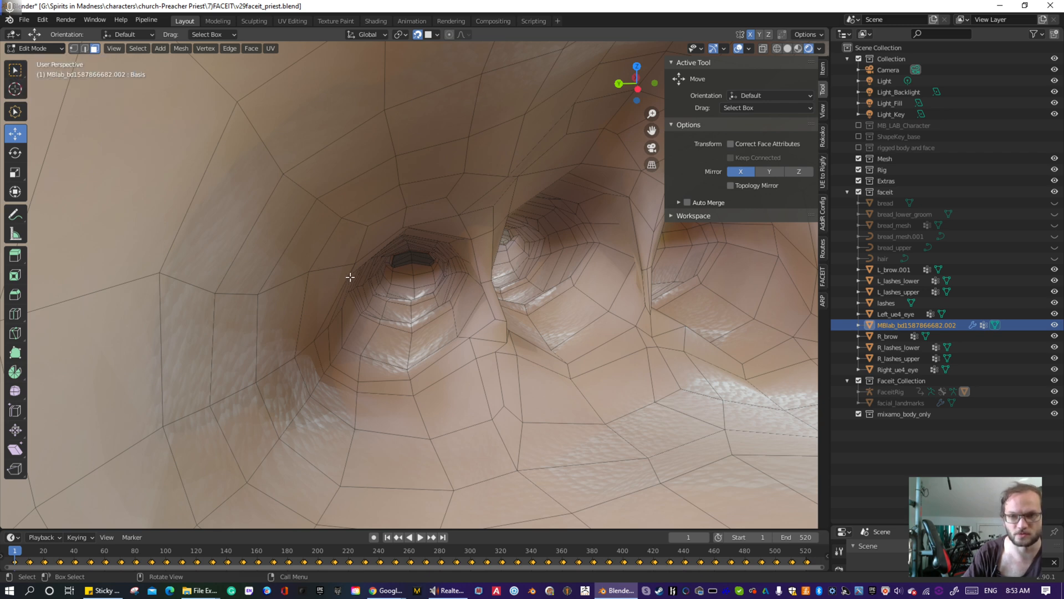
middle_drag(350, 276, 341, 258)
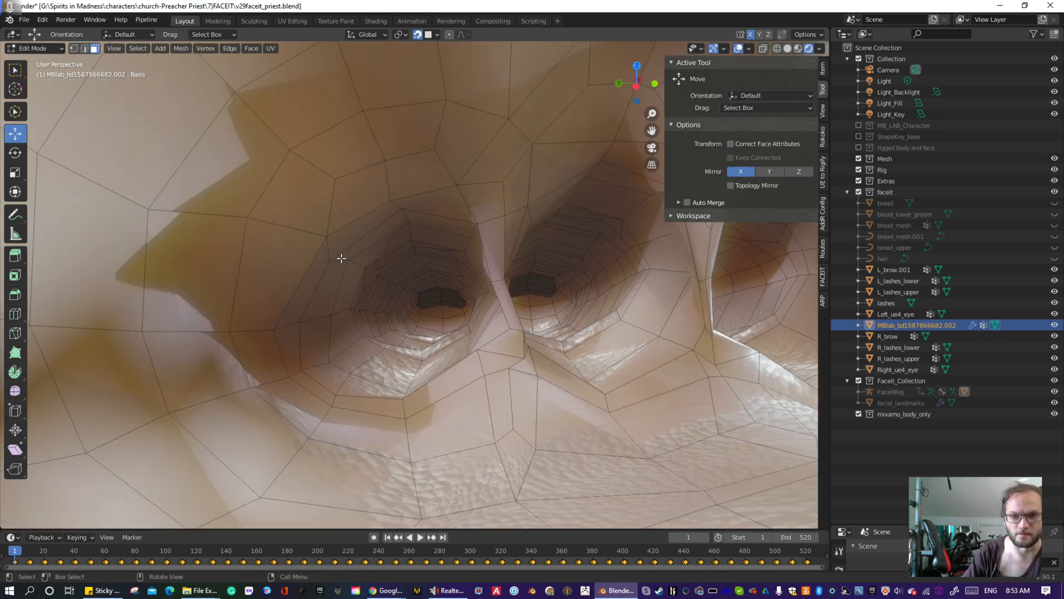
scroll(341, 258, up, 5)
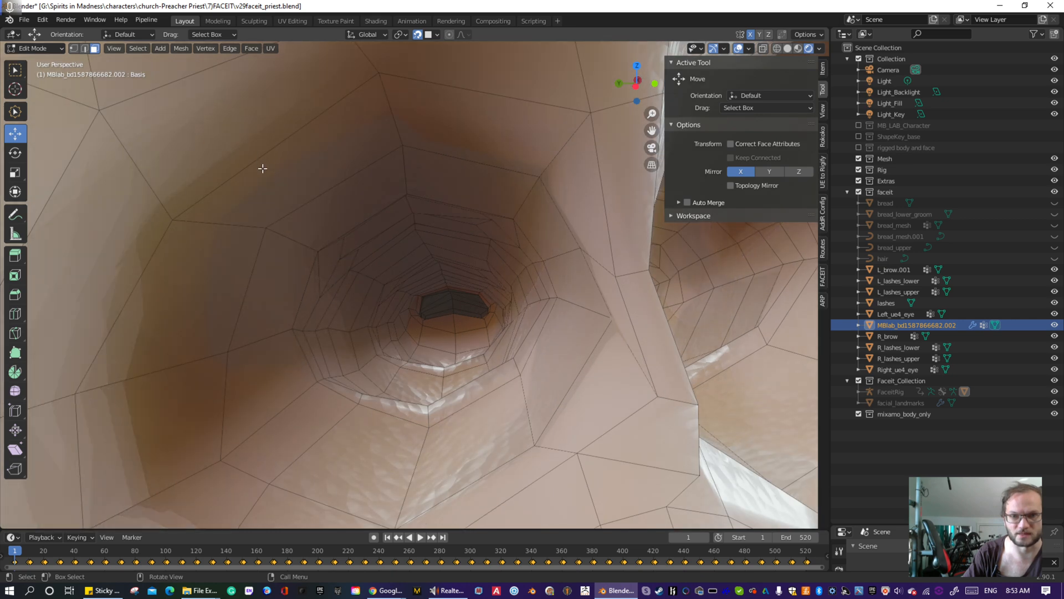
click(674, 63)
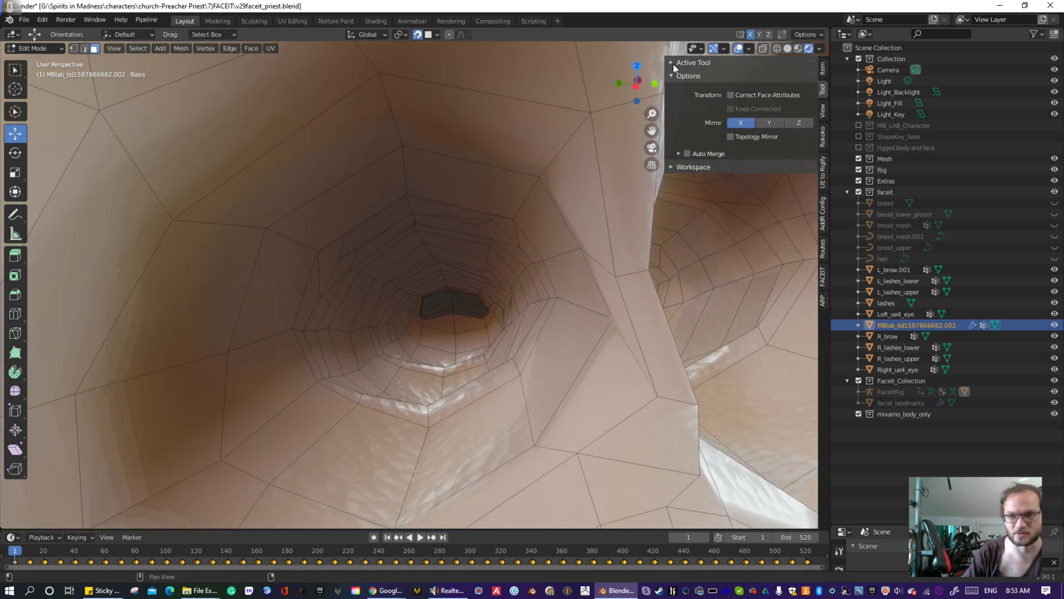
click(675, 76)
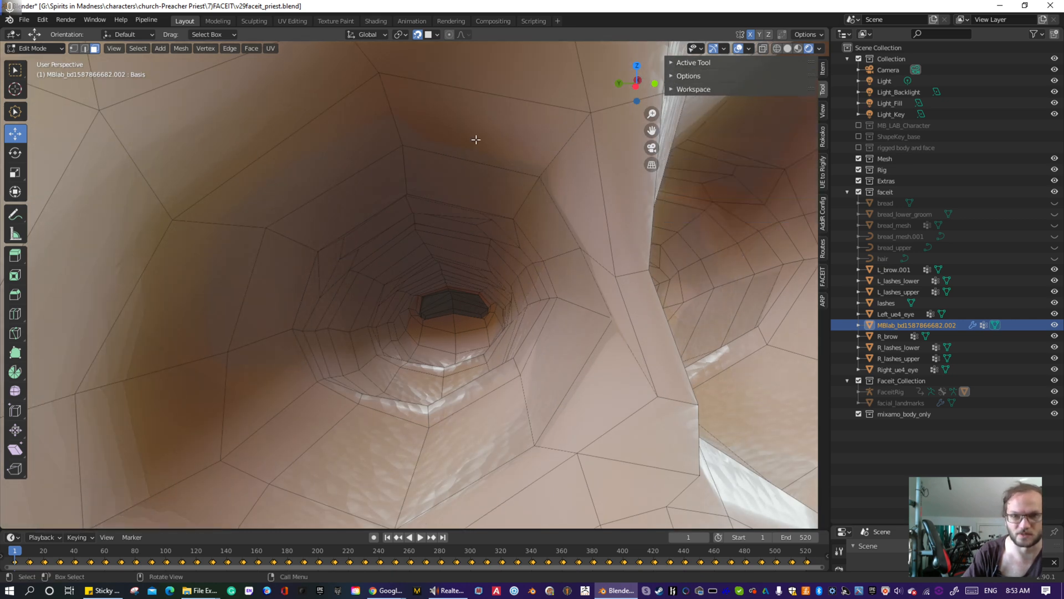
drag(277, 166, 553, 436)
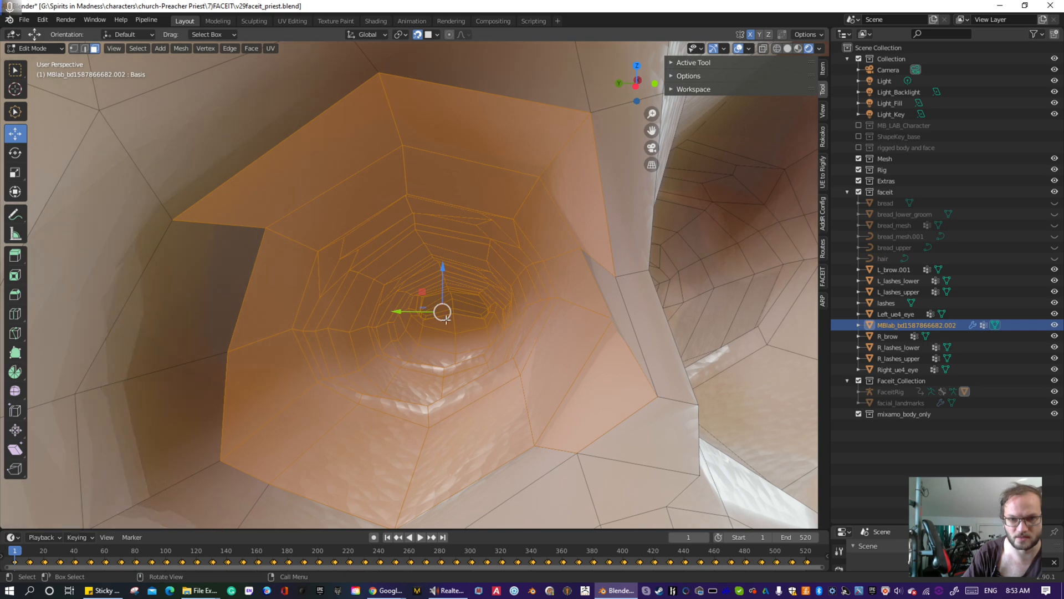
- Check from outside the hand which faces of the little finger are selected, from its base to the nail
middle_drag(456, 329, 390, 222)
scroll(356, 287, up, 3)
scroll(391, 216, up, 3)
scroll(369, 156, up, 10)
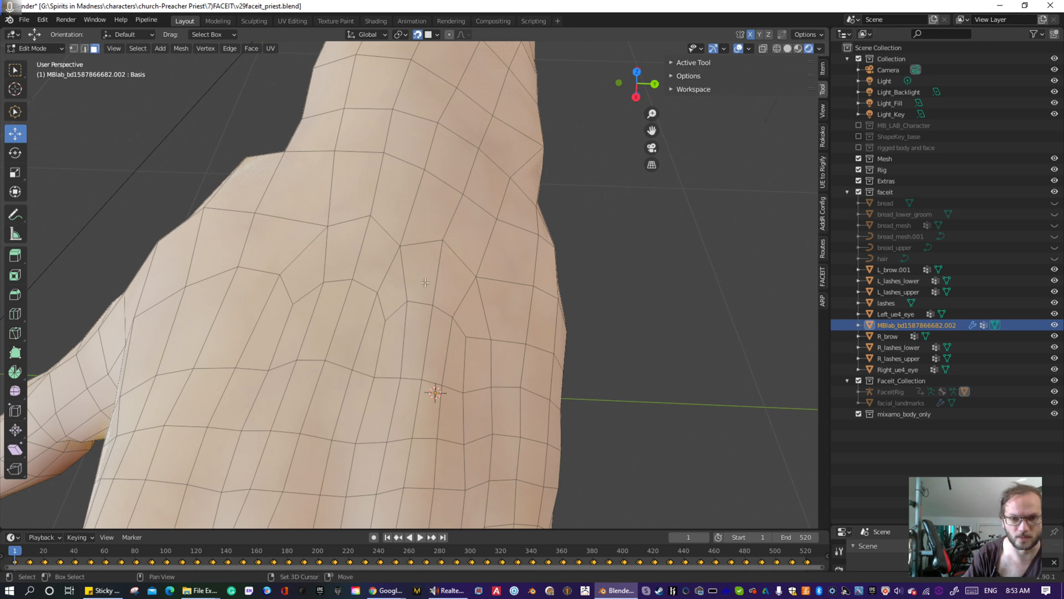
scroll(425, 283, down, 6)
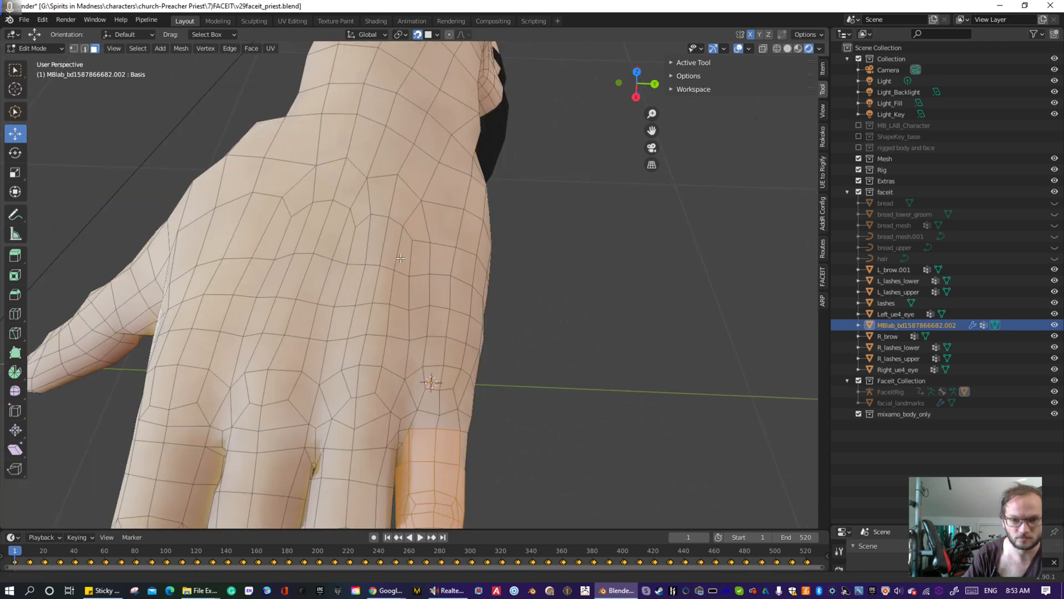
shift+middle_drag(401, 258, 344, 53)
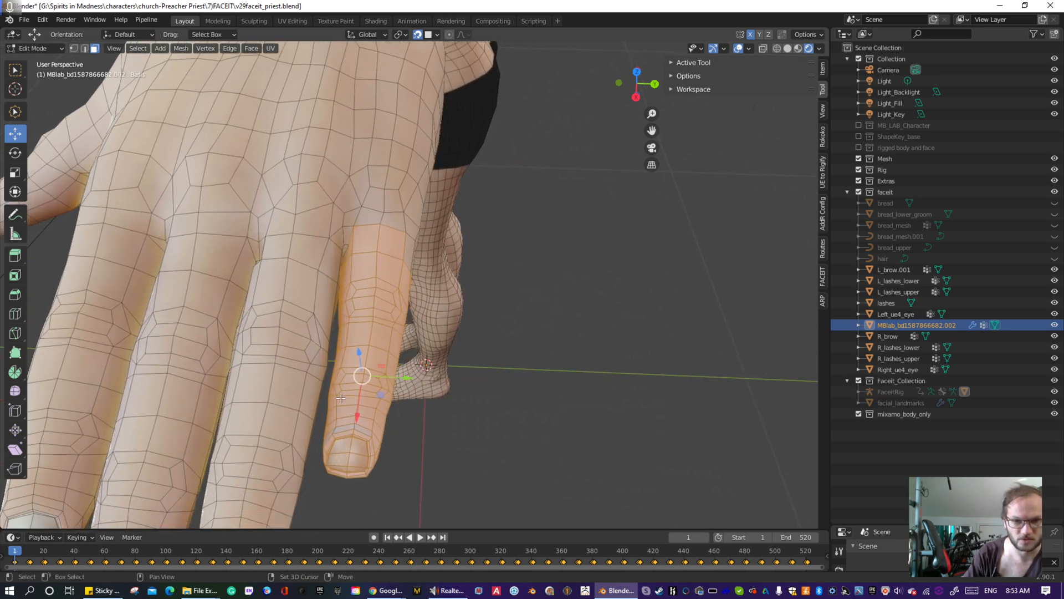
shift+middle_drag(355, 435, 369, 344)
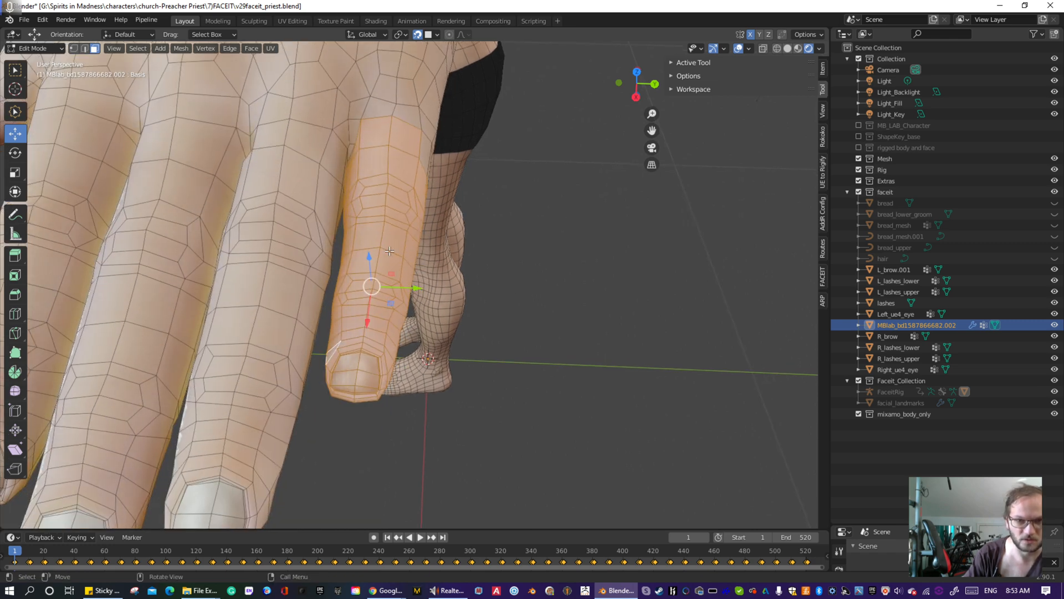
- Examine up close the side of the ring finger and the narrow gap between it and the neighbouring finger
middle_drag(390, 251, 280, 298)
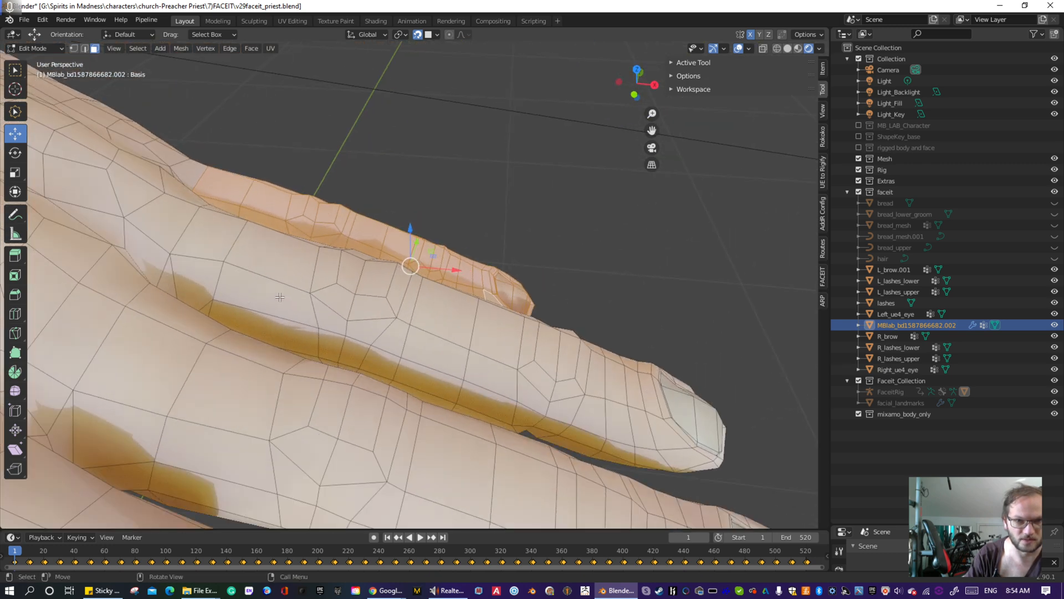
scroll(280, 297, up, 8)
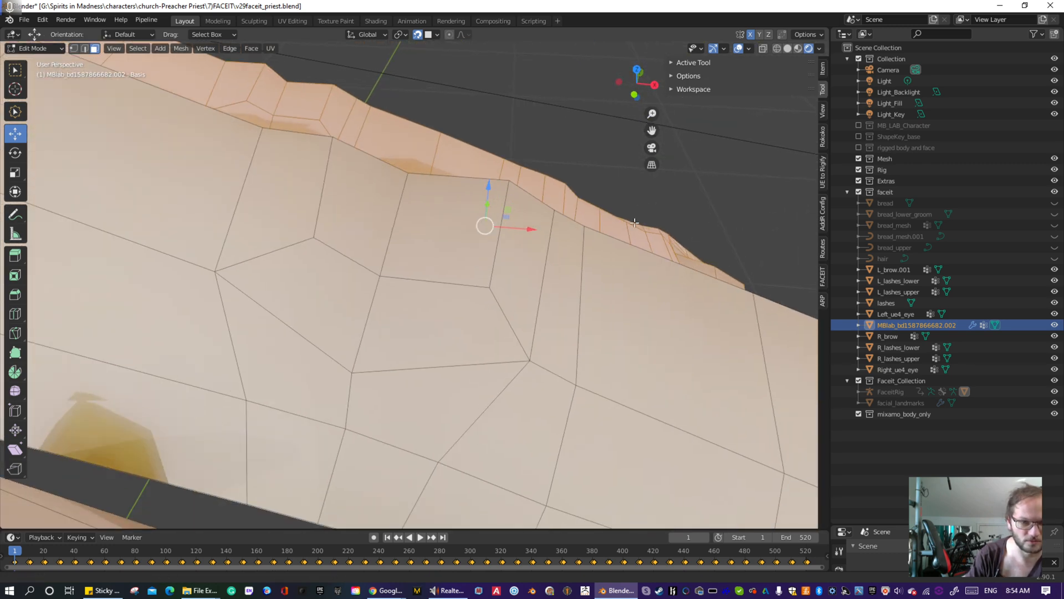
shift+middle_drag(354, 274, 483, 252)
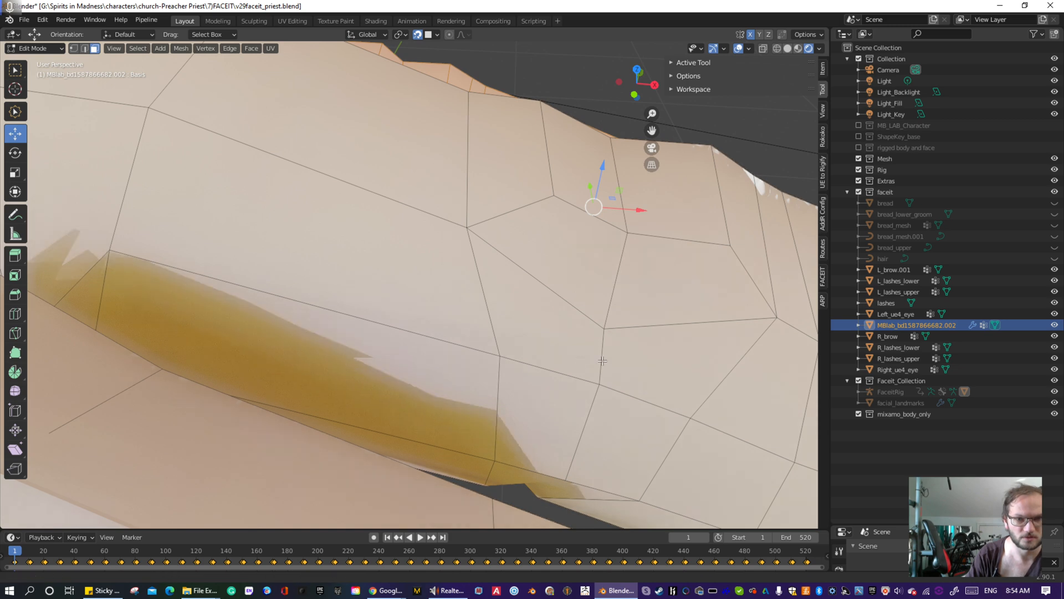
middle_drag(603, 360, 439, 321)
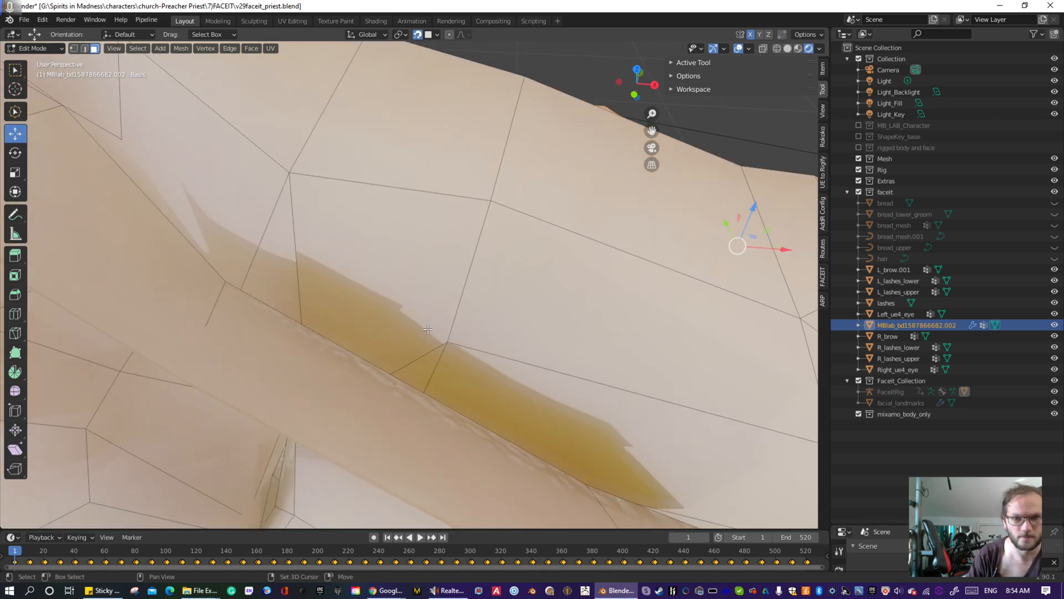
scroll(428, 329, up, 4)
scroll(427, 325, down, 2)
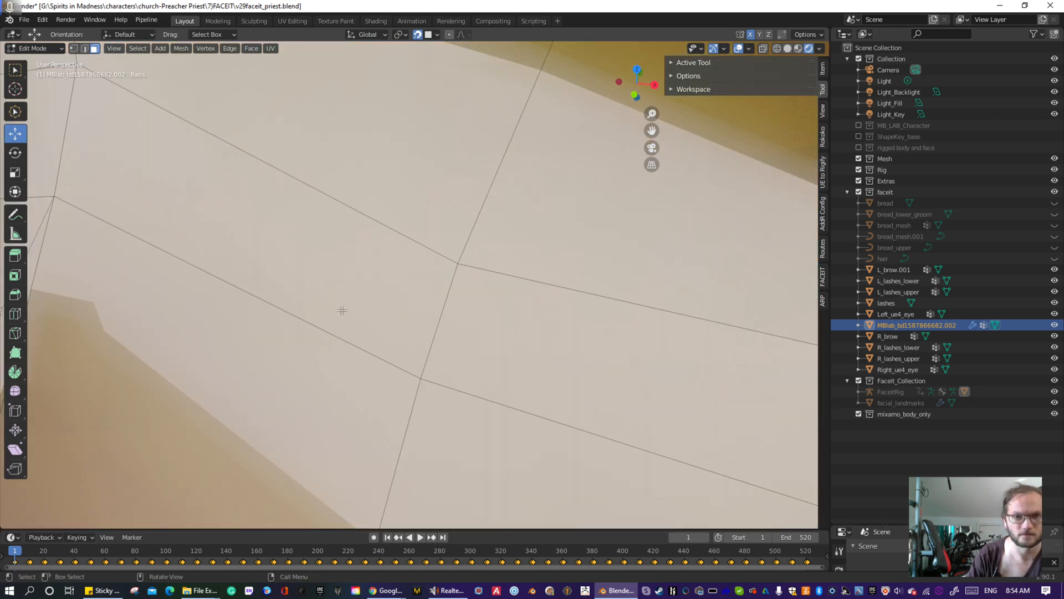
scroll(342, 311, down, 6)
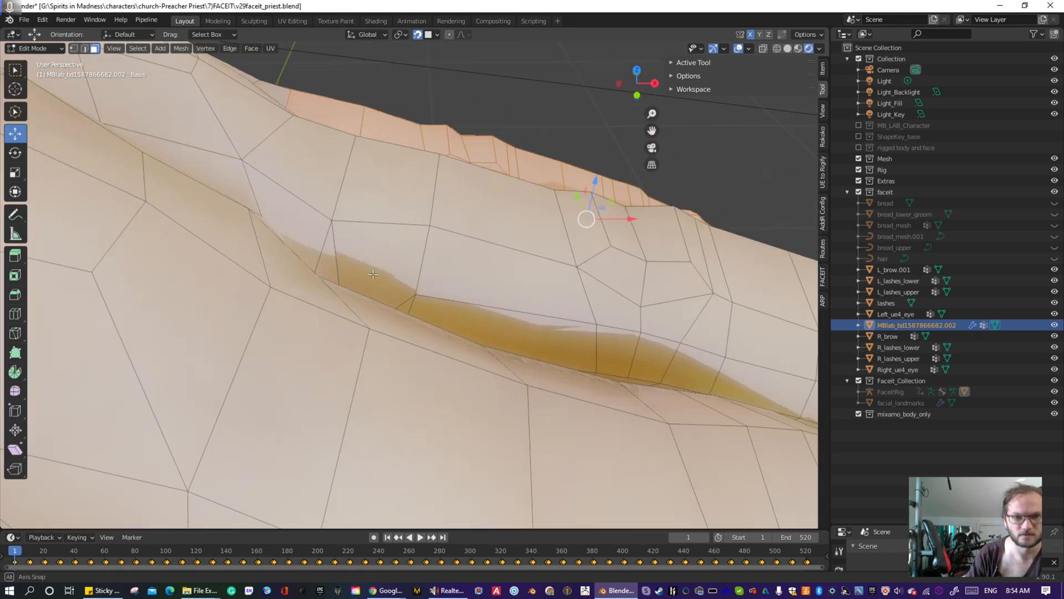
middle_drag(373, 274, 299, 43)
middle_drag(266, 139, 191, 178)
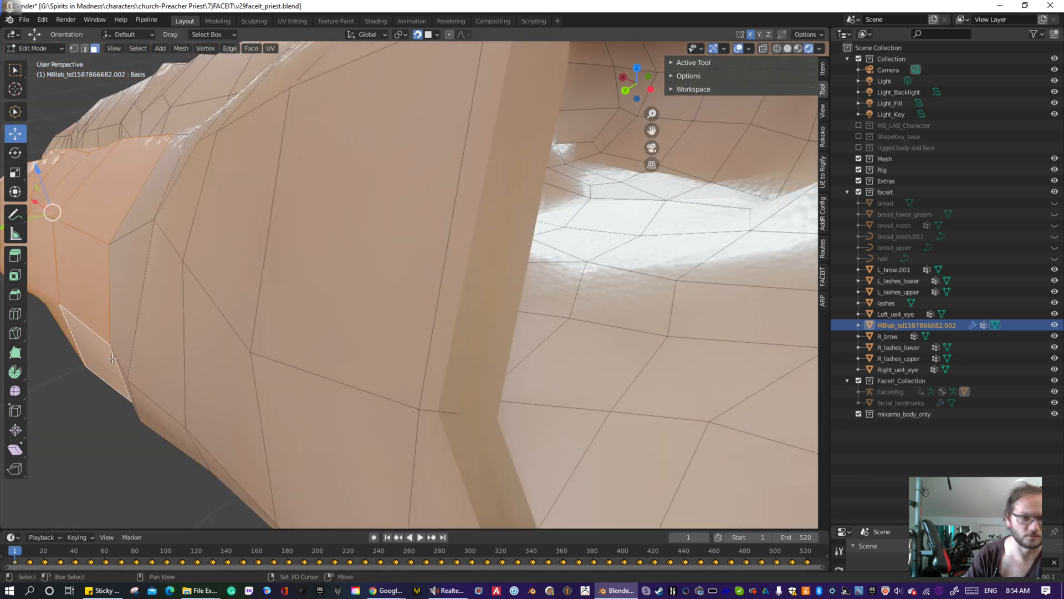
- Add the missed palm-side faces along the little finger and at its base to the selection
middle_drag(97, 264, 129, 411)
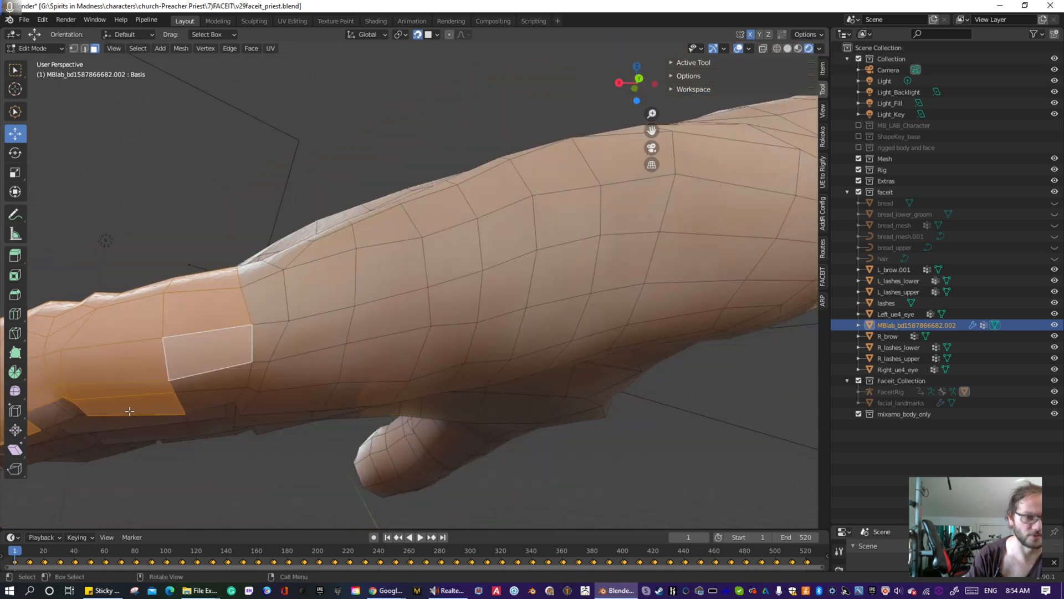
shift+middle_drag(191, 375, 239, 291)
middle_drag(228, 301, 155, 217)
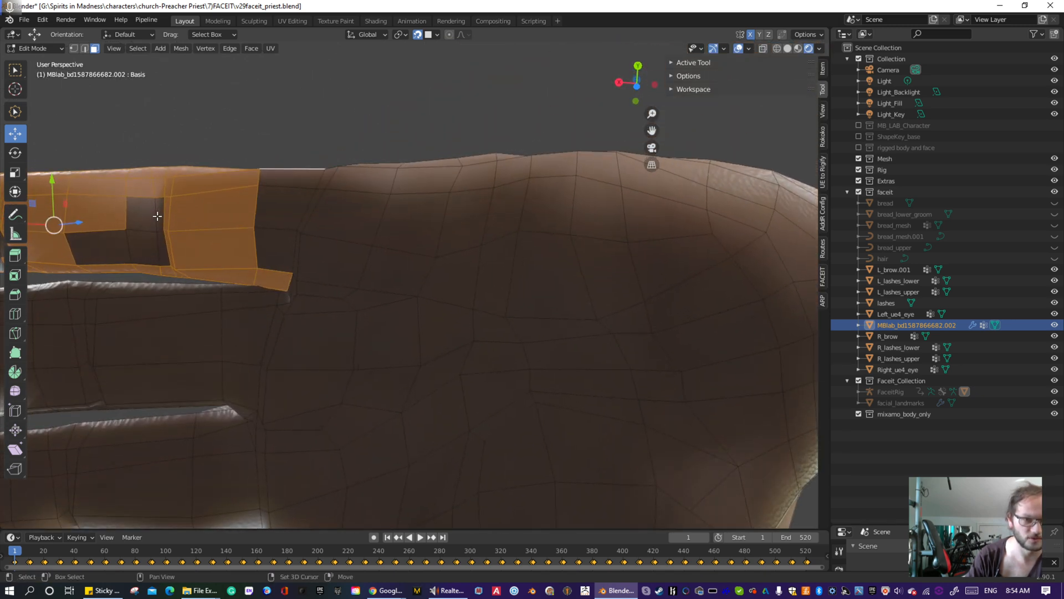
shift+click(146, 251)
shift+click(111, 247)
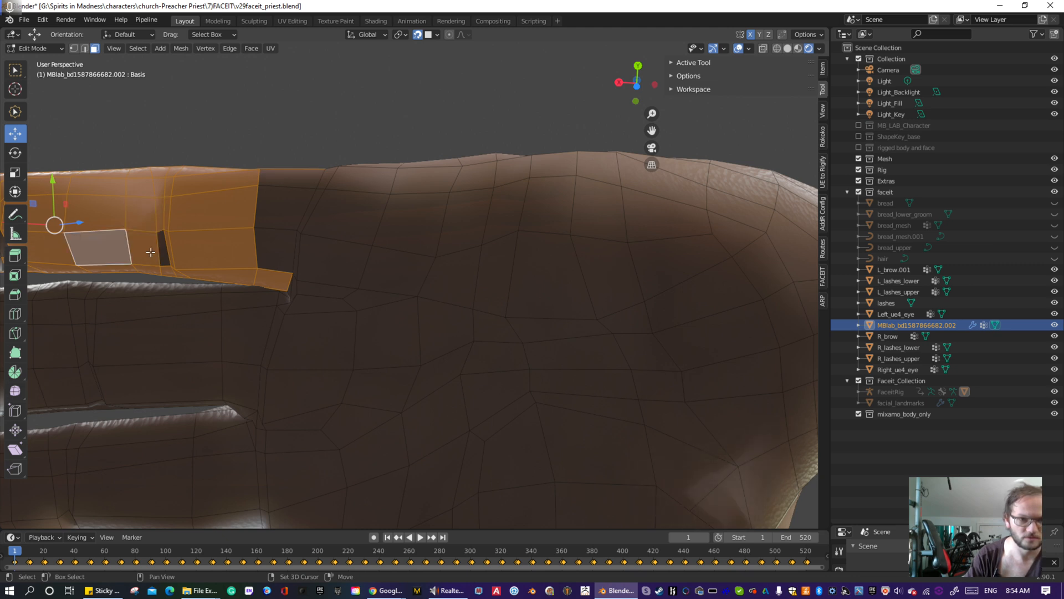
shift+click(271, 212)
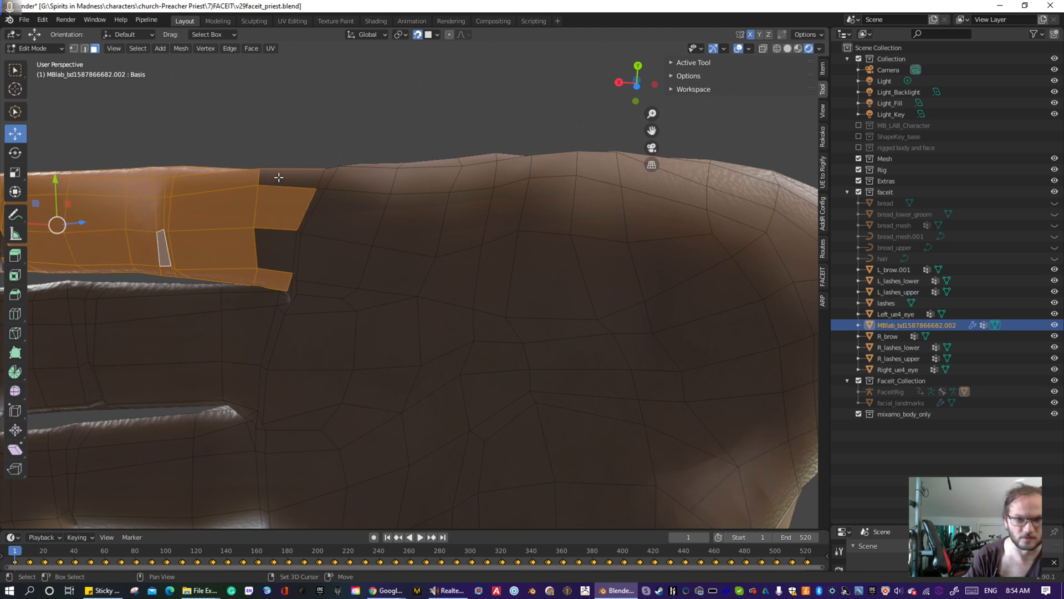
shift+click(278, 177)
shift+click(272, 245)
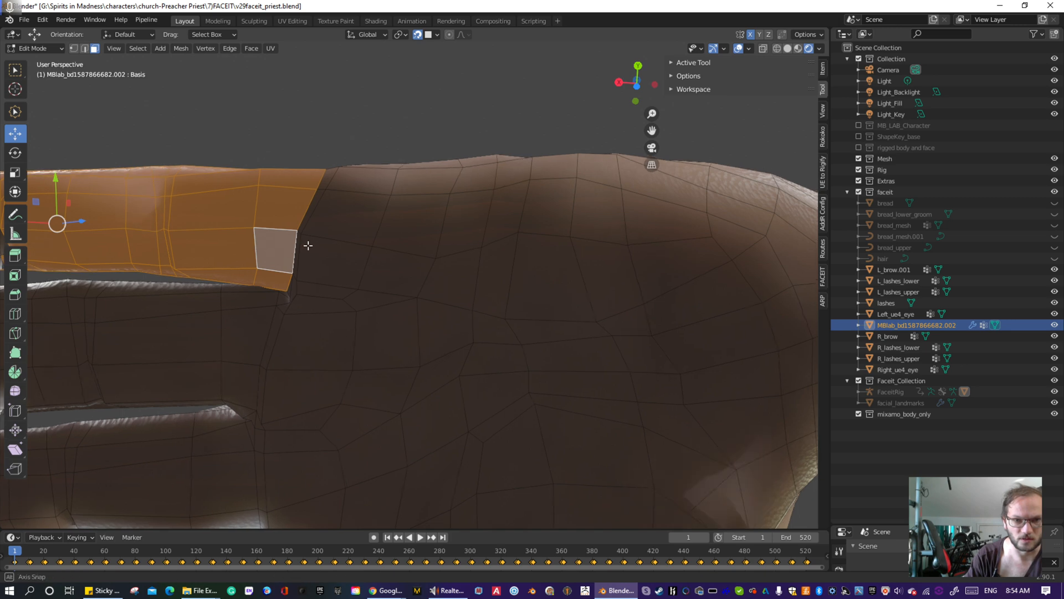
- Extend the selection with the narrow row of palm faces below the little finger's base and the small face at the finger web
middle_drag(309, 242, 325, 258)
scroll(316, 247, up, 4)
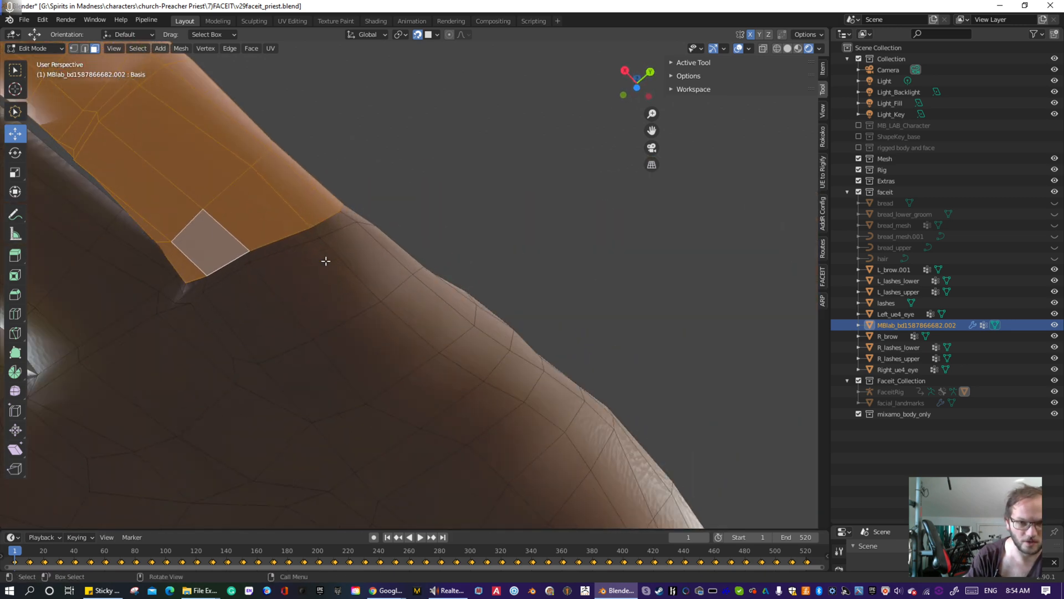
shift+click(293, 204)
shift+click(238, 220)
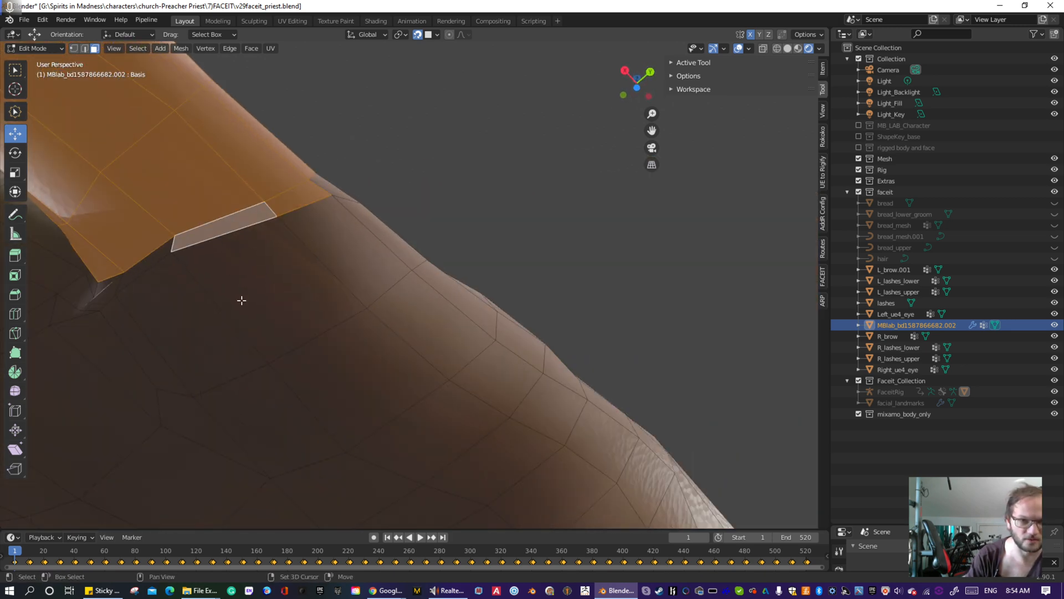
middle_drag(237, 298, 442, 213)
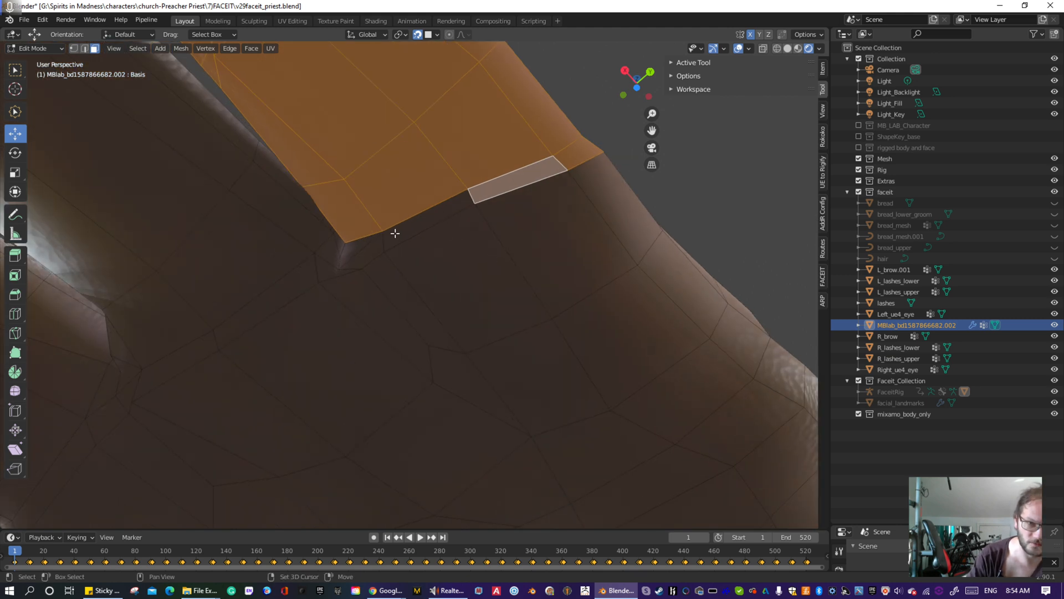
shift+click(373, 246)
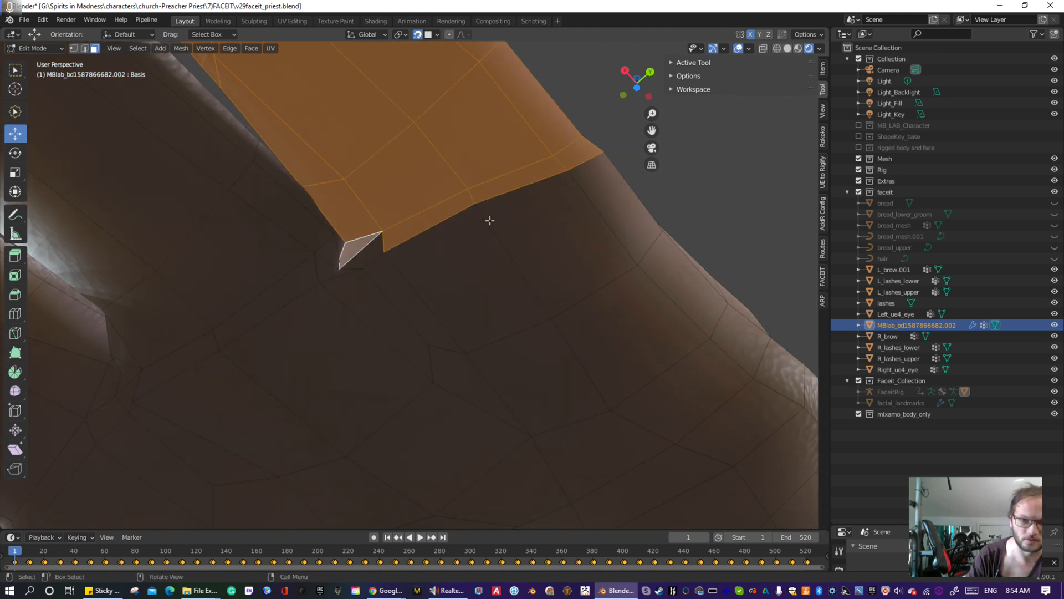
- Deselect the narrow row of palm faces below the little finger's base, keeping the small web face selected
middle_drag(490, 219, 487, 210)
shift+click(436, 218)
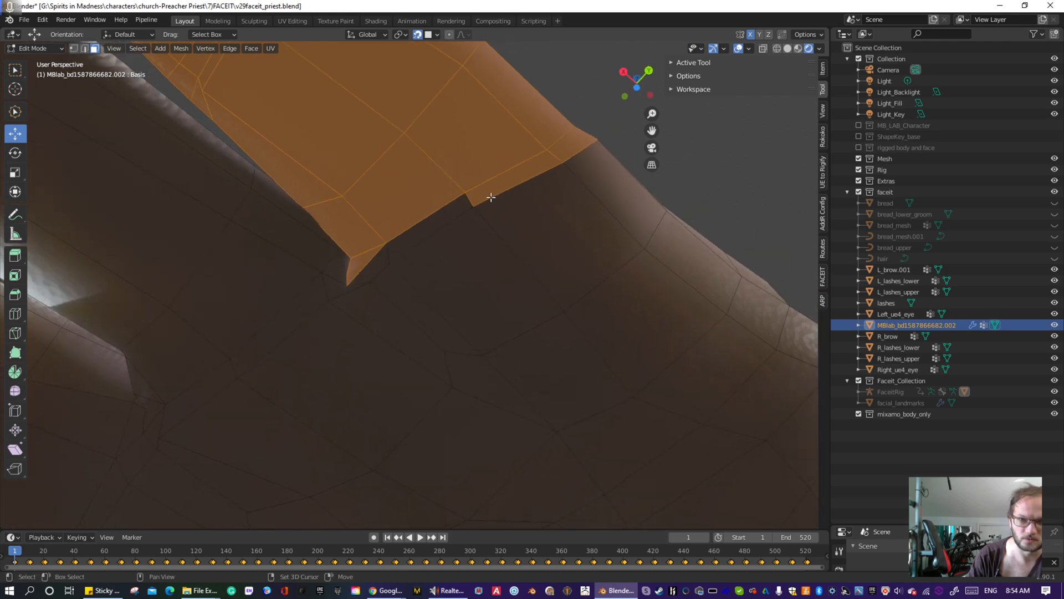
shift+click(553, 165)
shift+click(564, 148)
- Try to move the selected little finger away from the ring finger along the Y axis, and undo the move
middle_drag(482, 252, 228, 287)
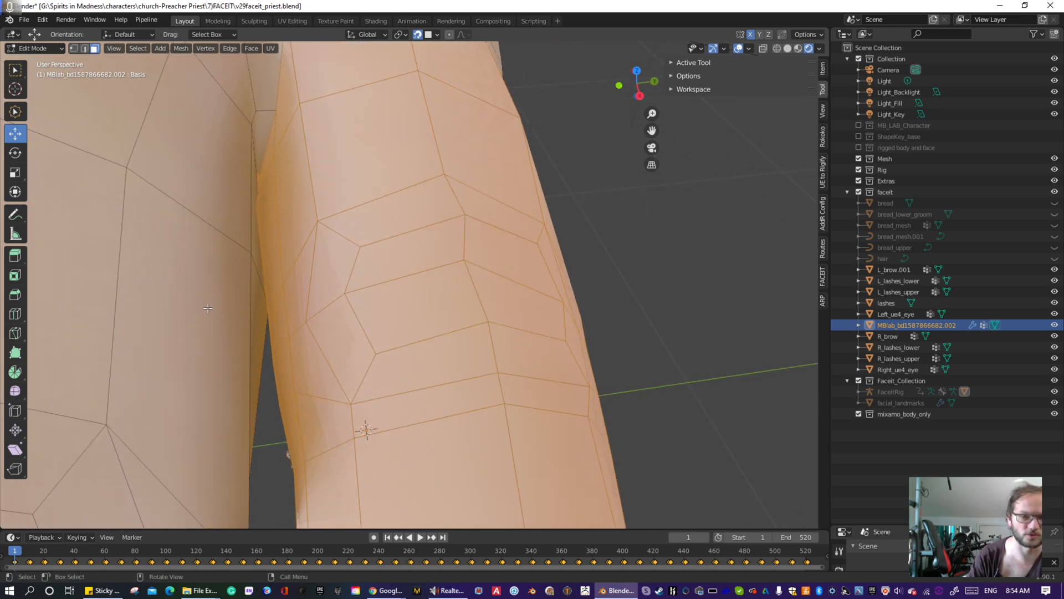
scroll(207, 308, down, 3)
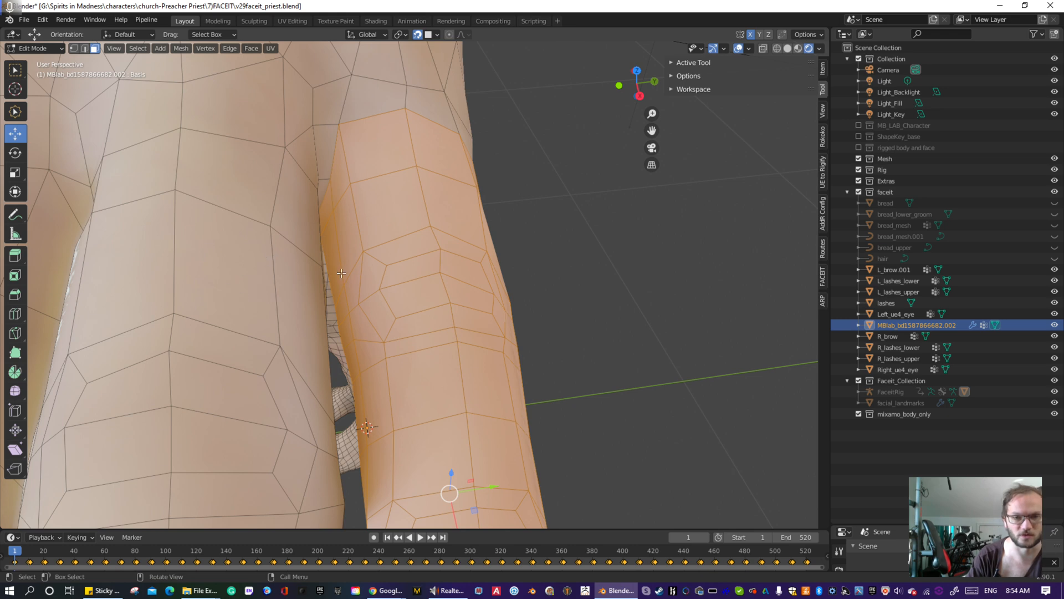
scroll(341, 273, down, 2)
shift+middle_drag(398, 321, 325, 138)
scroll(388, 222, down, 3)
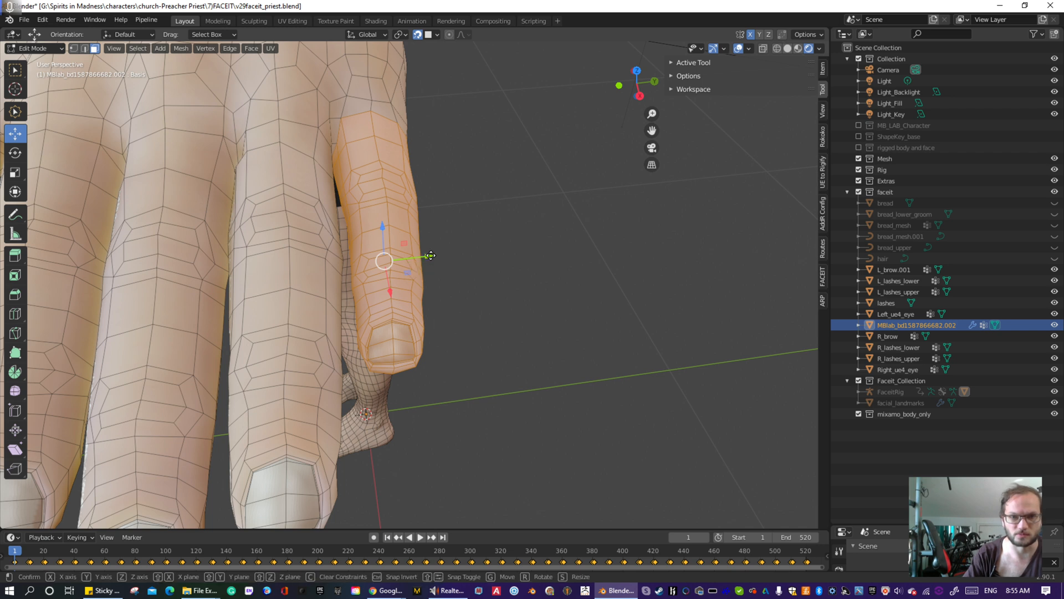
drag(427, 255, 450, 269)
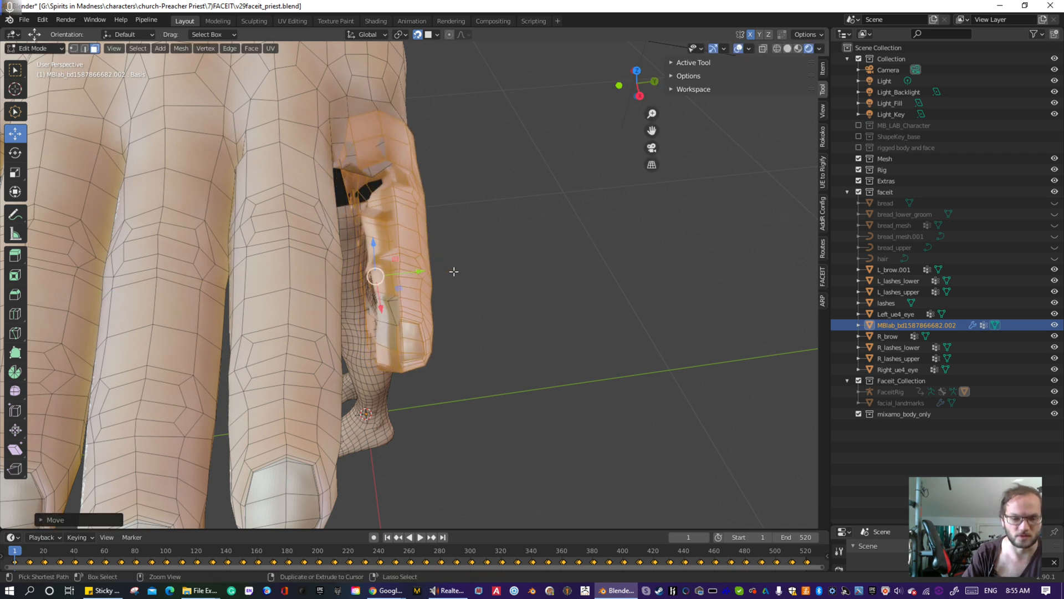
key(ctrl+z)
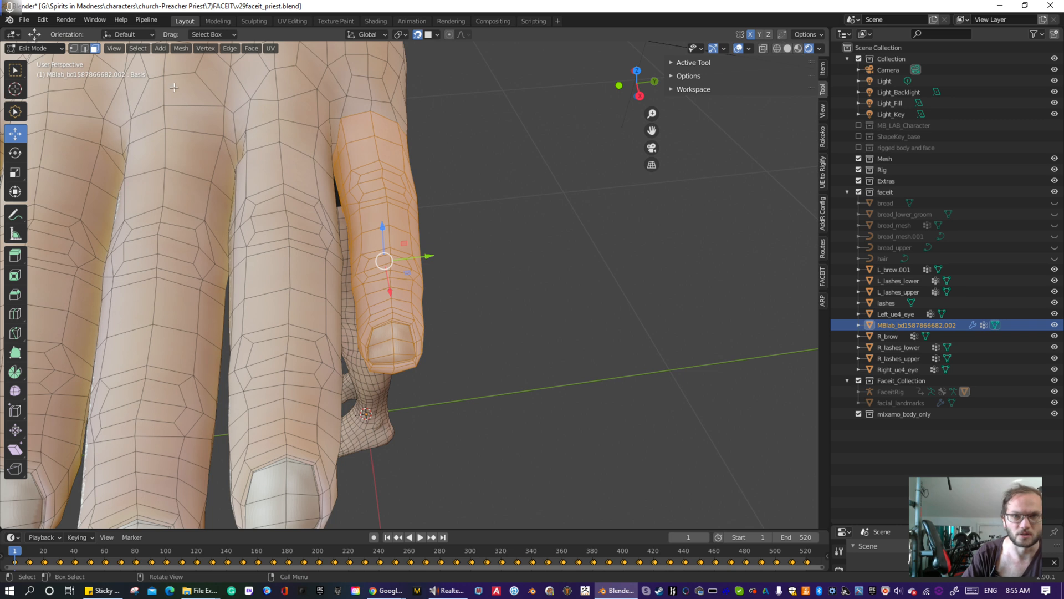
- Turn off snapping, then shift and slightly rotate the little finger outward to widen its gap to the ring finger
click(418, 35)
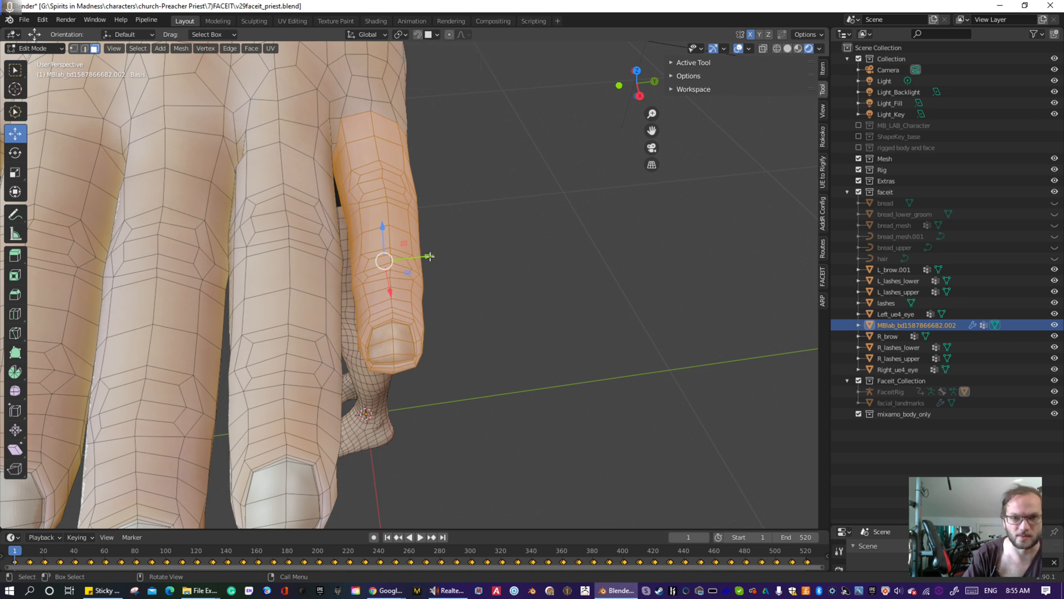
drag(430, 256, 435, 256)
click(21, 154)
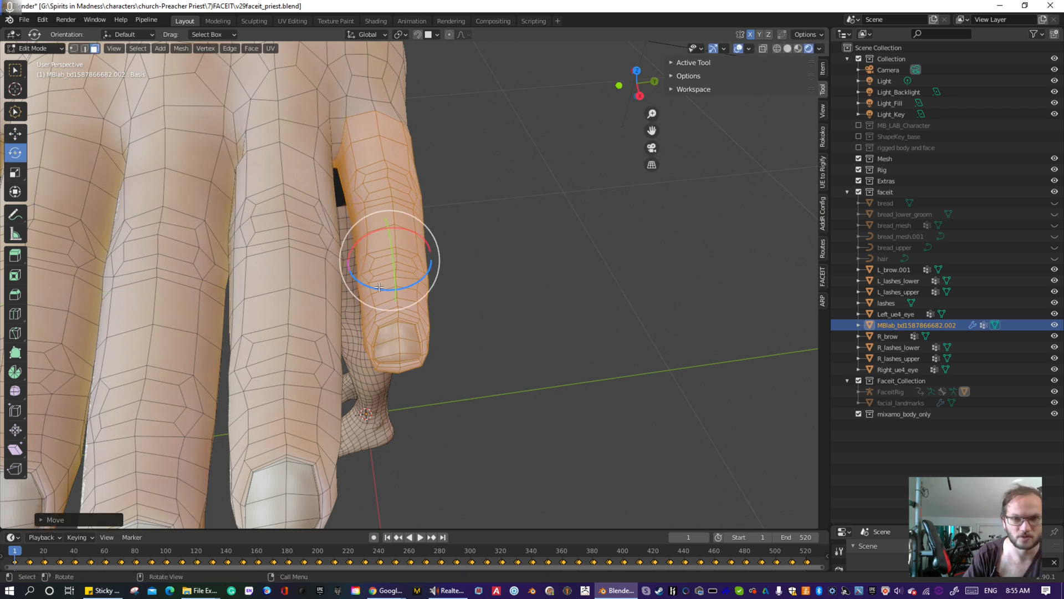
drag(382, 287, 381, 280)
click(15, 133)
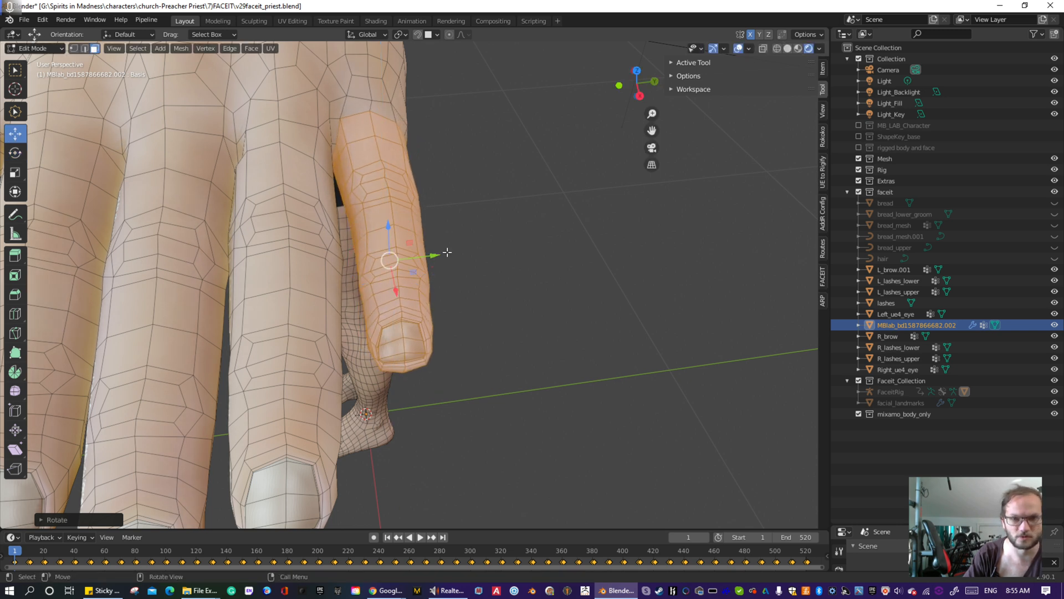
drag(435, 255, 447, 258)
- Check the moved little finger from the palm side and the fingertip for faces left out of the selection
middle_drag(435, 223, 436, 136)
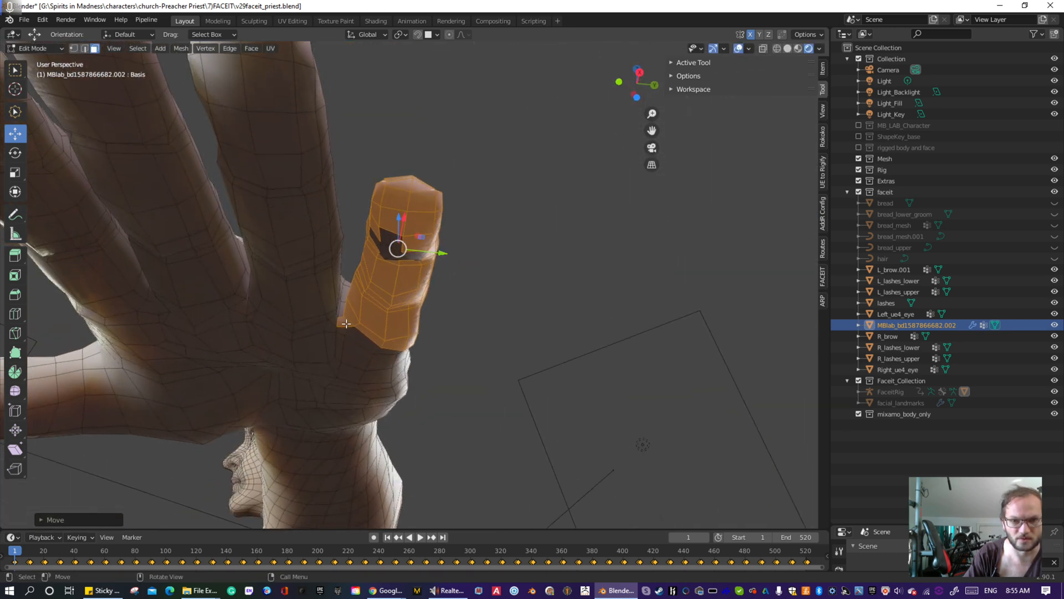
mouse_move(406, 255)
middle_down()
mouse_move(408, 266)
mouse_move(409, 246)
middle_up()
scroll(407, 222, up, 5)
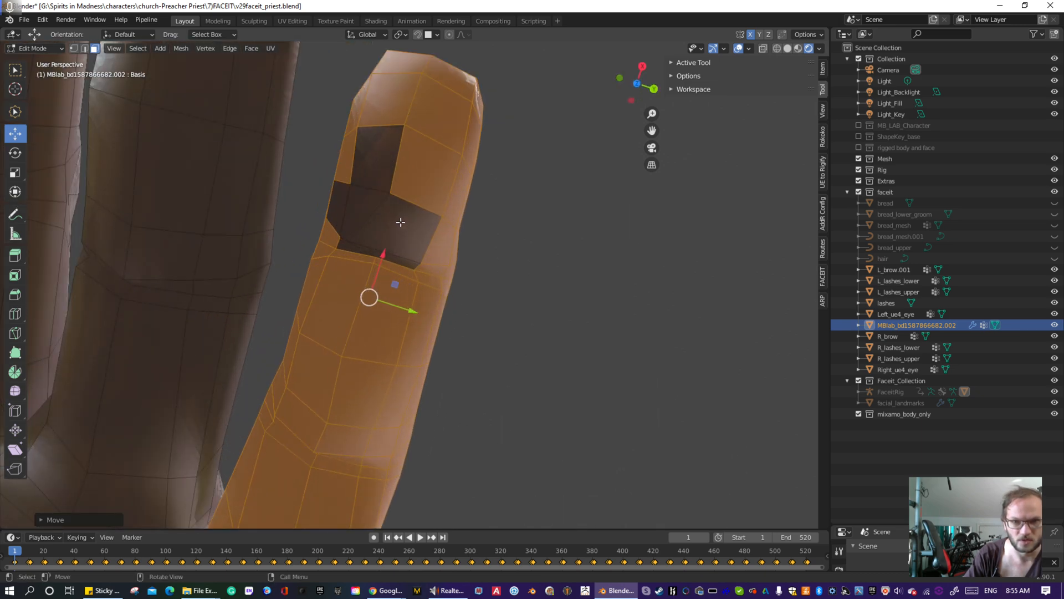
scroll(397, 225, down, 5)
middle_drag(386, 263, 375, 311)
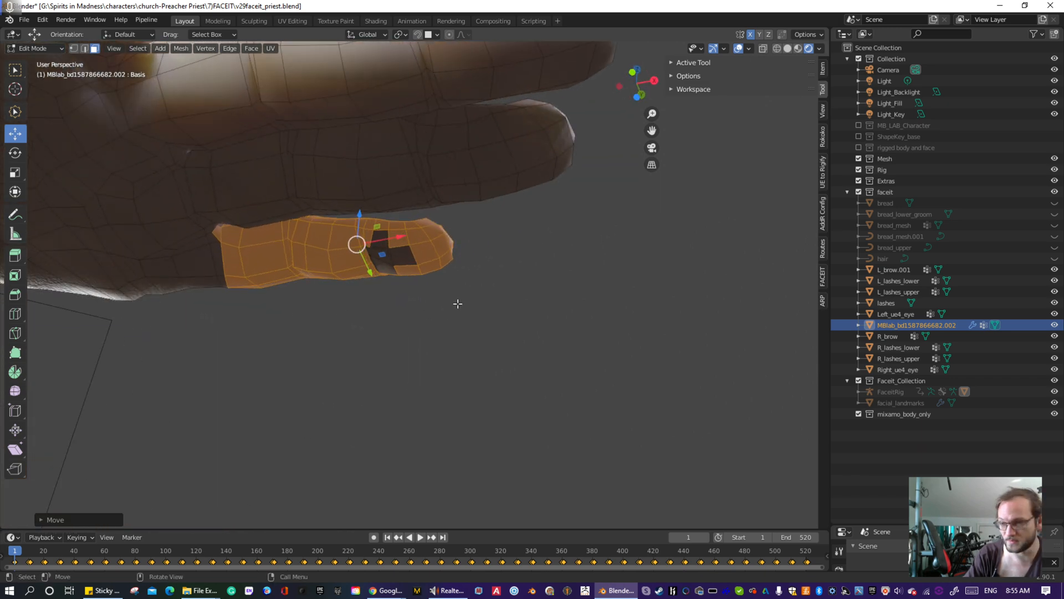
middle_drag(461, 300, 410, 276)
middle_drag(411, 316, 417, 458)
scroll(432, 263, up, 6)
scroll(432, 263, down, 6)
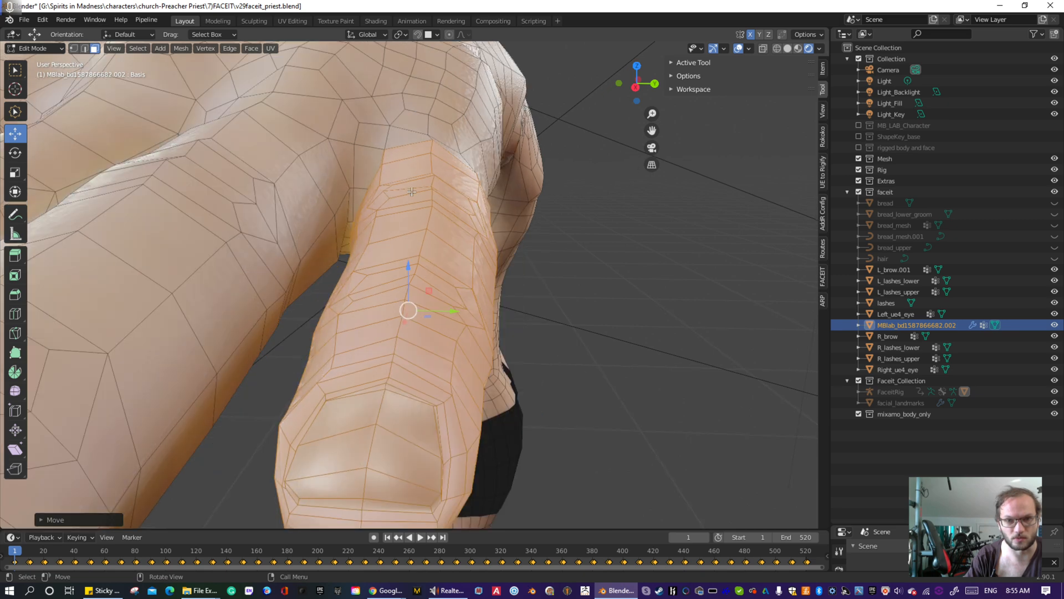
- Clear the finger selection and try selecting only the ring of faces around the little finger's base
middle_drag(411, 192, 353, 271)
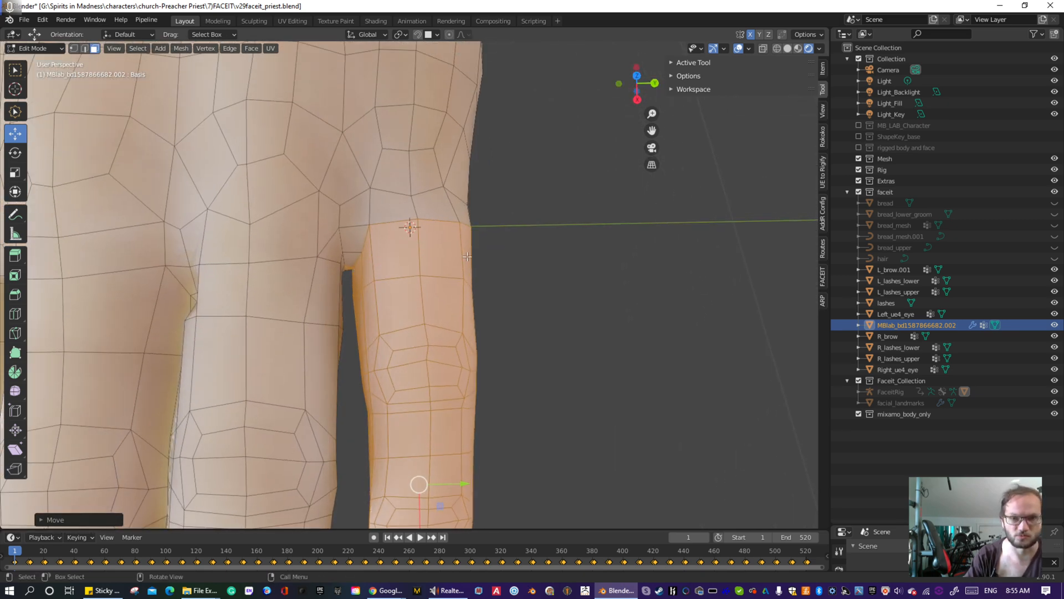
click(519, 278)
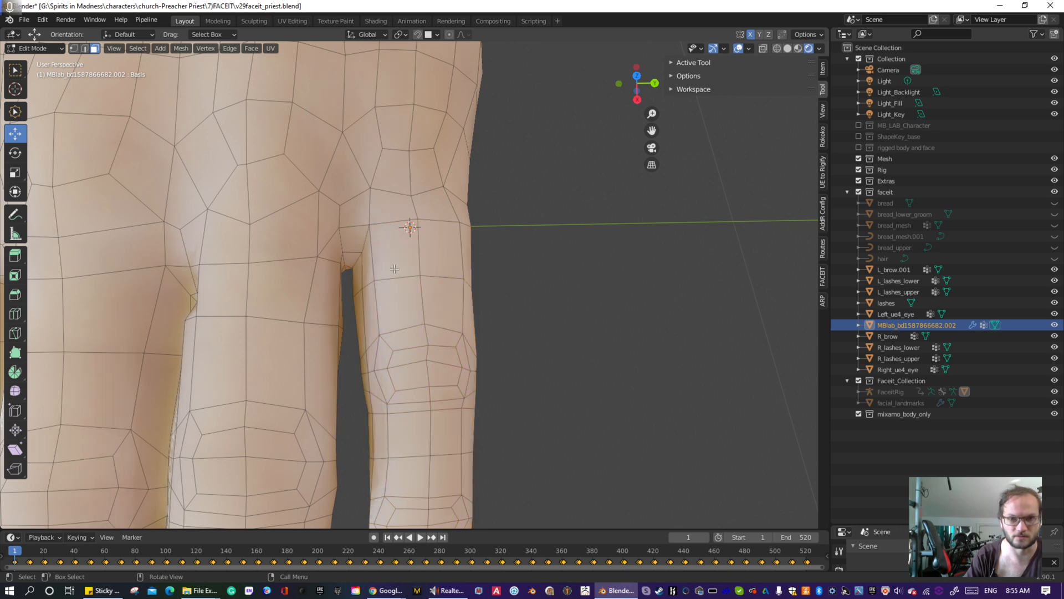
click(358, 280)
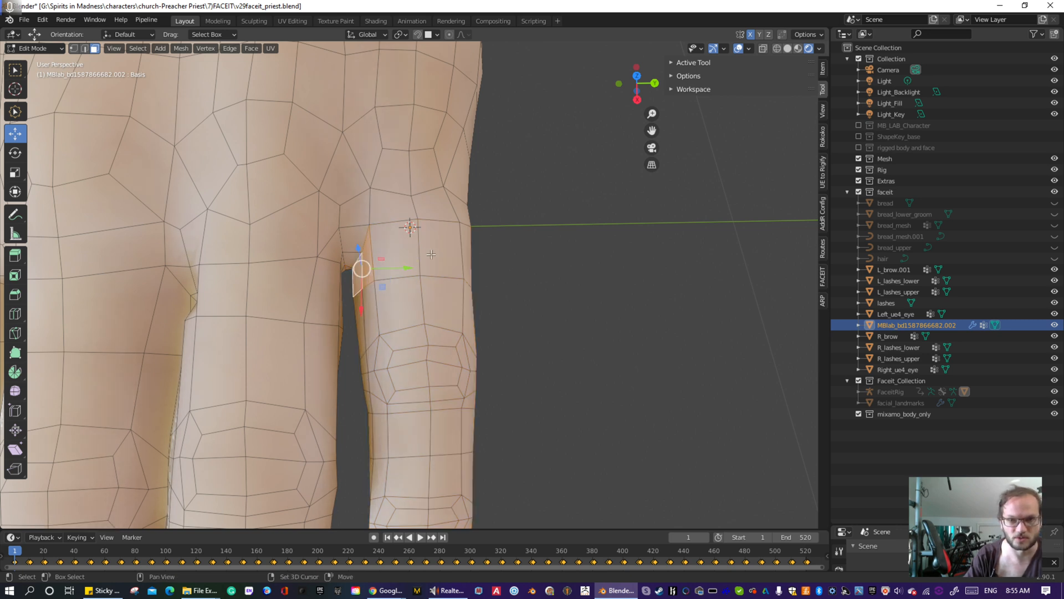
shift+click(395, 260)
shift+click(469, 261)
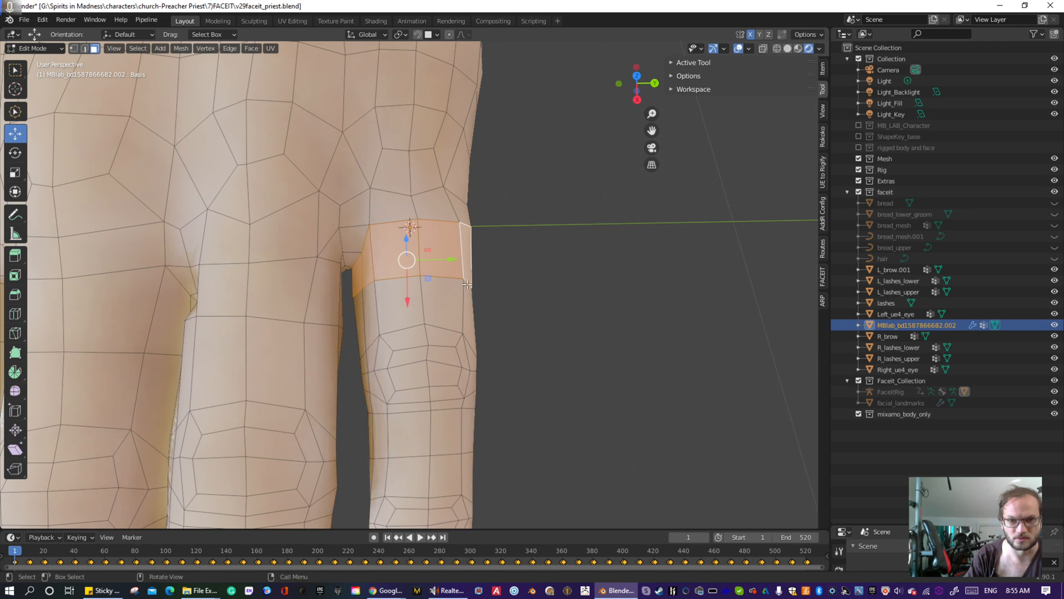
middle_drag(474, 277, 392, 145)
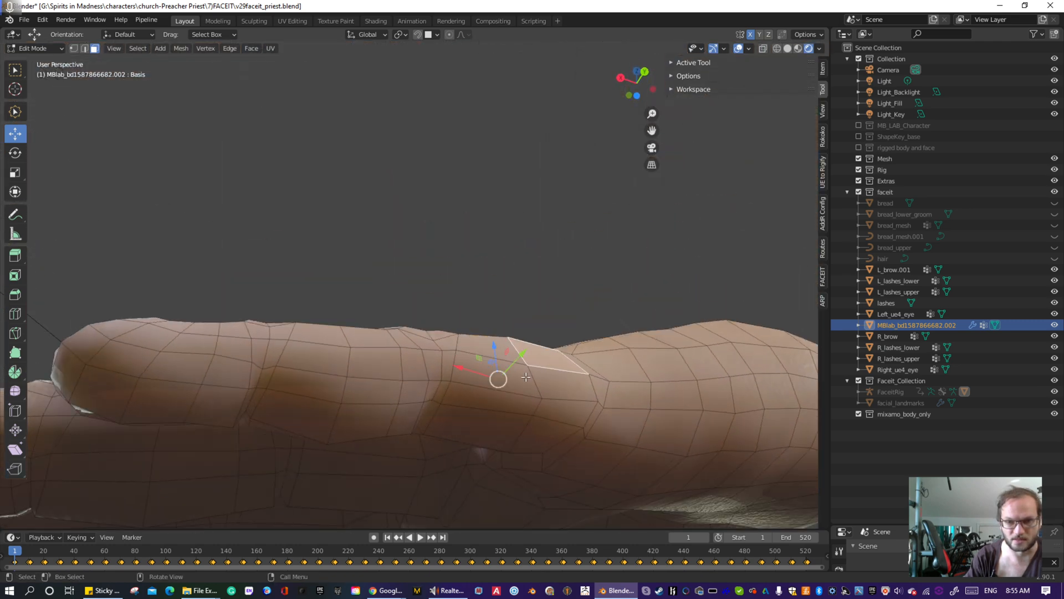
middle_drag(553, 420, 467, 464)
shift+click(443, 461)
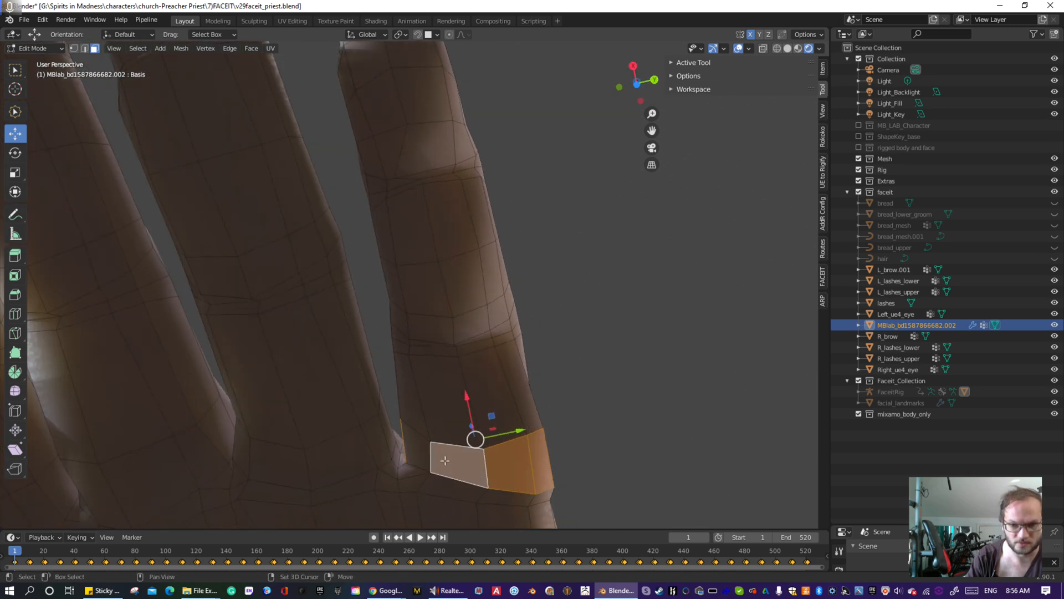
middle_drag(403, 455, 408, 98)
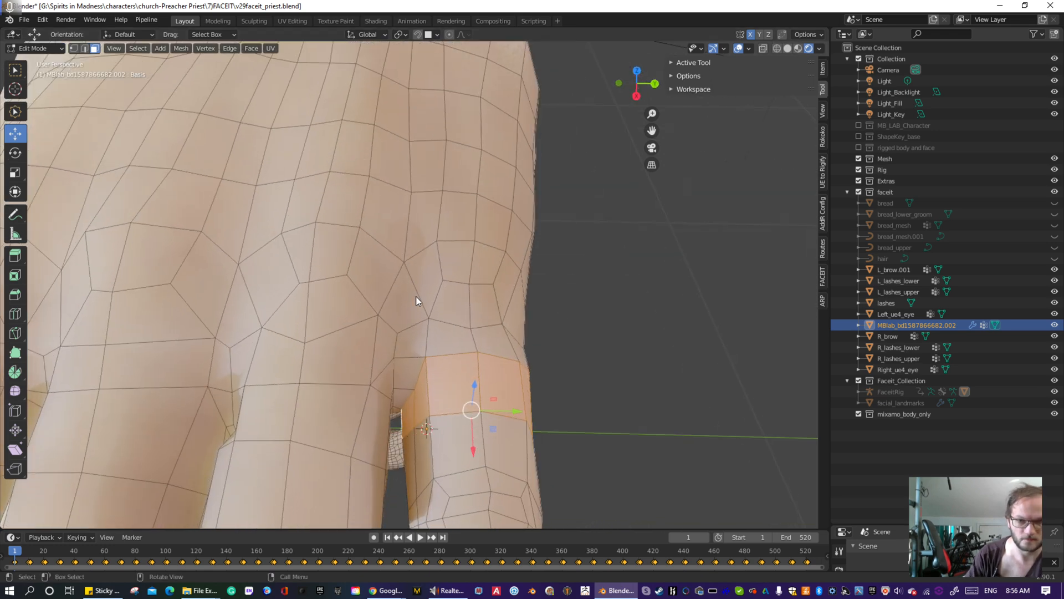
- Inspect the palm side of the little finger around its outer joint for faces distorted by the move
scroll(416, 300, down, 5)
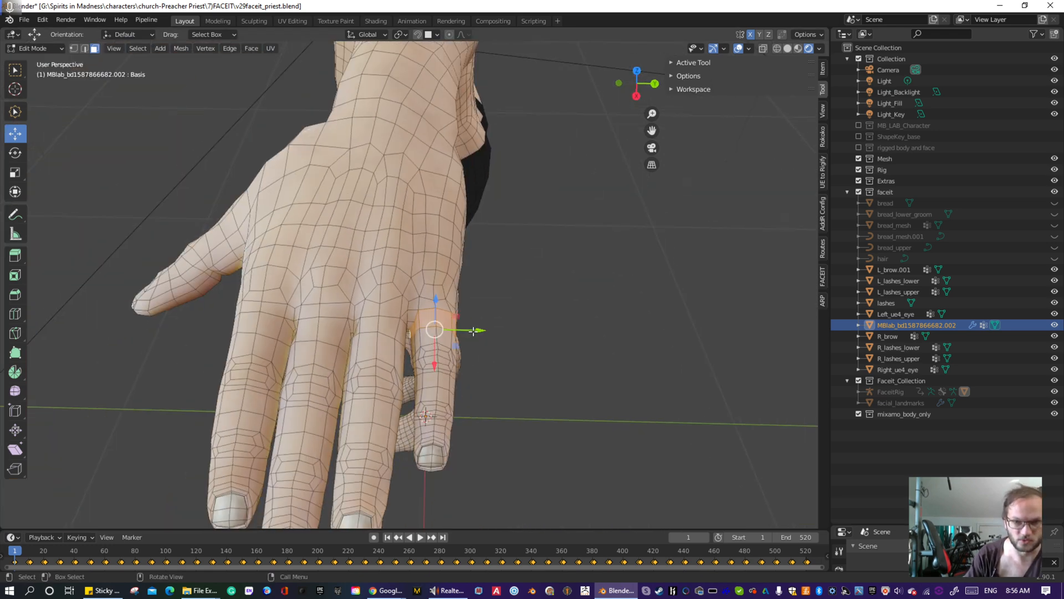
mouse_move(473, 331)
mouse_down()
mouse_move(486, 332)
mouse_move(478, 340)
mouse_up()
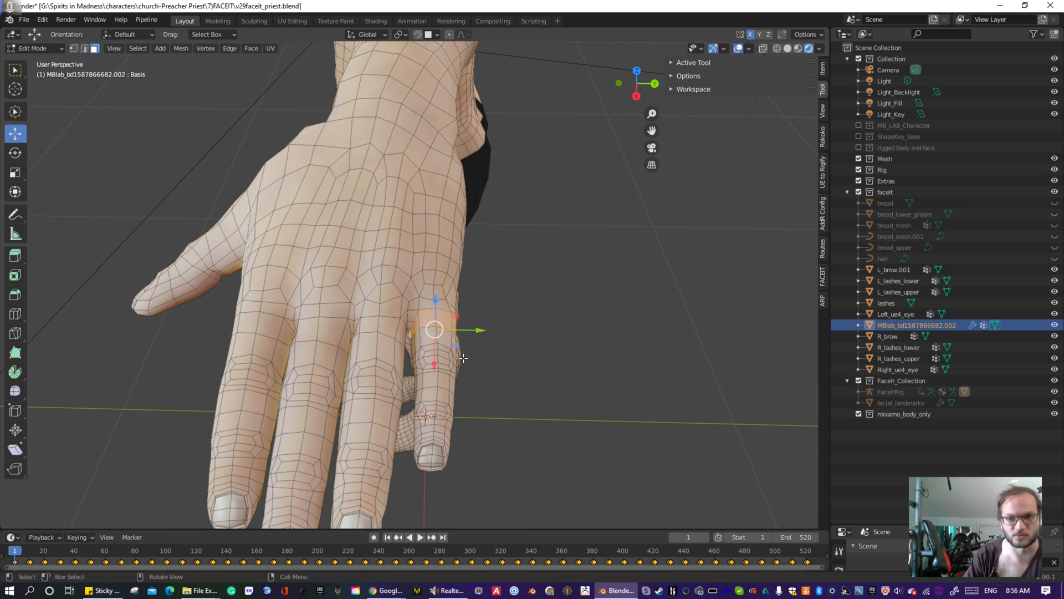
middle_drag(463, 358, 464, 224)
scroll(460, 307, up, 6)
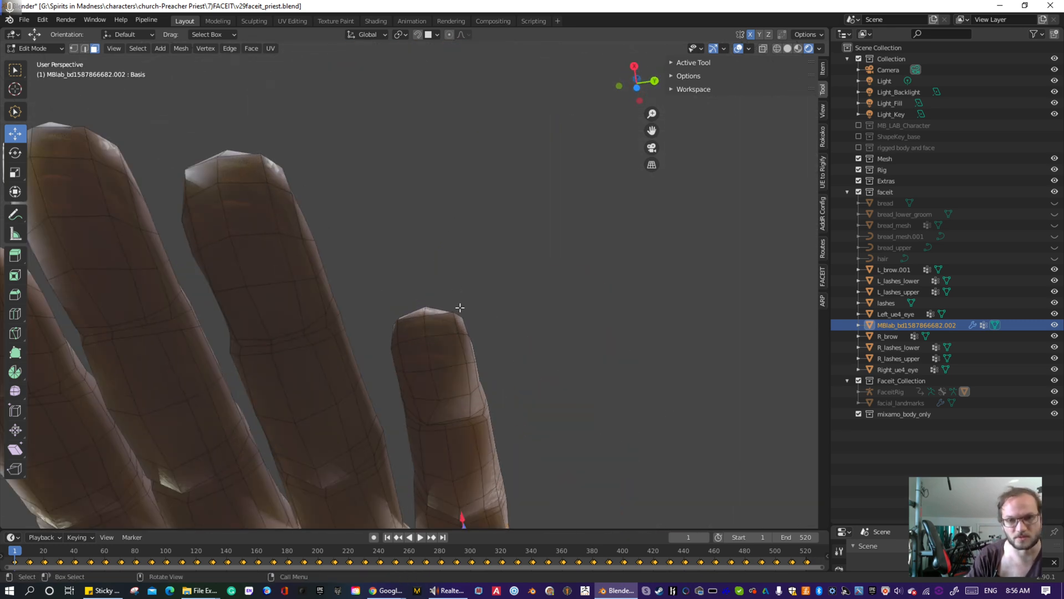
shift+middle_drag(459, 307, 441, 202)
scroll(460, 310, up, 4)
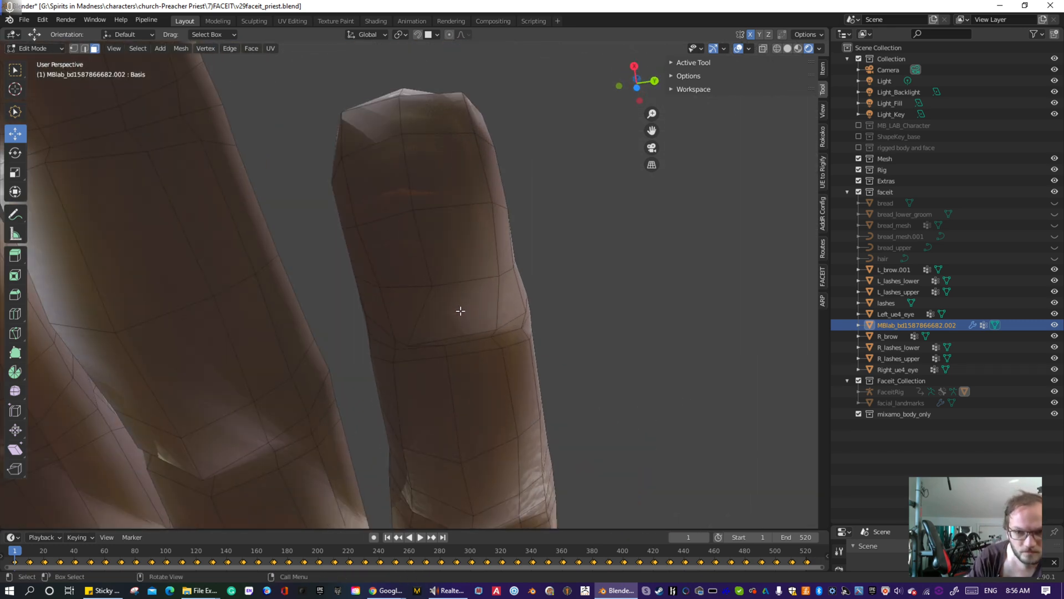
scroll(463, 312, up, 2)
scroll(468, 327, up, 1)
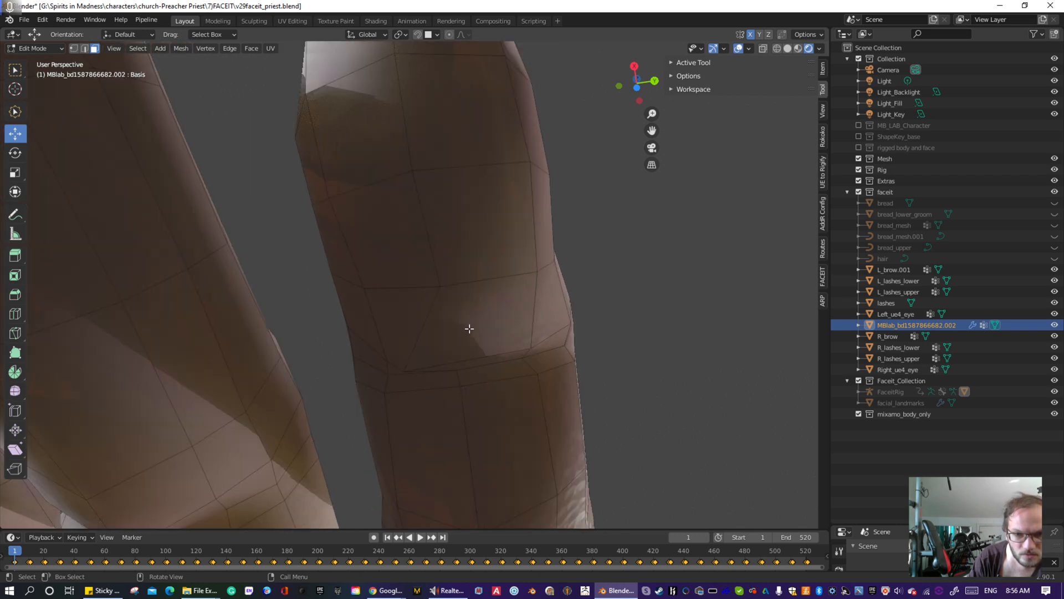
scroll(469, 329, down, 1)
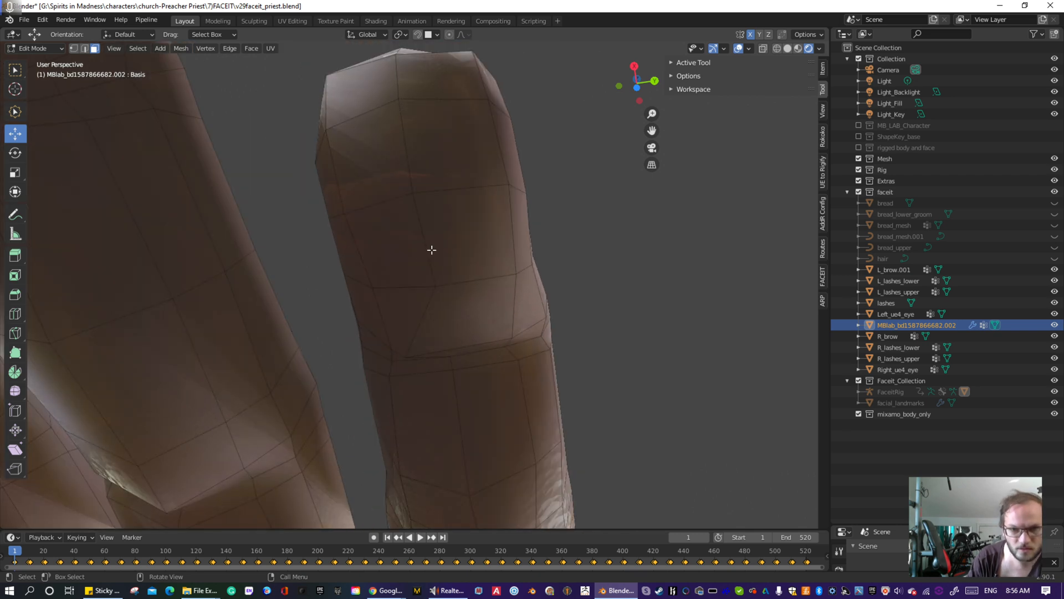
mouse_move(439, 320)
middle_down()
mouse_move(464, 325)
mouse_move(434, 314)
middle_up()
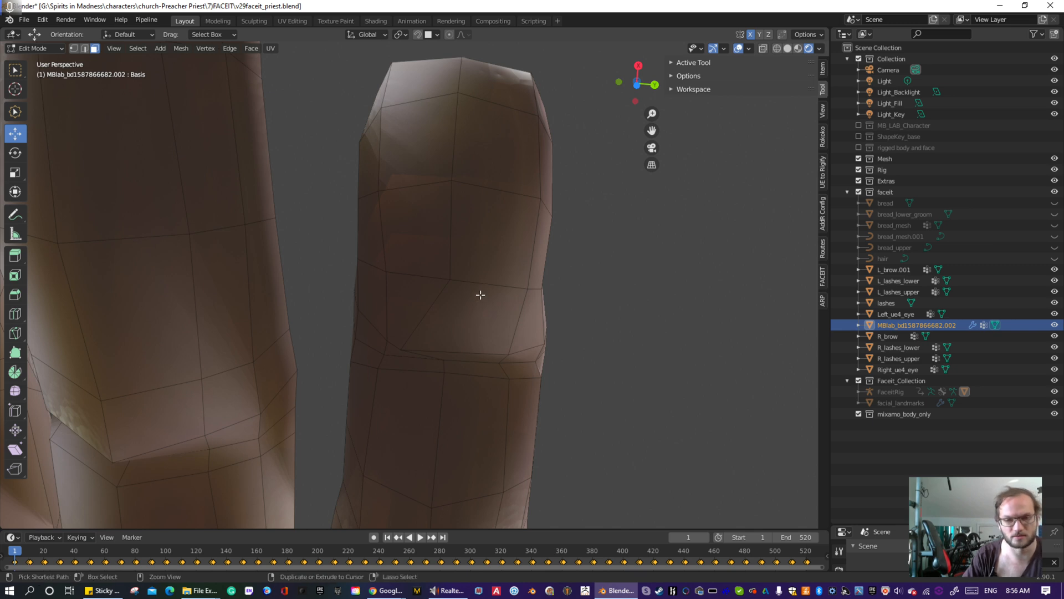
- Undo the base-ring selection and the little finger's outward moves, back to the earlier whole-finger selection
ctrl+middle_drag(479, 295, 475, 305)
key(ctrl+KP_Add)
key(ctrl+KP_Add)
key(ctrl+KP_Add)
key(ctrl+KP_Add)
key(ctrl+KP_Add)
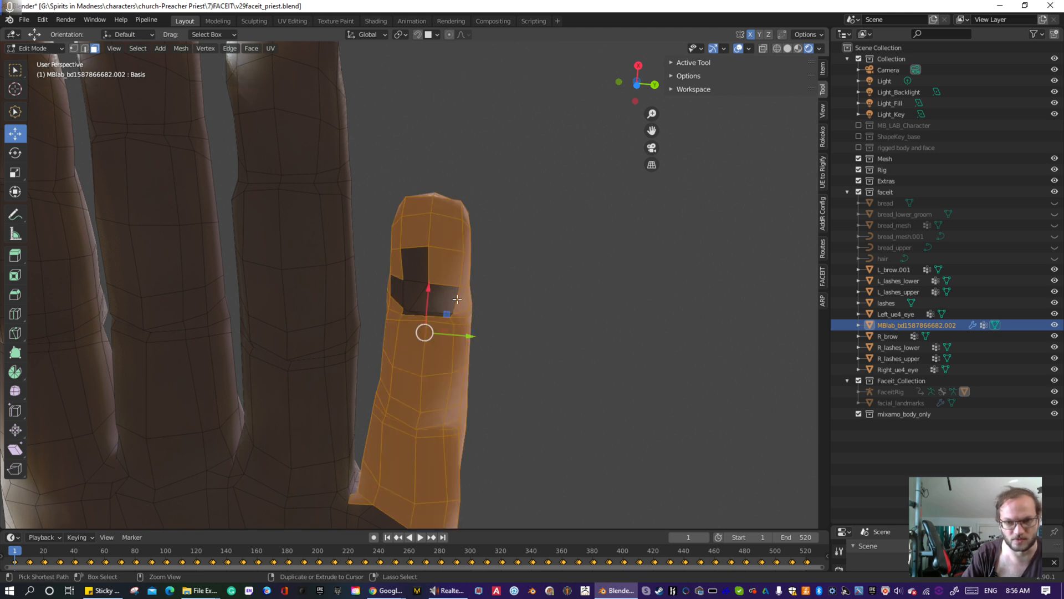
key(g)
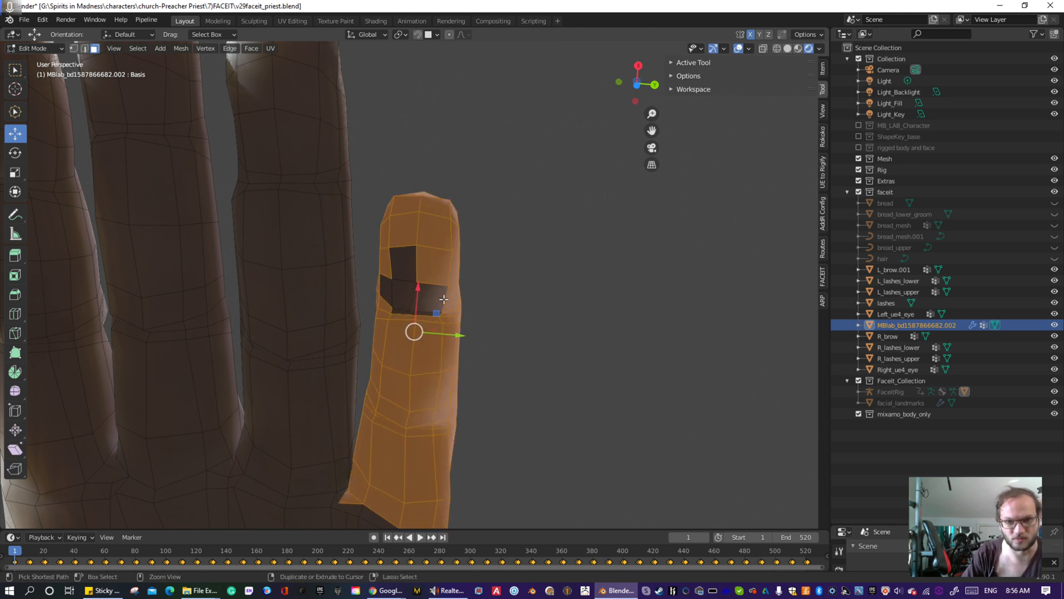
click(423, 297)
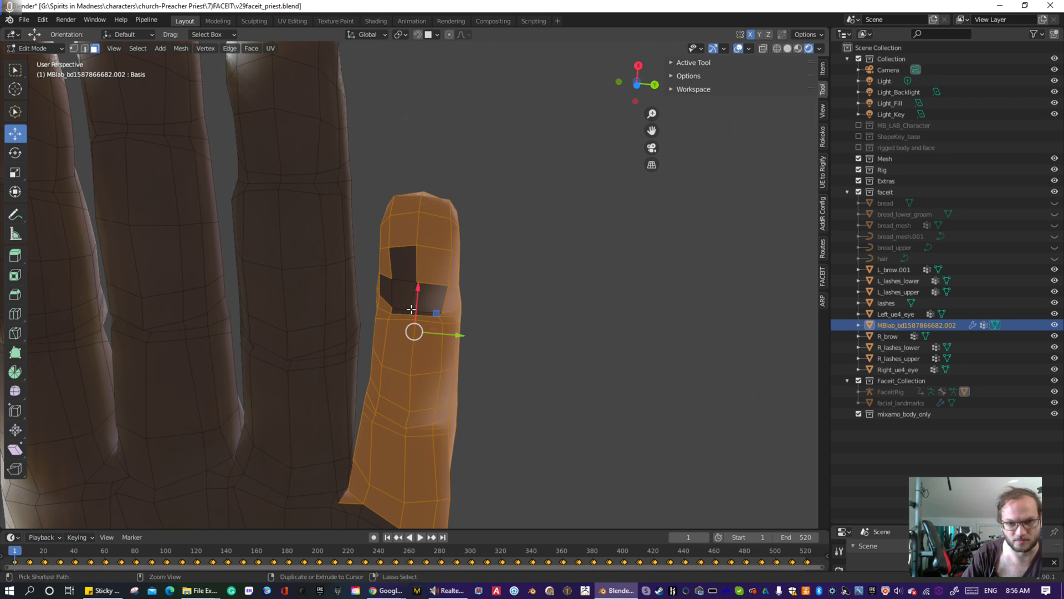
key(ctrl+z)
key(ctrl+z)
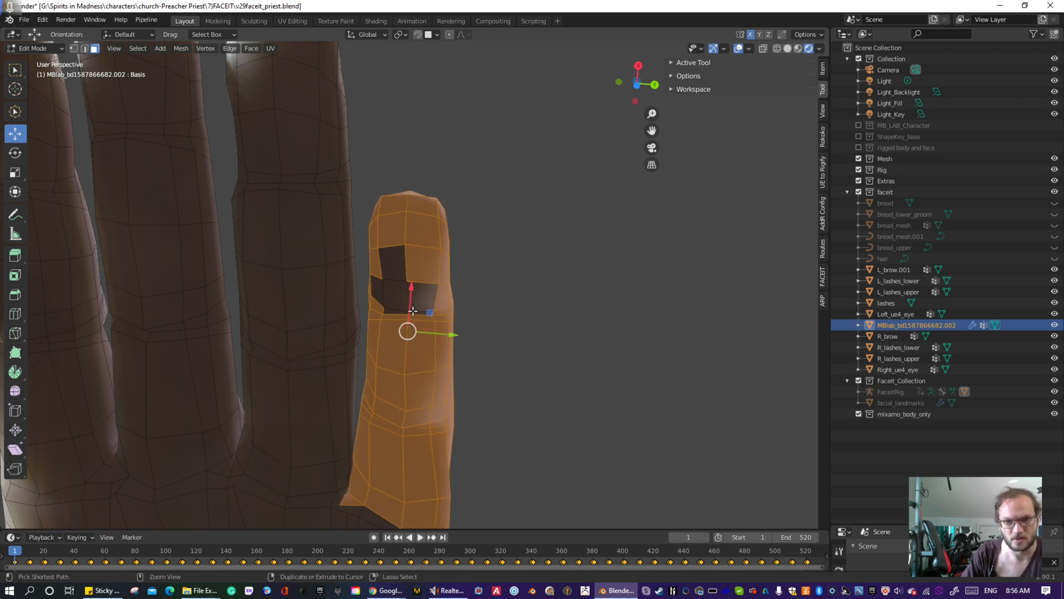
- Add the left-out faces on the palm side of the little finger's outer joint to the finger selection
middle_drag(413, 311, 373, 351)
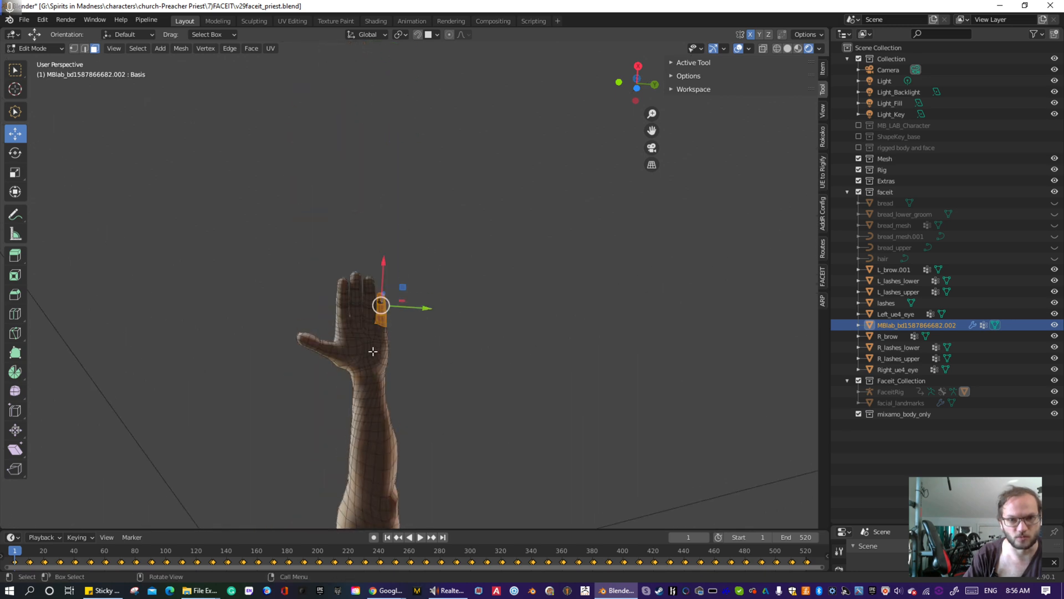
scroll(373, 351, up, 10)
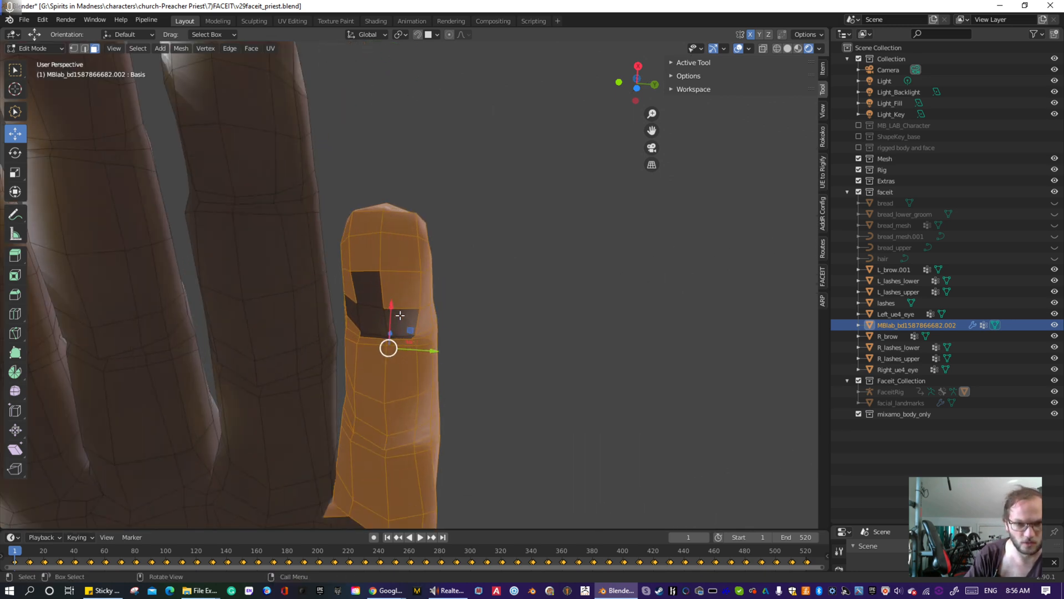
middle_drag(401, 315, 400, 323)
shift+click(374, 332)
shift+click(358, 322)
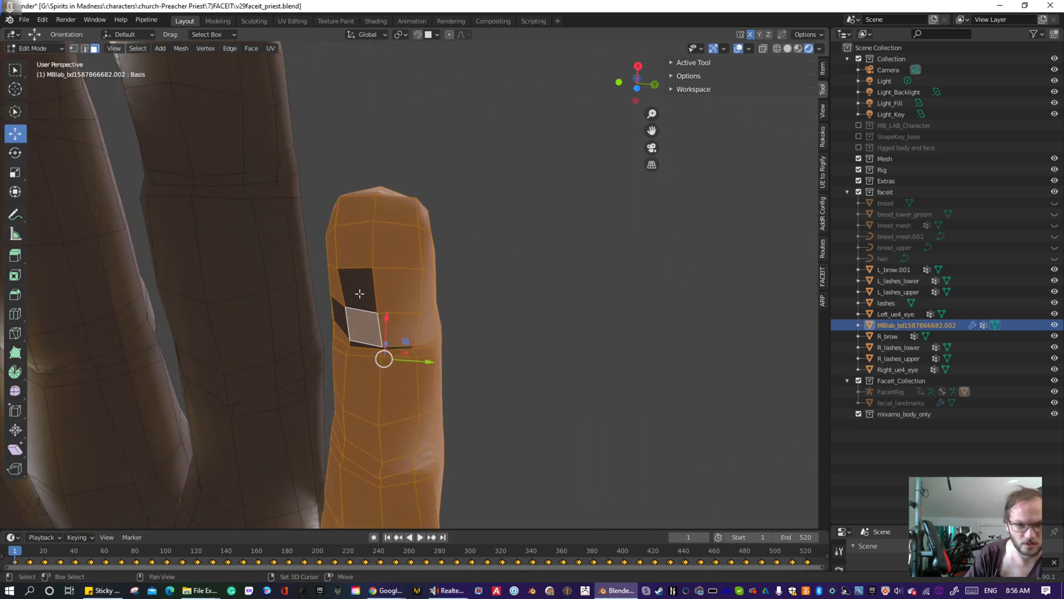
shift+click(359, 290)
shift+click(337, 322)
shift+click(372, 347)
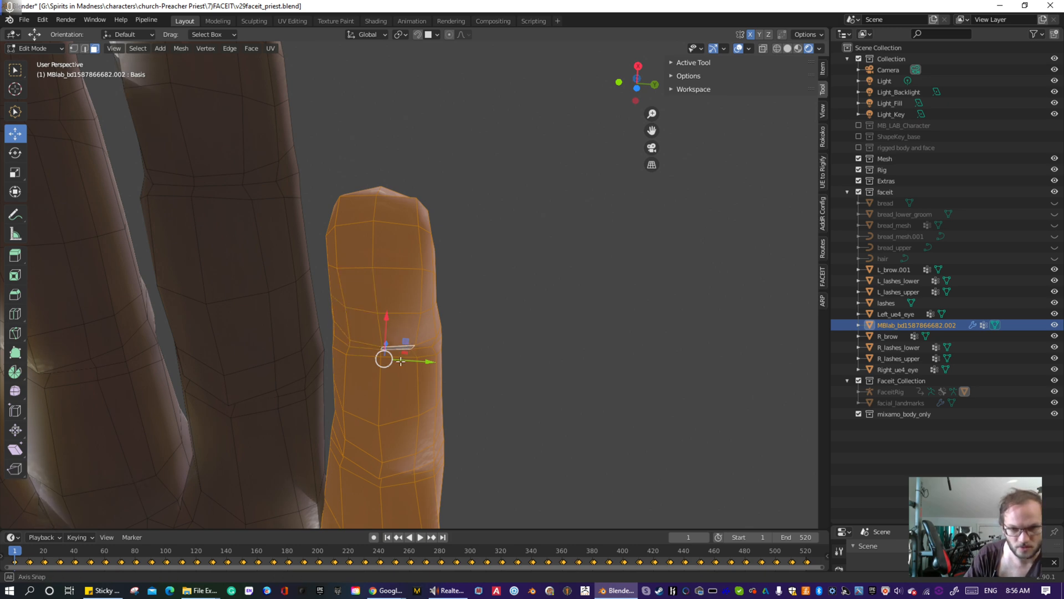
middle_drag(407, 342, 390, 281)
key(KP_Decimal)
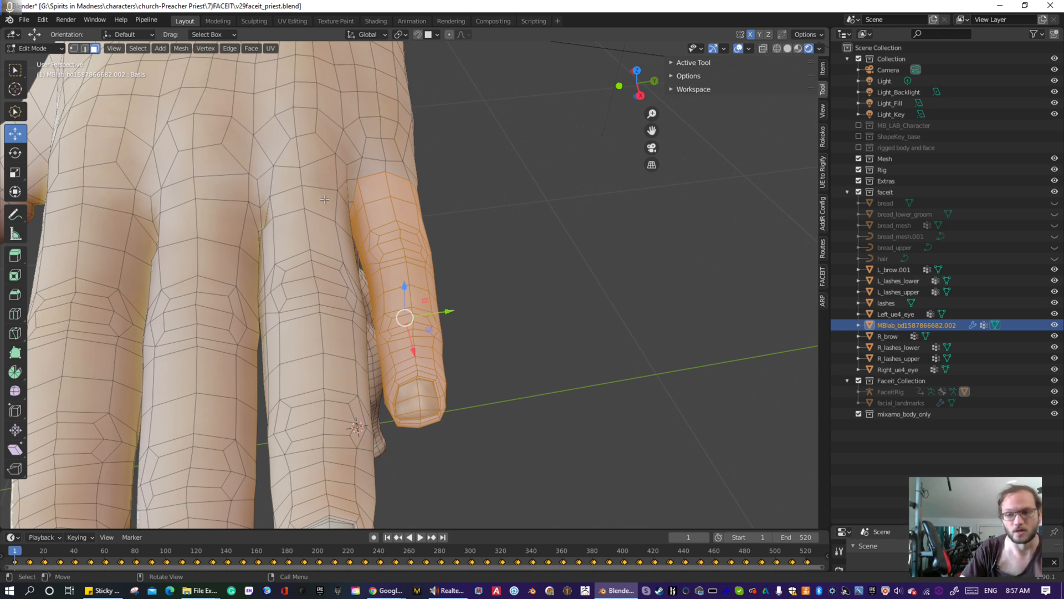
- Deselect the little finger's faces and switch the body mesh from Edit Mode to Object Mode
click(481, 222)
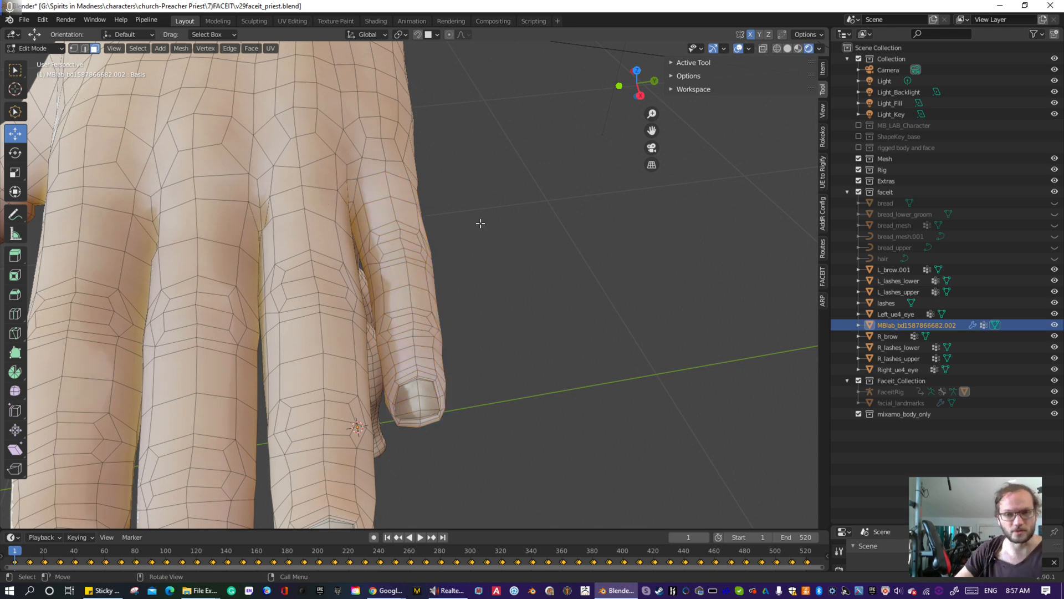
scroll(385, 229, down, 4)
middle_drag(308, 235, 521, 168)
scroll(432, 240, up, 4)
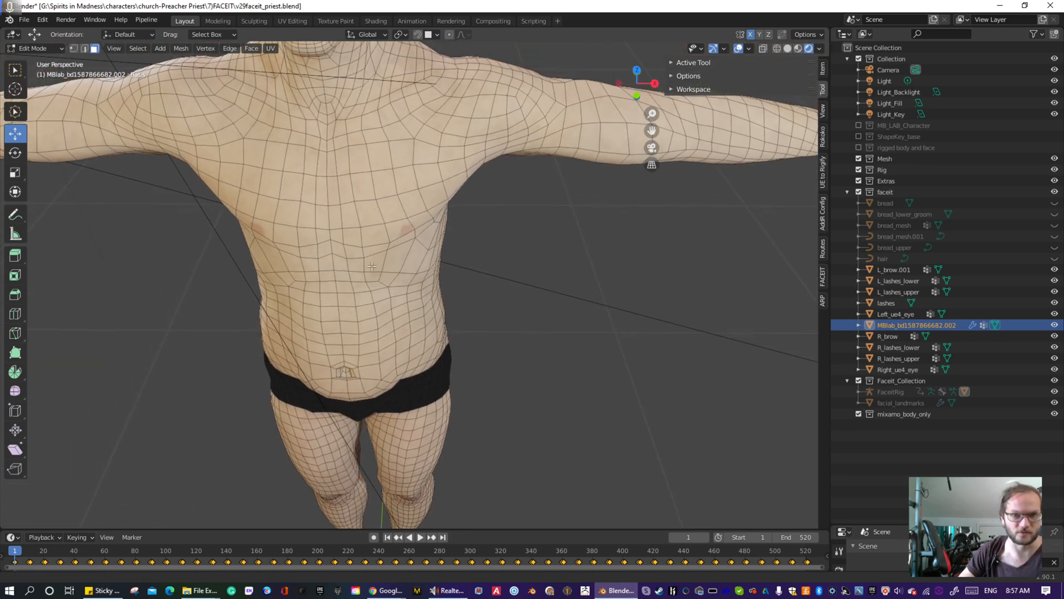
shift+middle_drag(338, 129, 372, 230)
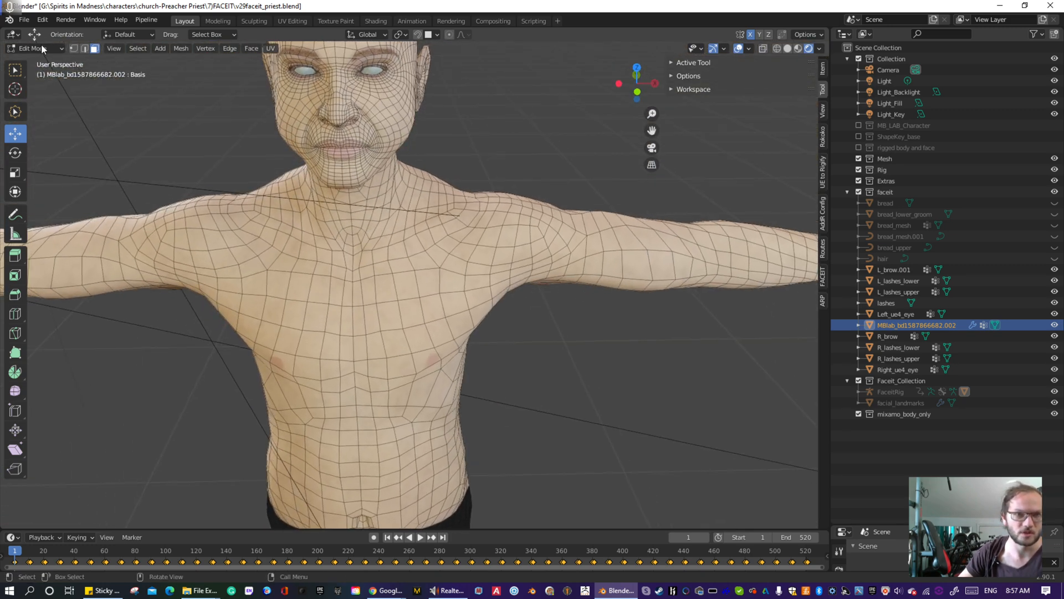
click(42, 48)
click(39, 61)
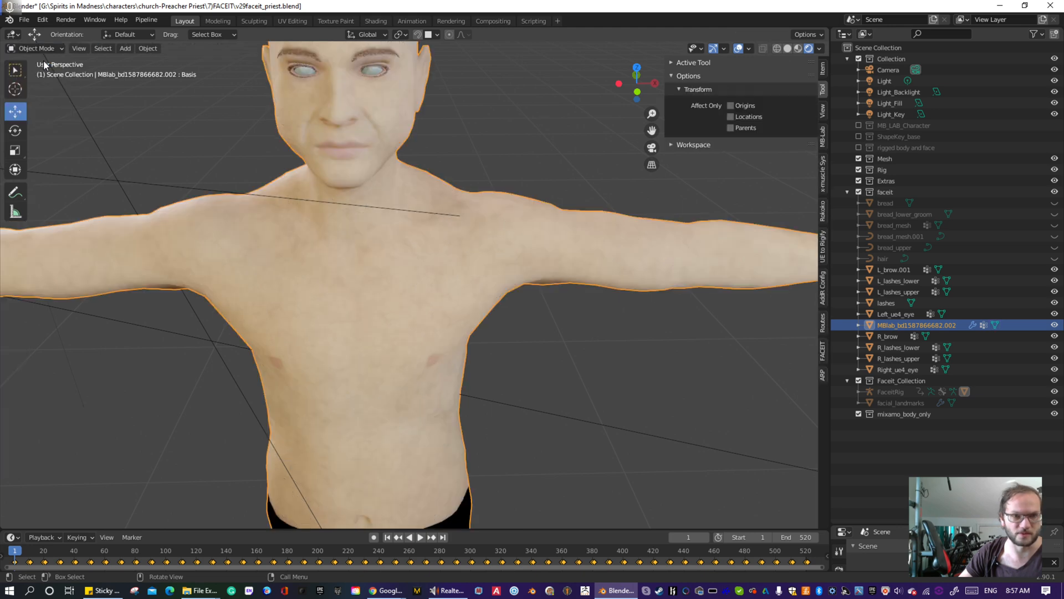
- Select the body mesh together with the left and right eye objects
shift+middle_drag(309, 235, 311, 278)
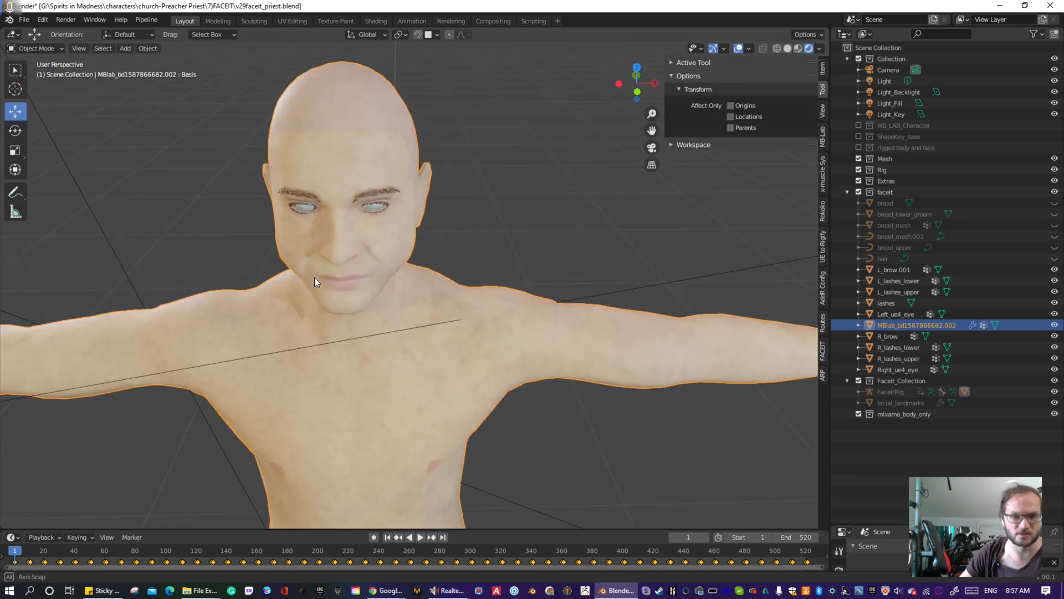
scroll(432, 313, down, 5)
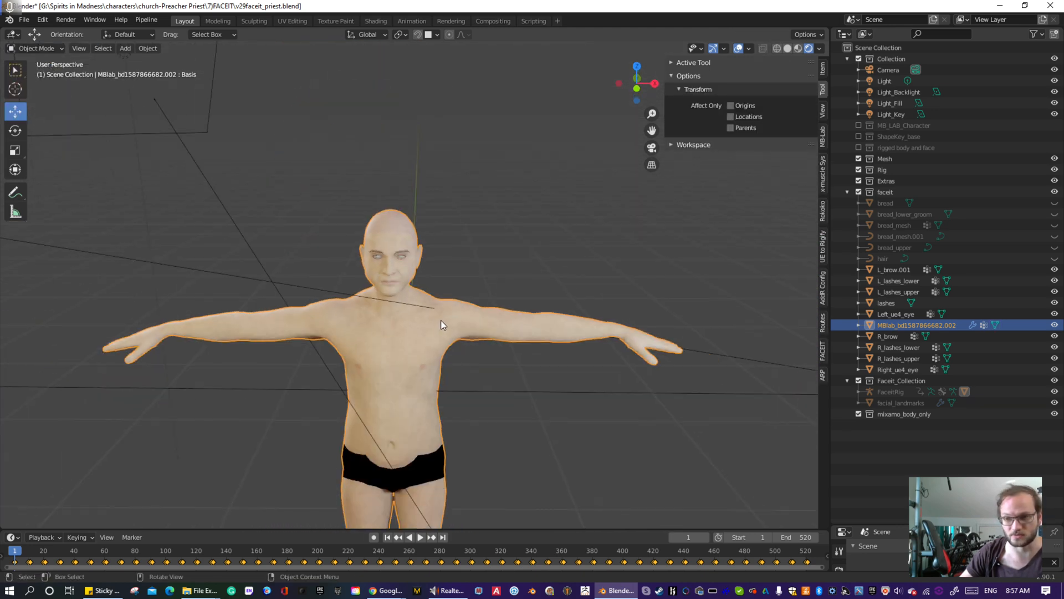
scroll(455, 288, up, 6)
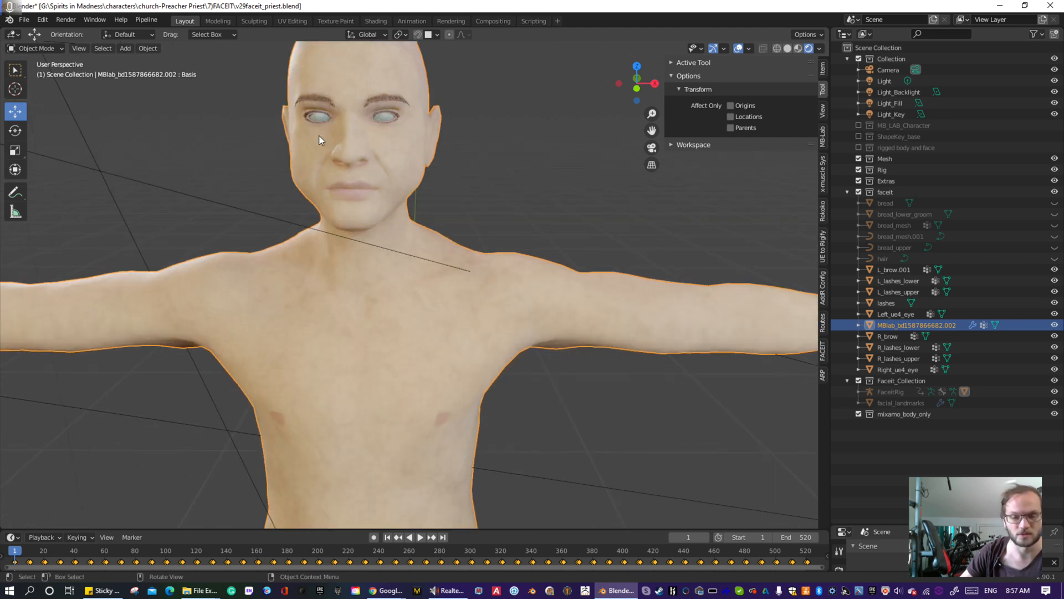
scroll(427, 217, down, 5)
scroll(435, 189, up, 5)
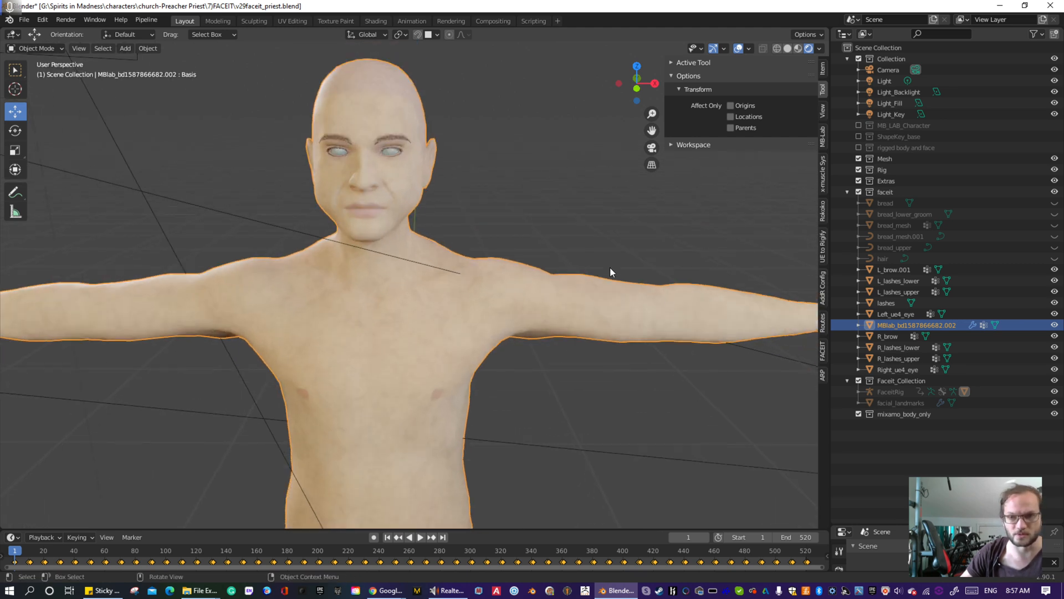
scroll(524, 184, up, 4)
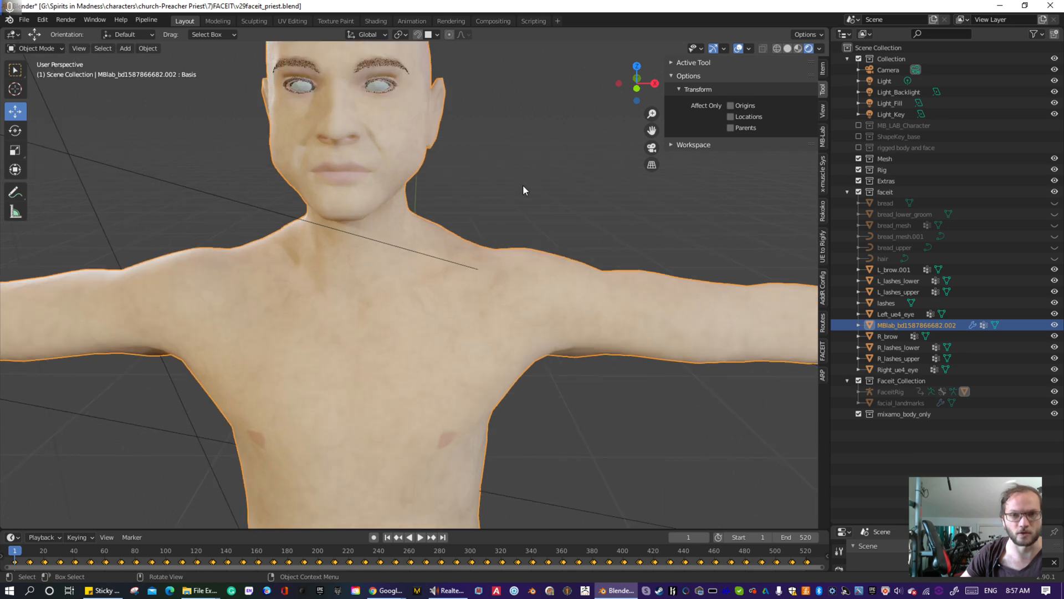
shift+middle_drag(520, 226, 506, 282)
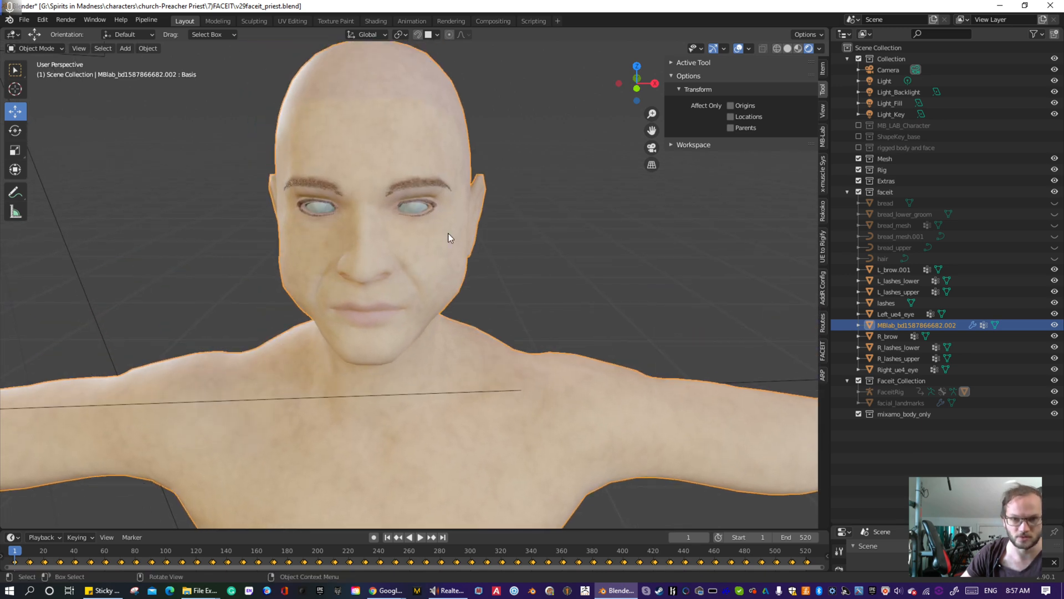
key(alt+a)
click(431, 241)
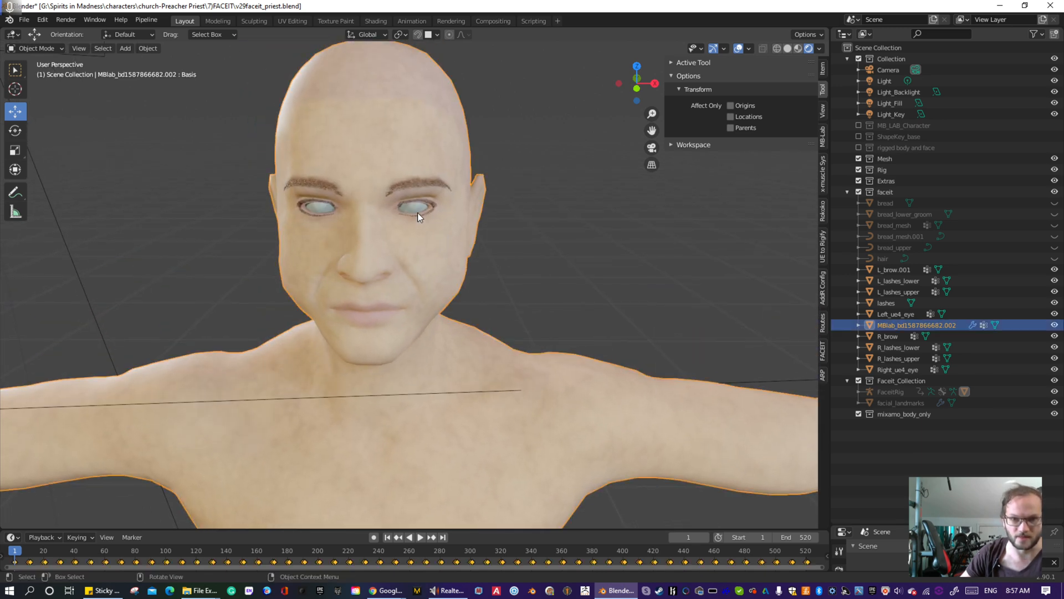
shift+click(414, 207)
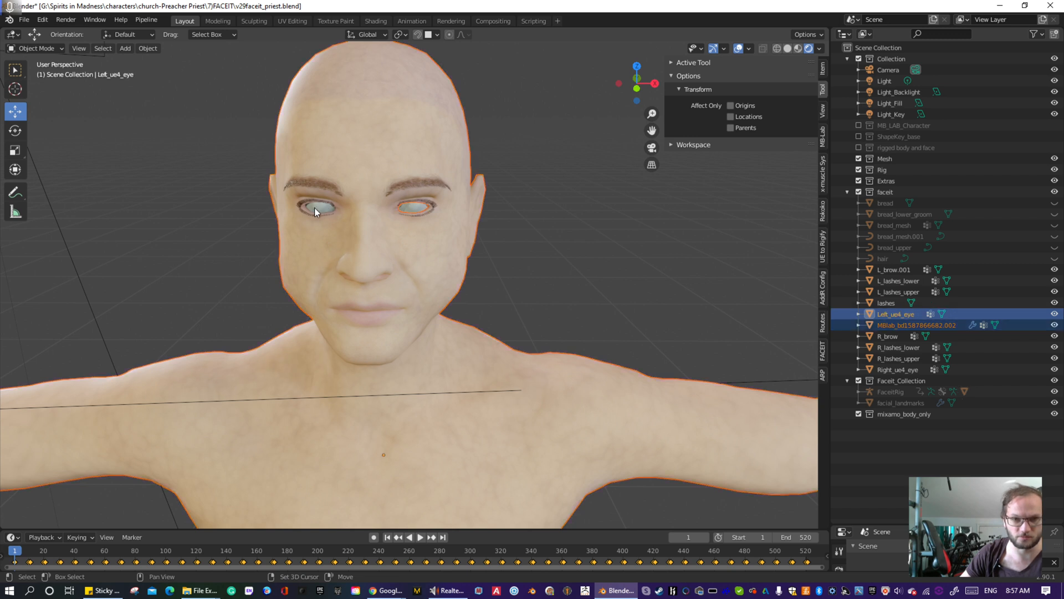
shift+click(314, 208)
middle_drag(464, 282, 331, 184)
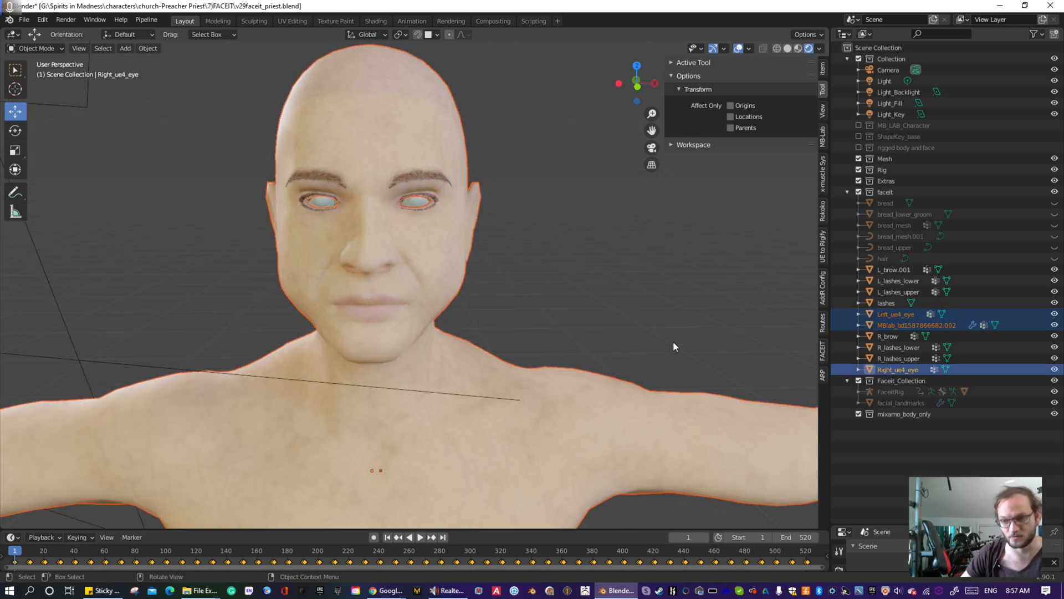
- Load the selected body and eyes into Auto-Rig Pro: Smart and set the viewport shading to Material Preview
click(823, 376)
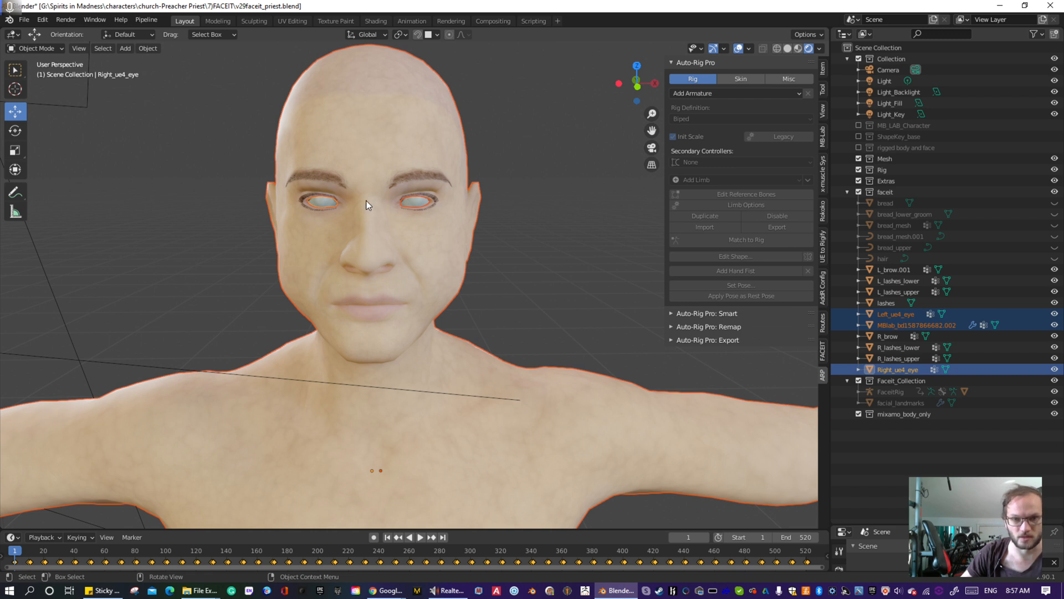
shift+middle_drag(439, 297, 435, 178)
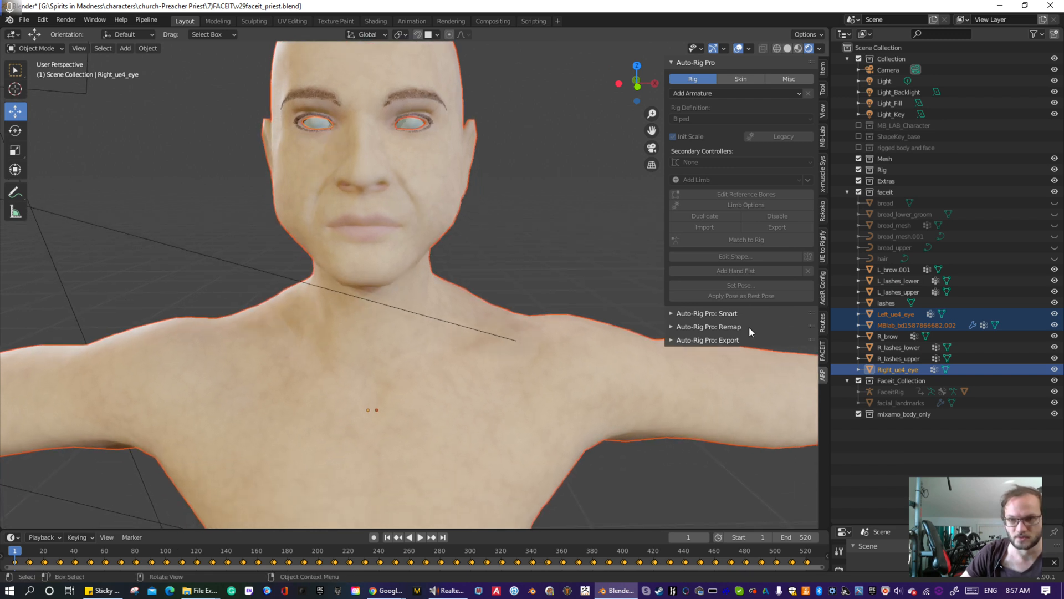
click(673, 311)
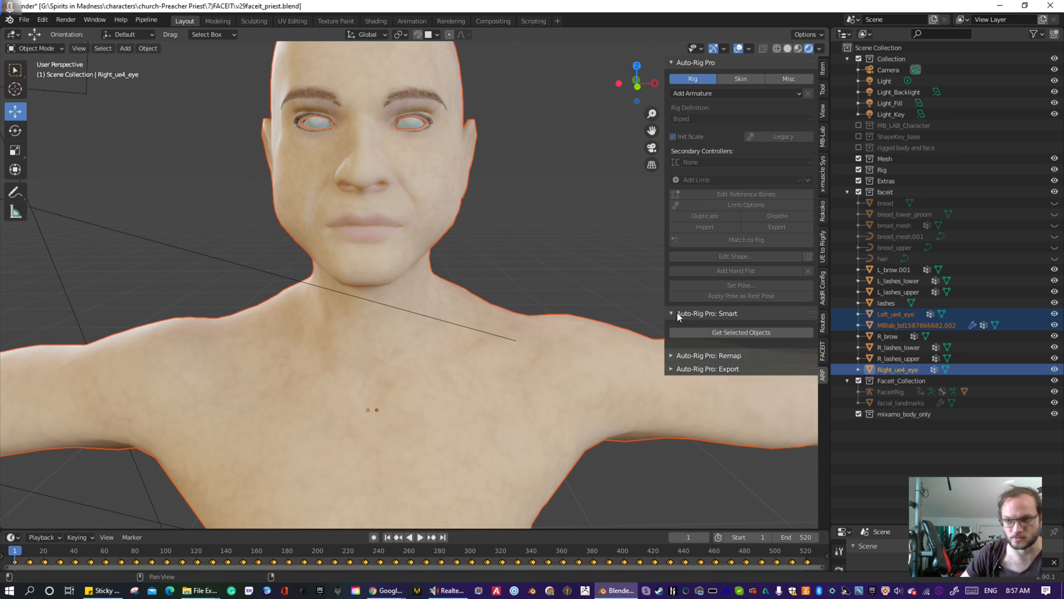
click(721, 333)
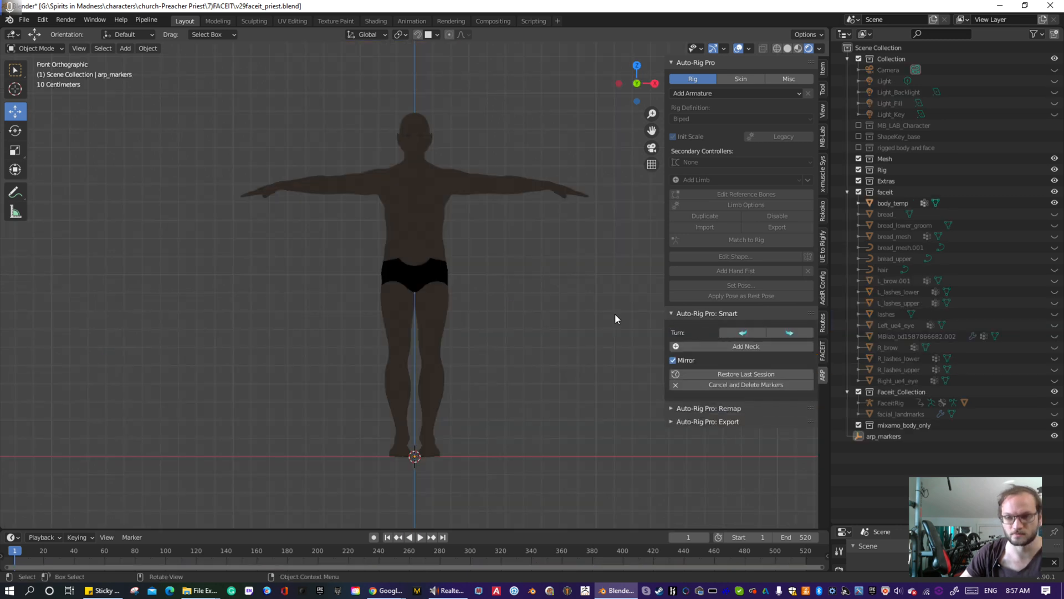
click(799, 49)
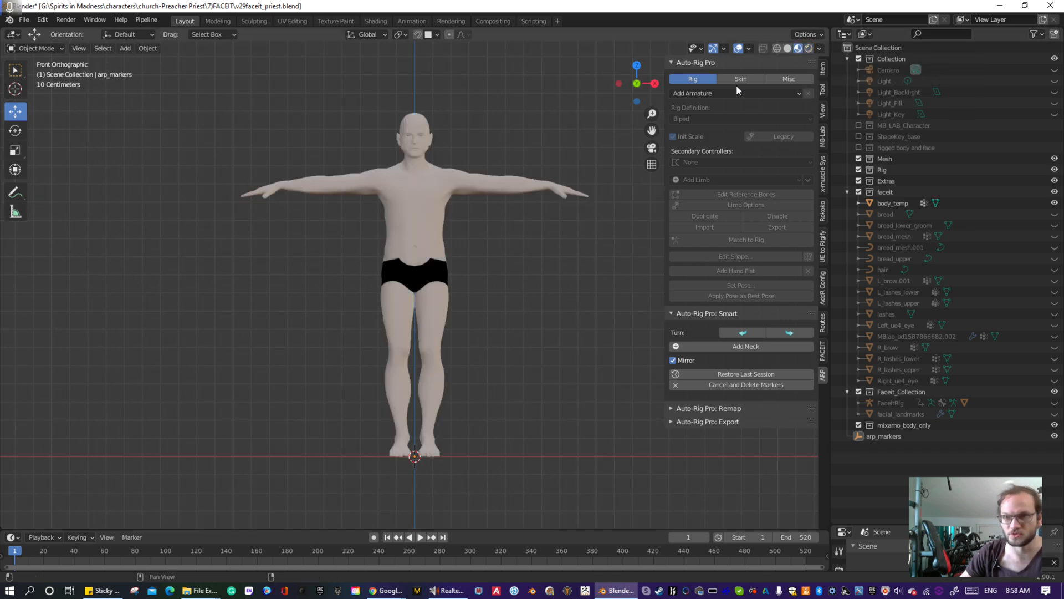
- Place the Smart neck marker at the base of the neck and the chin marker on the chin
scroll(551, 127, up, 8)
scroll(583, 345, down, 3)
shift+middle_drag(555, 207, 533, 261)
scroll(534, 261, up, 5)
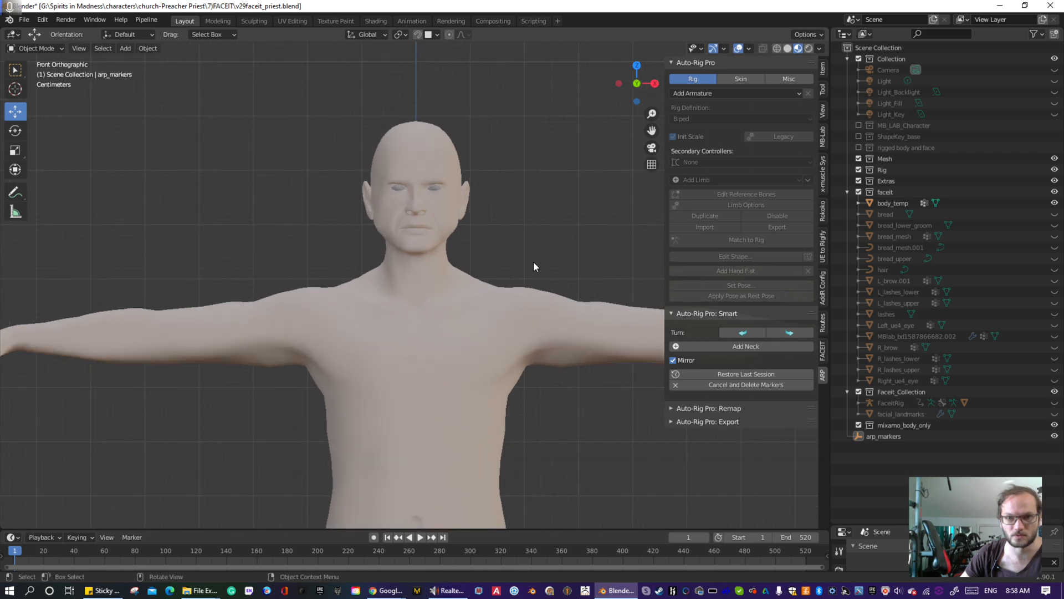
shift+middle_drag(581, 225, 584, 279)
click(742, 348)
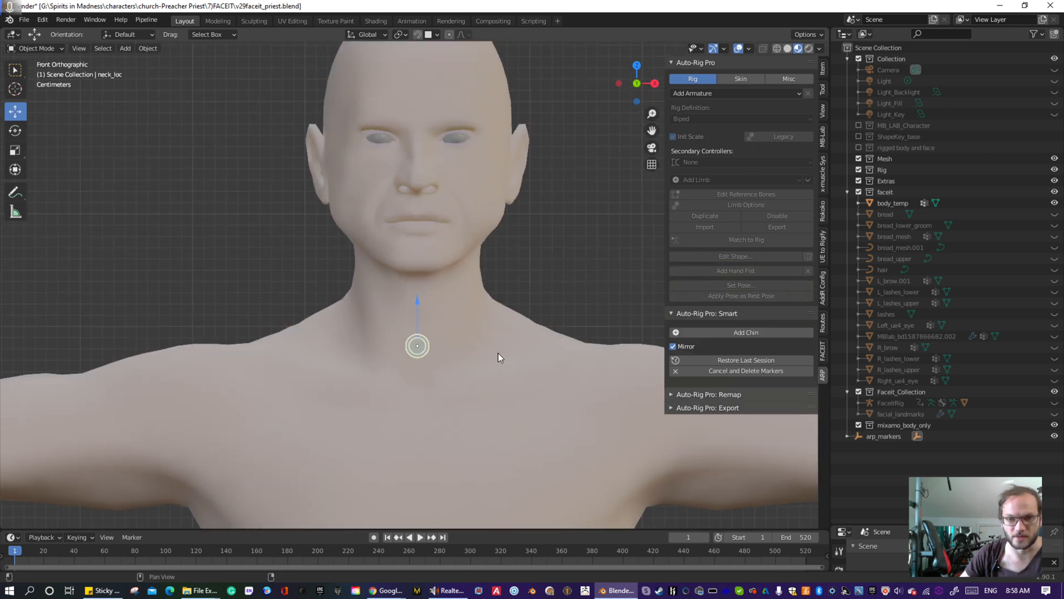
click(489, 365)
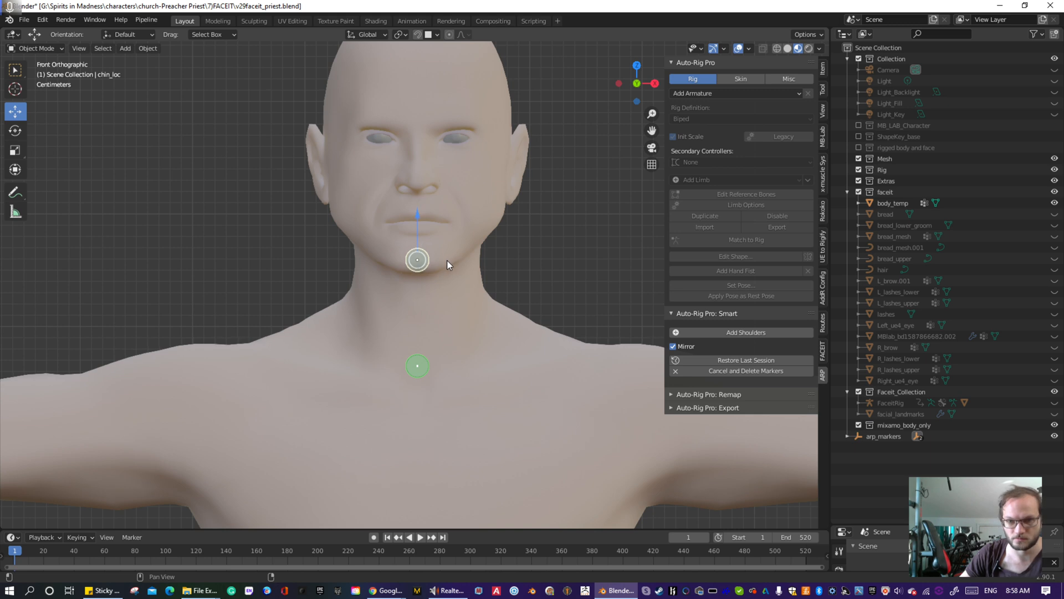
- Place the mirrored shoulder markers on the character's shoulder joints
shift+middle_drag(542, 387, 547, 331)
scroll(554, 335, down, 1)
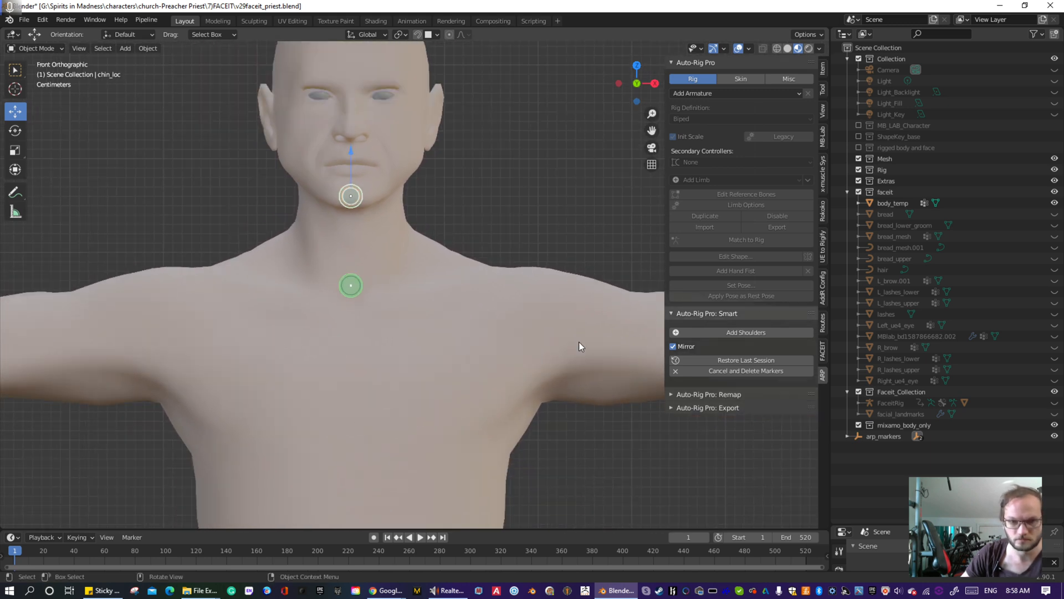
click(765, 333)
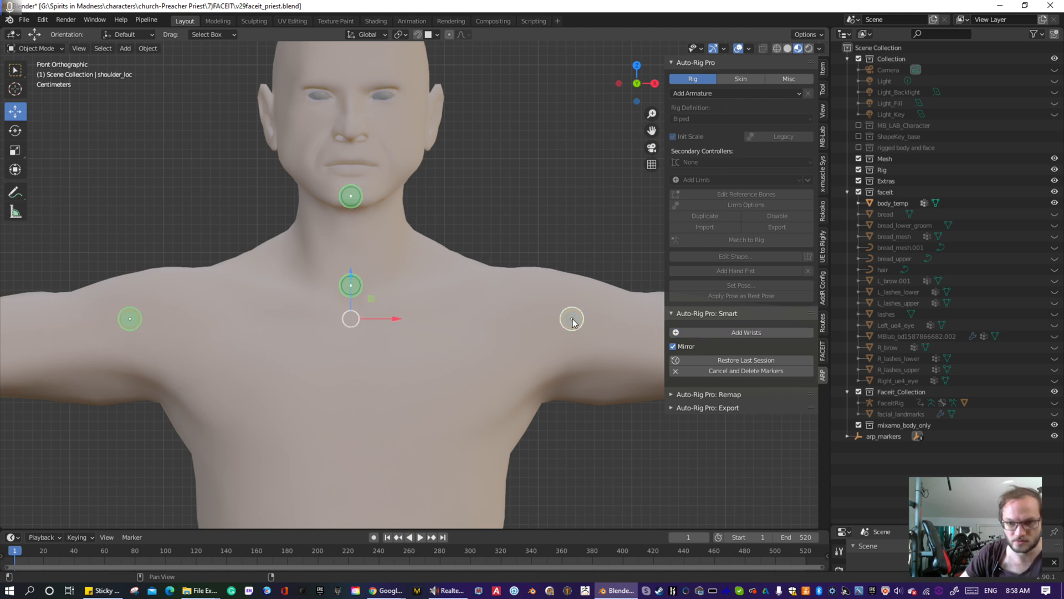
- Place the mirrored wrist markers where the forearms meet the hands
shift+middle_drag(623, 354, 372, 344)
scroll(426, 345, down, 5)
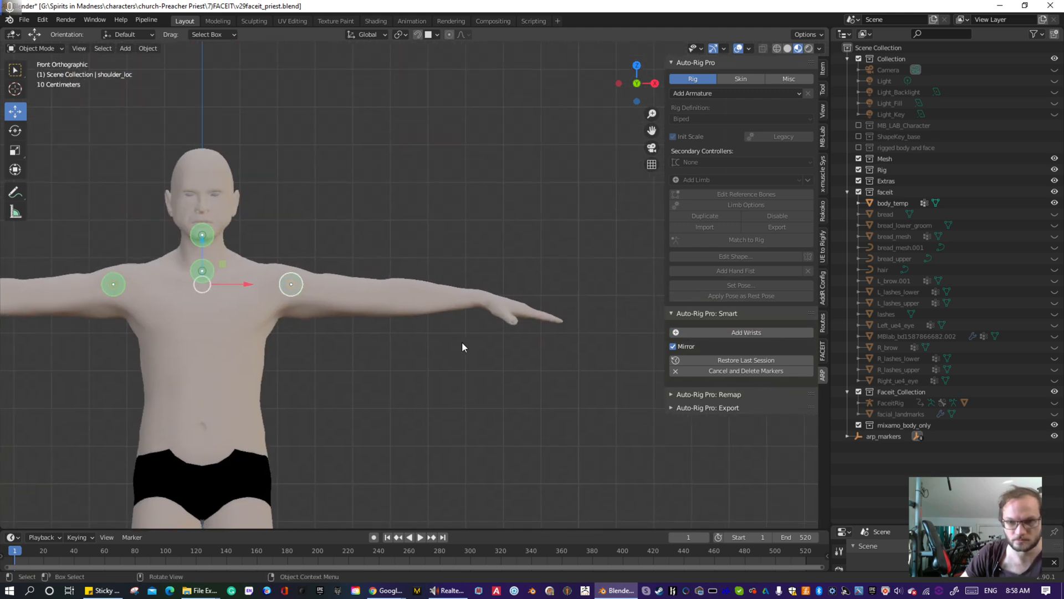
scroll(462, 342, up, 5)
shift+middle_drag(568, 350, 492, 334)
click(758, 332)
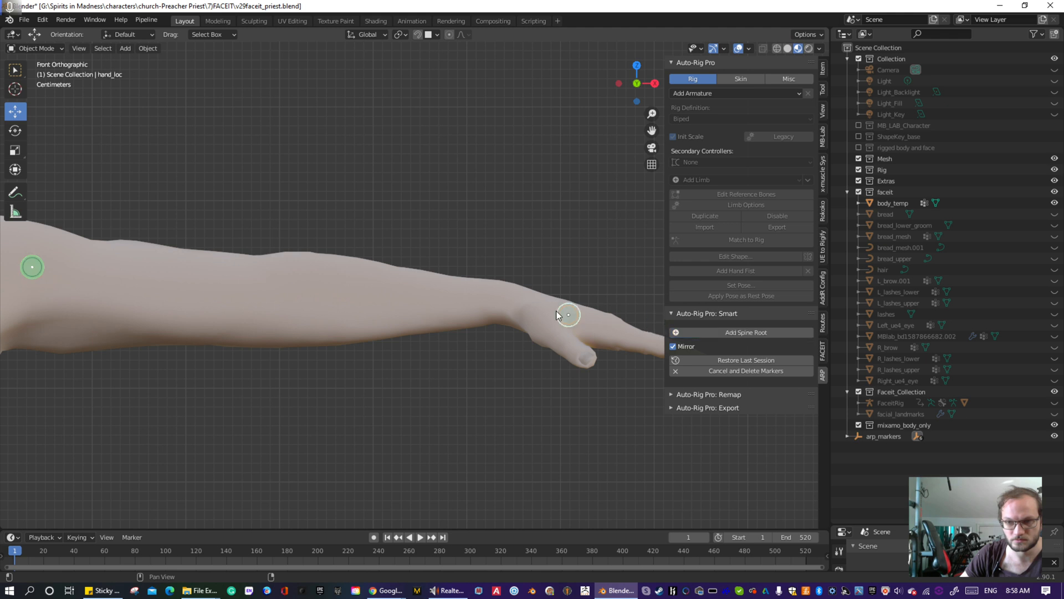
click(519, 303)
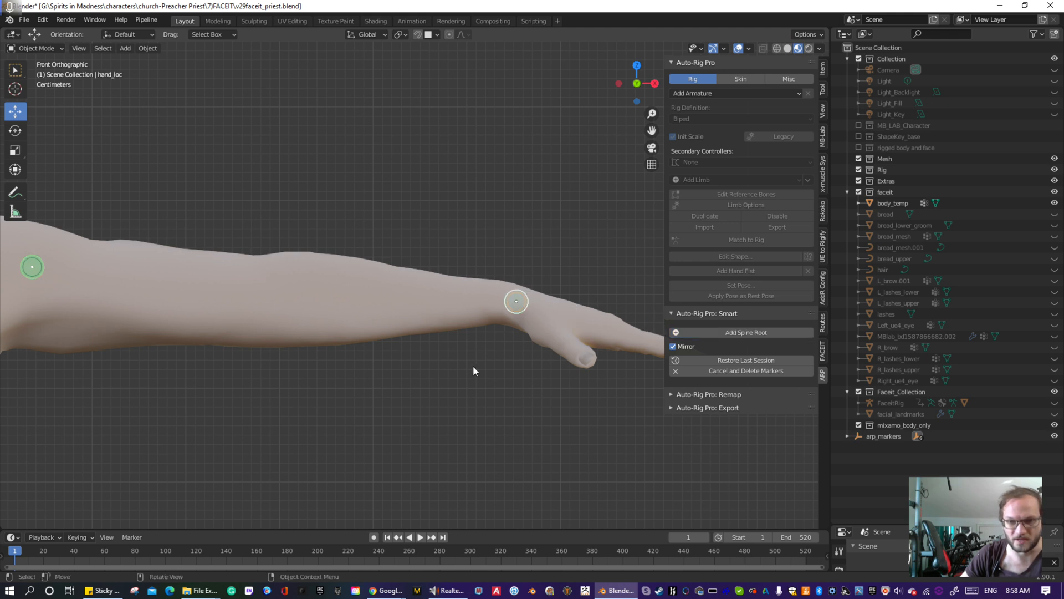
- Place the spine root marker at the crotch, on the body's centre line
shift+middle_drag(347, 381, 385, 280)
scroll(384, 283, up, 4)
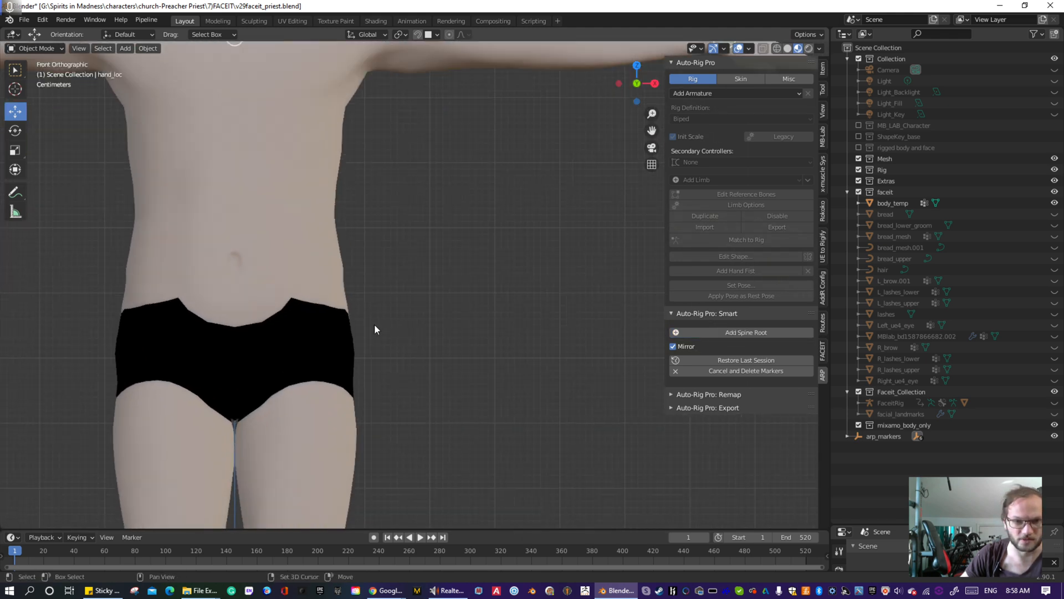
shift+middle_drag(352, 336, 521, 264)
scroll(526, 283, up, 3)
click(716, 332)
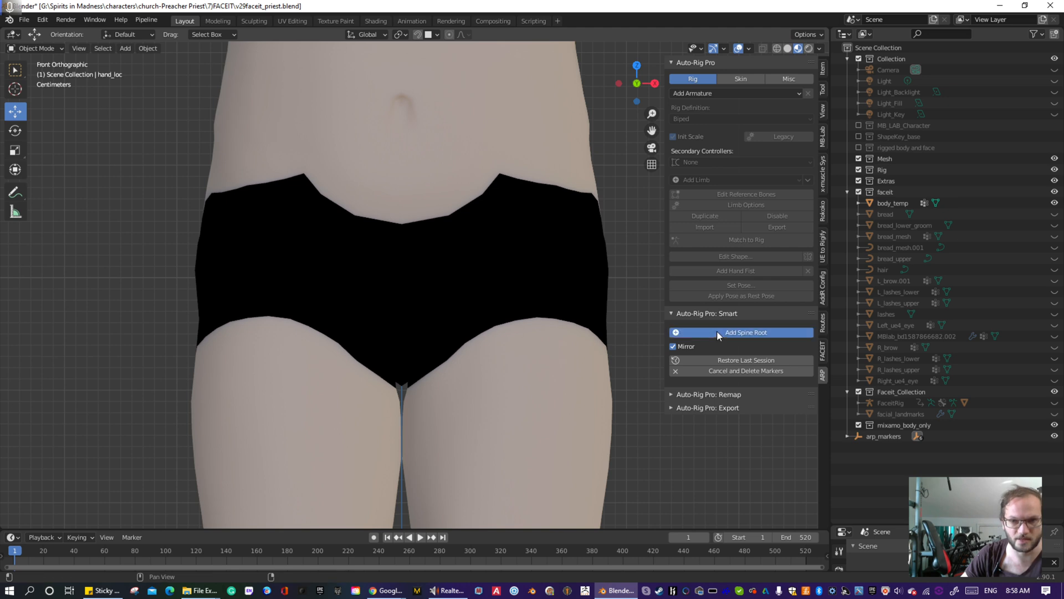
click(487, 364)
- Place the mirrored ankle markers on the ankle joints just above the feet
scroll(527, 393, down, 5)
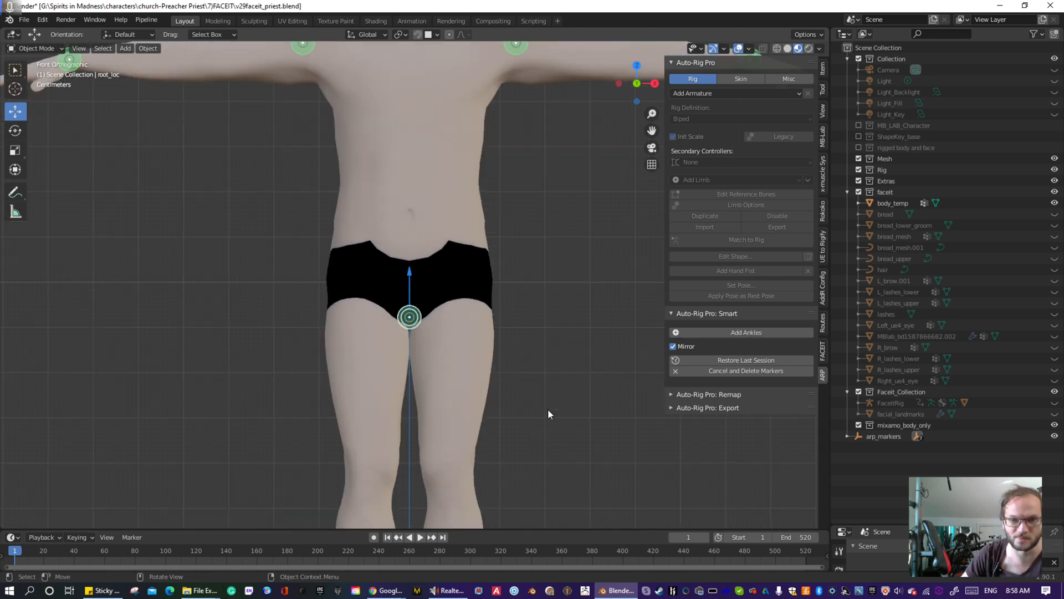
shift+middle_drag(548, 408, 544, 231)
scroll(538, 272, down, 2)
shift+middle_drag(537, 277, 573, 261)
scroll(554, 356, up, 2)
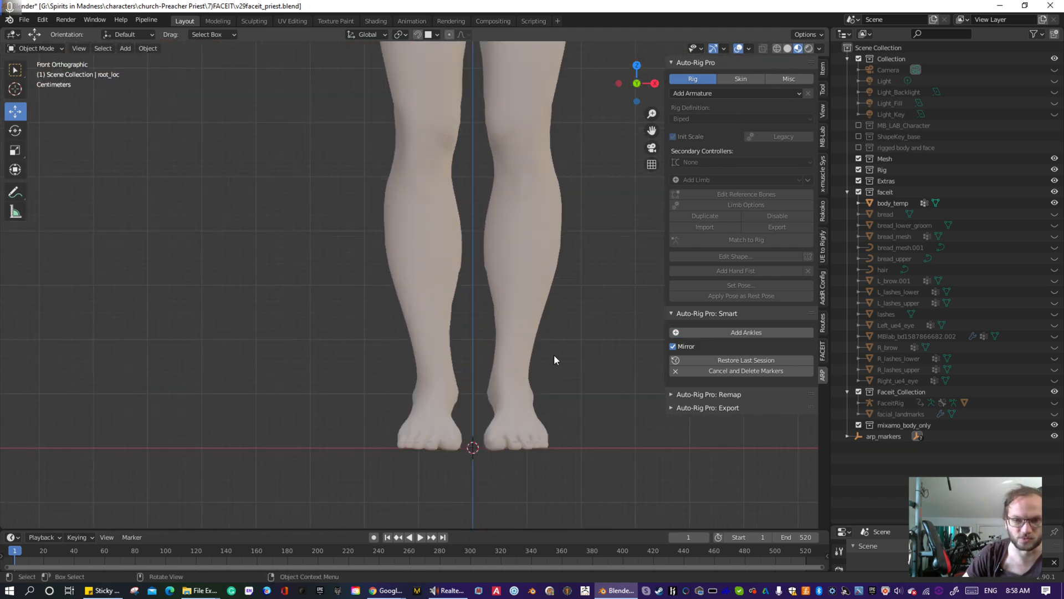
shift+middle_drag(554, 357, 511, 288)
scroll(528, 310, up, 4)
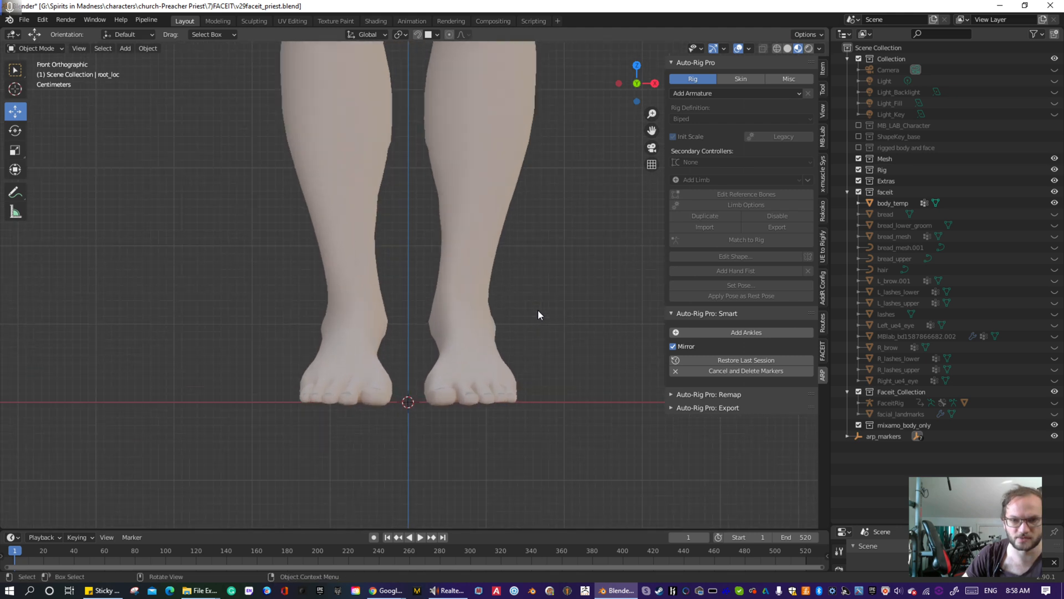
click(724, 333)
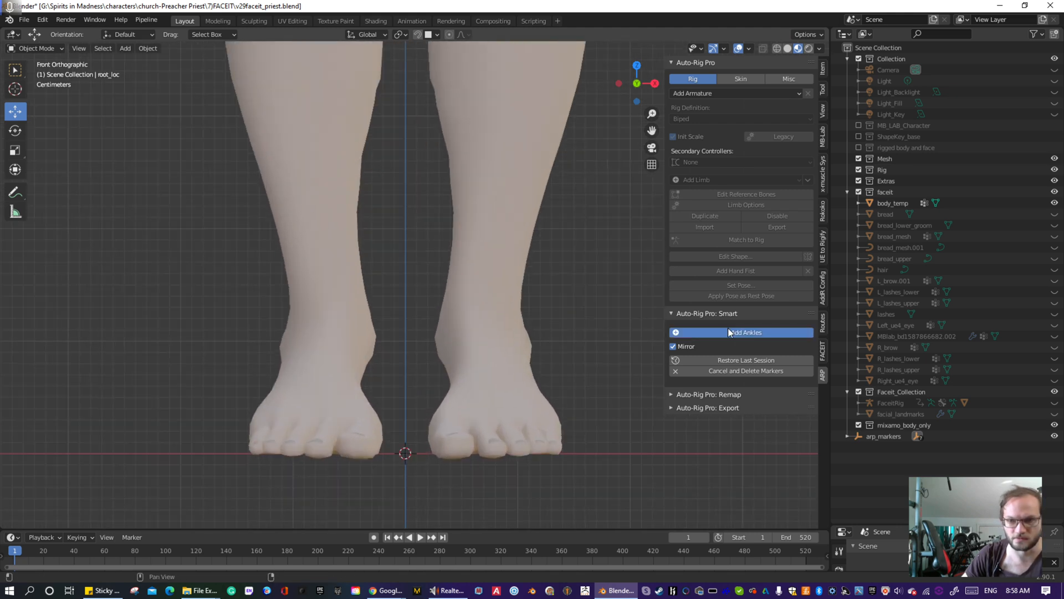
click(488, 344)
- Check the placed body markers and generate the Auto-Rig Pro reference bones with the current finger detection settings
mouse_move(520, 245)
shift+middle_down()
mouse_move(540, 422)
mouse_move(537, 401)
shift+middle_up()
scroll(516, 332, down, 3)
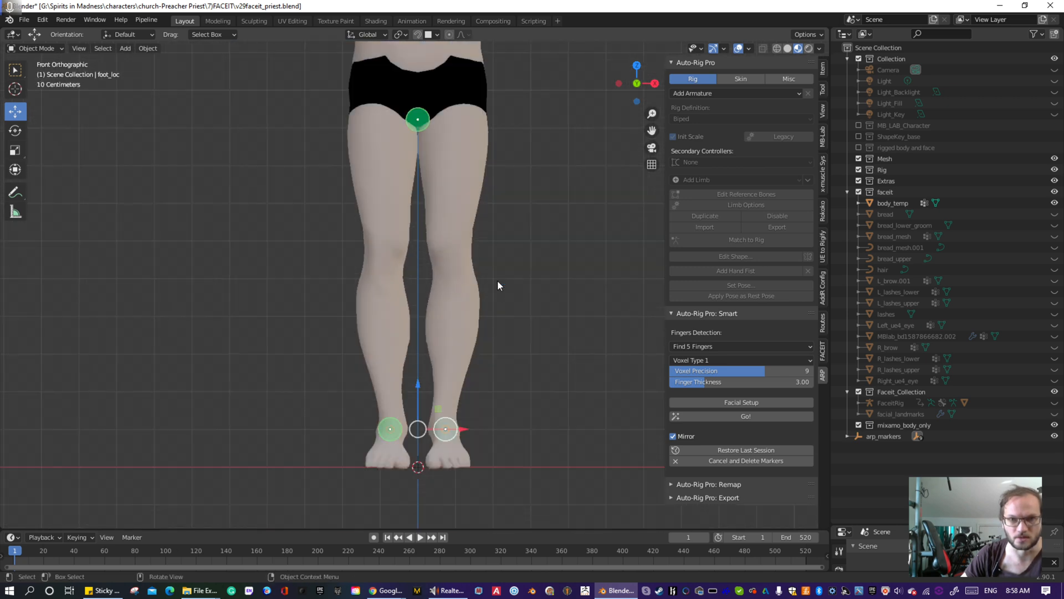
shift+middle_drag(519, 237, 508, 357)
scroll(521, 294, down, 4)
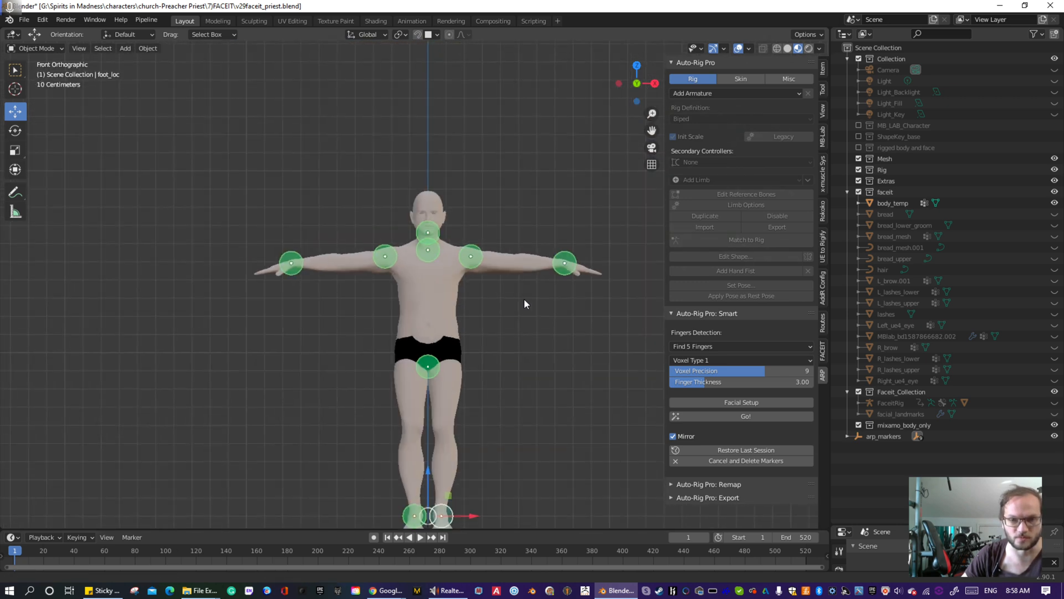
shift+middle_drag(524, 299, 508, 261)
scroll(521, 277, up, 2)
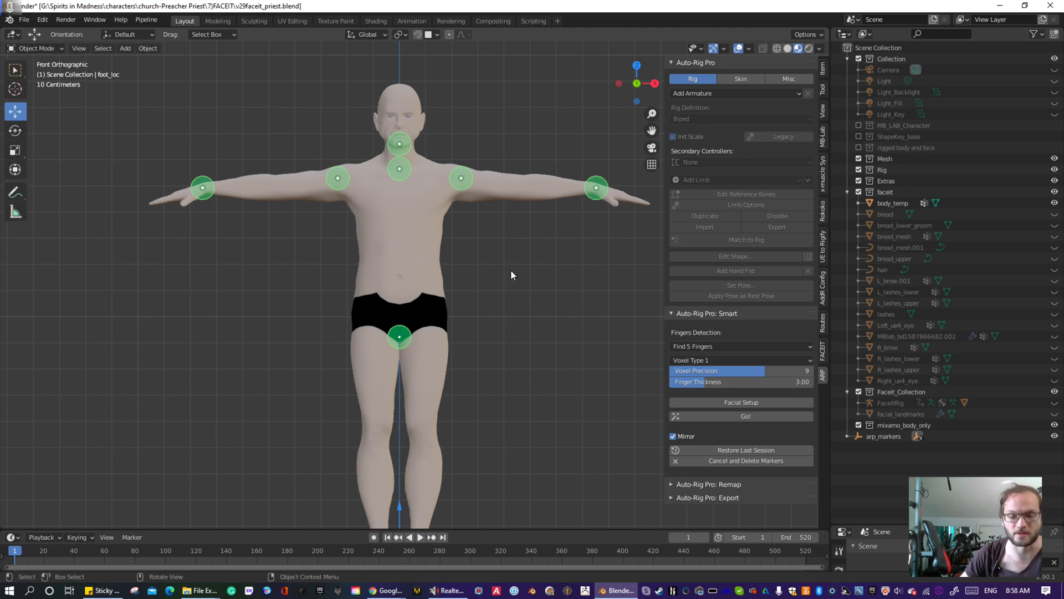
scroll(510, 270, up, 3)
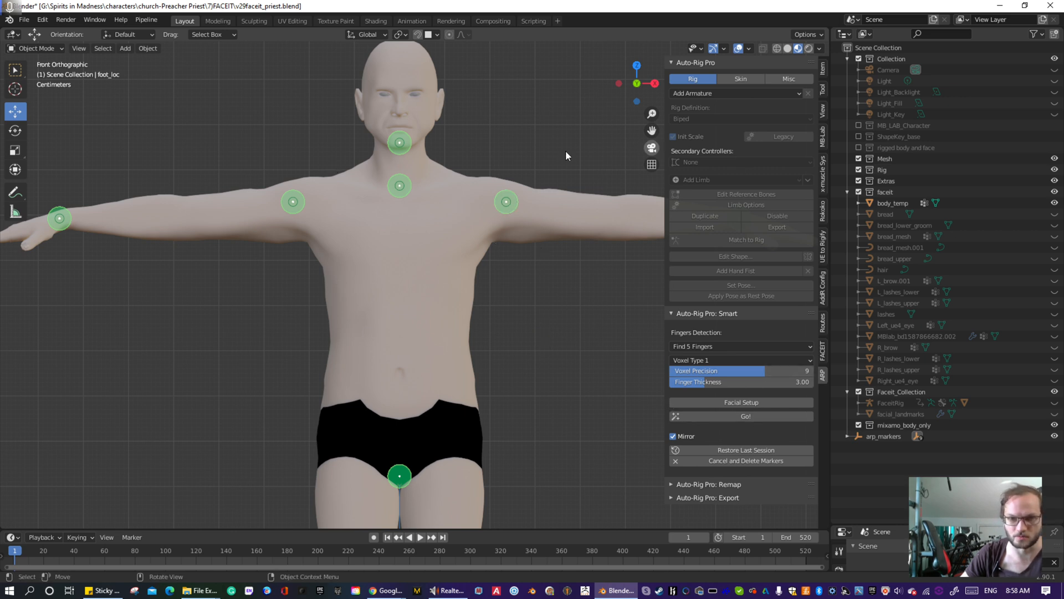
click(749, 417)
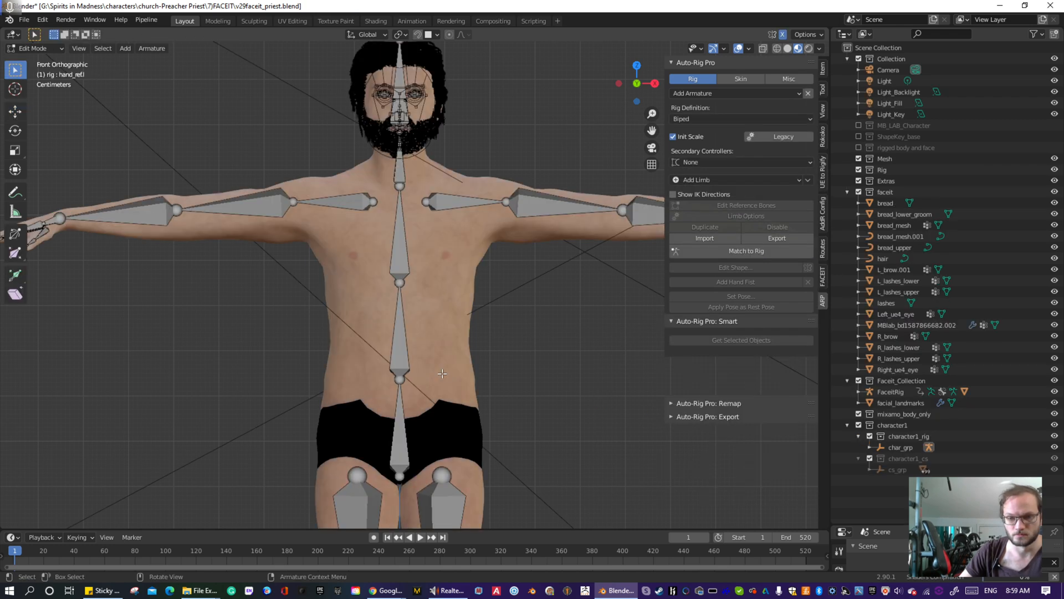
scroll(480, 386, down, 6)
scroll(480, 387, up, 5)
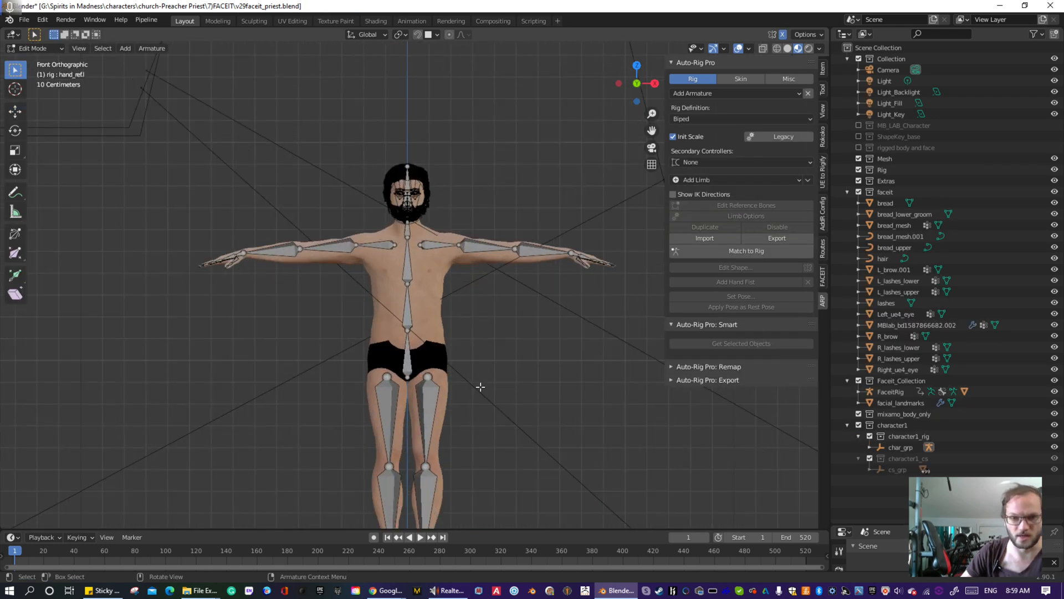
scroll(480, 387, up, 3)
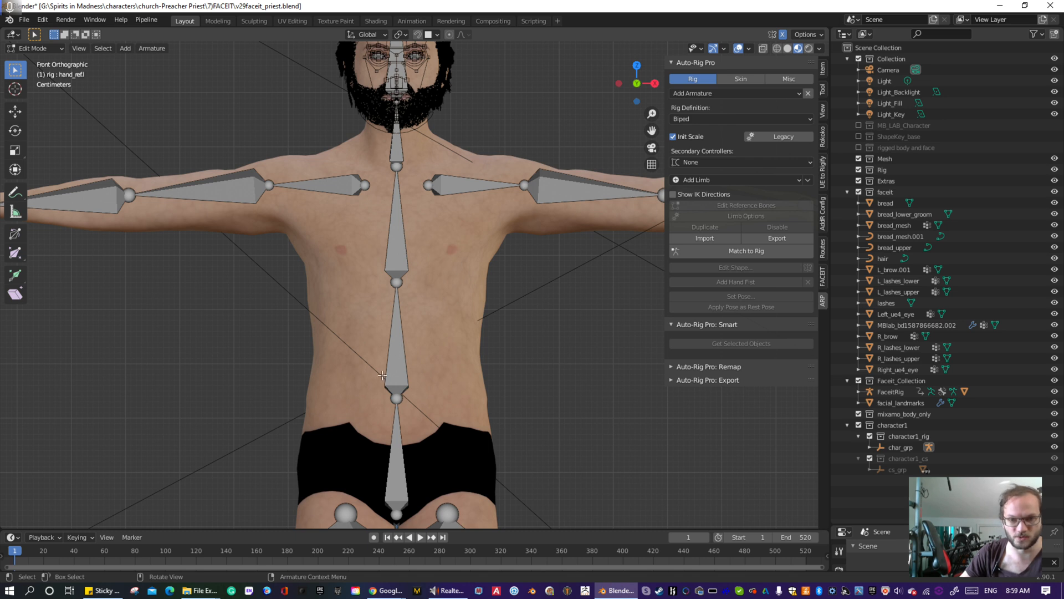
- Set the spine limb's bone count to 4 and match the reference bones to the final rig
click(399, 367)
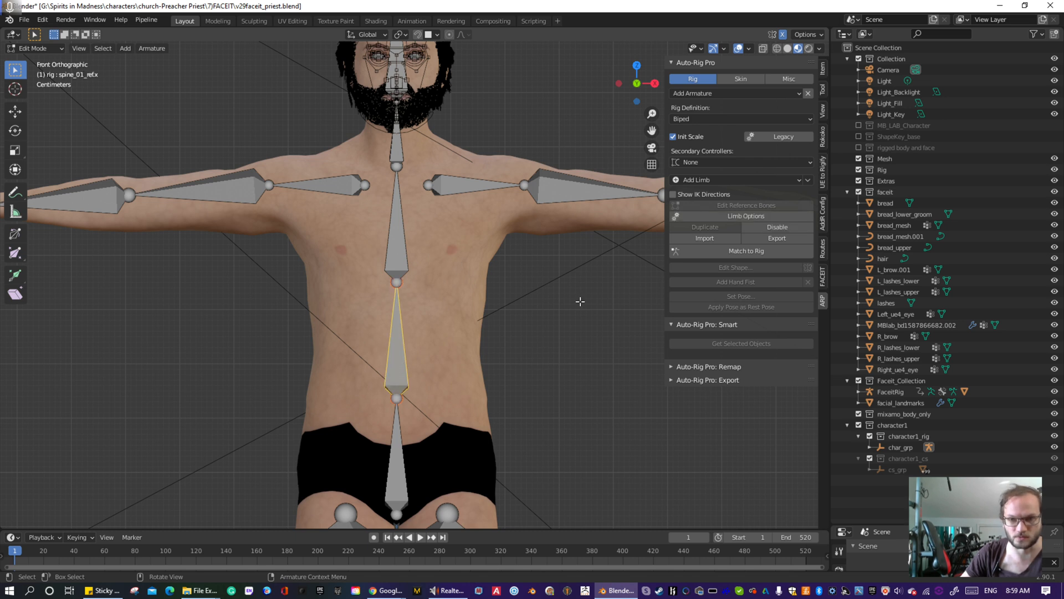
click(746, 216)
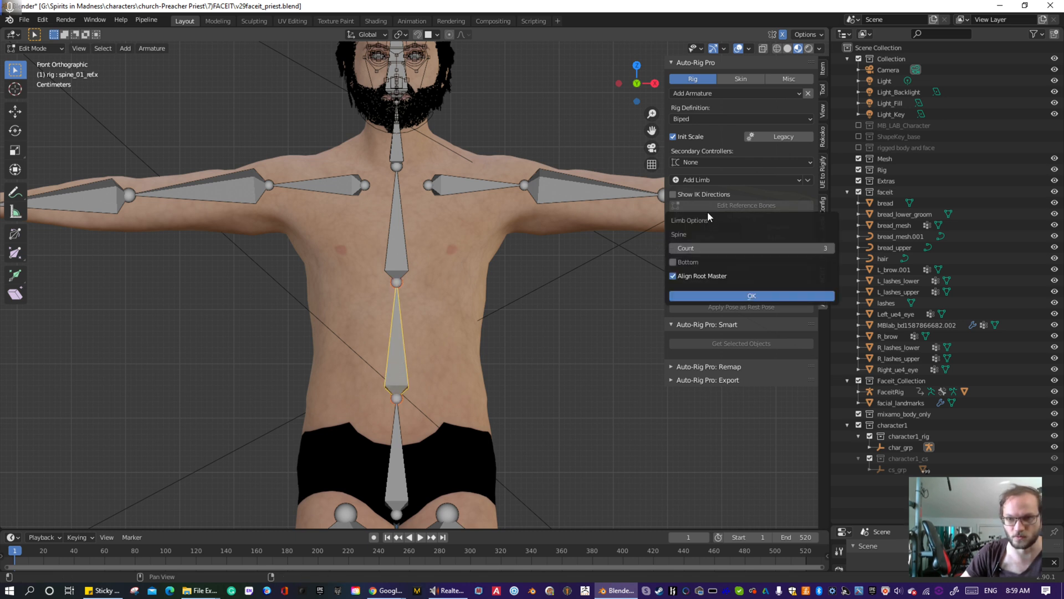
click(826, 248)
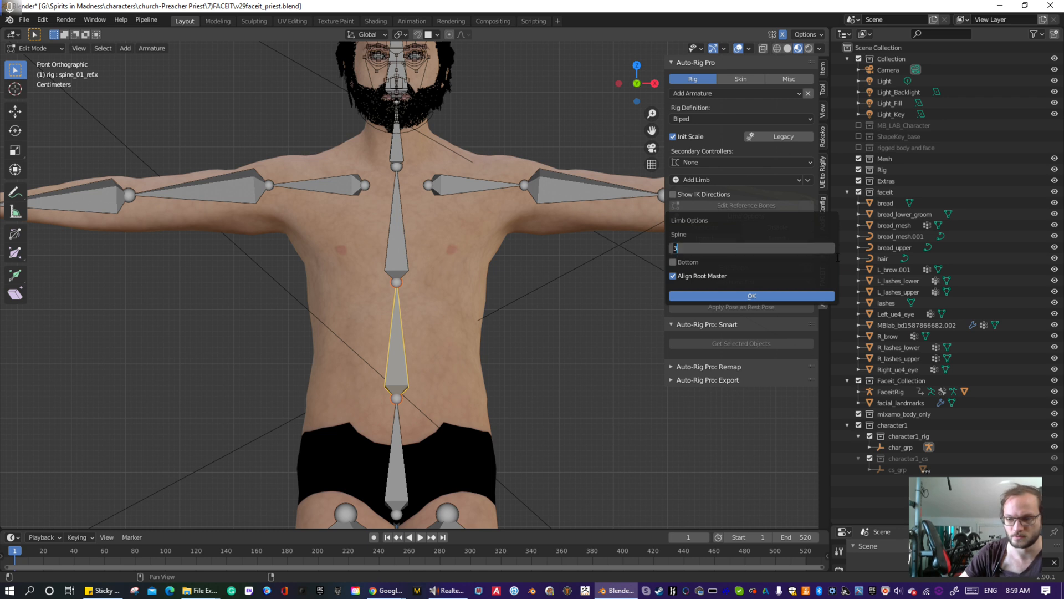
text(4)
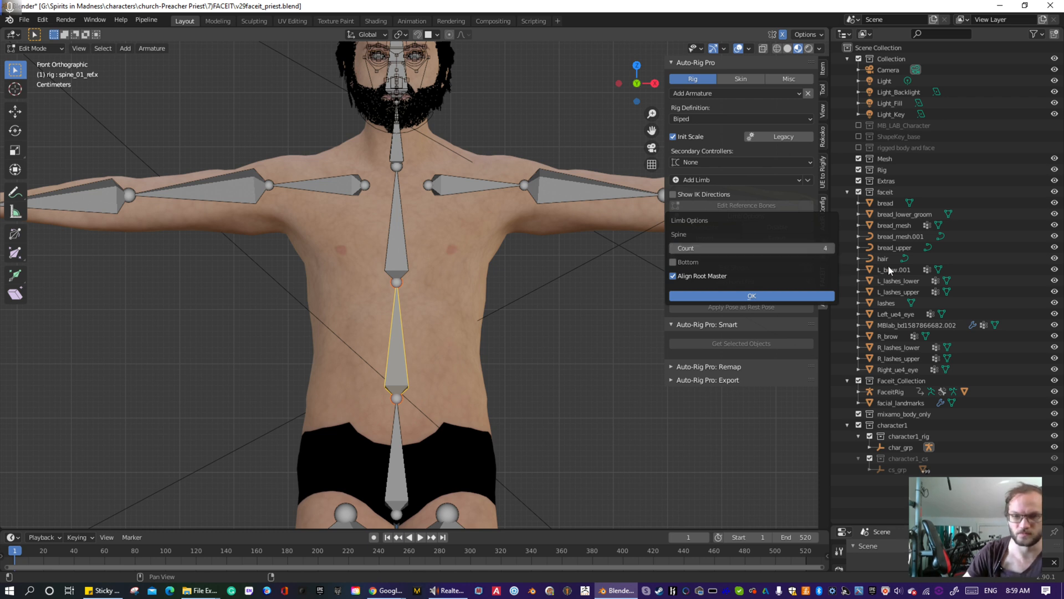
click(741, 296)
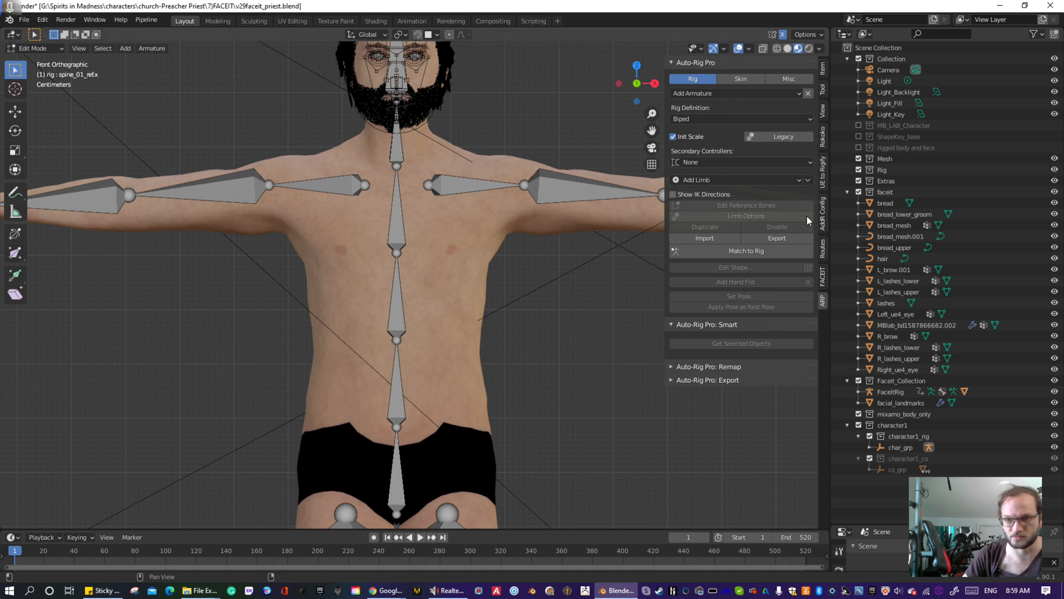
click(752, 251)
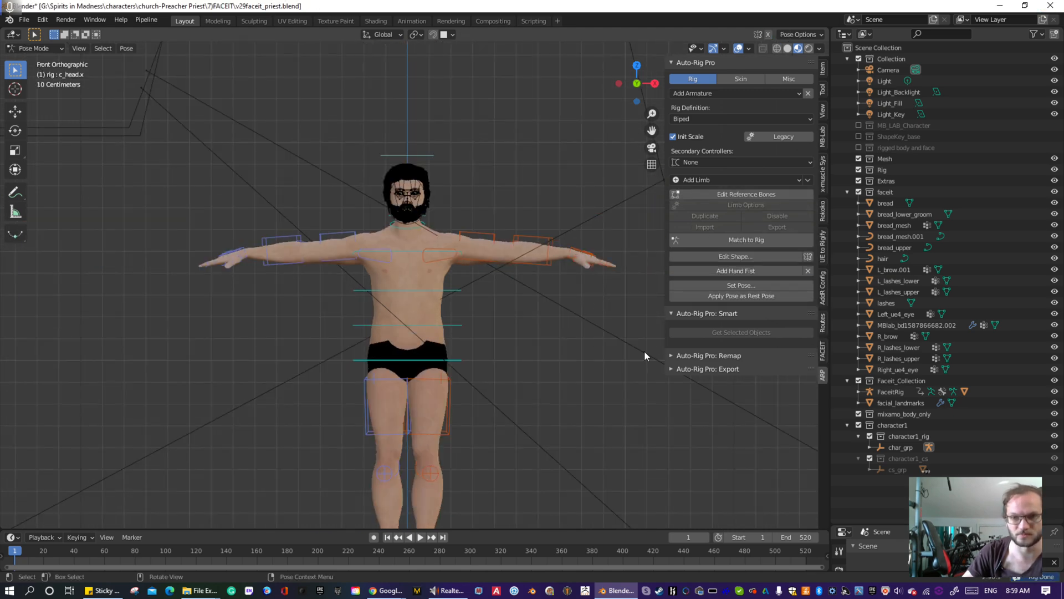
scroll(592, 357, up, 3)
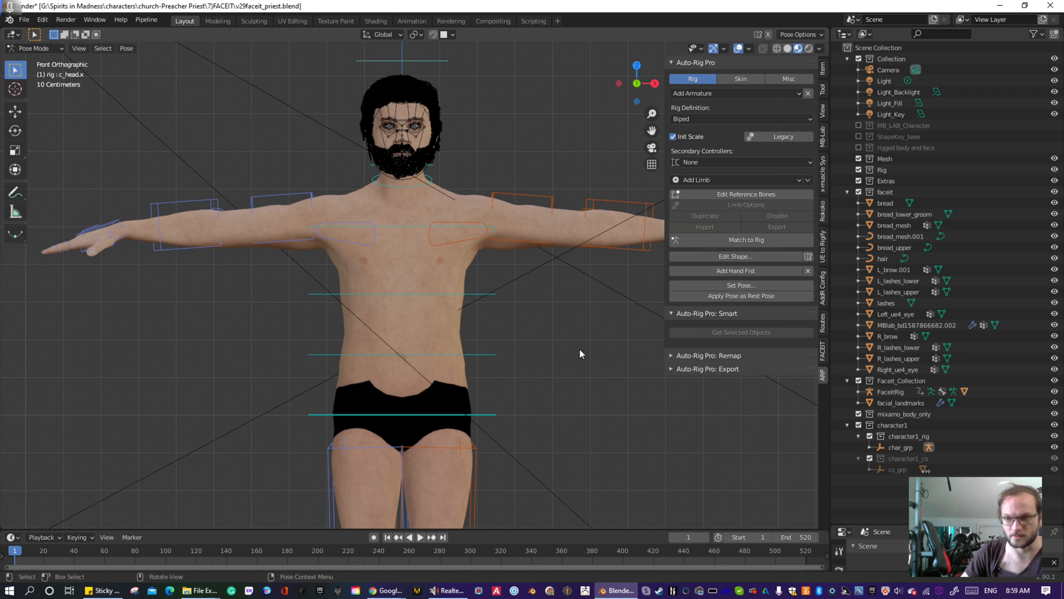
- In Object Mode, bind the body mesh and both eye meshes to the generated rig with the current Auto-Rig Pro skin settings
click(741, 79)
shift+middle_drag(517, 190, 540, 371)
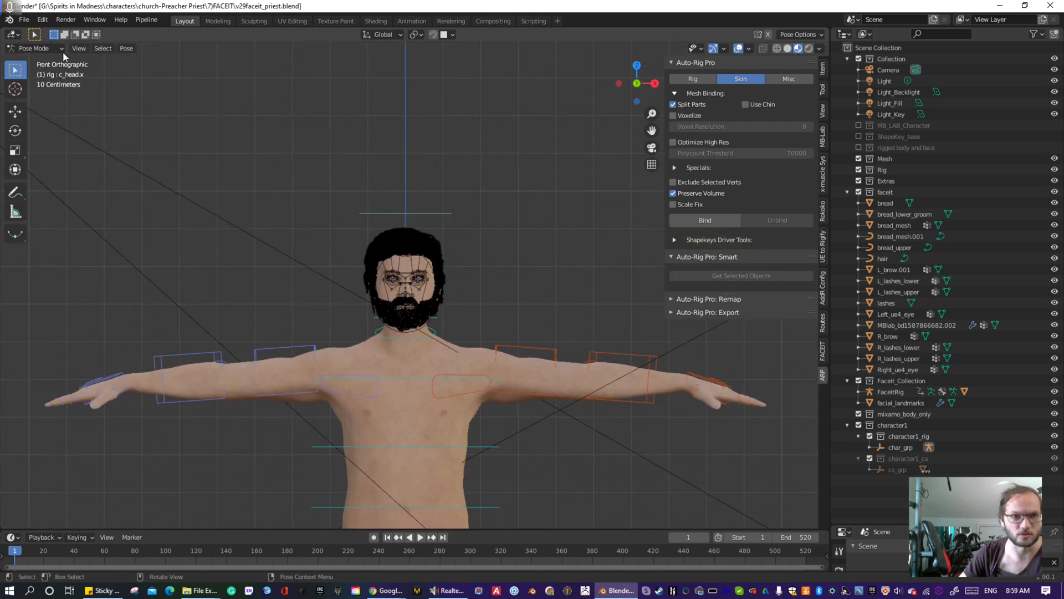
click(33, 48)
click(57, 61)
scroll(400, 237, up, 4)
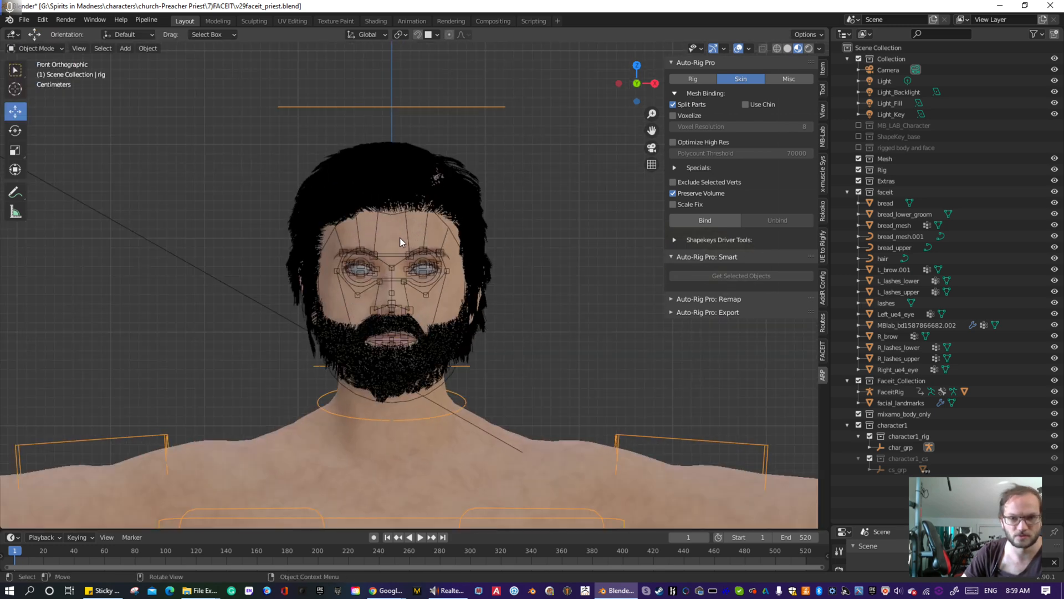
scroll(448, 195, up, 3)
click(446, 190)
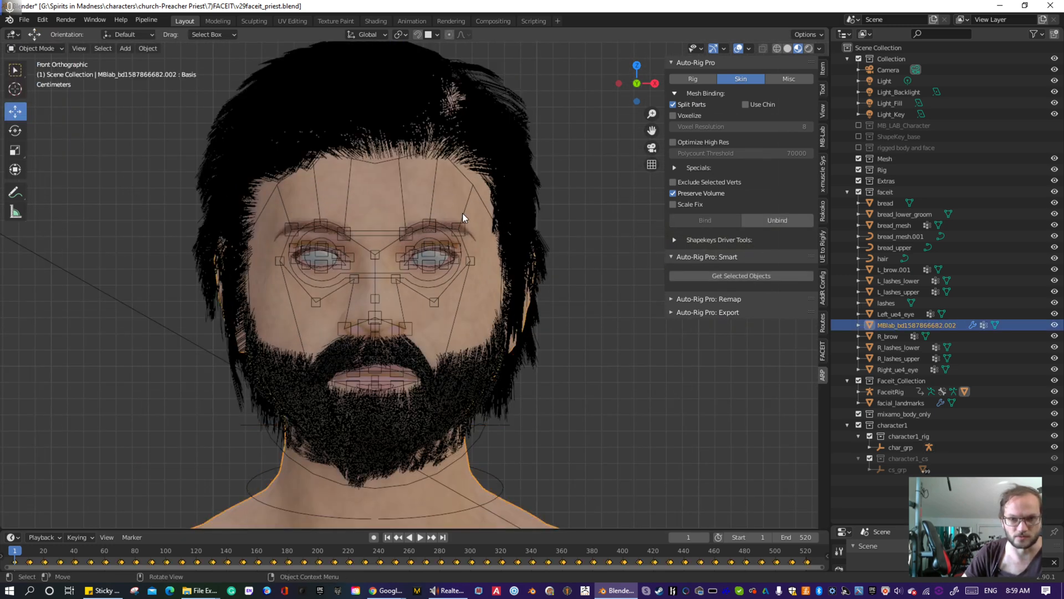
scroll(430, 261, up, 6)
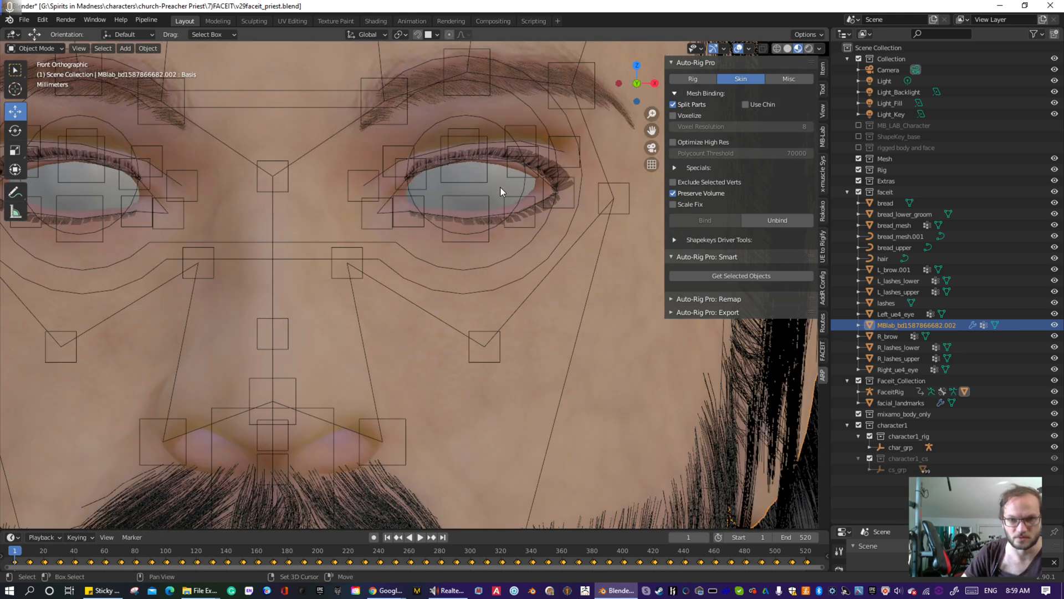
shift+click(500, 188)
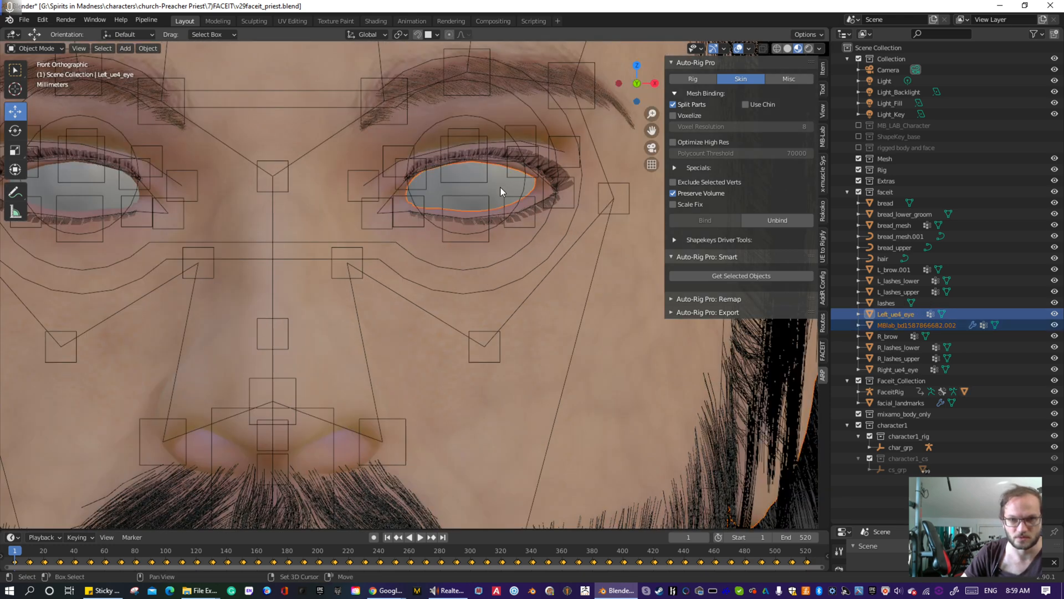
shift+click(108, 188)
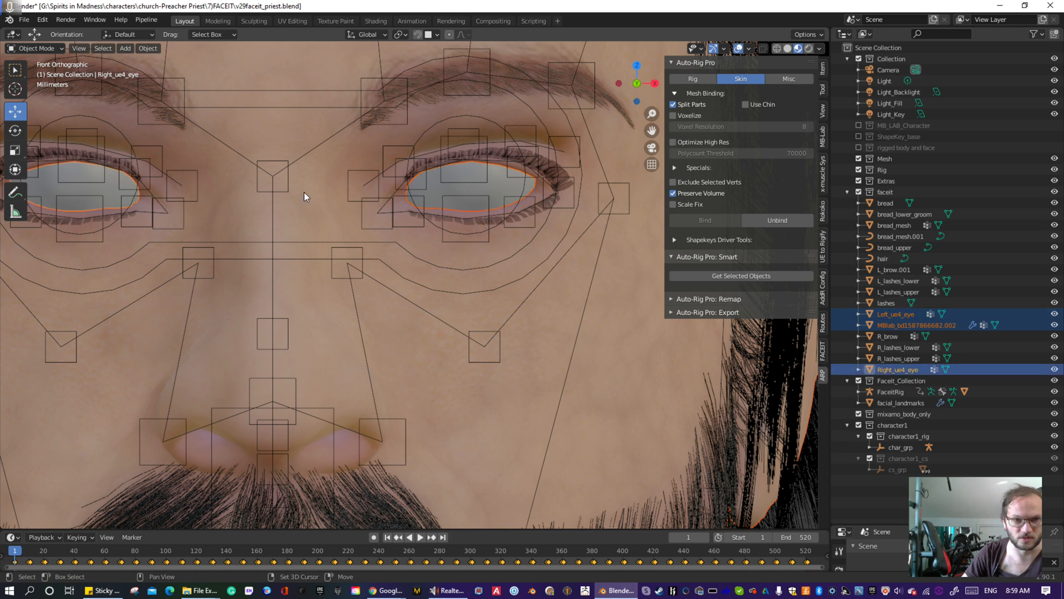
scroll(348, 228, down, 6)
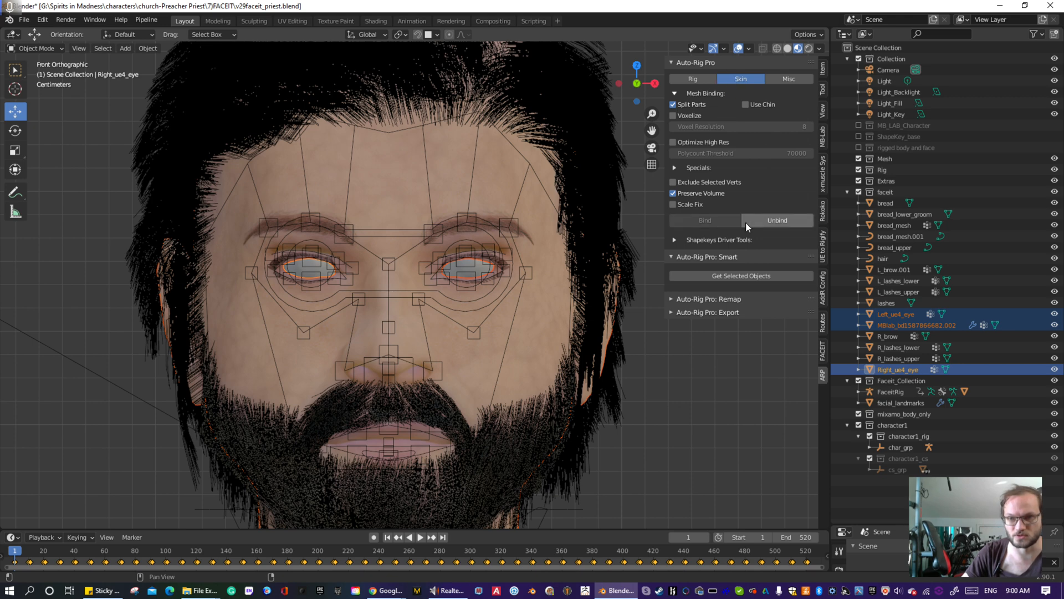
shift+middle_drag(341, 67, 321, 256)
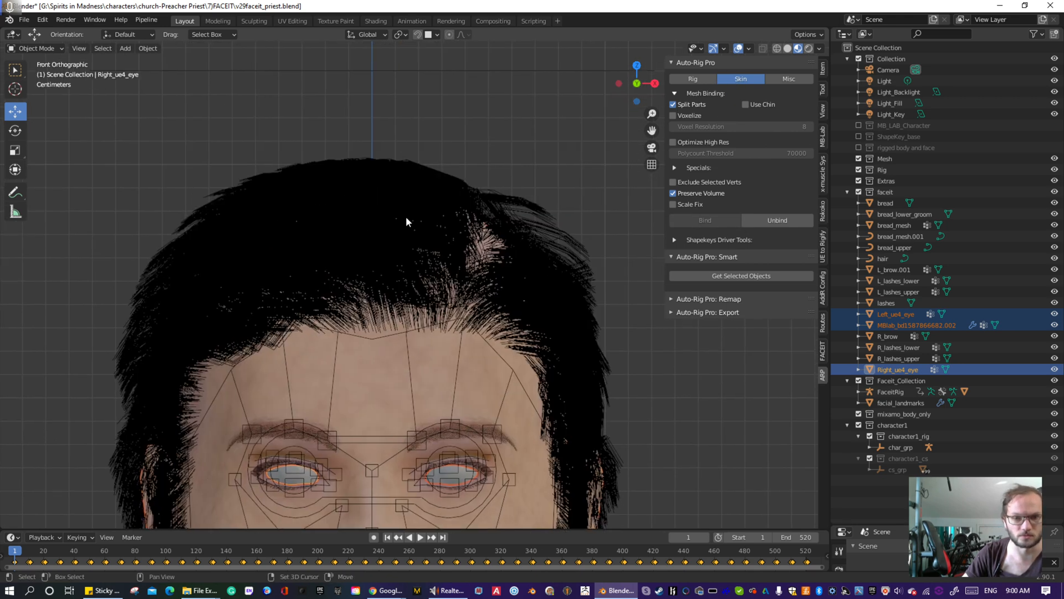
shift+middle_drag(356, 50, 380, 231)
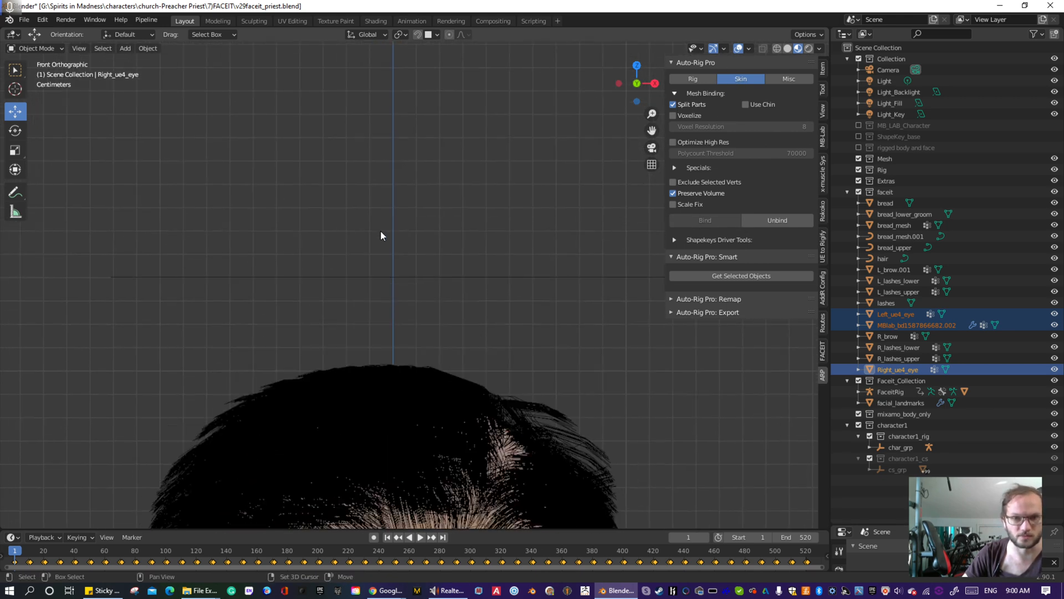
click(417, 278)
scroll(469, 355, down, 5)
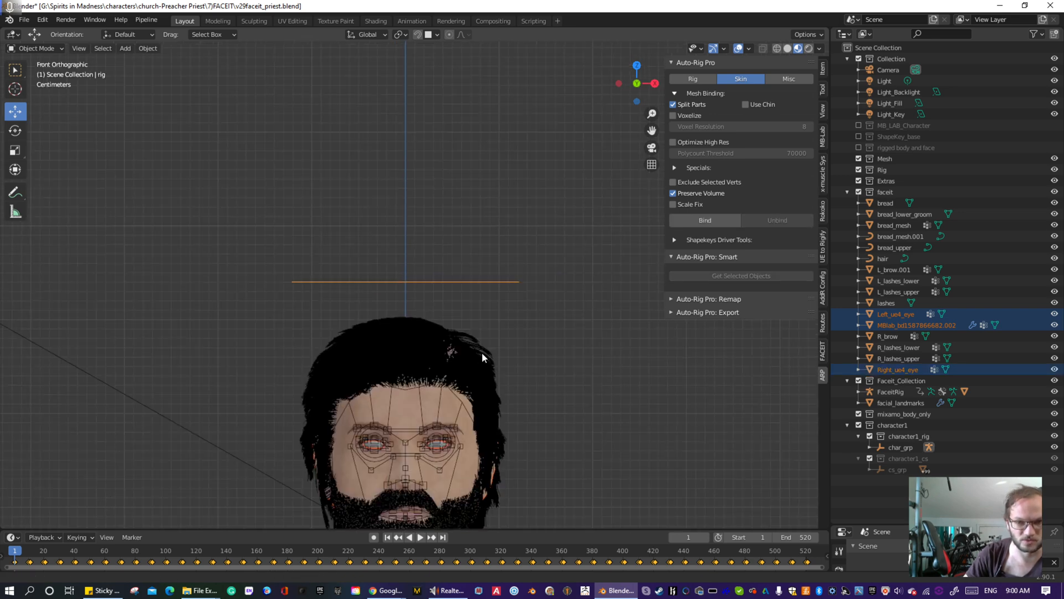
shift+middle_drag(483, 355, 441, 211)
click(710, 221)
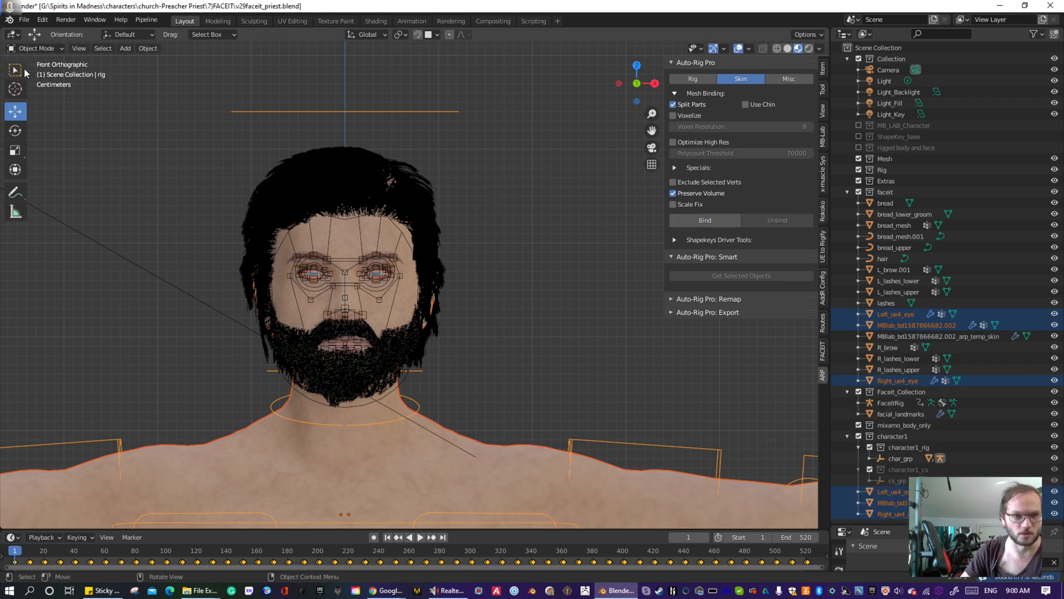
- Switch the rig to Pose Mode and exclude the faceit collection from the view layer, leaving the bound body copy in the scene
click(48, 49)
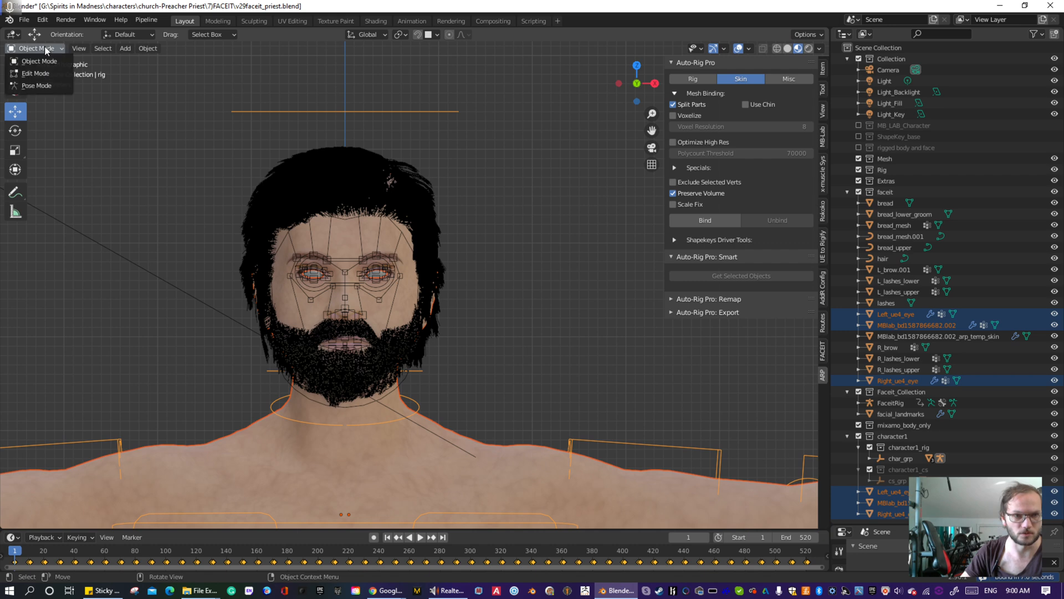
click(47, 88)
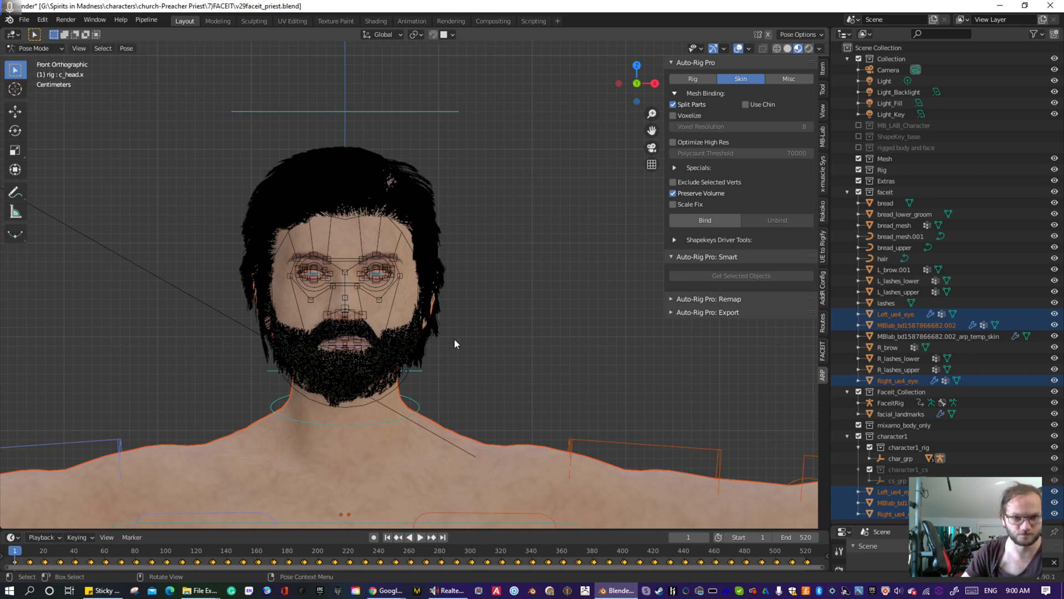
middle_drag(454, 338, 474, 304)
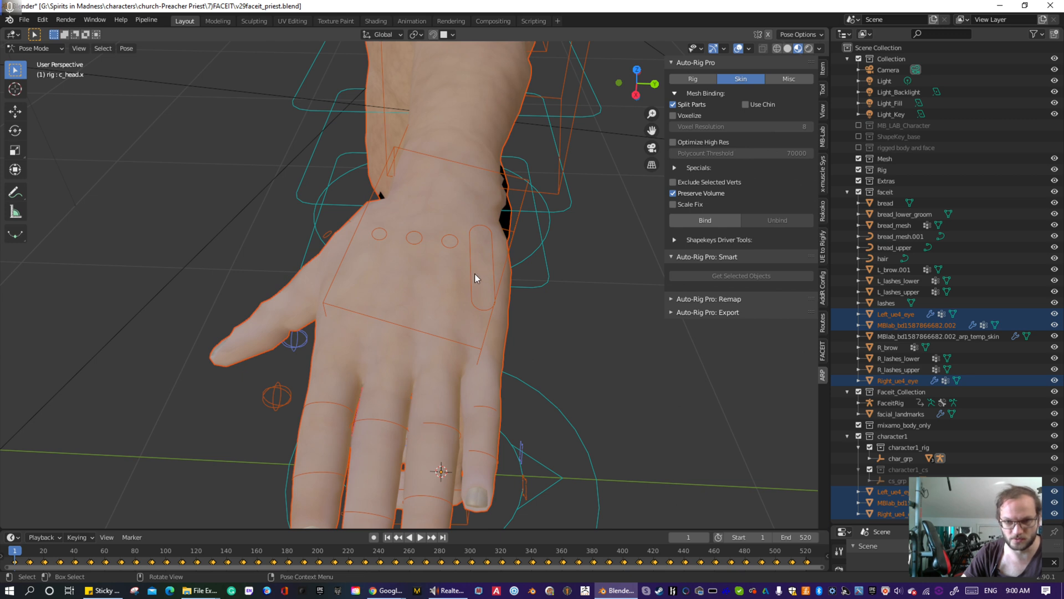
scroll(471, 278, down, 2)
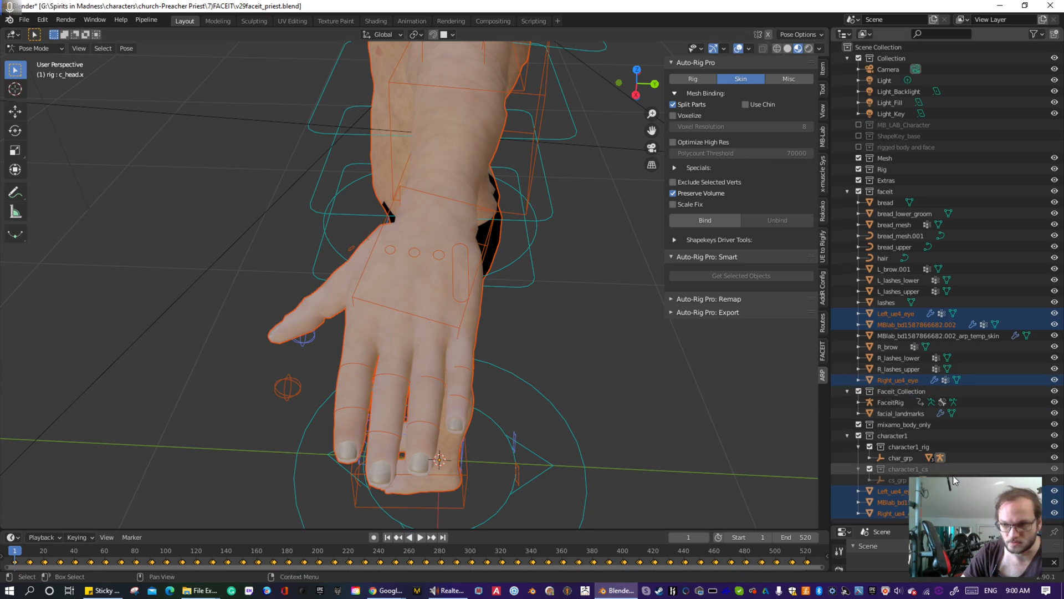
click(1055, 503)
click(1054, 503)
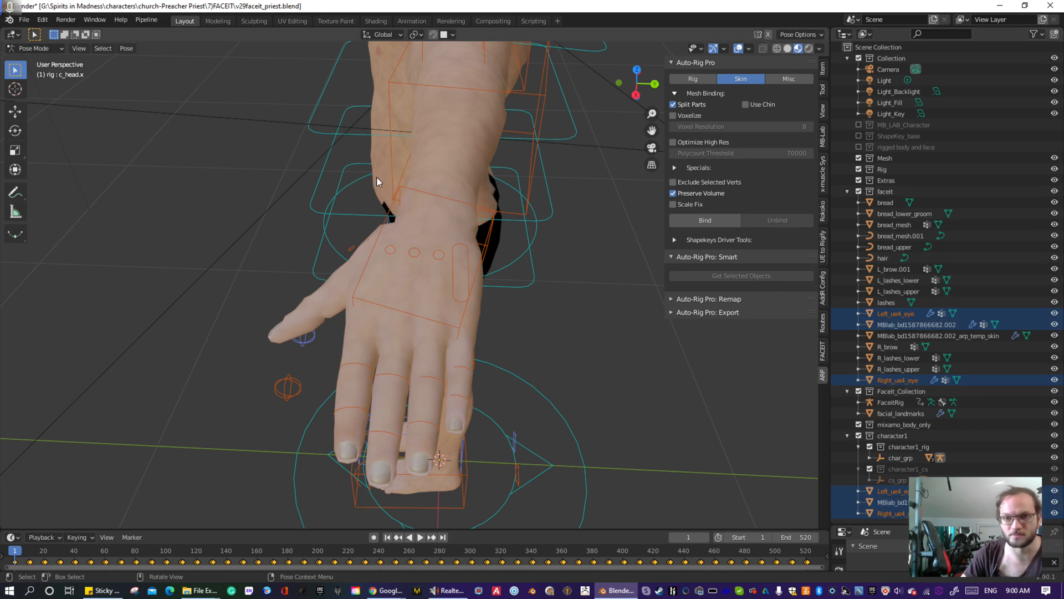
middle_drag(377, 177, 527, 244)
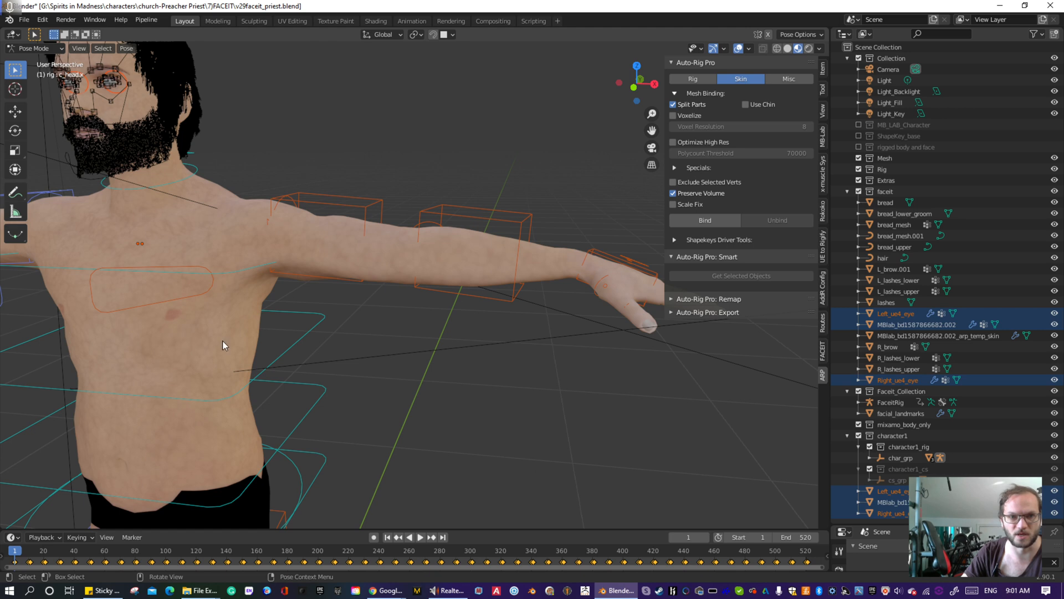
click(859, 191)
- Select the left middle finger's first control for rotation, hiding the bound body mesh only while picking it
middle_drag(422, 277, 846, 284)
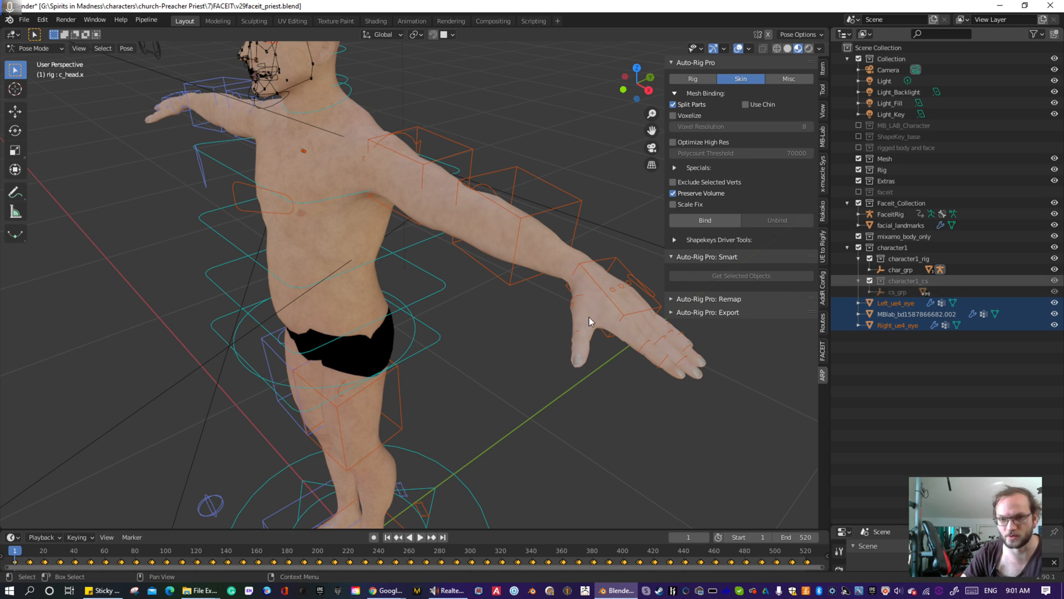
middle_drag(593, 326, 551, 325)
middle_drag(610, 332, 524, 308)
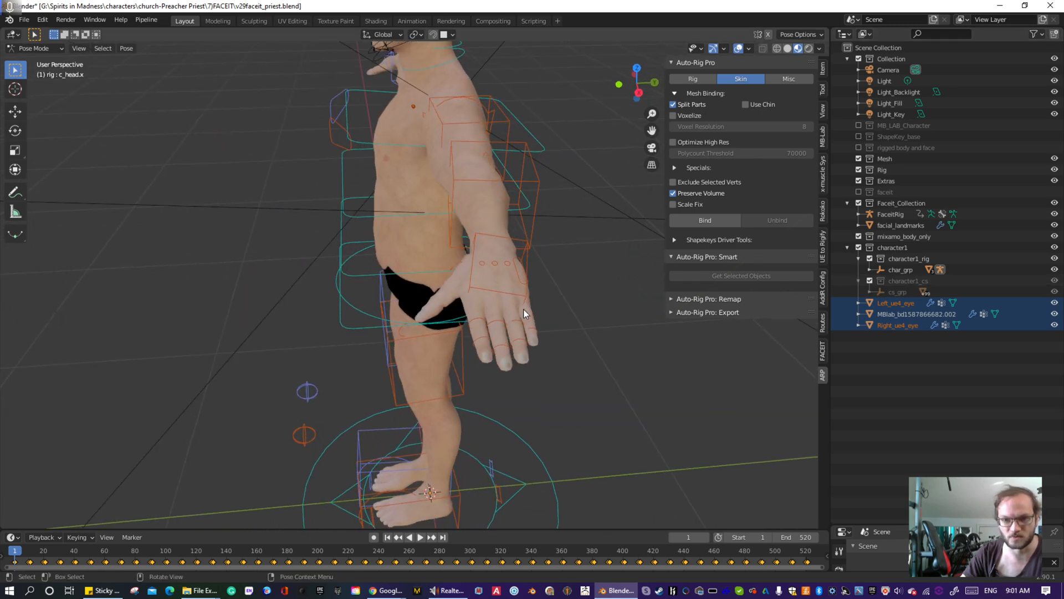
scroll(577, 260, up, 3)
scroll(420, 249, up, 2)
middle_drag(420, 249, 443, 306)
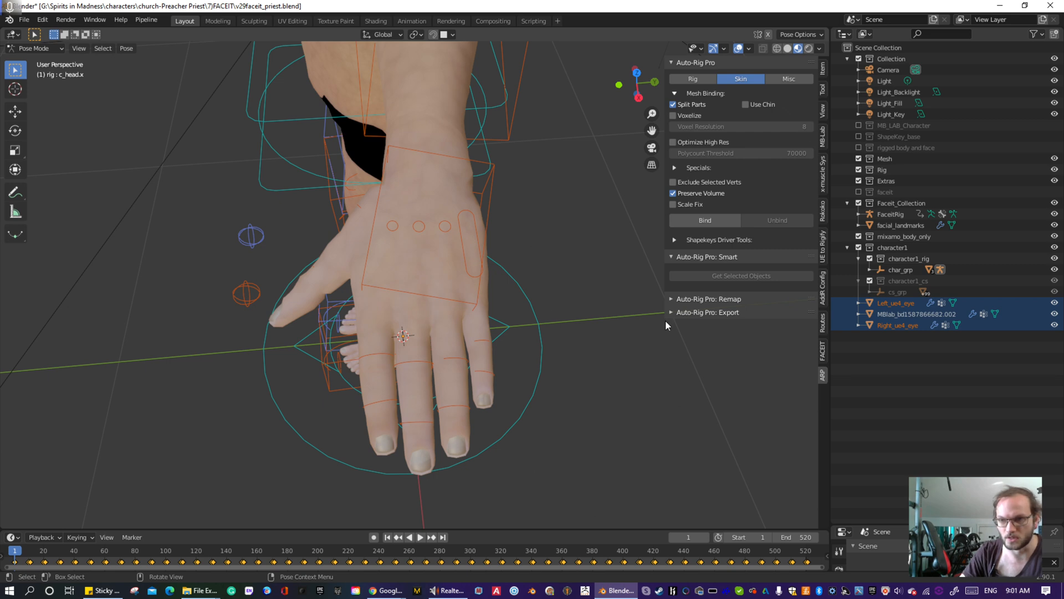
click(1054, 314)
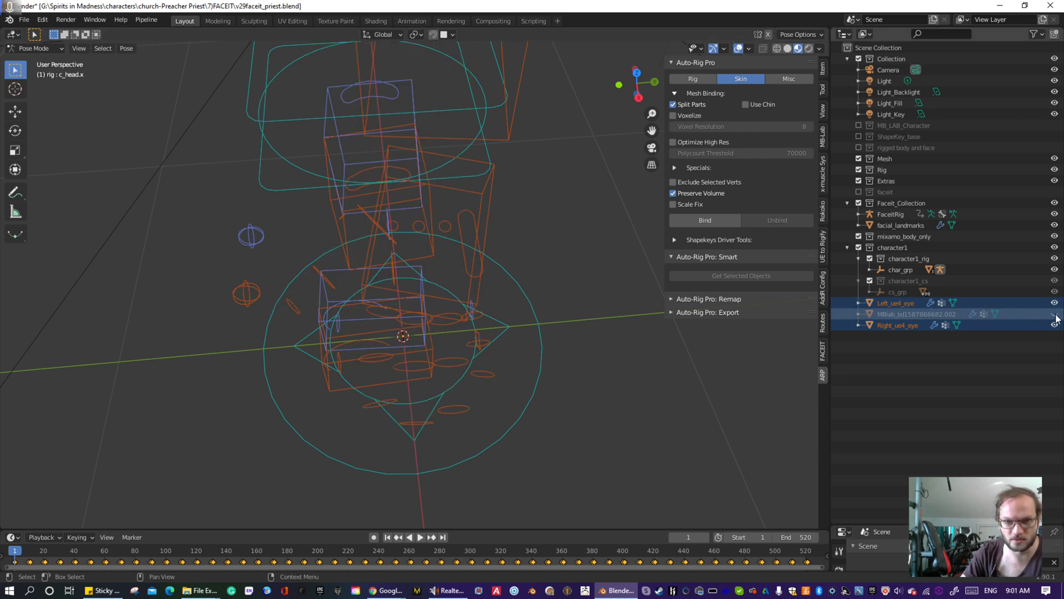
middle_drag(392, 315, 421, 331)
click(433, 328)
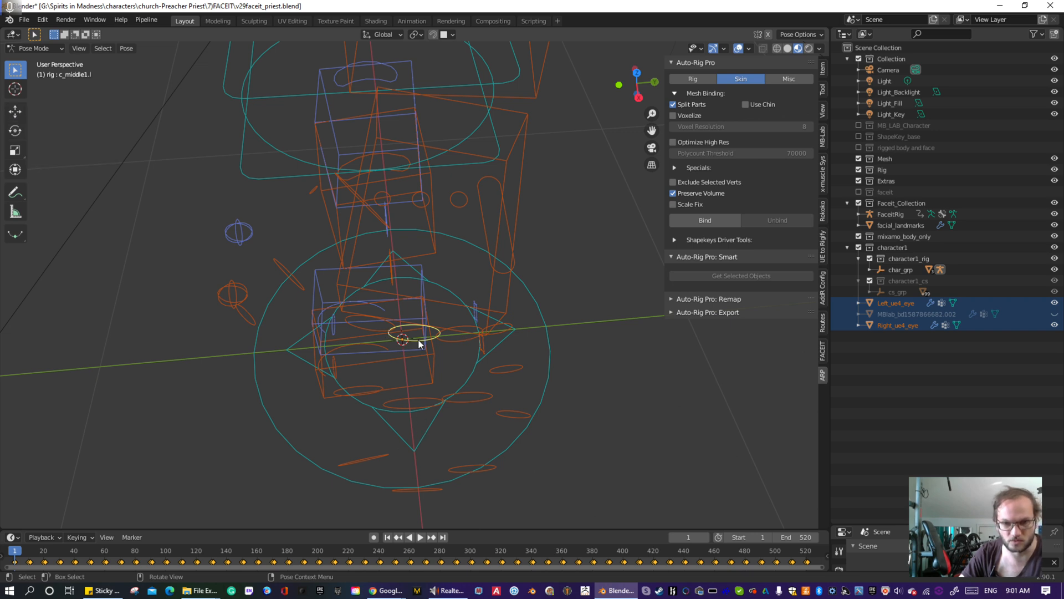
click(15, 131)
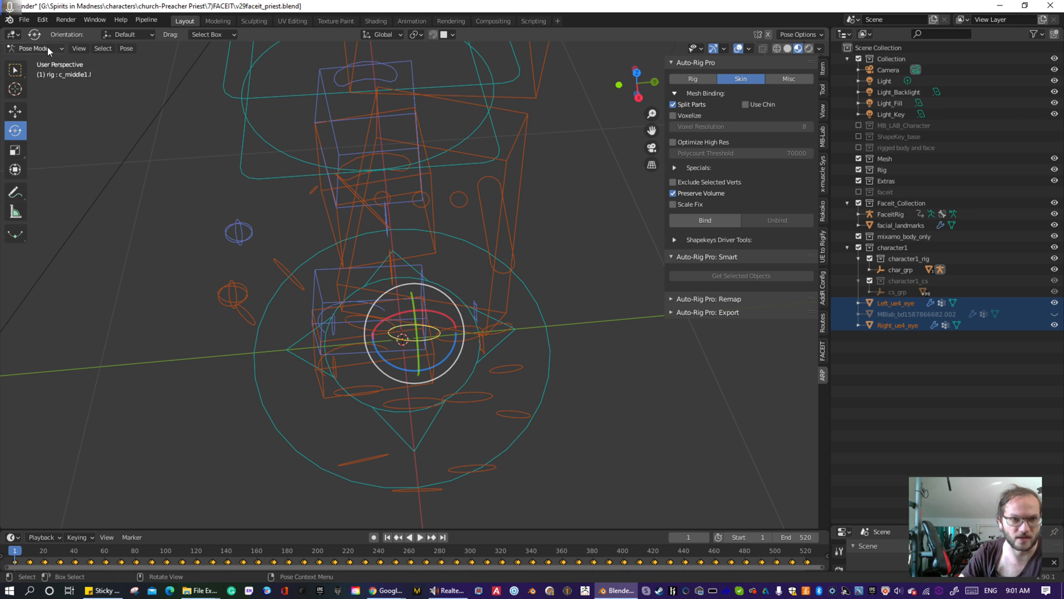
click(1055, 314)
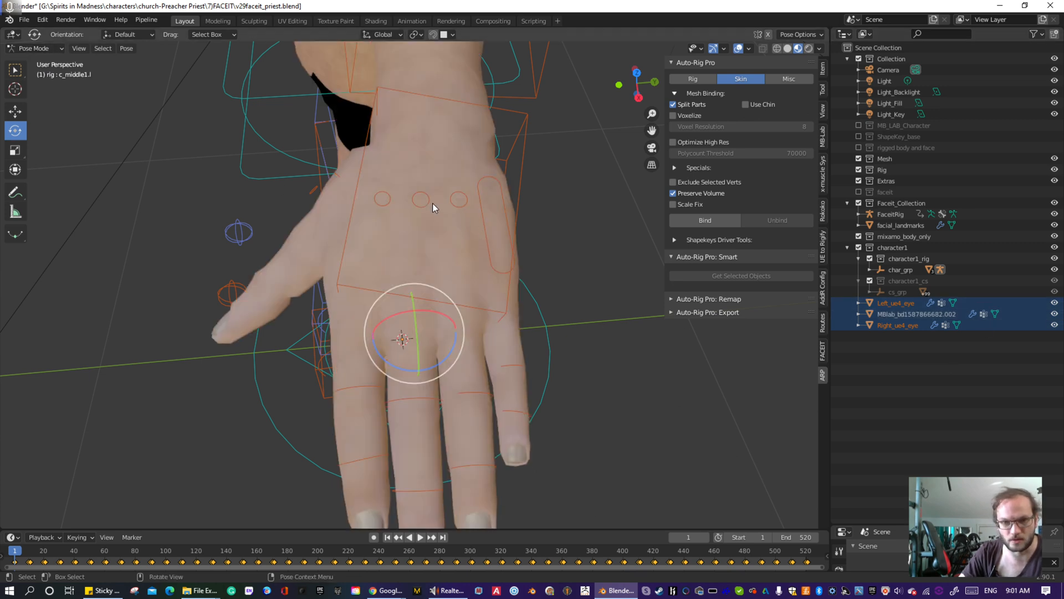
- Test the finger deformation by rotating the left pinky's base control outward, and undo the rotation and the selection
click(485, 219)
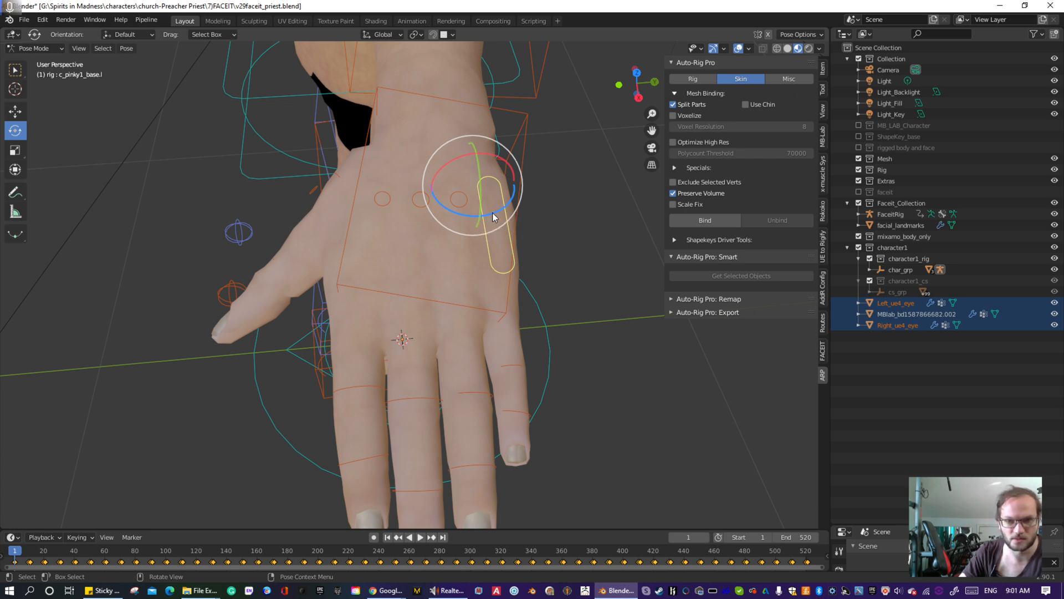
drag(493, 212, 499, 218)
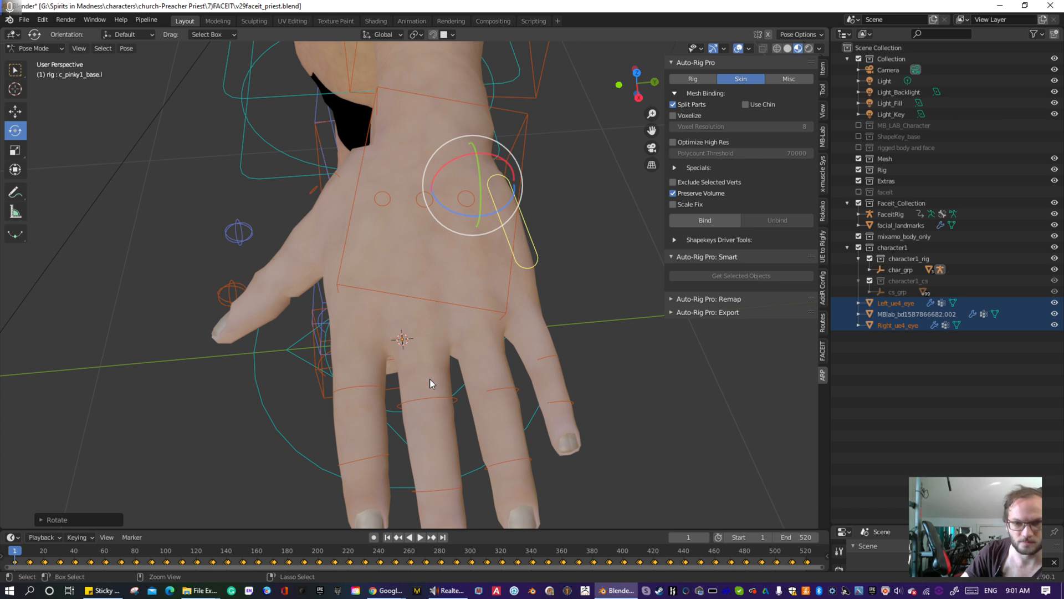
key(ctrl+z)
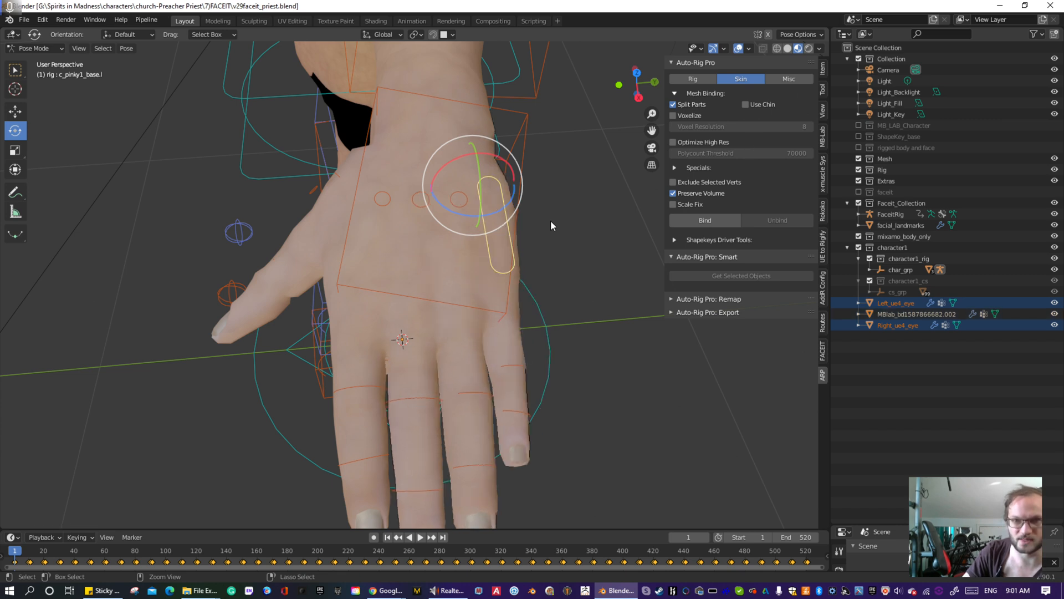
key(ctrl+z)
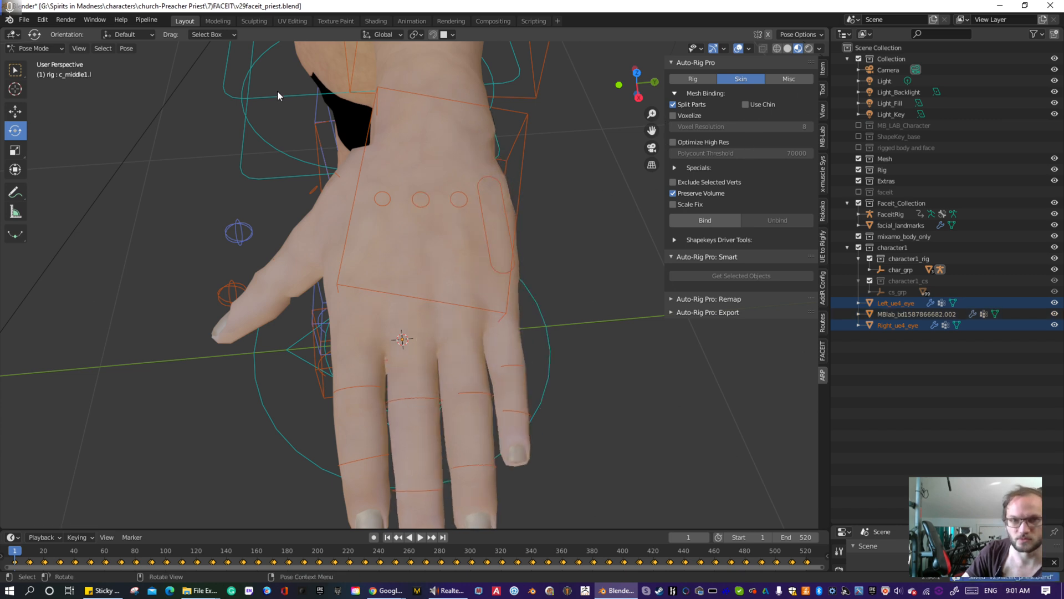
- Enable X-Axis Mirror for the pose and rotate the left pinky's base control slightly
click(822, 88)
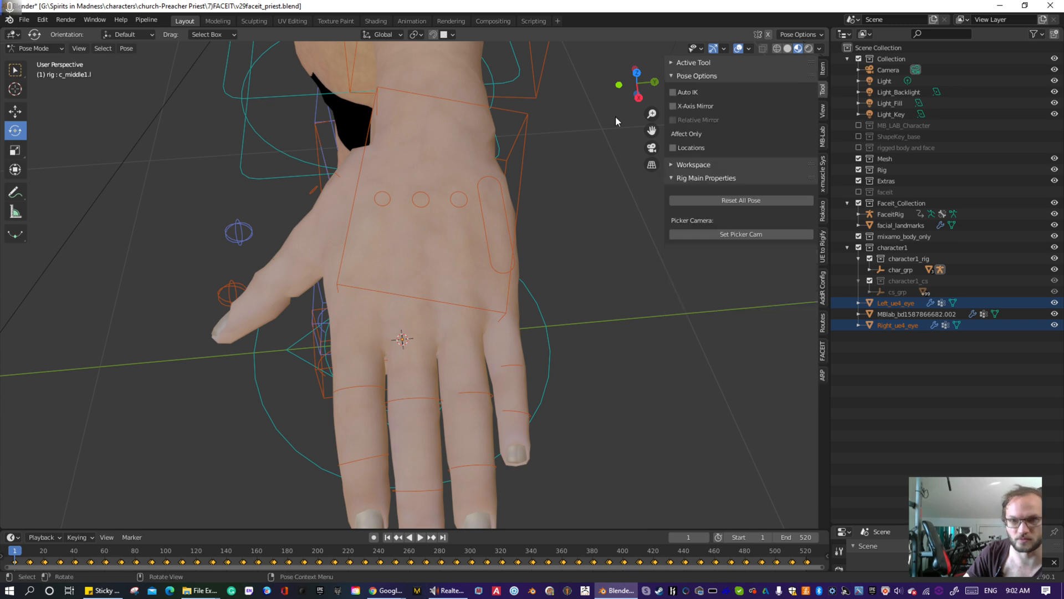
click(674, 105)
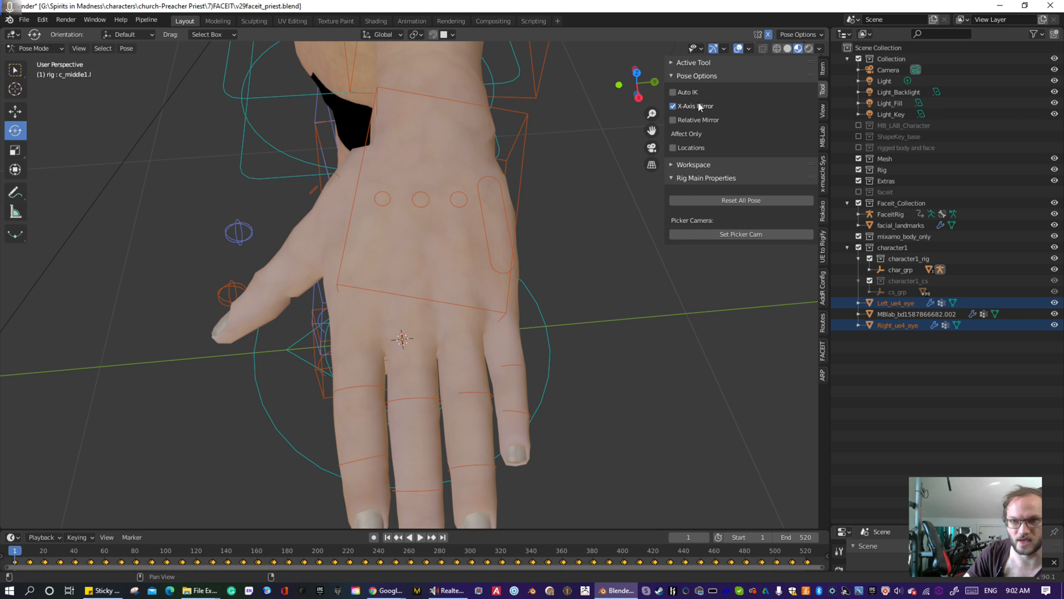
click(481, 217)
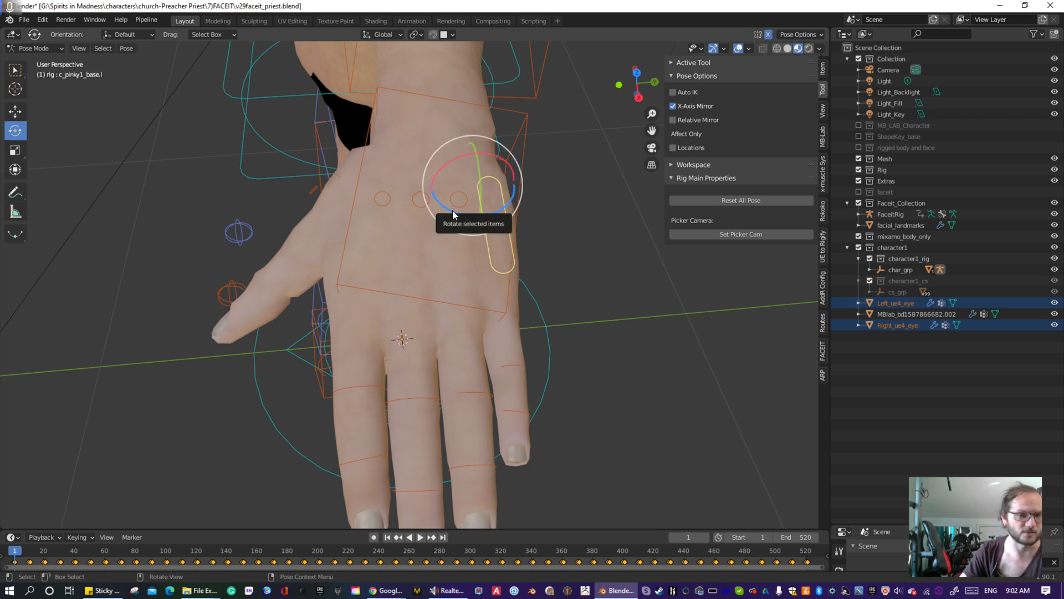
drag(452, 212, 458, 210)
scroll(536, 405, down, 3)
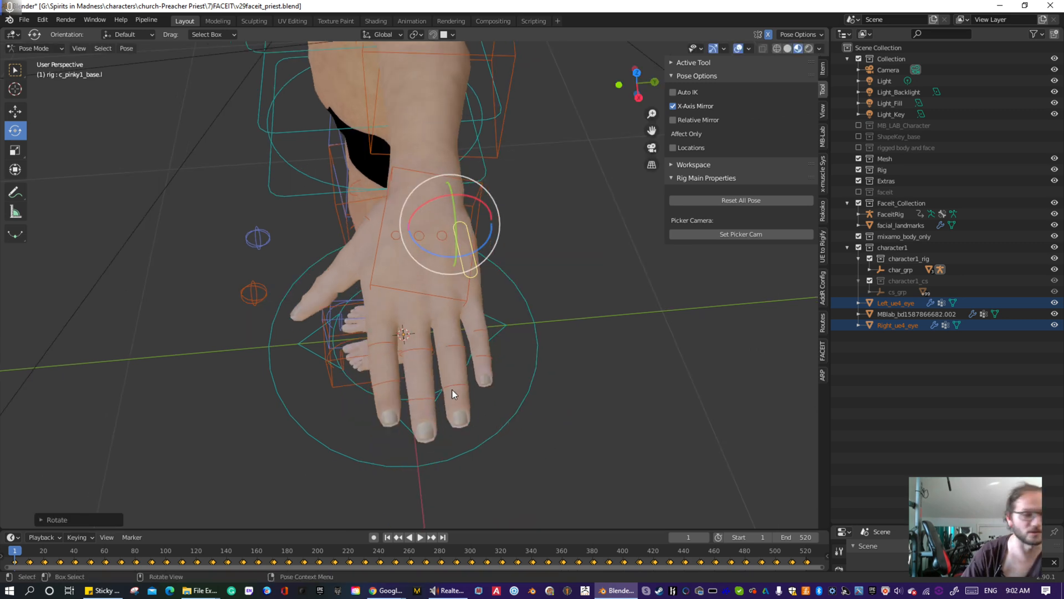
middle_drag(477, 381, 618, 355)
click(33, 48)
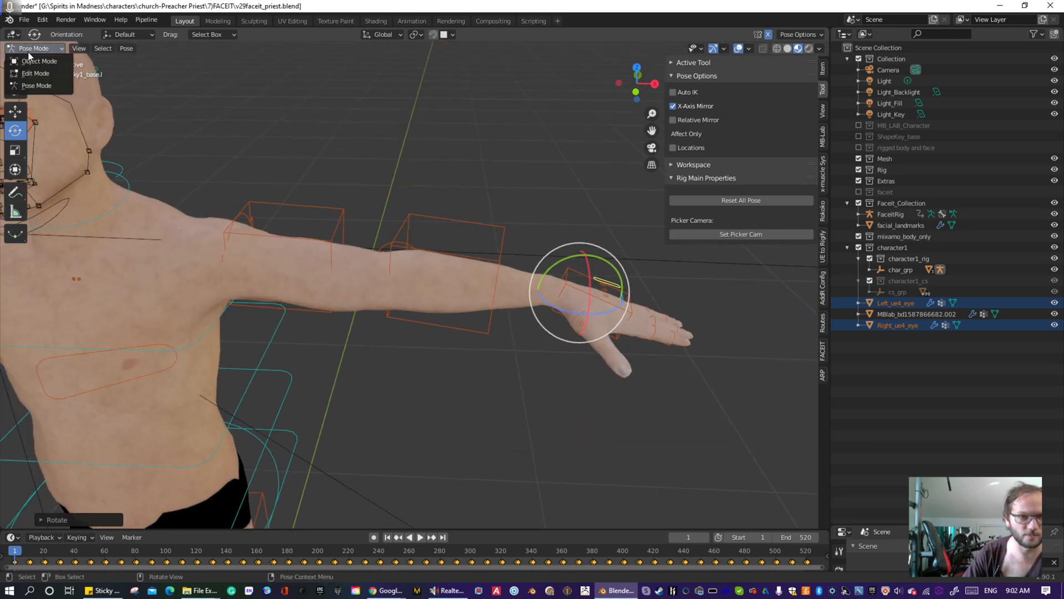
click(27, 62)
middle_drag(344, 264, 448, 274)
click(22, 49)
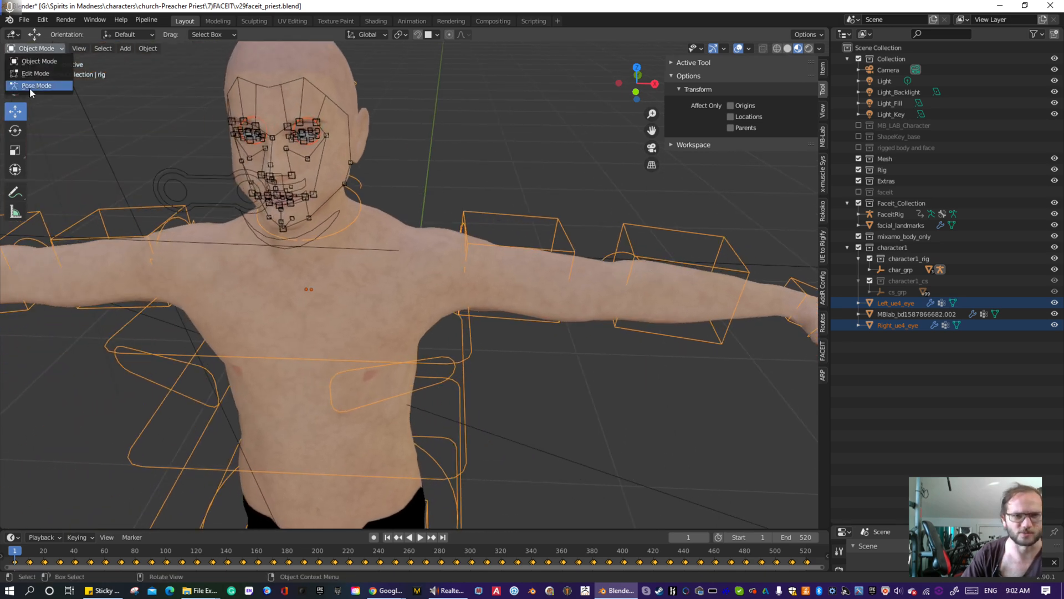
click(29, 87)
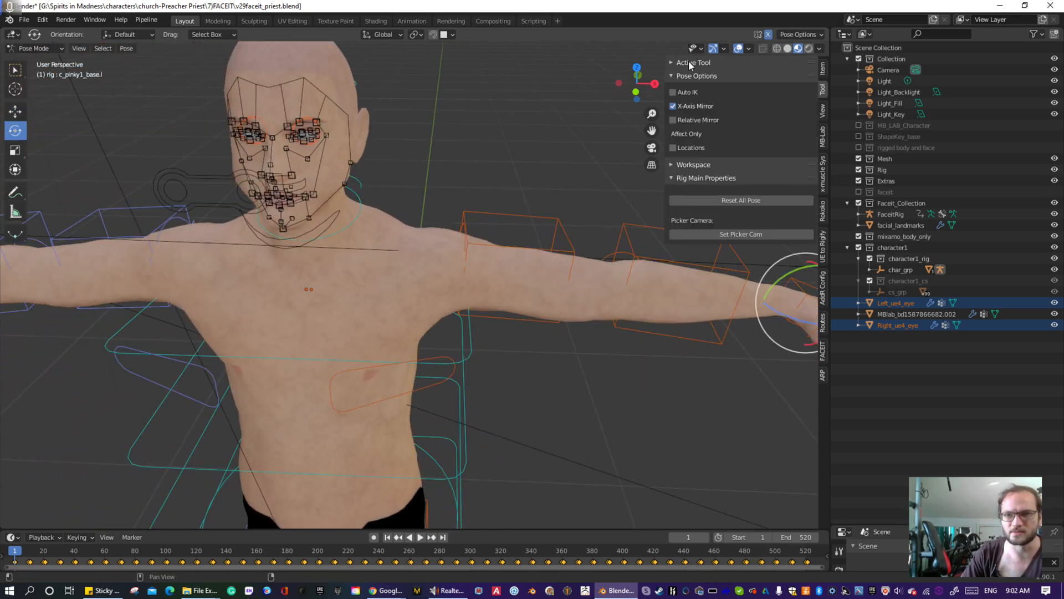
- Apply the rig's current pose as its rest pose with Auto-Rig Pro
click(823, 375)
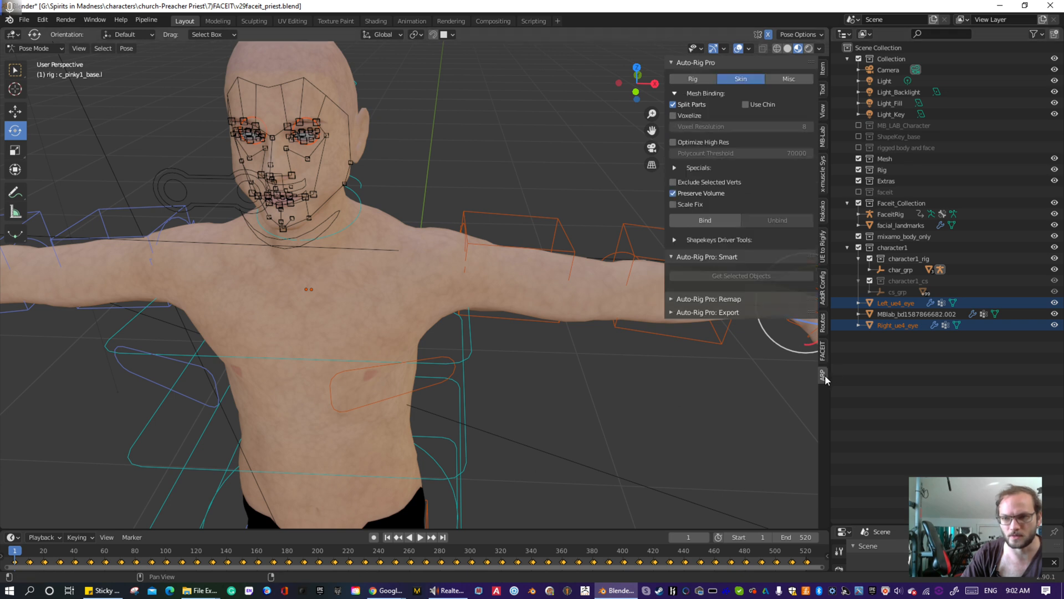
click(703, 79)
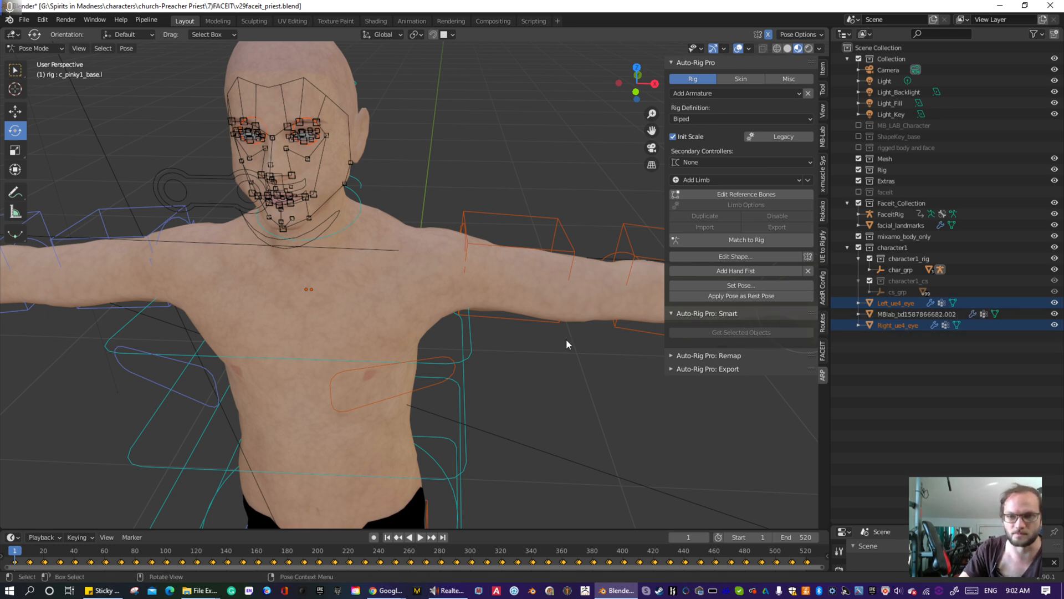
middle_drag(592, 352, 560, 303)
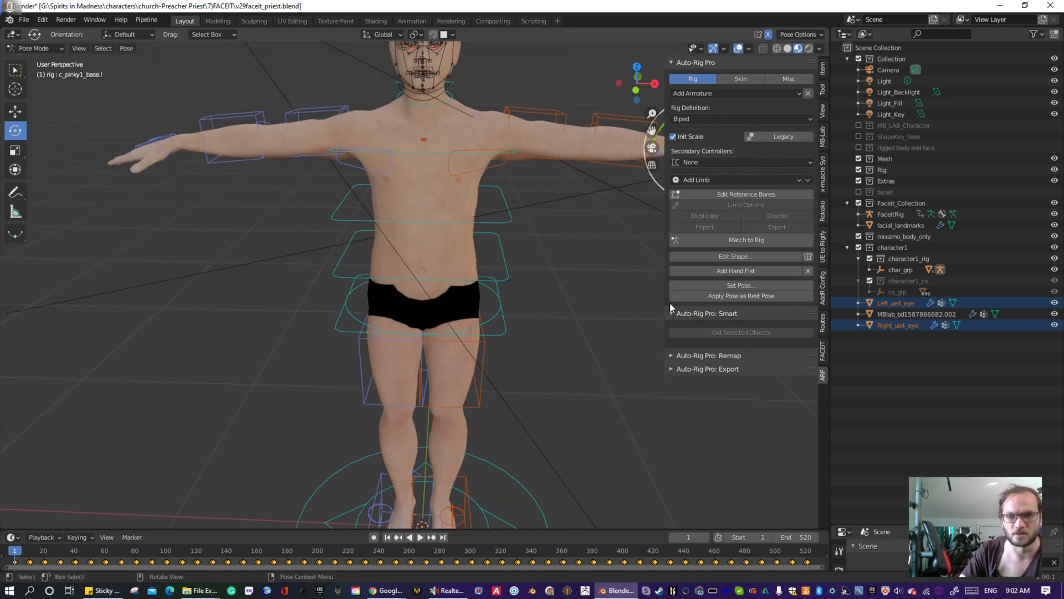
click(744, 296)
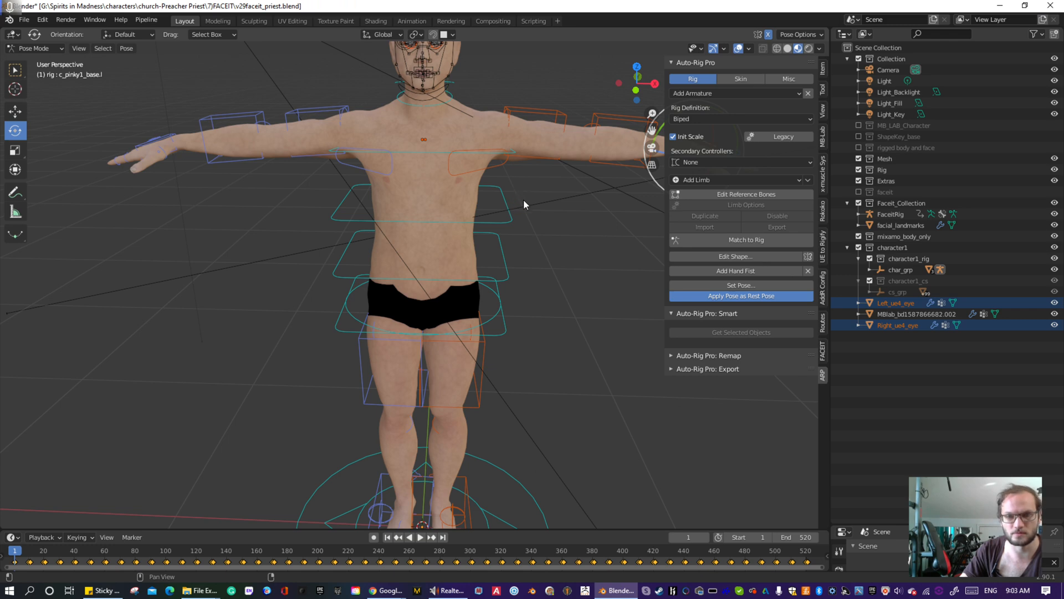
- Check the rig's bones around the head and face, and return the rig to Object Mode
shift+middle_drag(536, 239, 513, 410)
scroll(521, 333, up, 6)
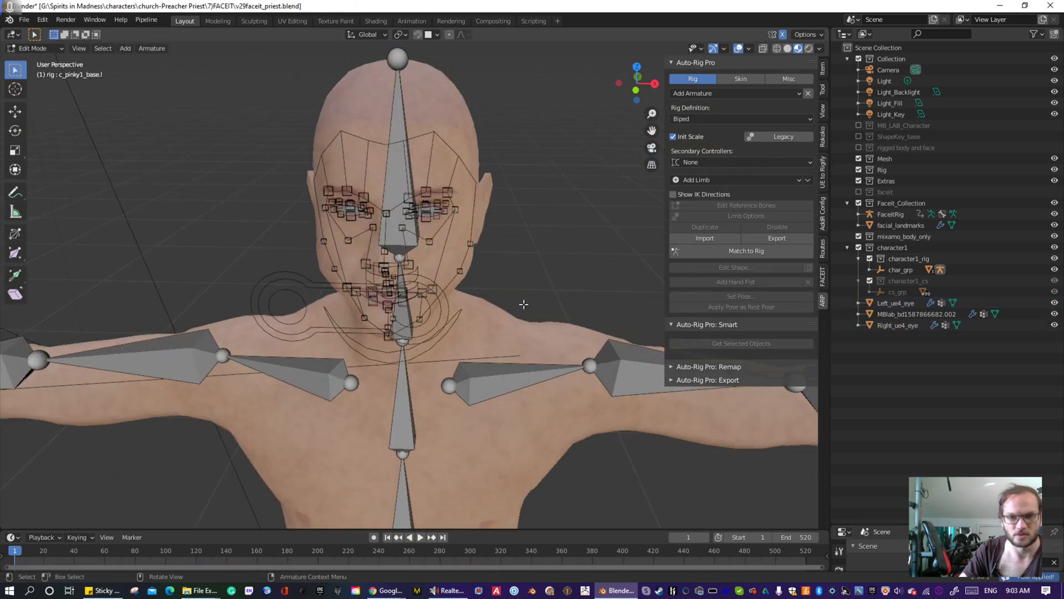
mouse_move(523, 305)
middle_down()
mouse_move(526, 291)
mouse_move(518, 309)
middle_up()
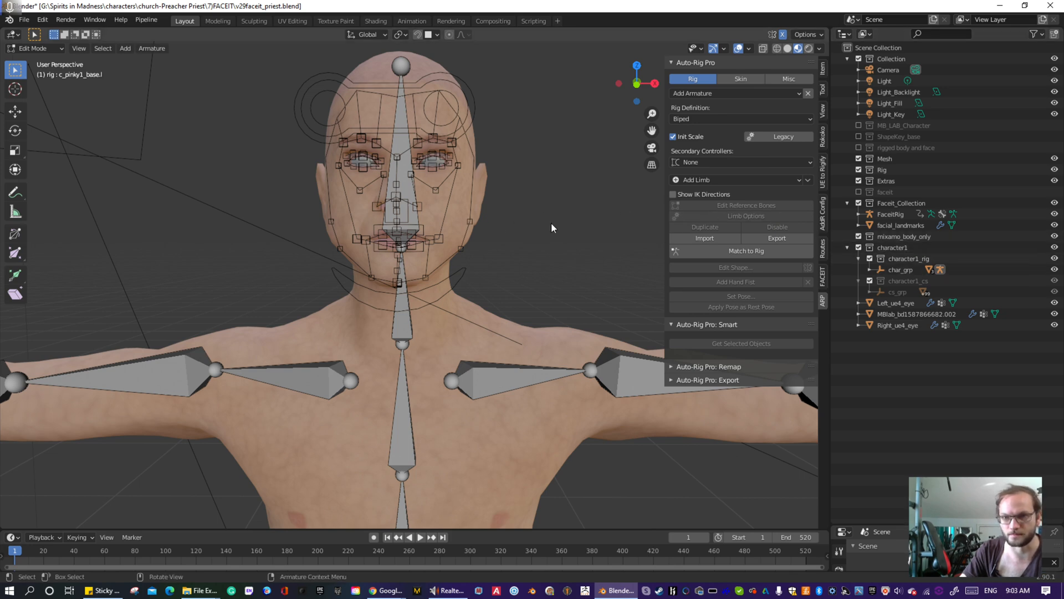
scroll(523, 178, up, 5)
shift+middle_drag(524, 178, 540, 441)
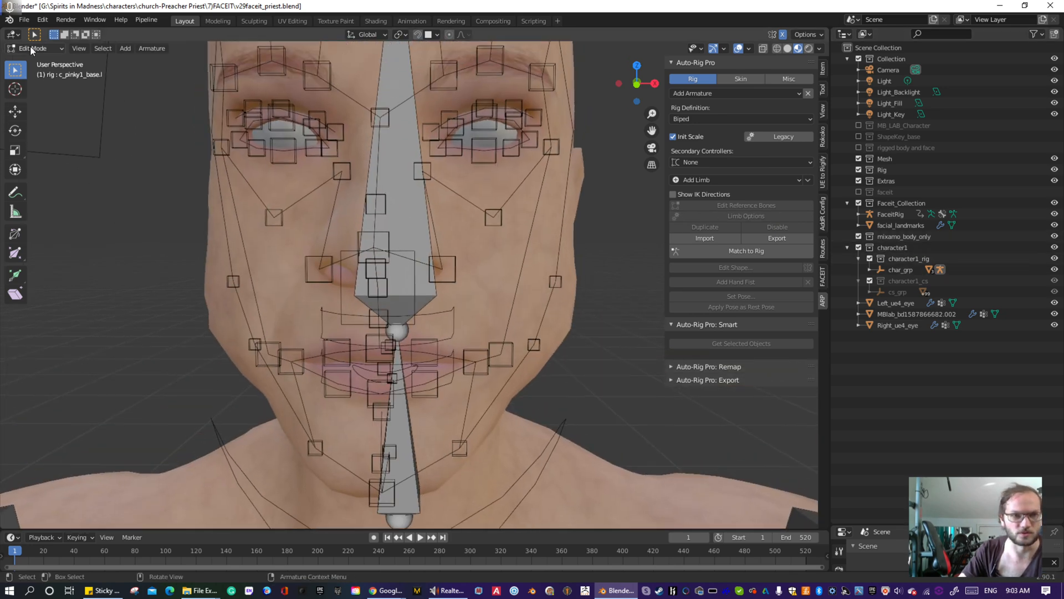
click(30, 48)
click(32, 61)
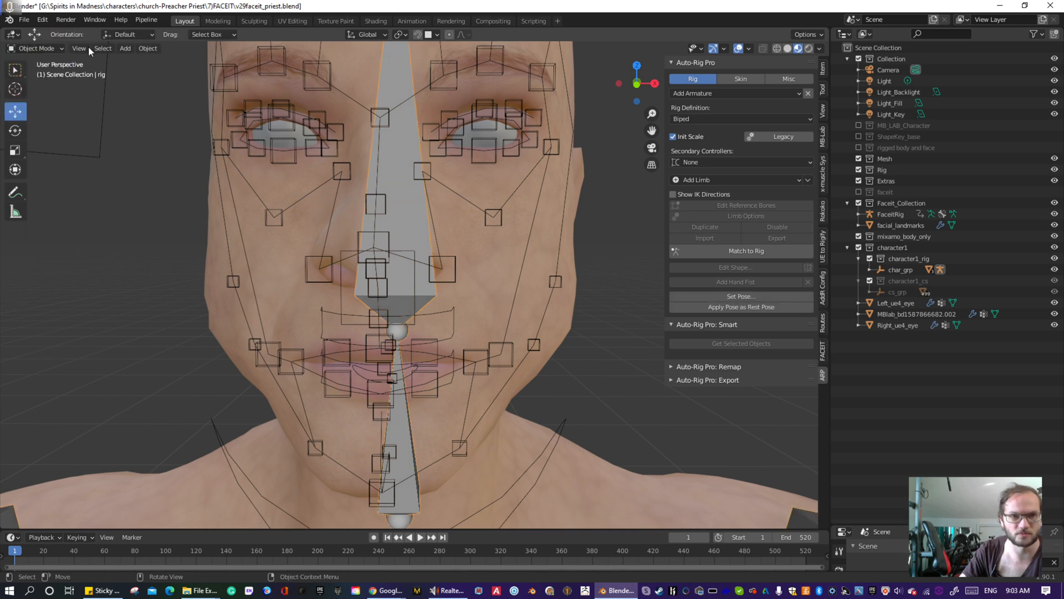
- Save the scene as a new version named v30faceit_priest.blend in the 7)FACEIT folder
click(24, 20)
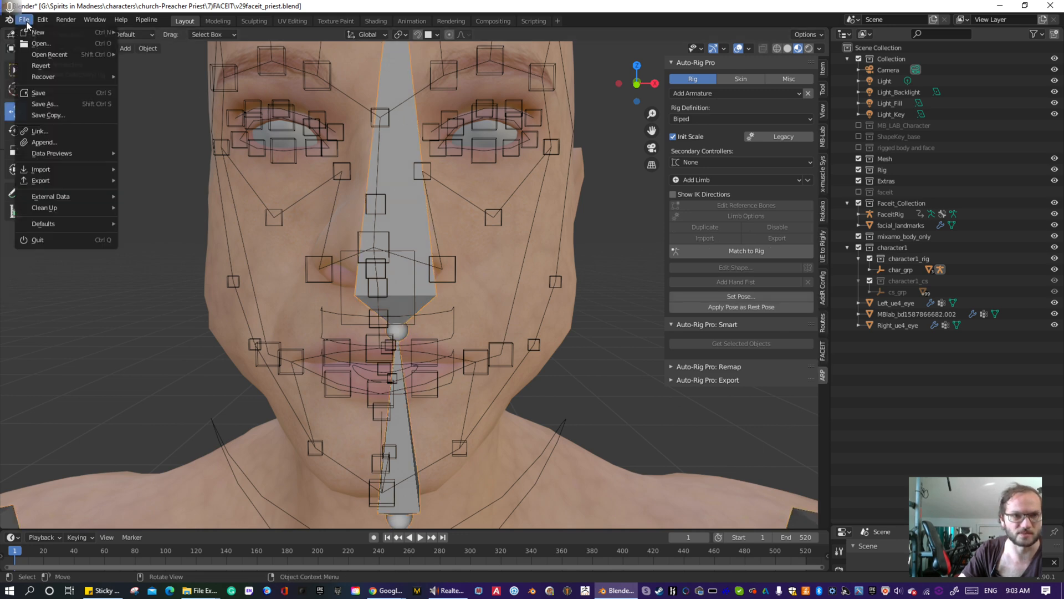
click(59, 102)
click(411, 545)
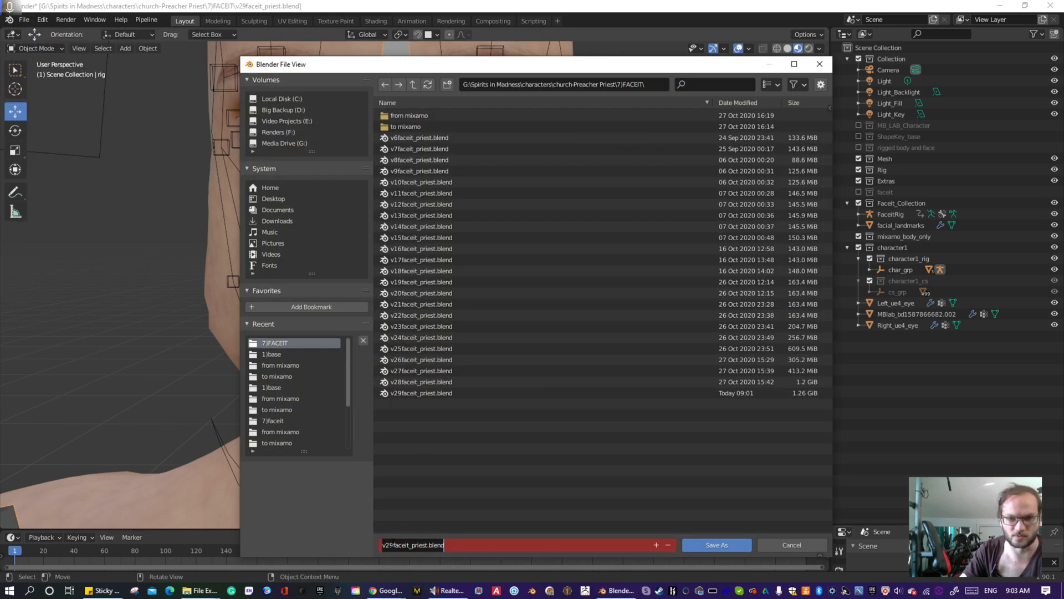
key(Left)
key(Right)
key(Right)
key(Right)
key(BackSpace)
key(BackSpace)
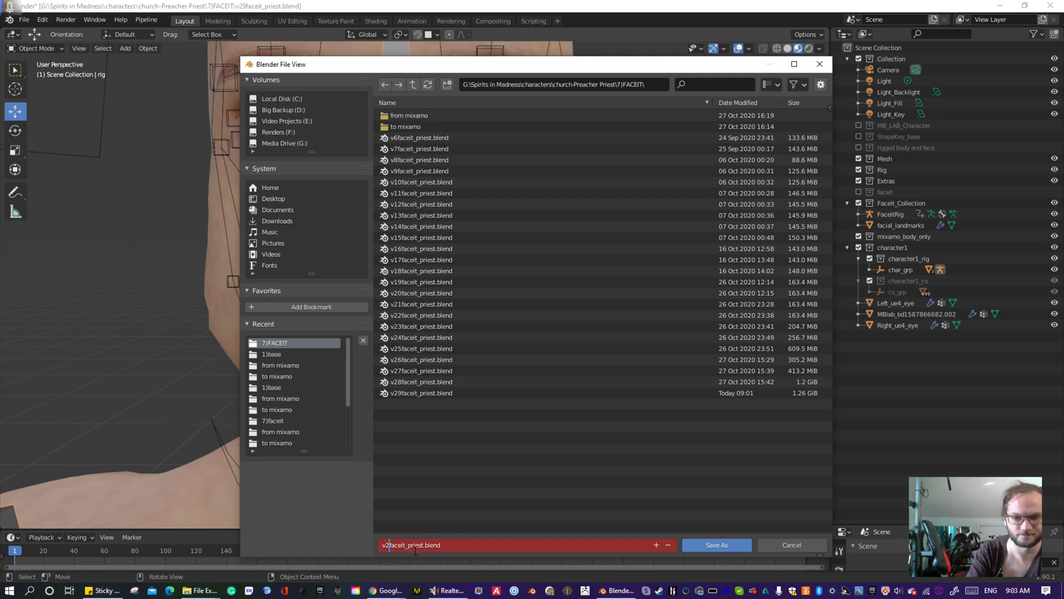
text(30)
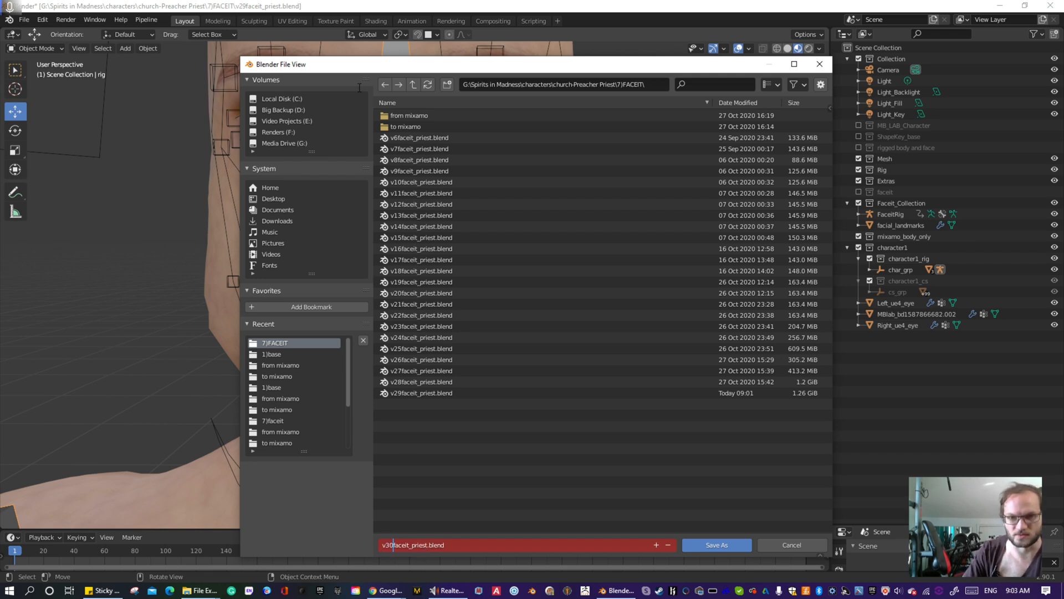
click(717, 545)
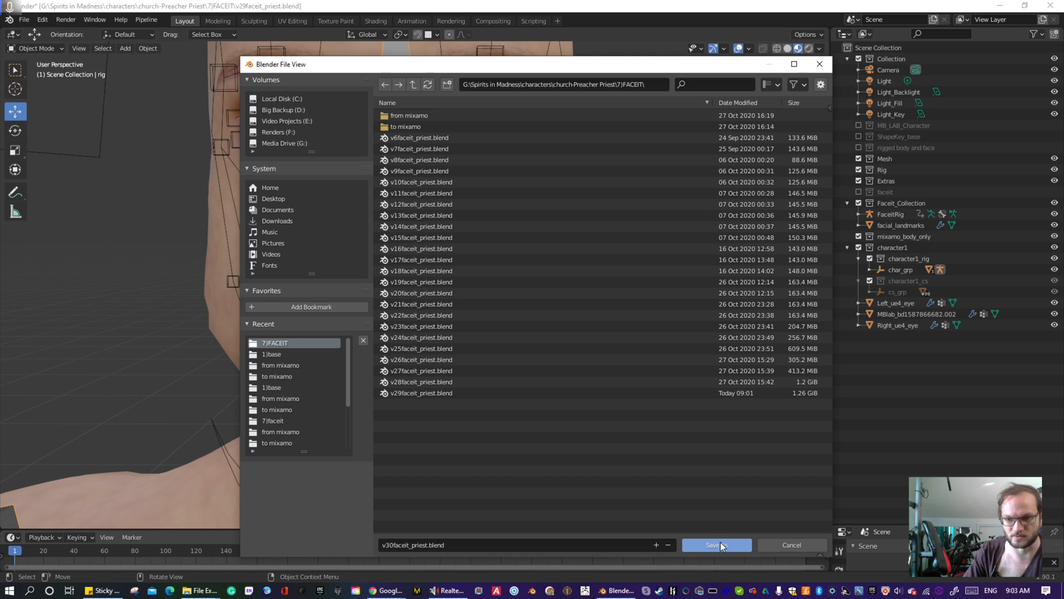
click(717, 545)
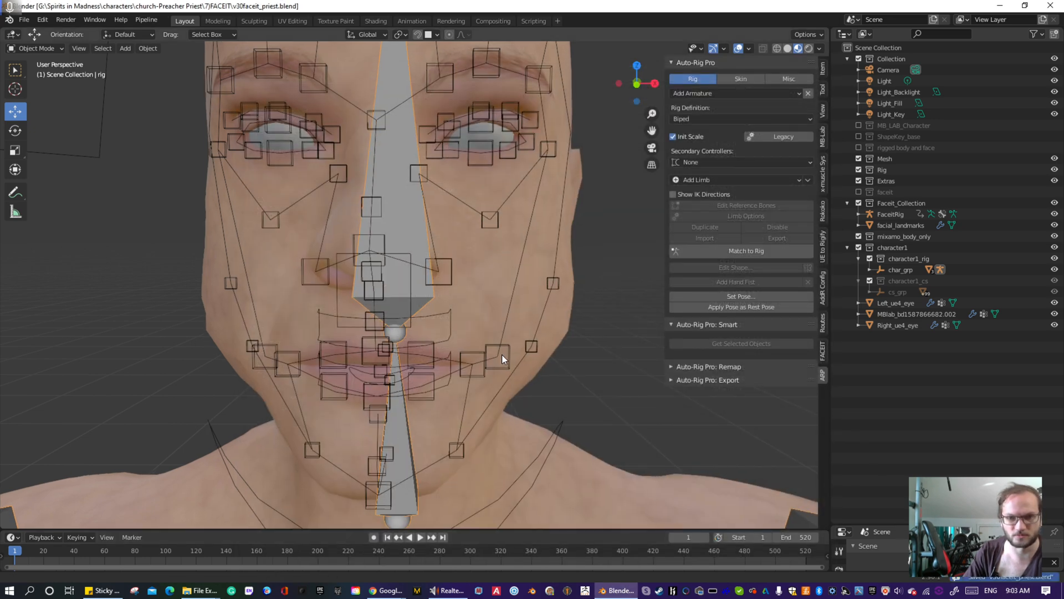
- Select the bound body mesh together with the left and right eye meshes, leaving the rig unselected
shift+middle_drag(526, 269, 515, 349)
click(571, 265)
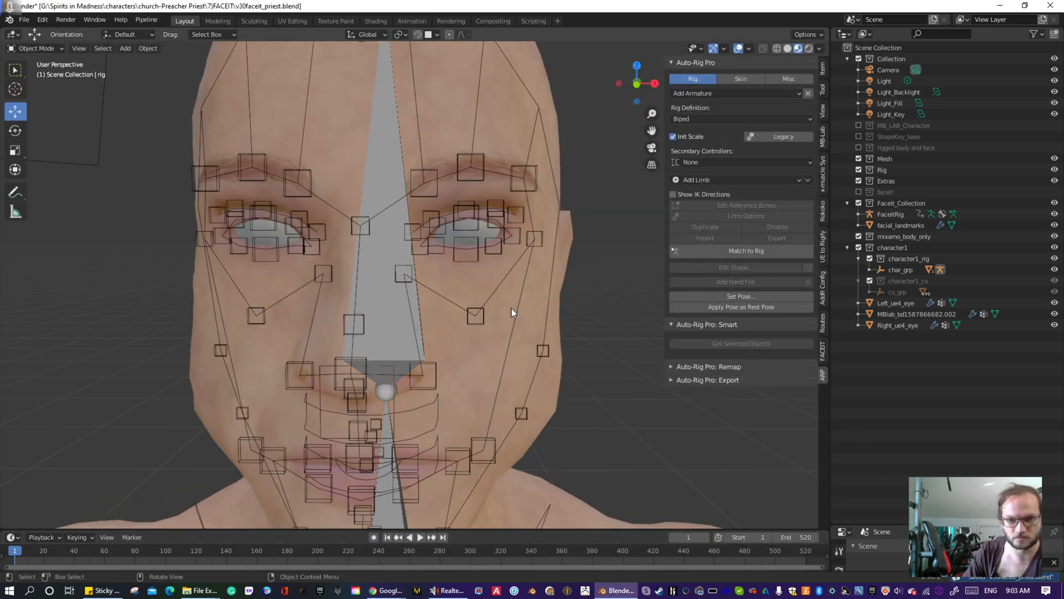
click(501, 306)
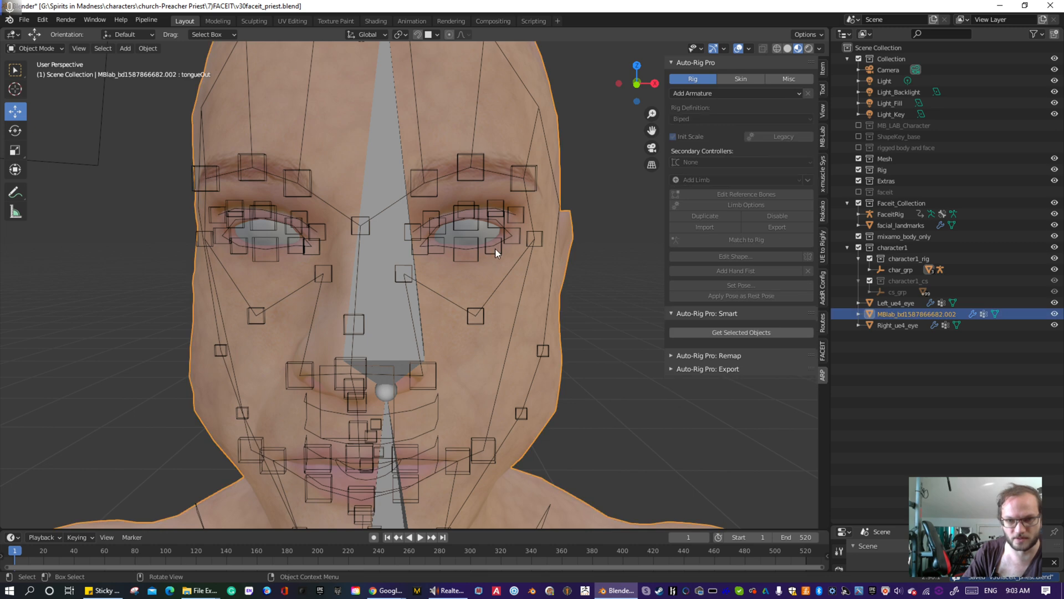
scroll(495, 251, up, 6)
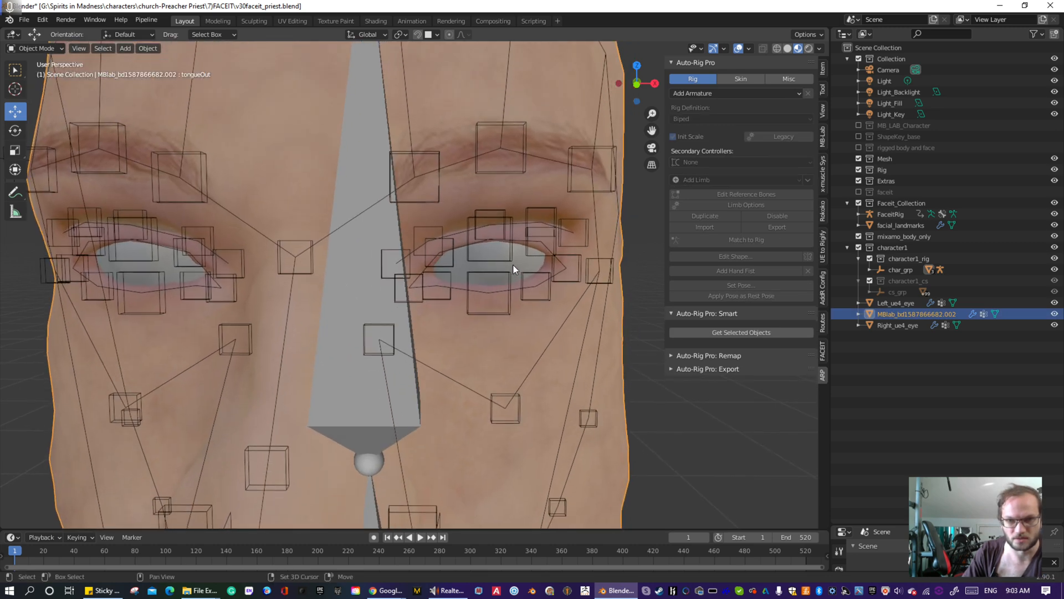
shift+click(502, 264)
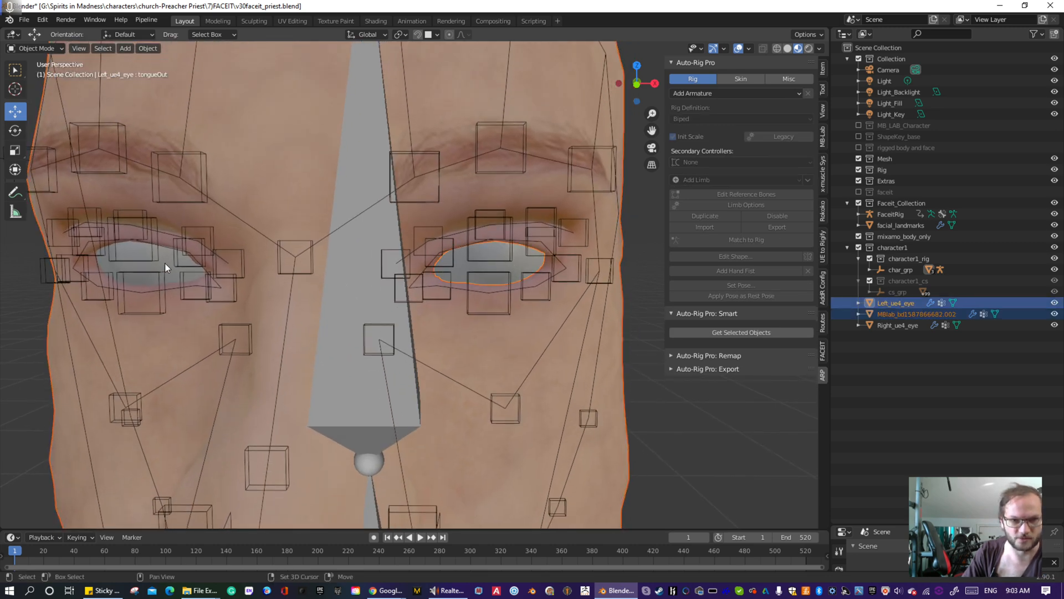
shift+click(166, 263)
scroll(534, 314, down, 7)
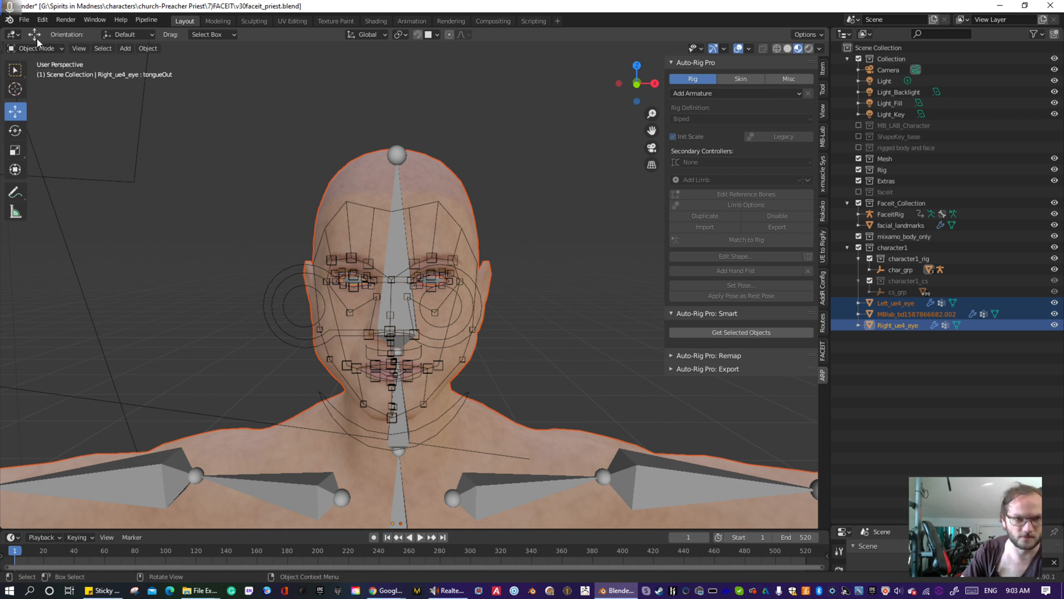
- Start an FBX export limited to Selected Objects, with Armature excluded from the object types
click(24, 22)
mouse_move(49, 178)
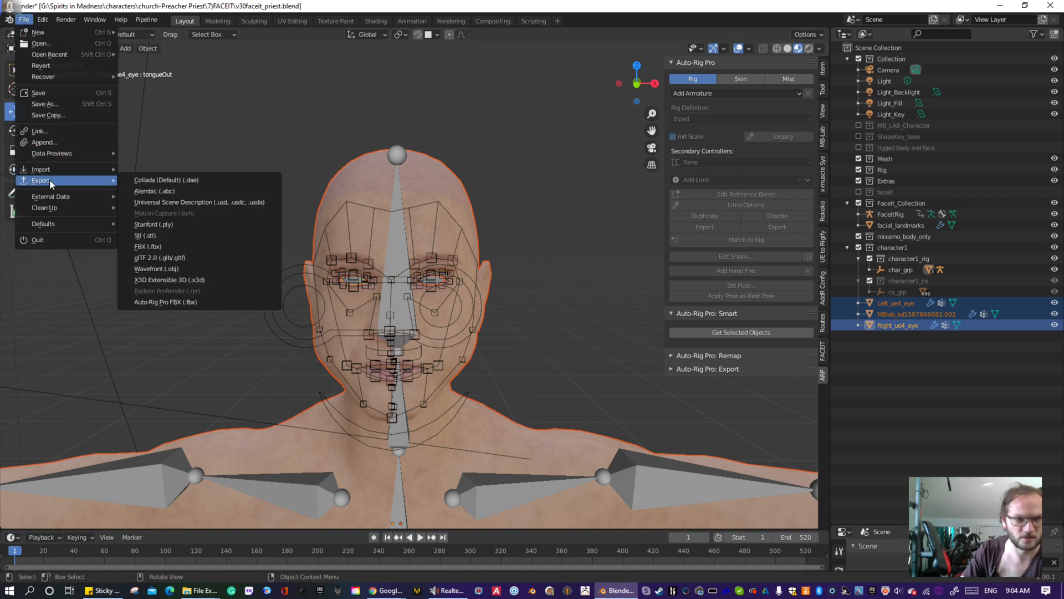
click(24, 19)
mouse_move(63, 182)
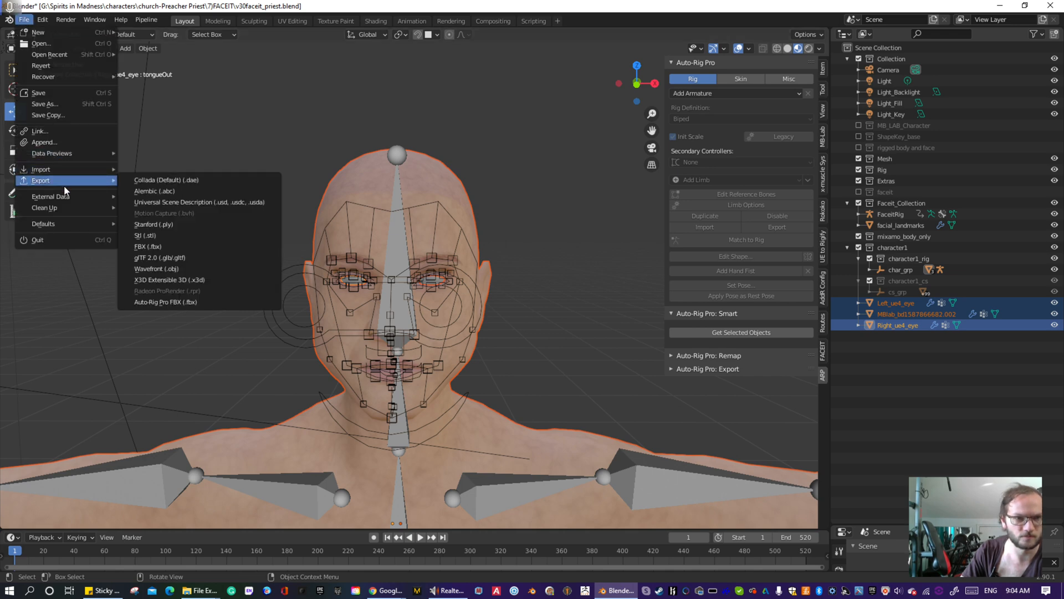
click(174, 248)
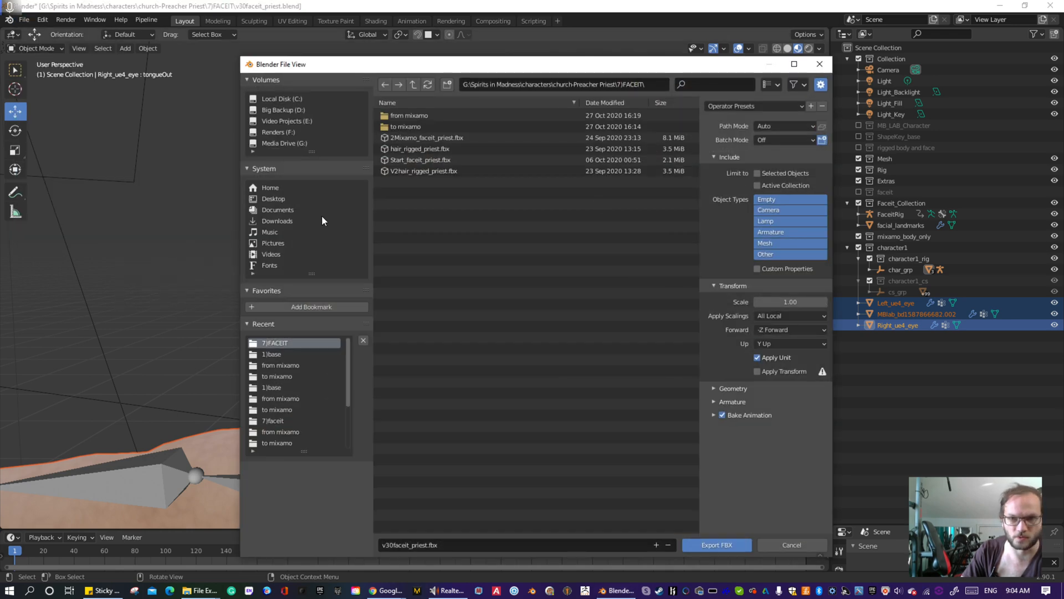
click(779, 232)
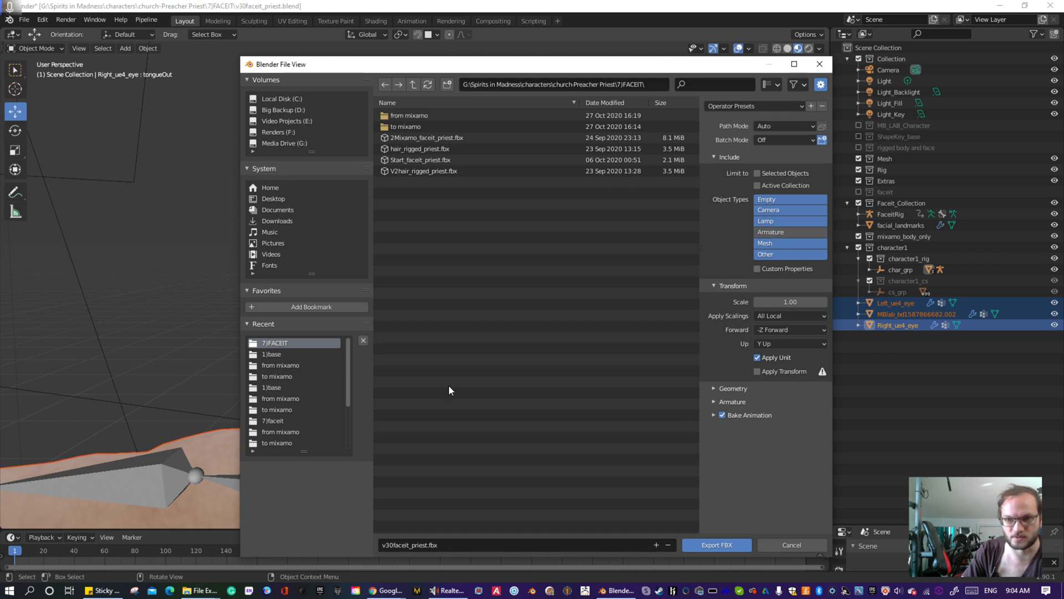
click(757, 172)
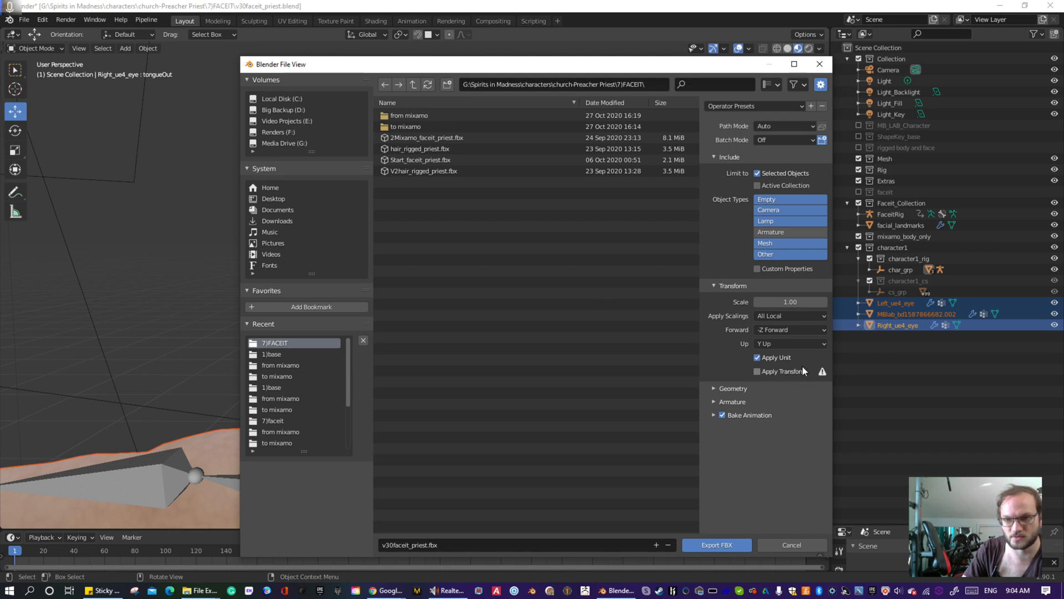
- Expand the FBX export's armature and geometry settings and set Smoothing to Face
click(715, 400)
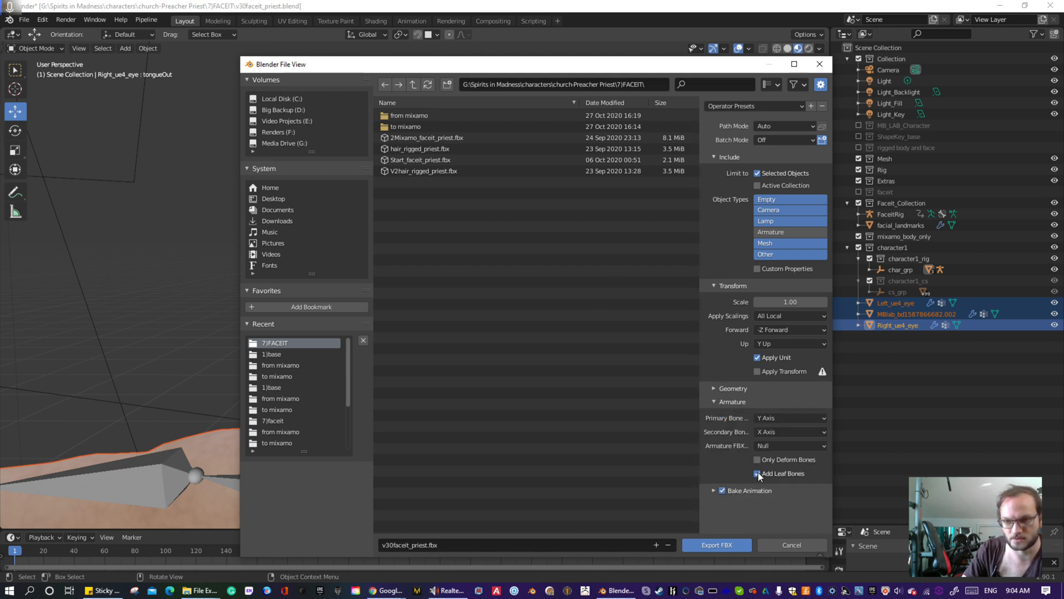
click(714, 389)
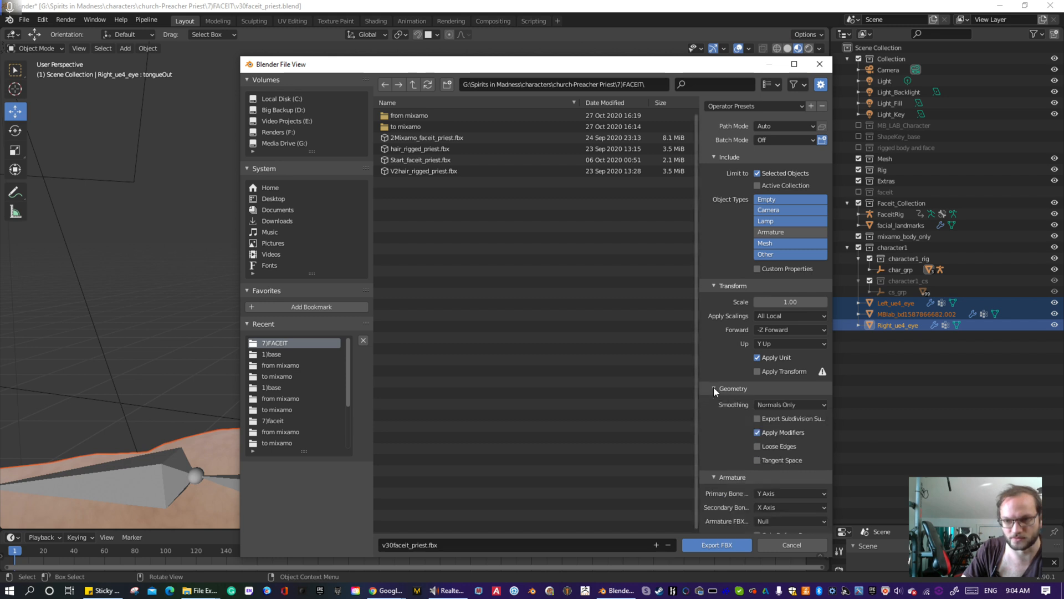
click(806, 405)
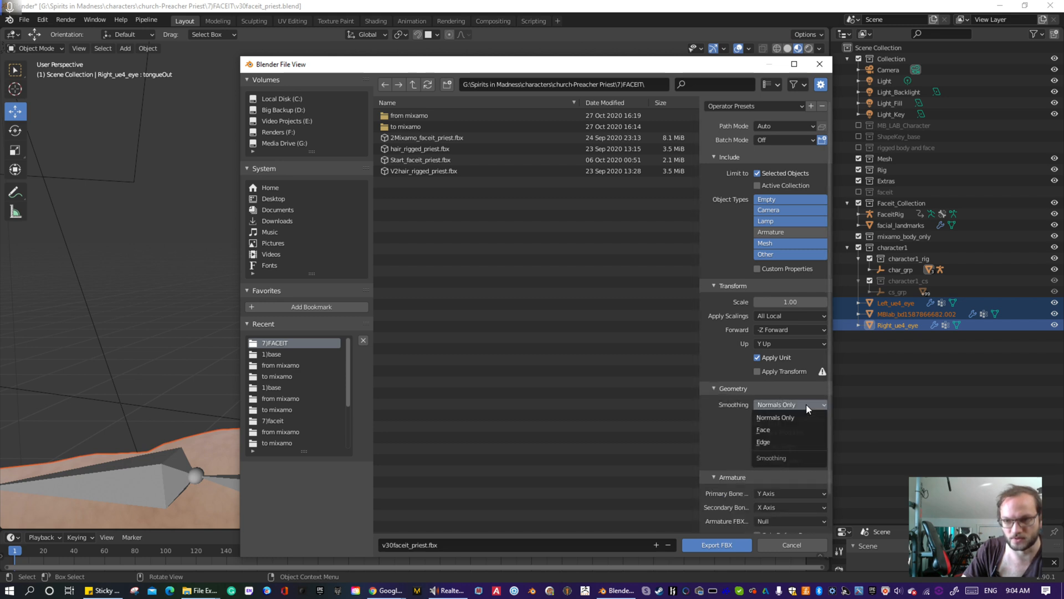
click(779, 430)
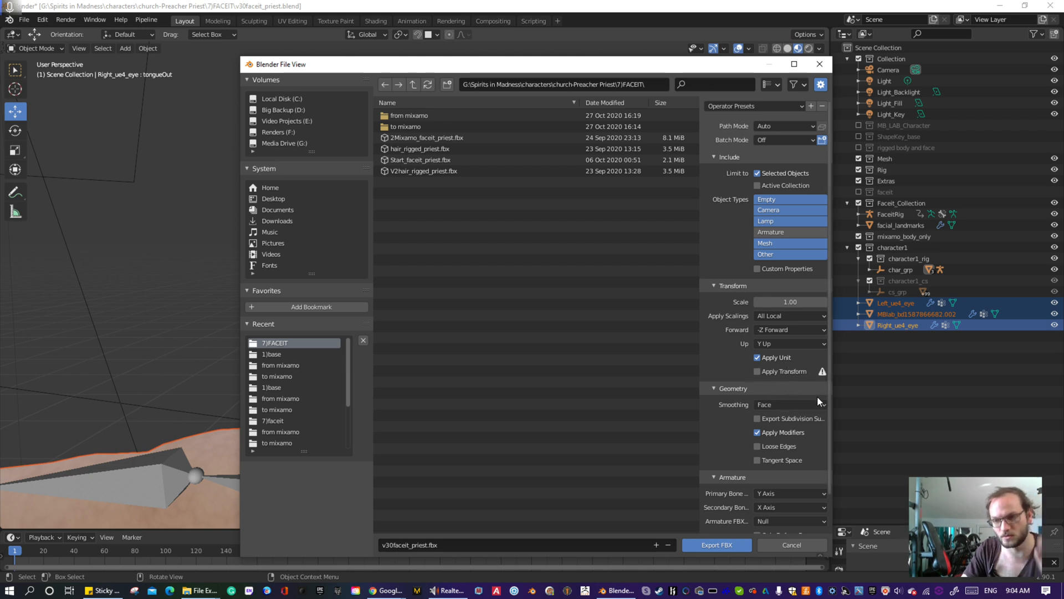
- Turn off Apply Modifiers and export the selected meshes to the "to mixamo" folder as v2no_rig_v28faceit_priest.fbx
click(758, 433)
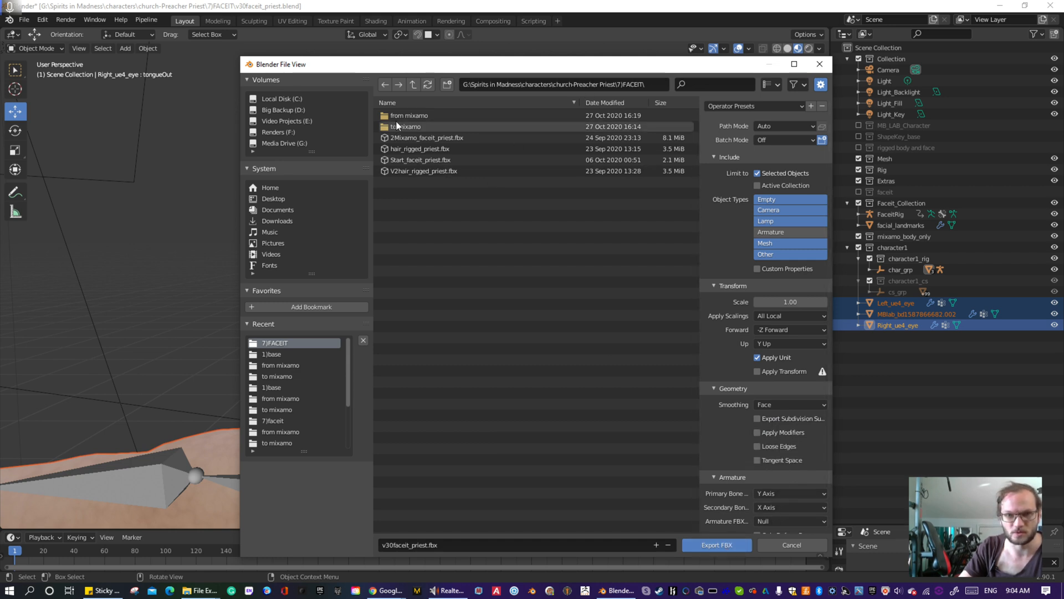
double_click(411, 126)
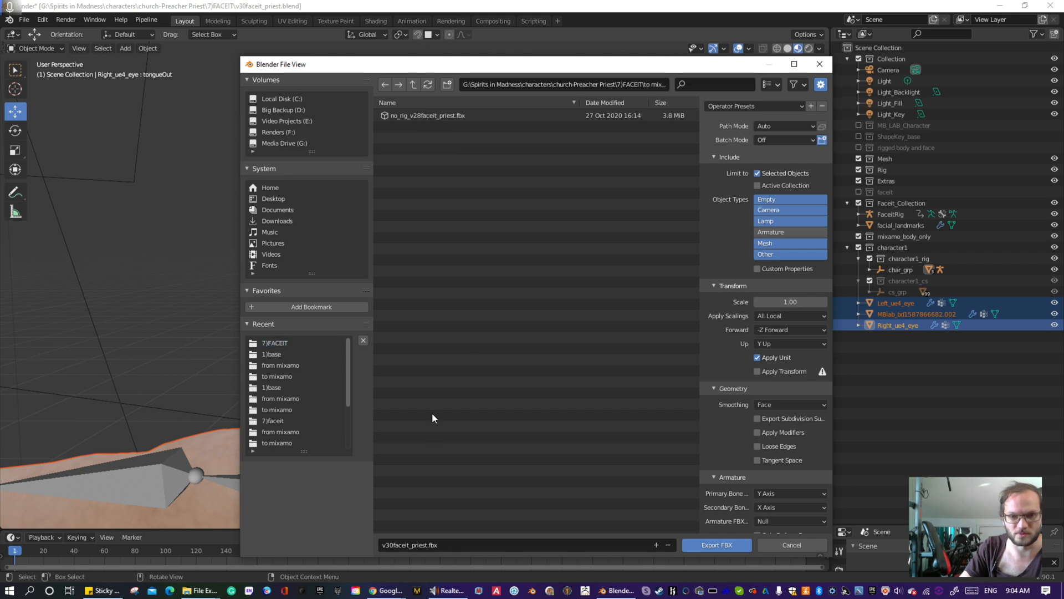
click(401, 114)
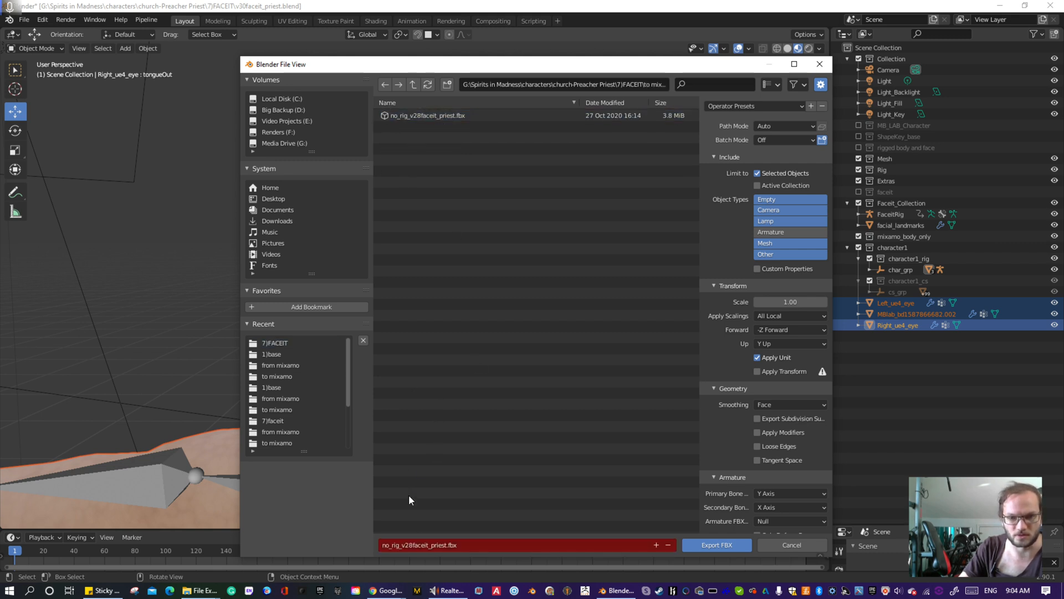
click(382, 550)
key(Home)
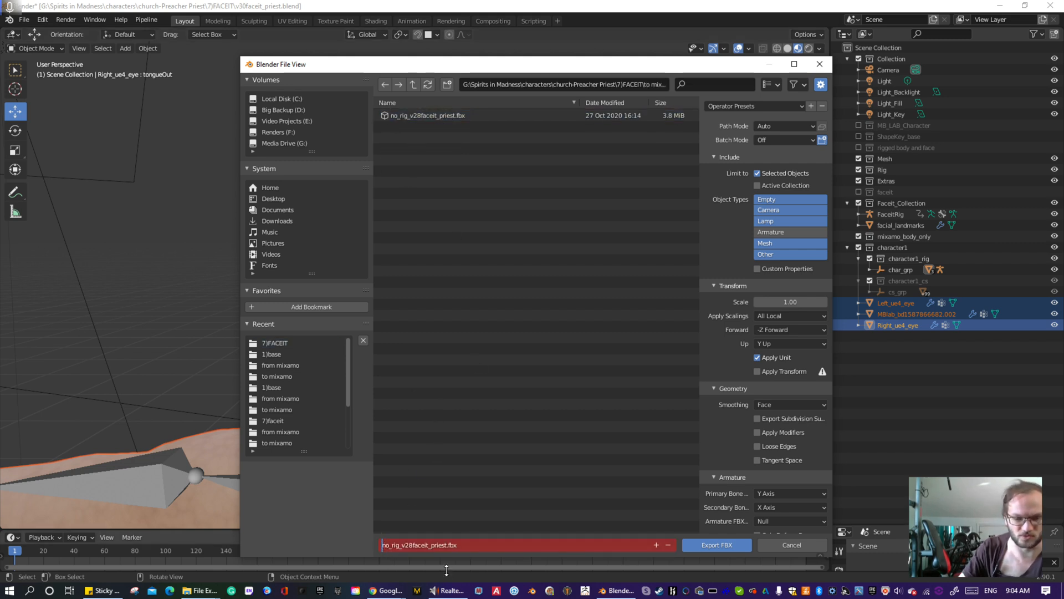
text(v2)
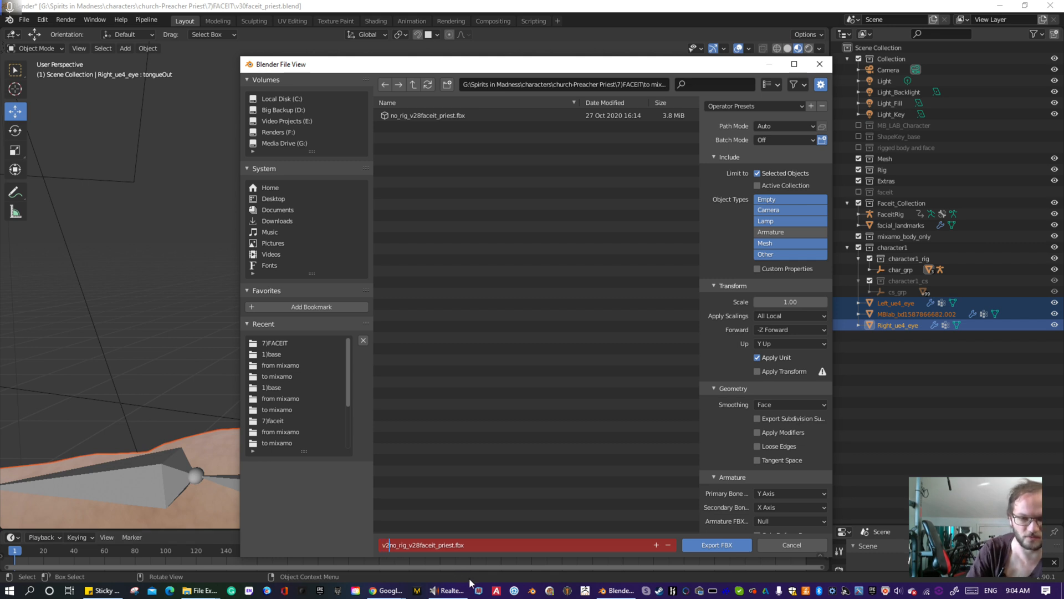
click(717, 544)
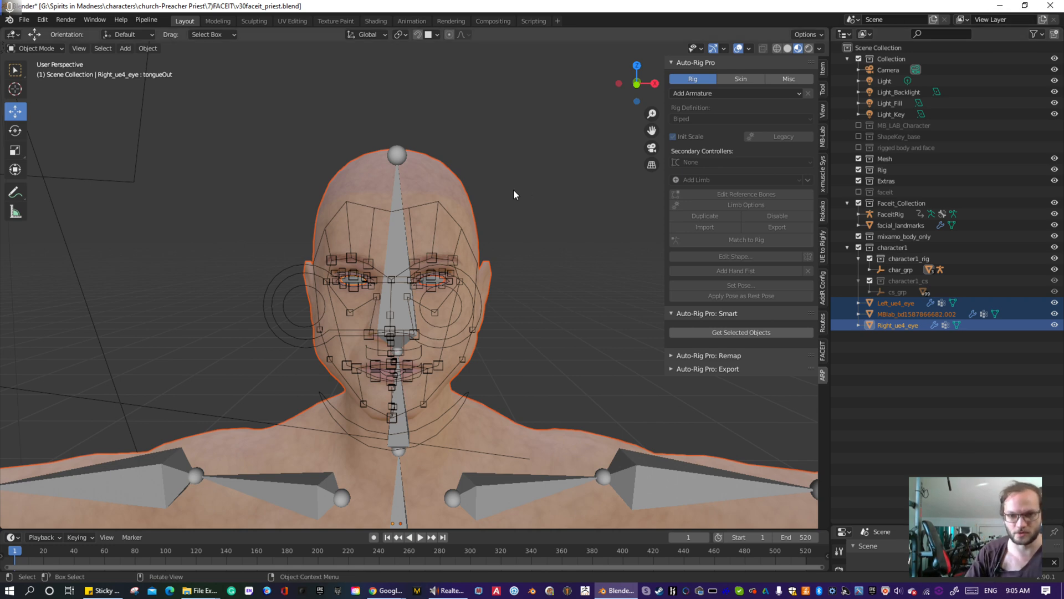
scroll(488, 210, down, 5)
middle_drag(404, 268, 630, 195)
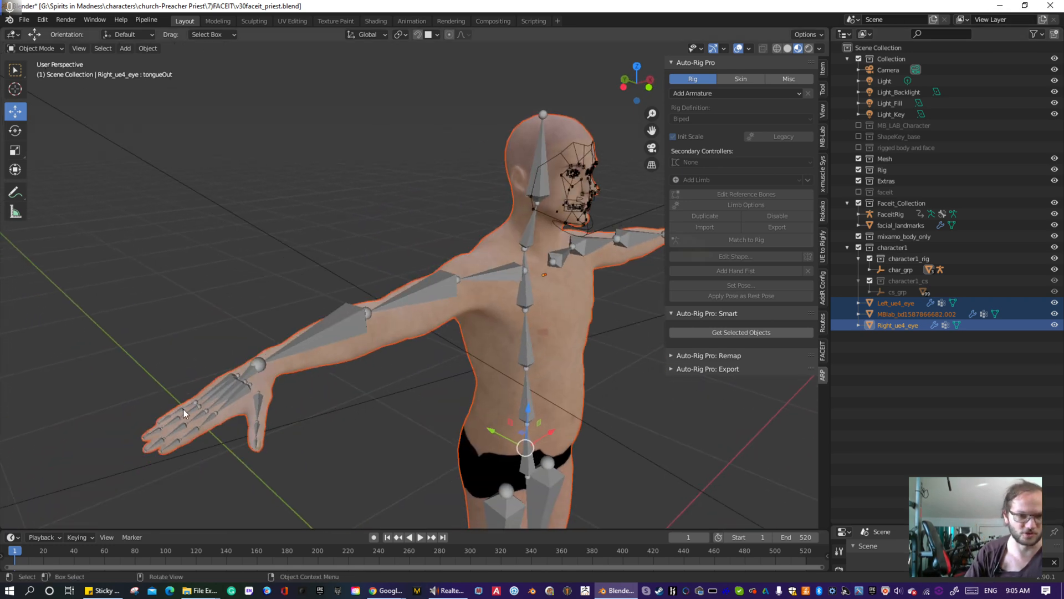
middle_drag(175, 444, 161, 410)
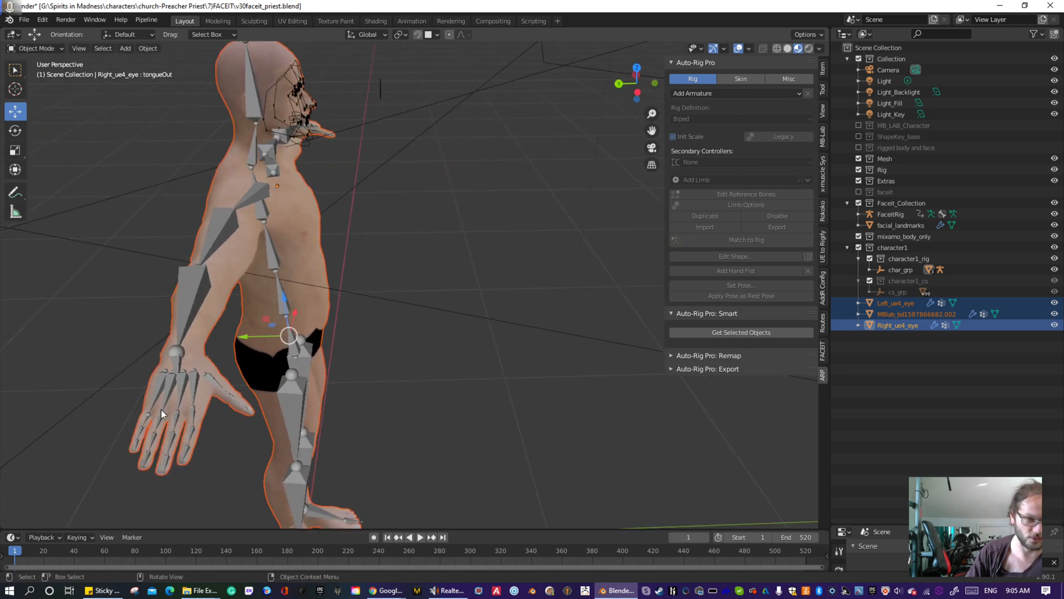
middle_drag(387, 283, 235, 229)
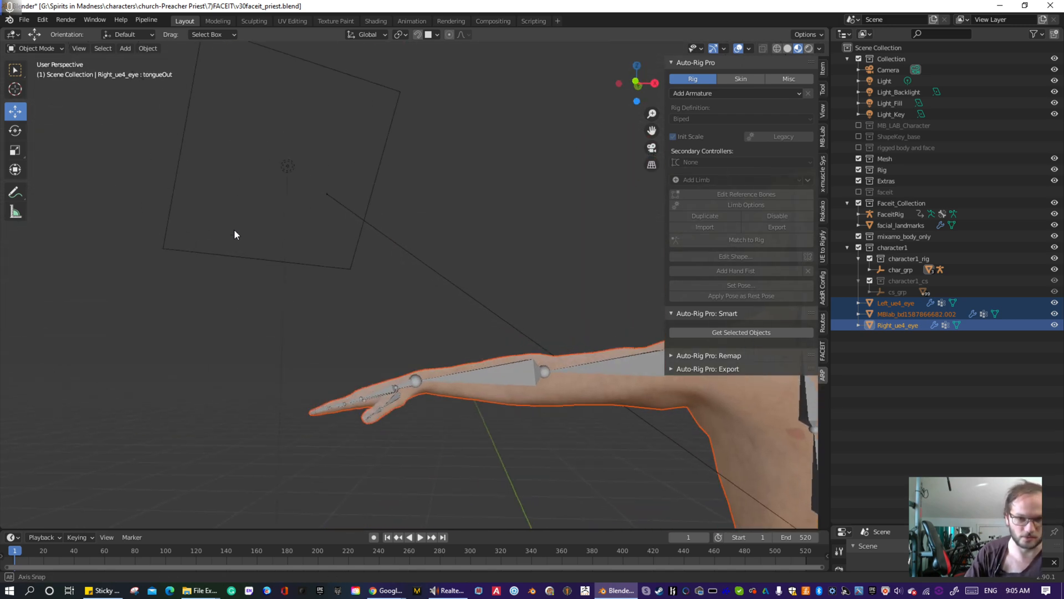
middle_drag(297, 328, 551, 324)
middle_drag(804, 352, 610, 350)
- Create a new collection, rename it mixamo_body_only and exclude it from the view layer
click(890, 363)
right_click(890, 364)
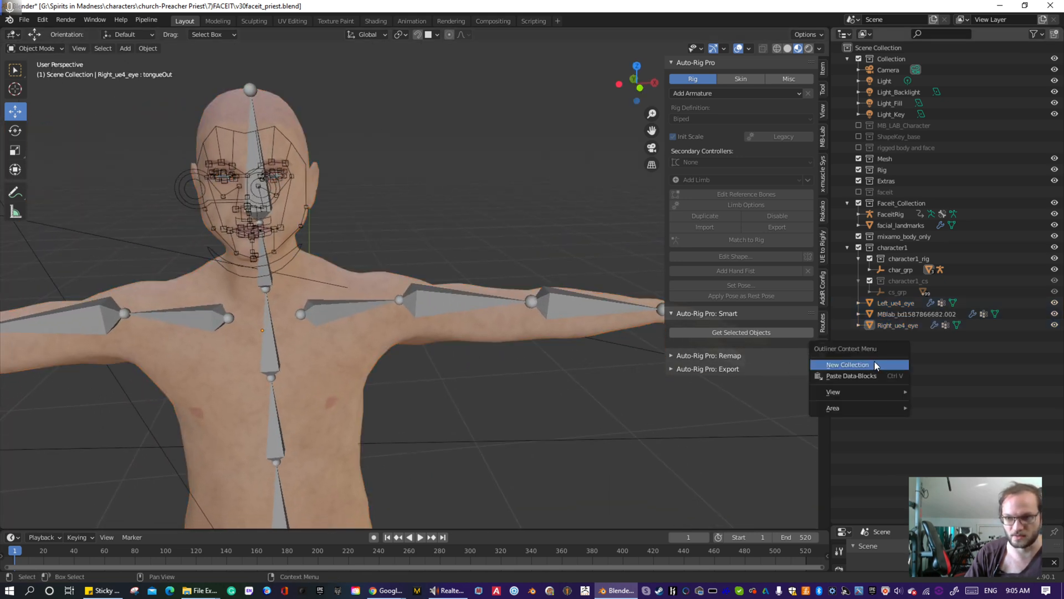
click(870, 364)
click(893, 339)
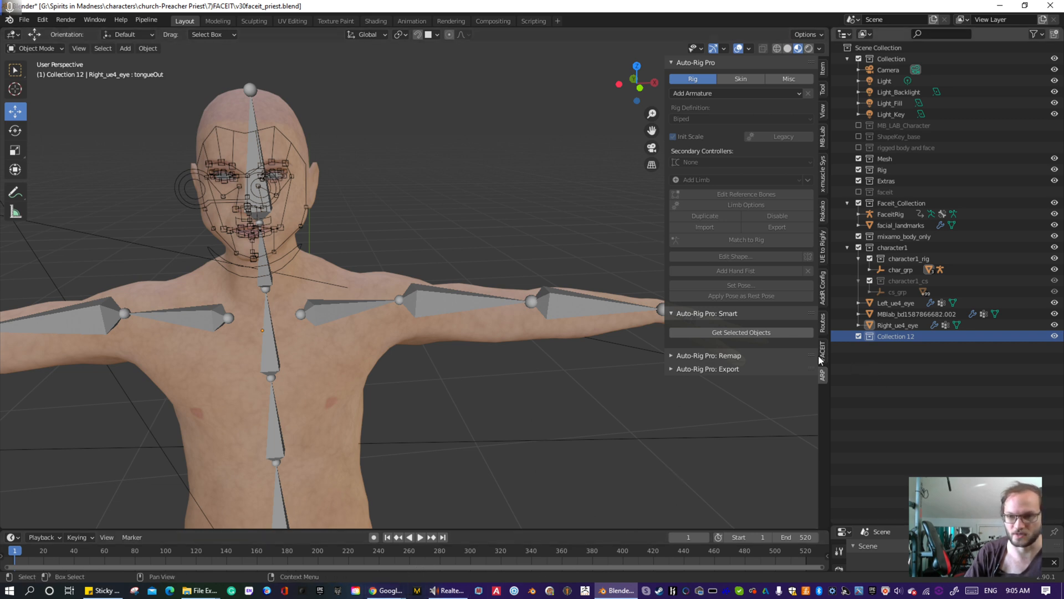
double_click(883, 335)
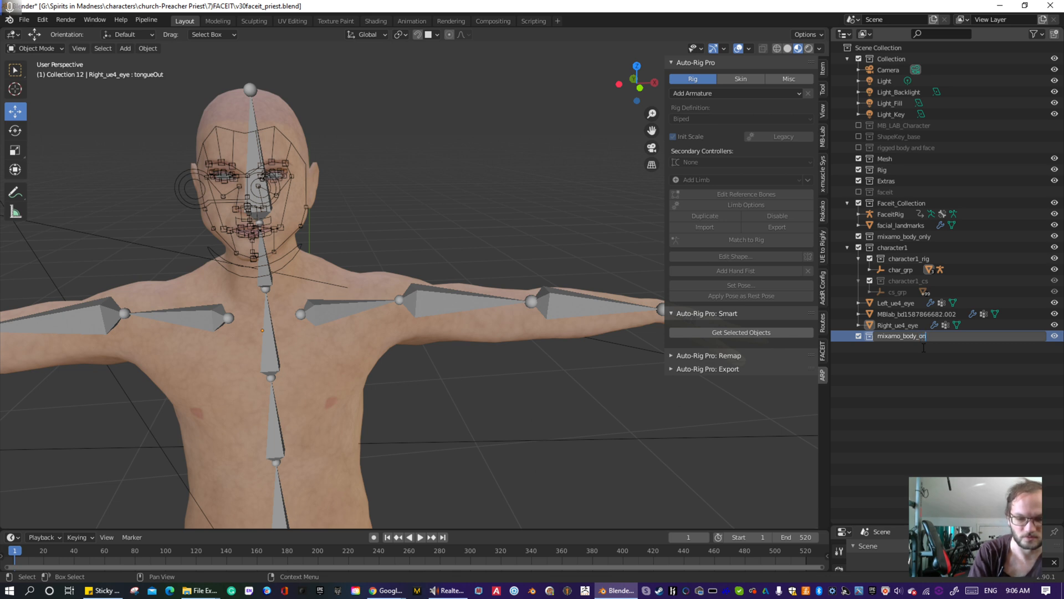
key(Return)
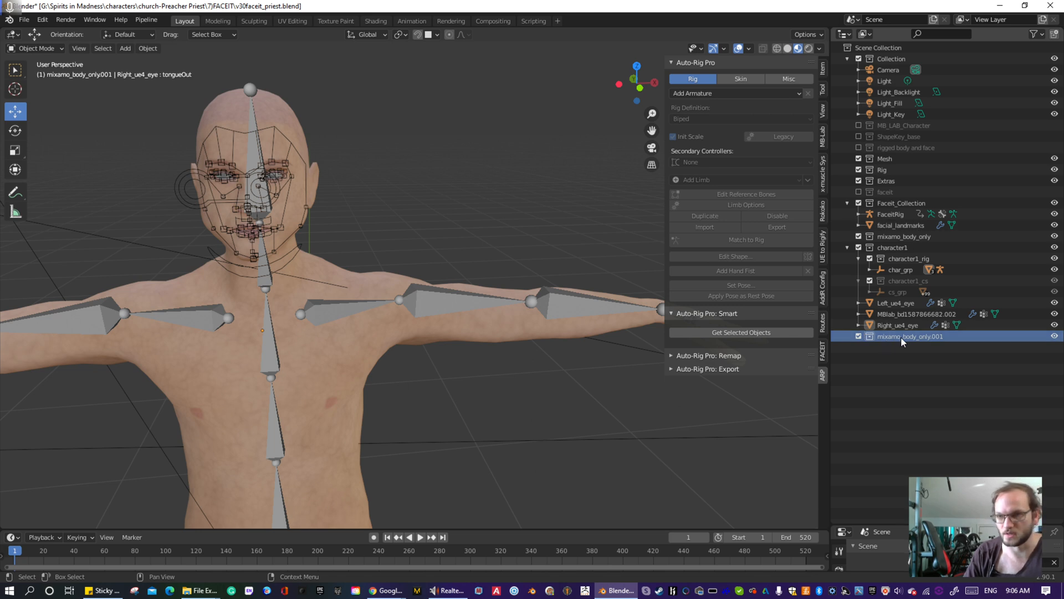
click(859, 336)
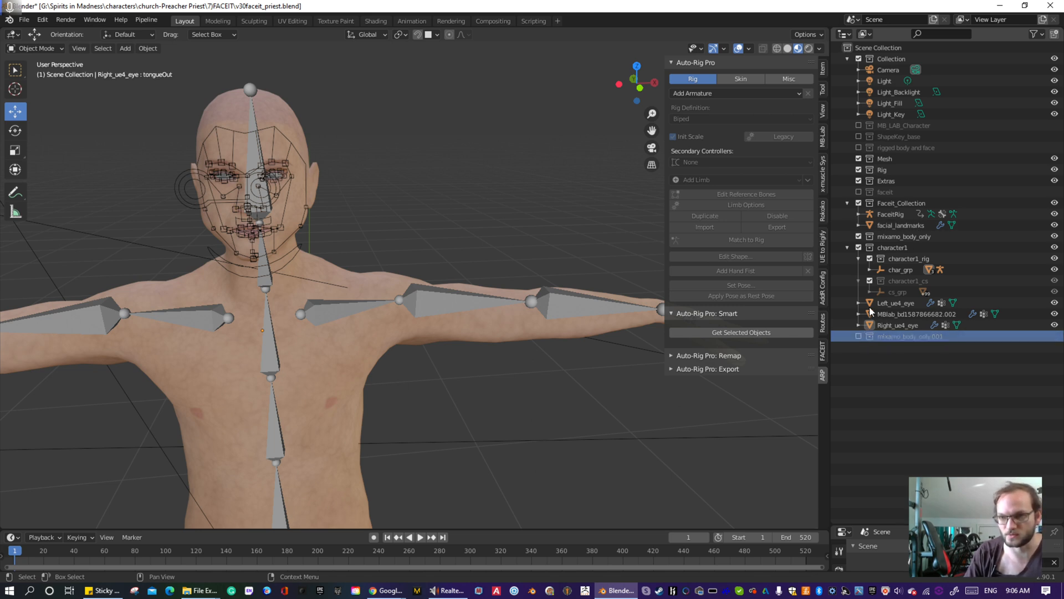
click(888, 237)
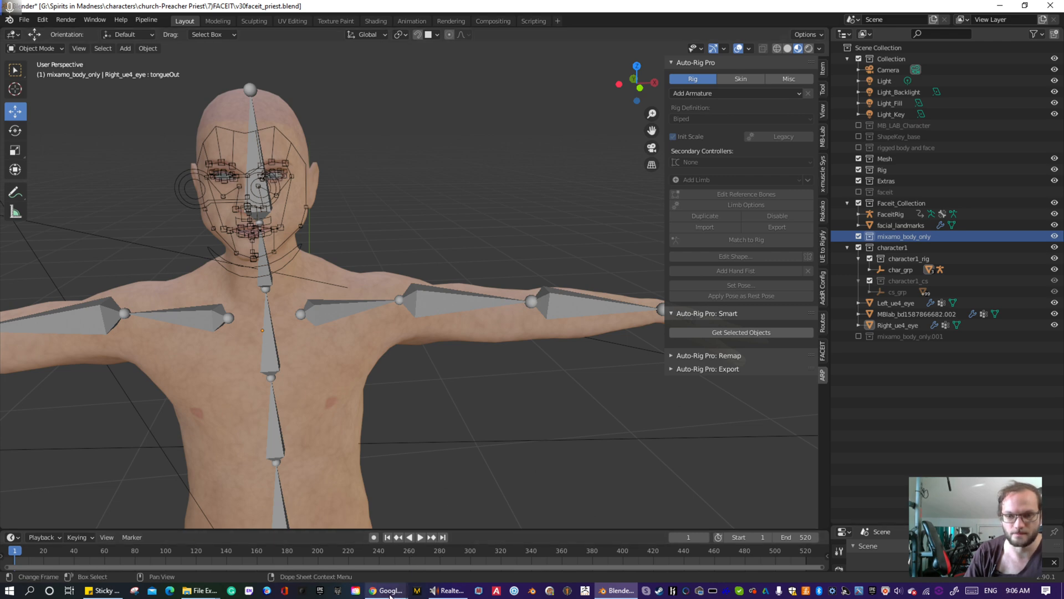
- Switch to Mixamo in the browser and start a new character upload
mouse_move(387, 590)
click(490, 546)
drag(643, 5, 543, 5)
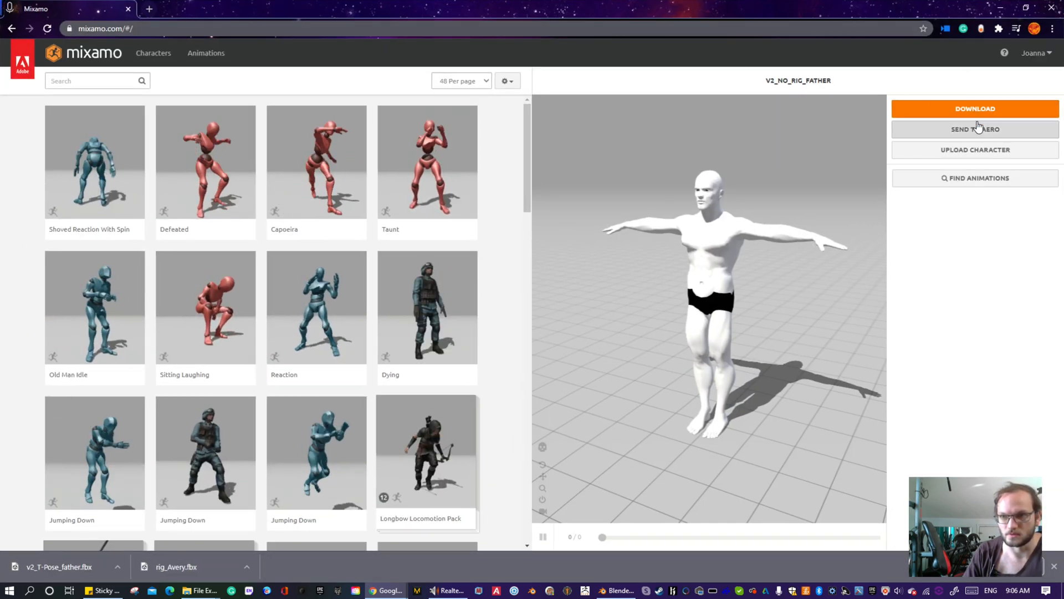
click(965, 153)
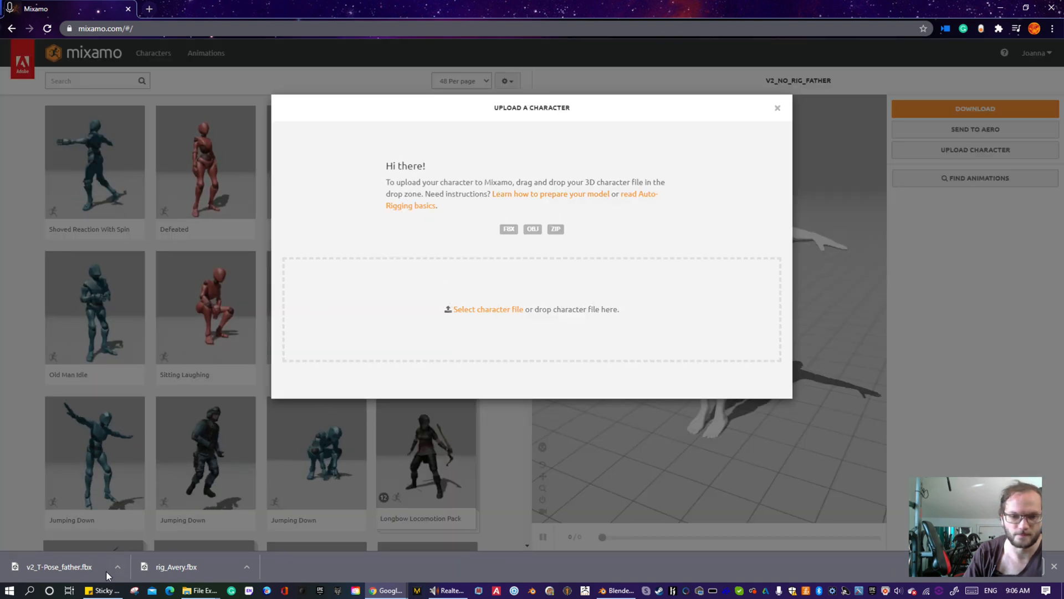
- Browse File Explorer to the "to mixamo" folder inside park-The Father's 1)base folder
mouse_move(180, 595)
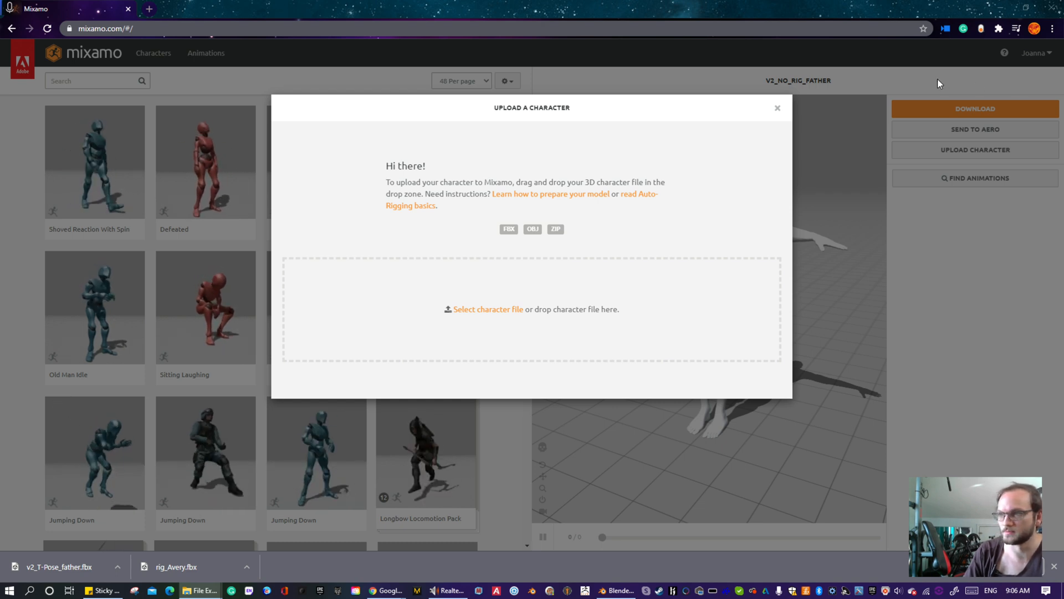
drag(0, 111, 890, 100)
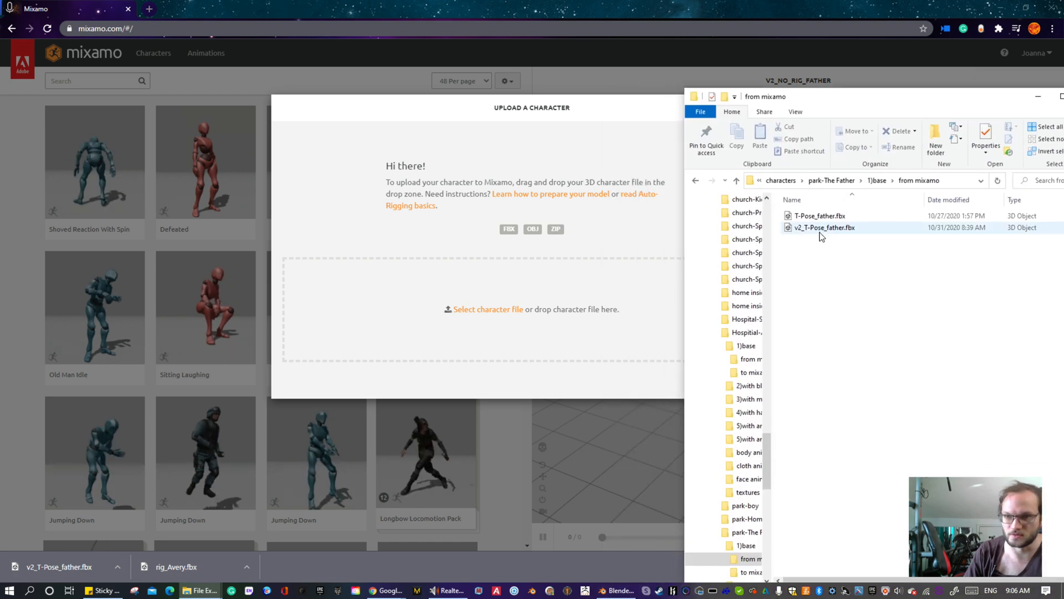
click(877, 181)
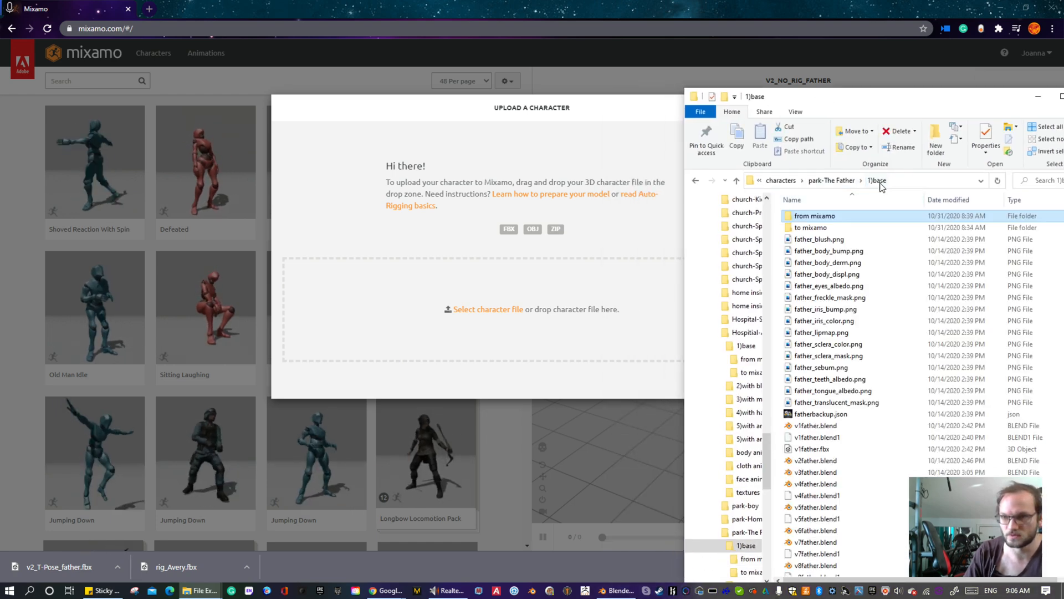
double_click(825, 227)
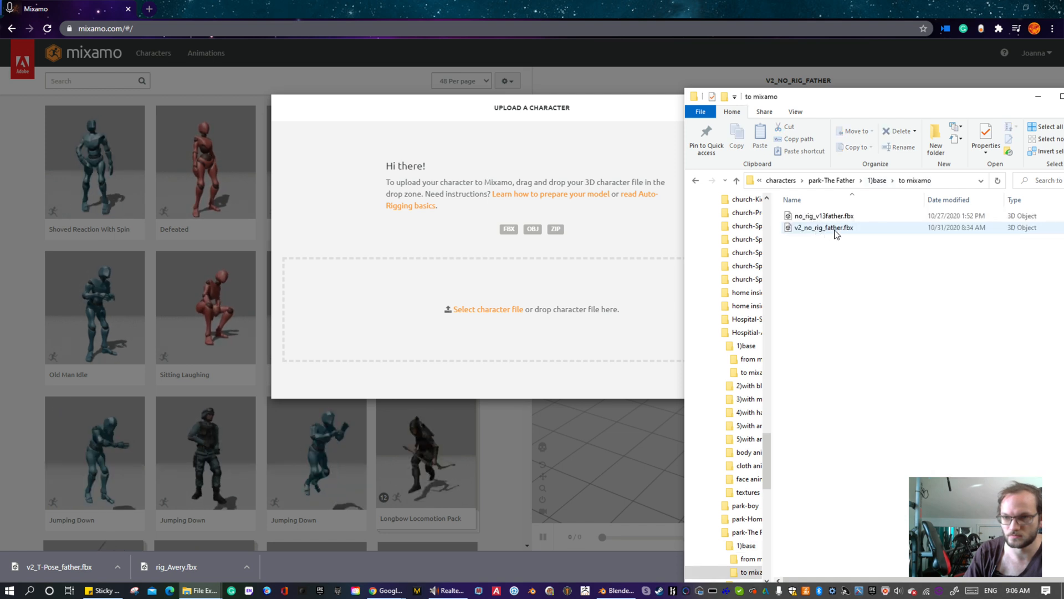
drag(806, 100, 1063, 106)
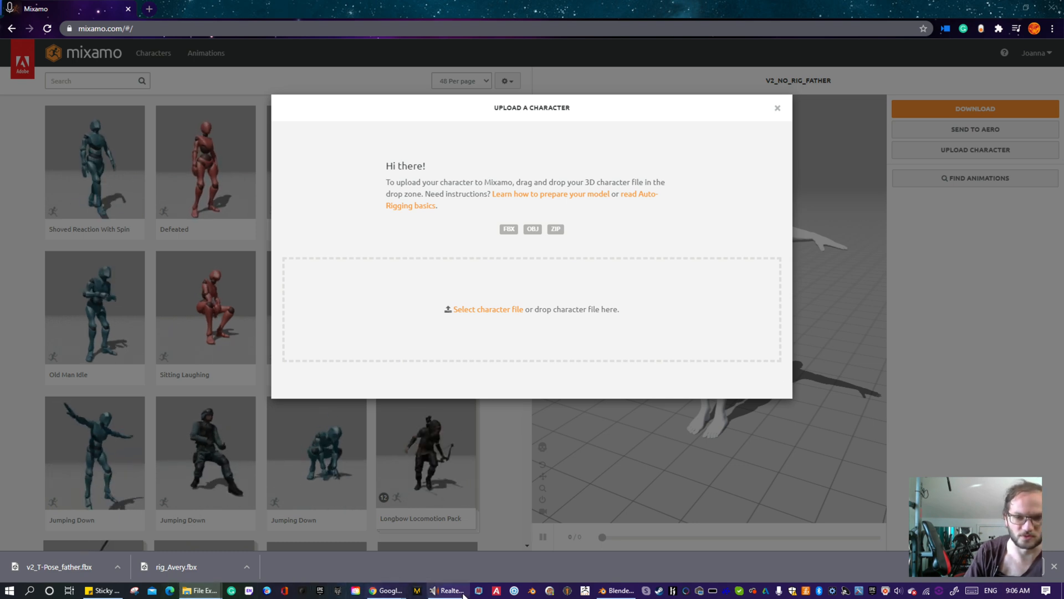
- Look up the FBX export folder in Blender, leave without exporting, and upload the exported priest FBX to Mixamo
click(617, 589)
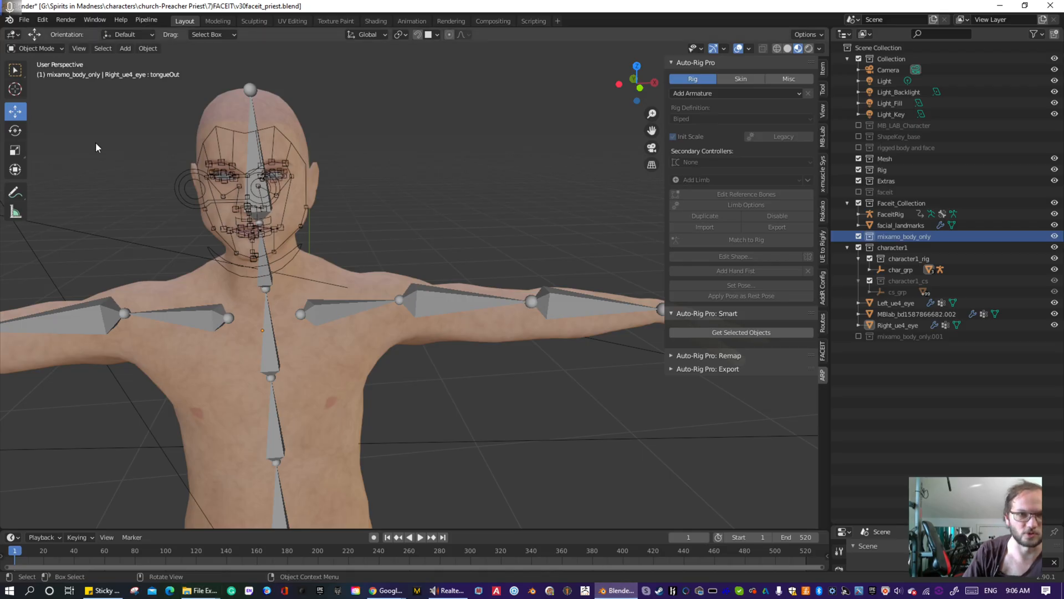
click(22, 19)
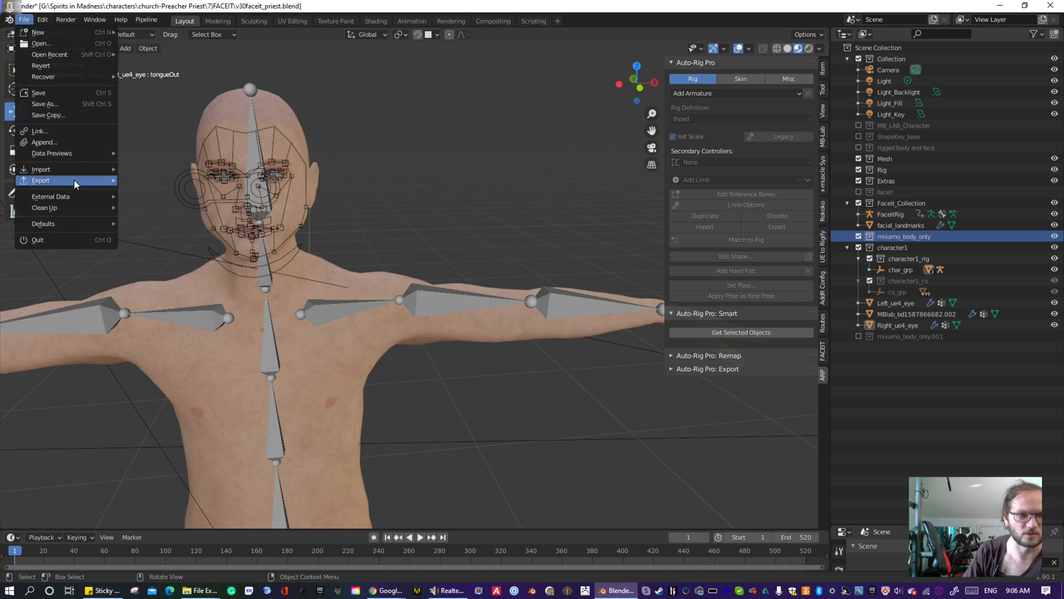
mouse_move(75, 178)
click(154, 248)
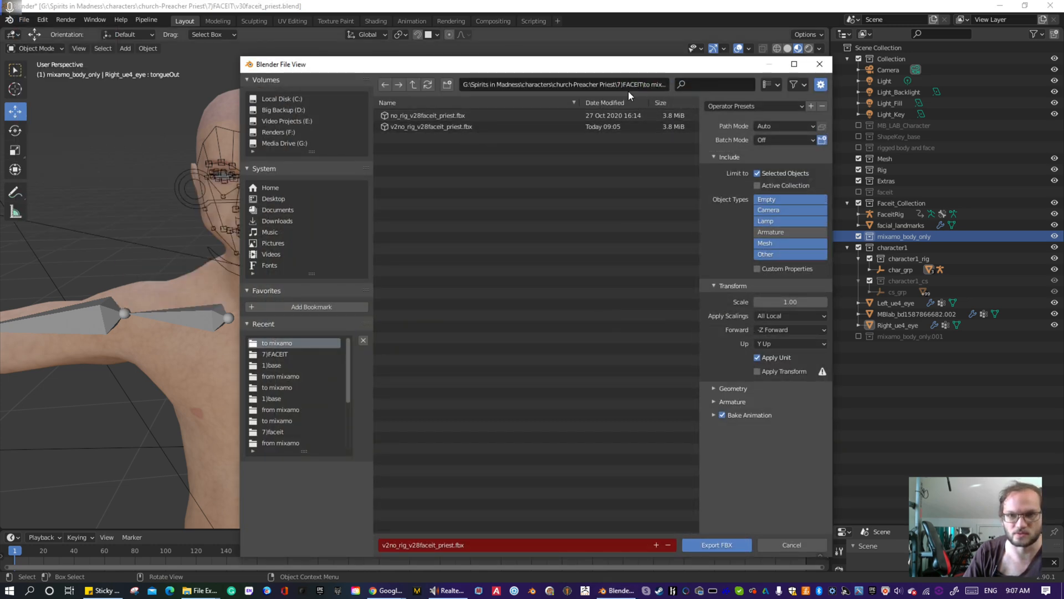
click(787, 545)
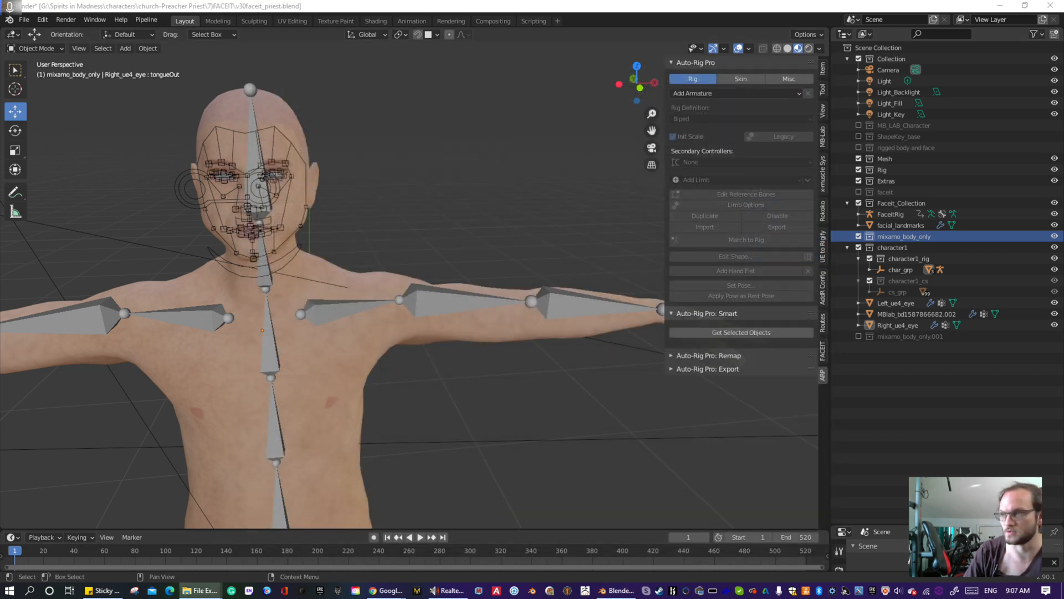
click(995, 6)
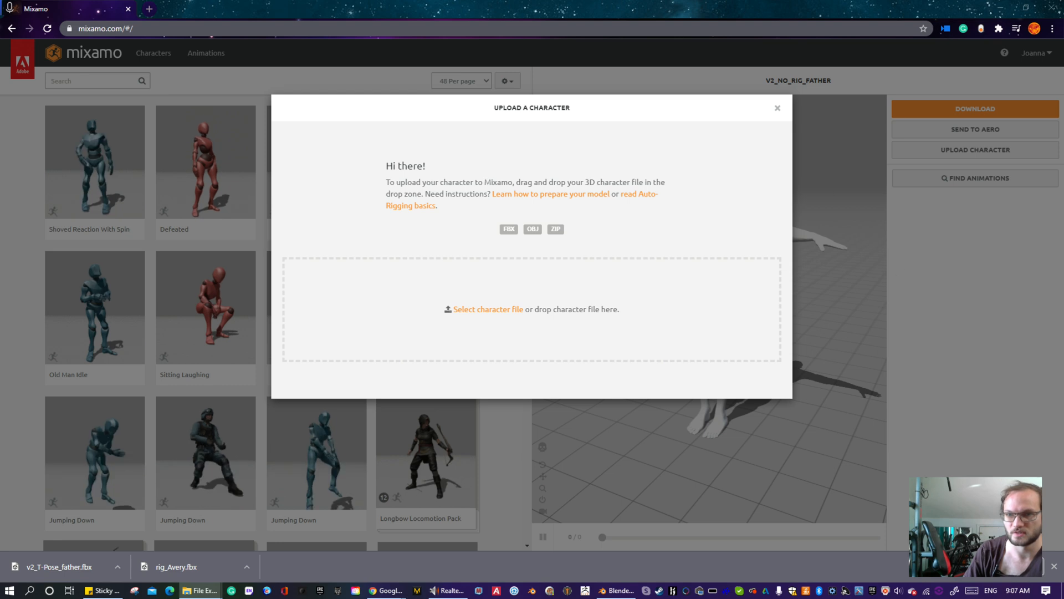
drag(1, 299, 596, 295)
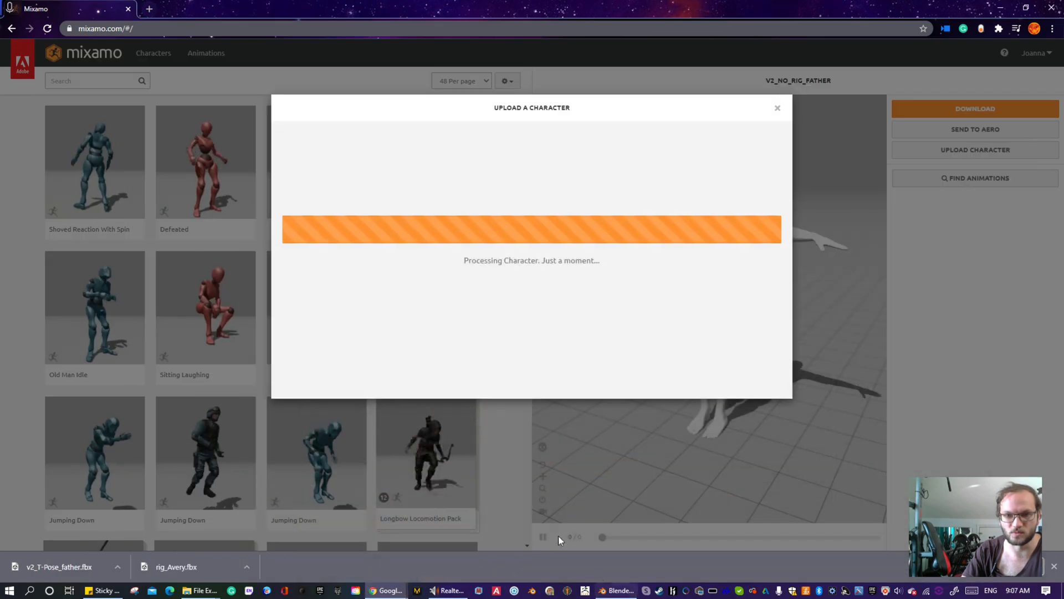
click(594, 570)
scroll(278, 172, up, 3)
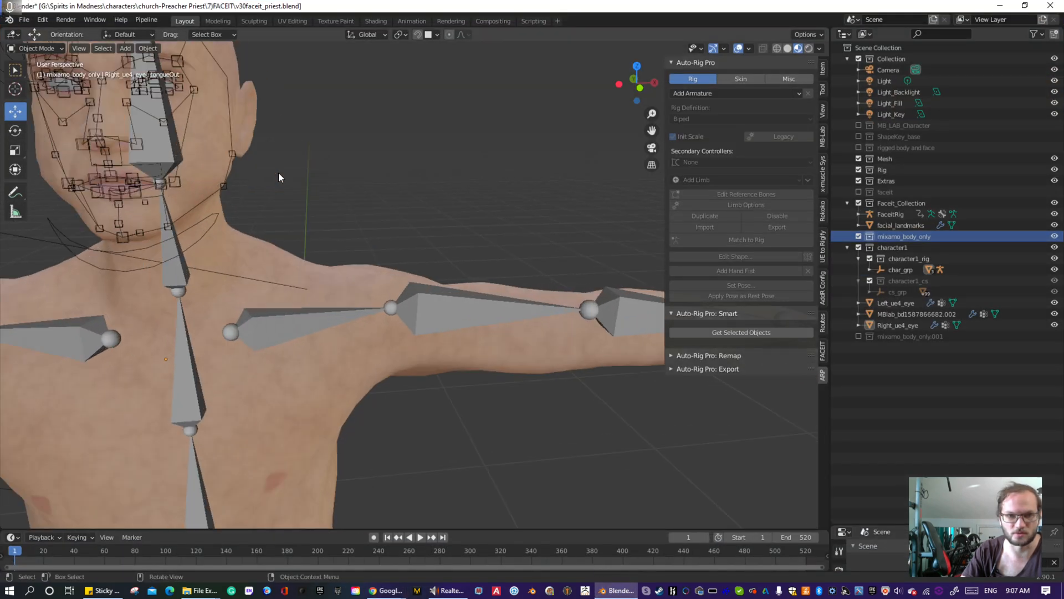
shift+middle_drag(279, 172, 371, 218)
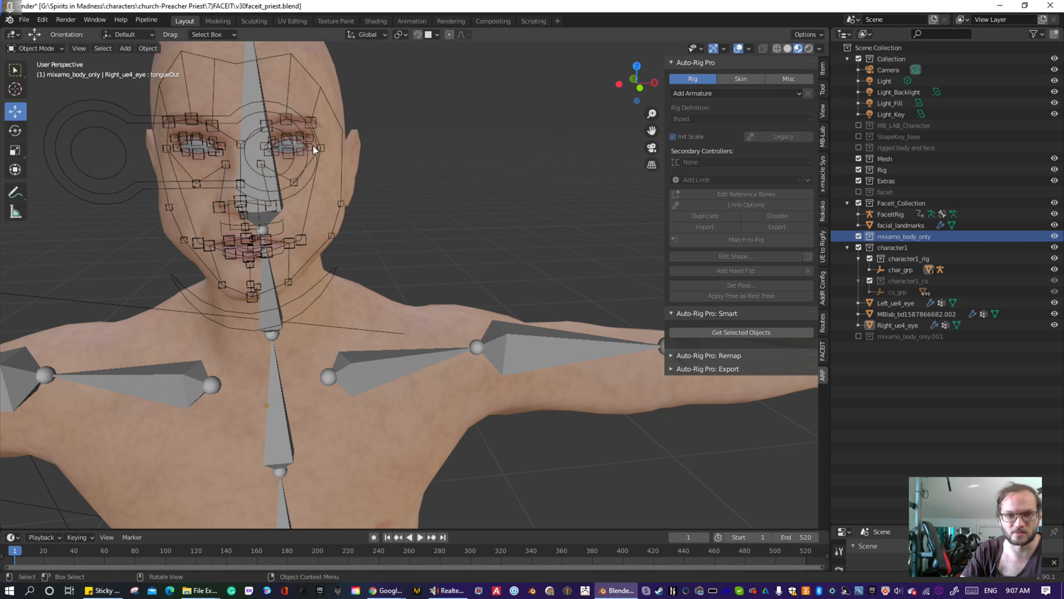
click(1000, 6)
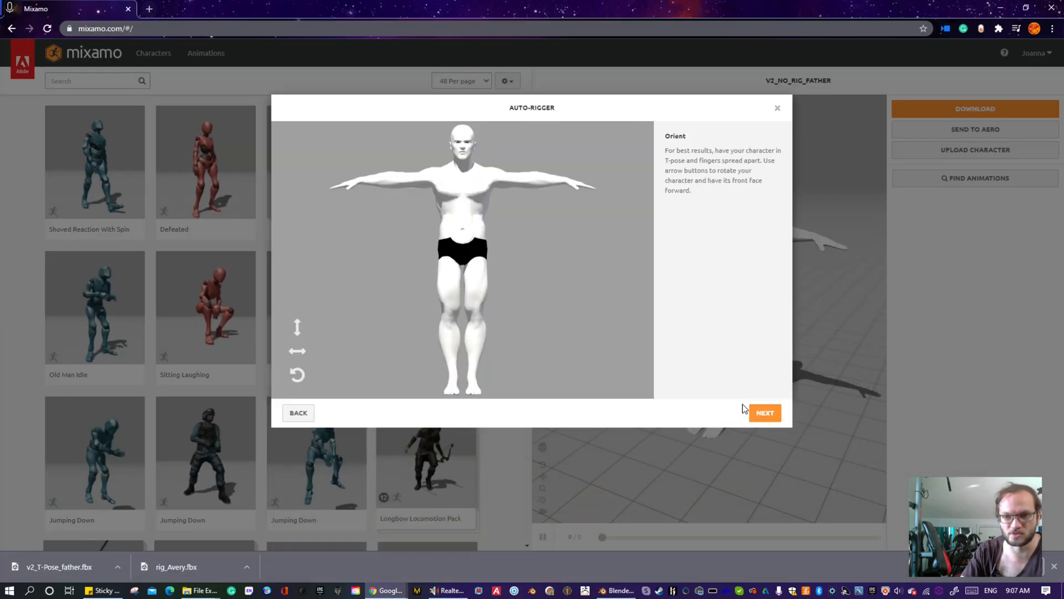
click(765, 413)
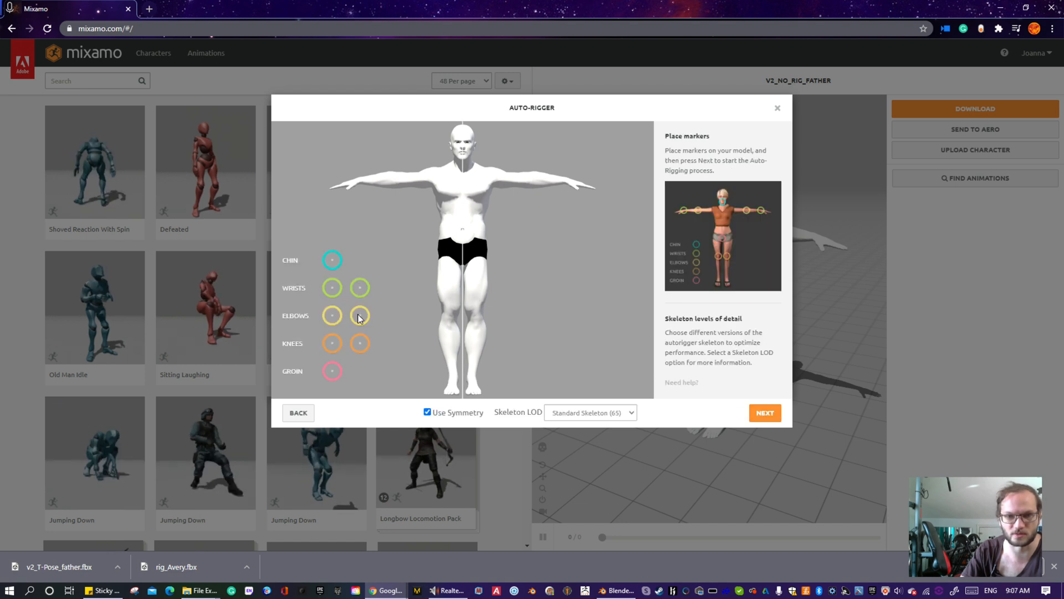
mouse_move(332, 260)
mouse_down()
mouse_move(423, 174)
mouse_move(466, 163)
mouse_up()
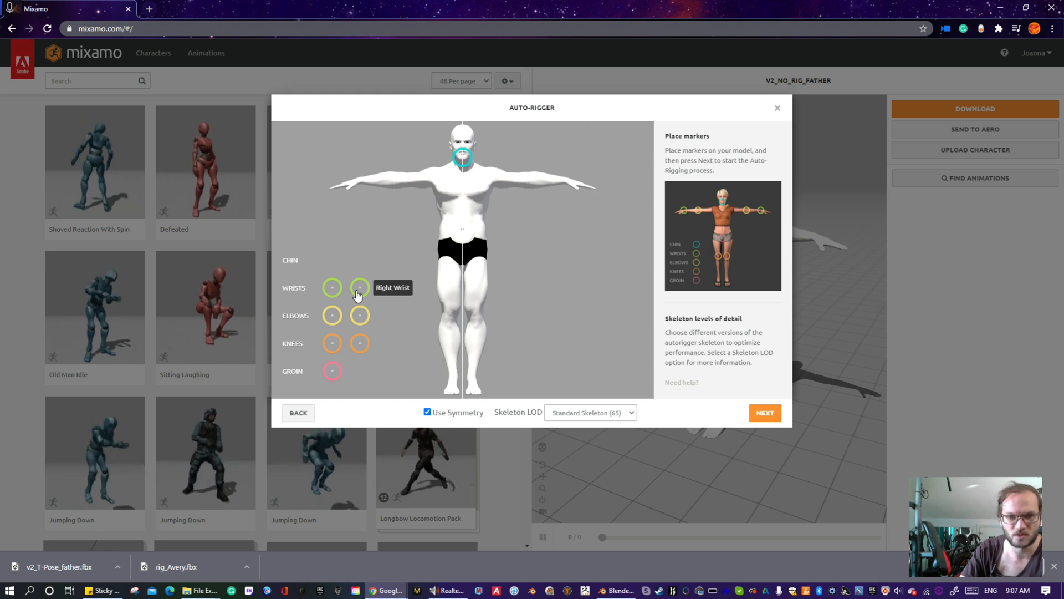
drag(359, 292, 358, 186)
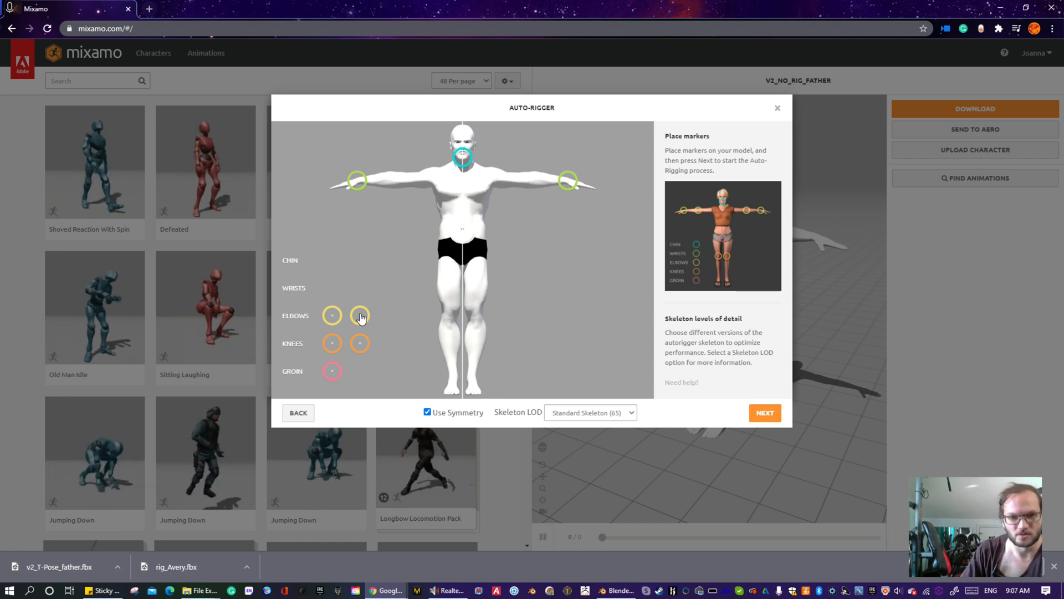
mouse_move(360, 316)
mouse_down()
mouse_move(440, 305)
mouse_move(423, 190)
mouse_move(392, 185)
mouse_up()
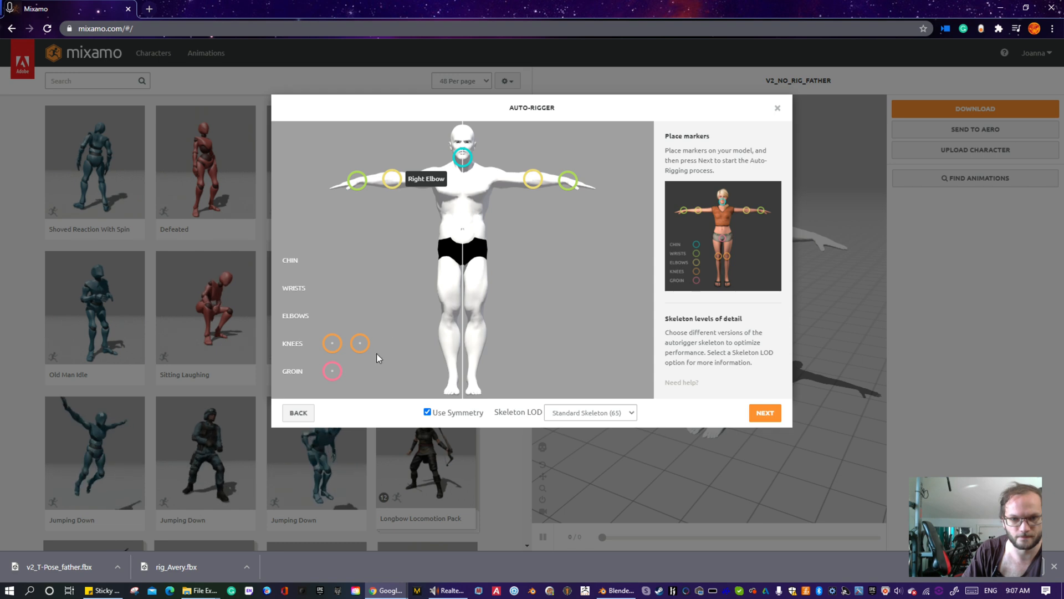
drag(360, 345, 451, 321)
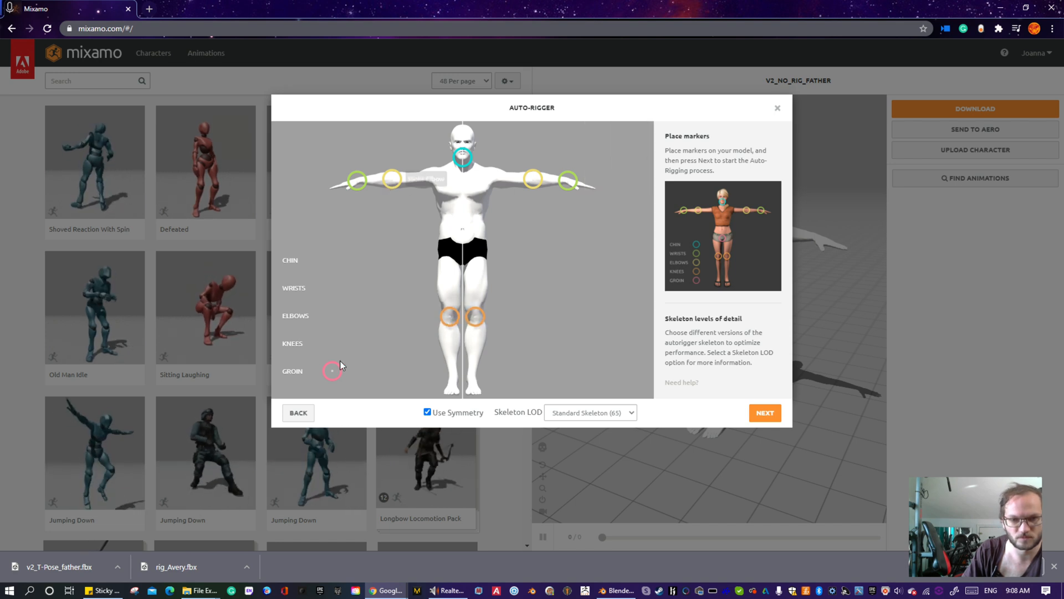
mouse_move(333, 372)
mouse_down()
mouse_move(438, 304)
mouse_move(463, 263)
mouse_up()
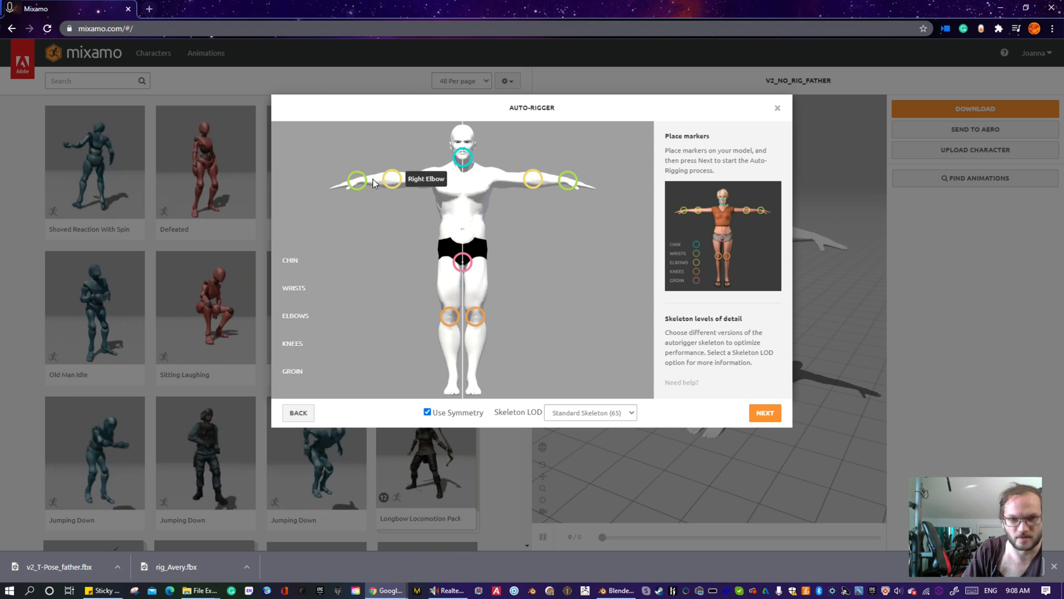
click(768, 420)
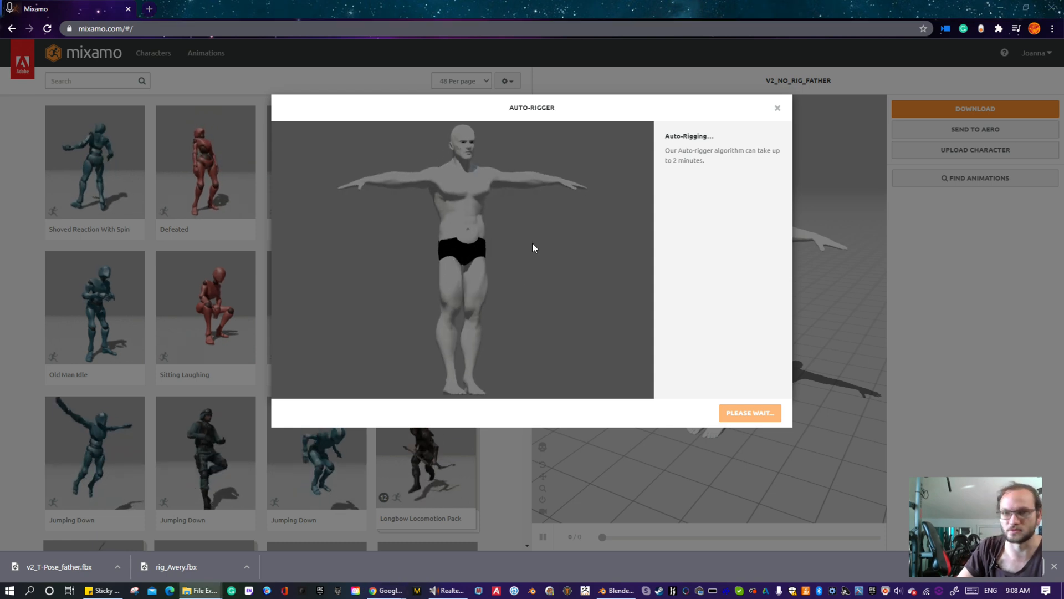
click(778, 107)
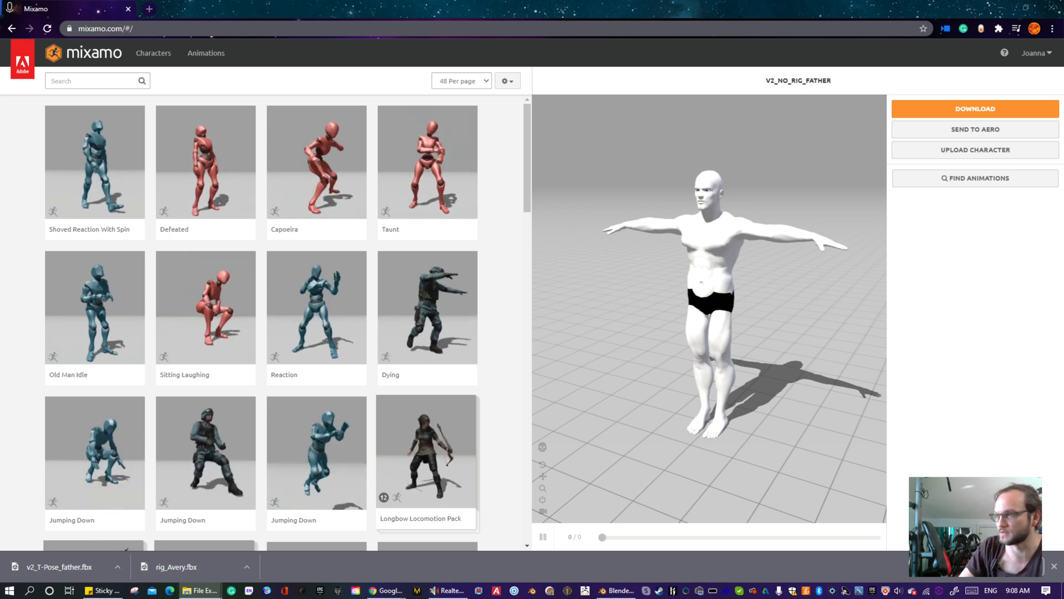
- Browse File Explorer to the "to mixamo" folder inside church-Preacher Priest's 7)FACEIT folder
drag(693, 597, 439, 0)
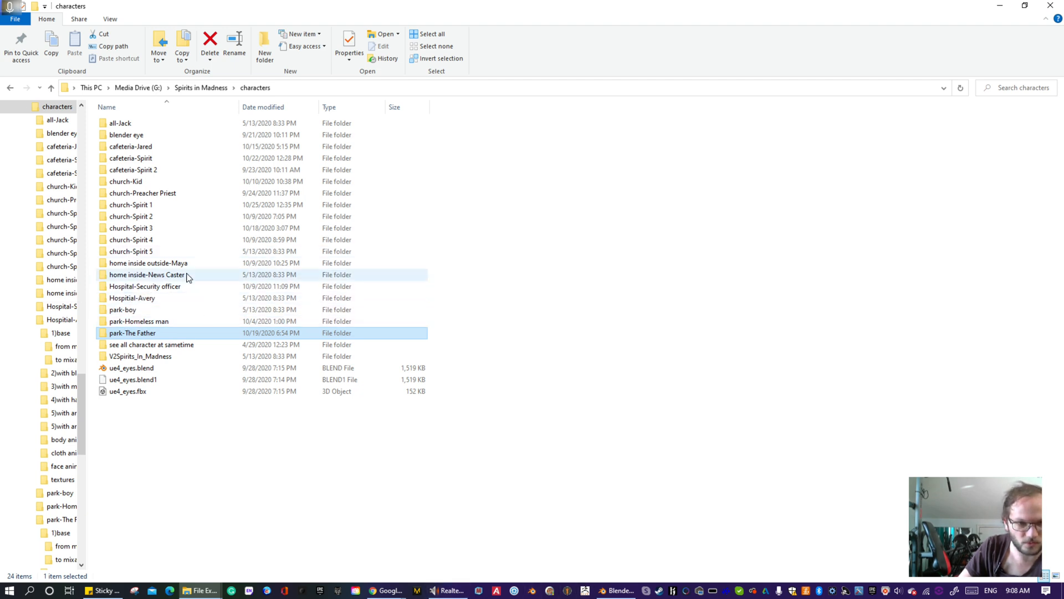
double_click(147, 194)
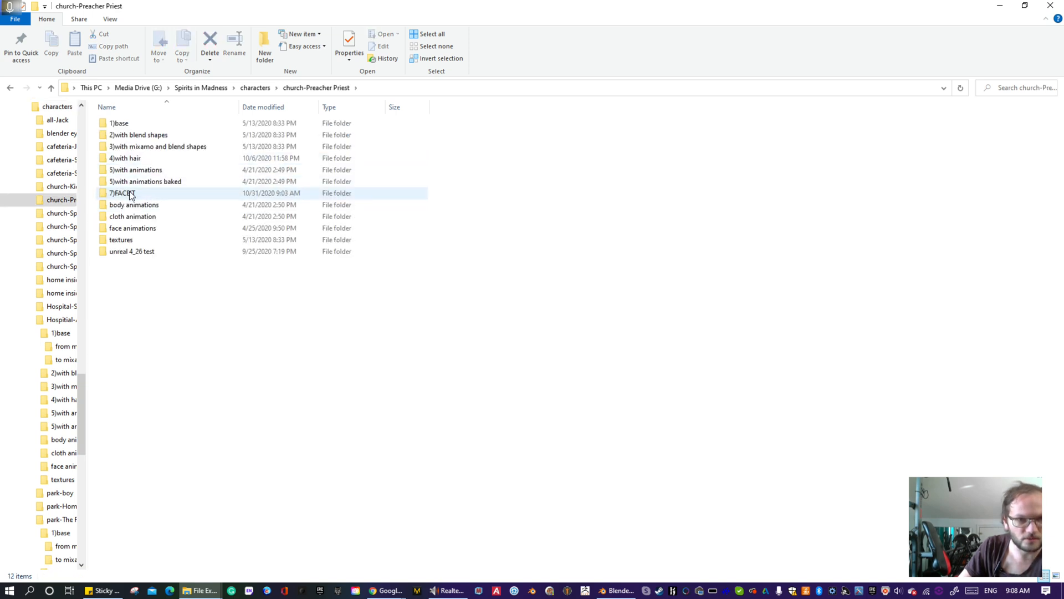
double_click(131, 194)
double_click(141, 125)
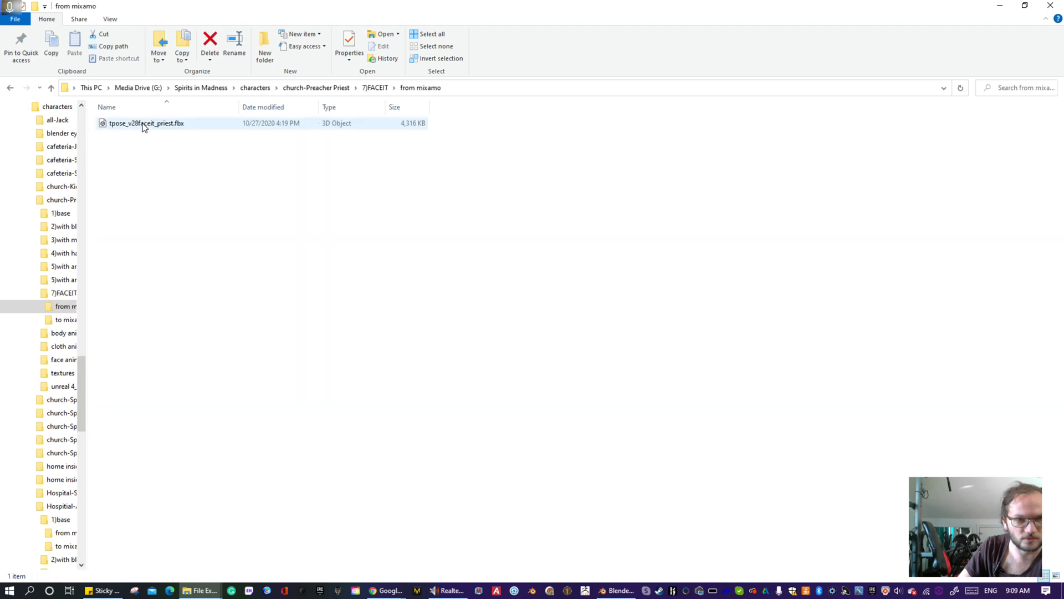
key(BackSpace)
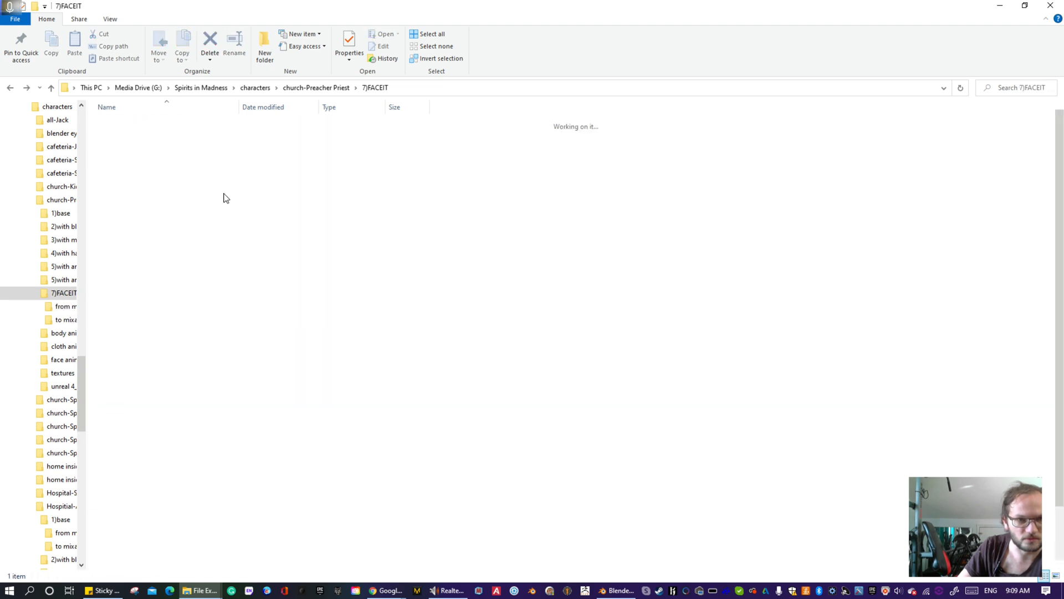
double_click(124, 134)
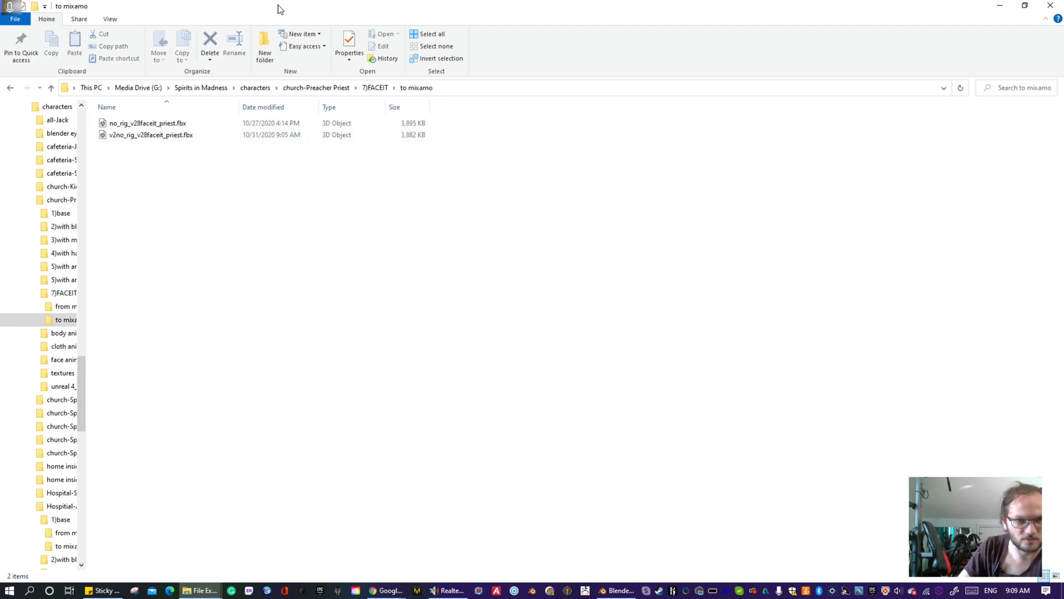
- Switch back to Mixamo and upload v2no_rig_v28faceit_priest.fbx as a new character
key(alt+Tab)
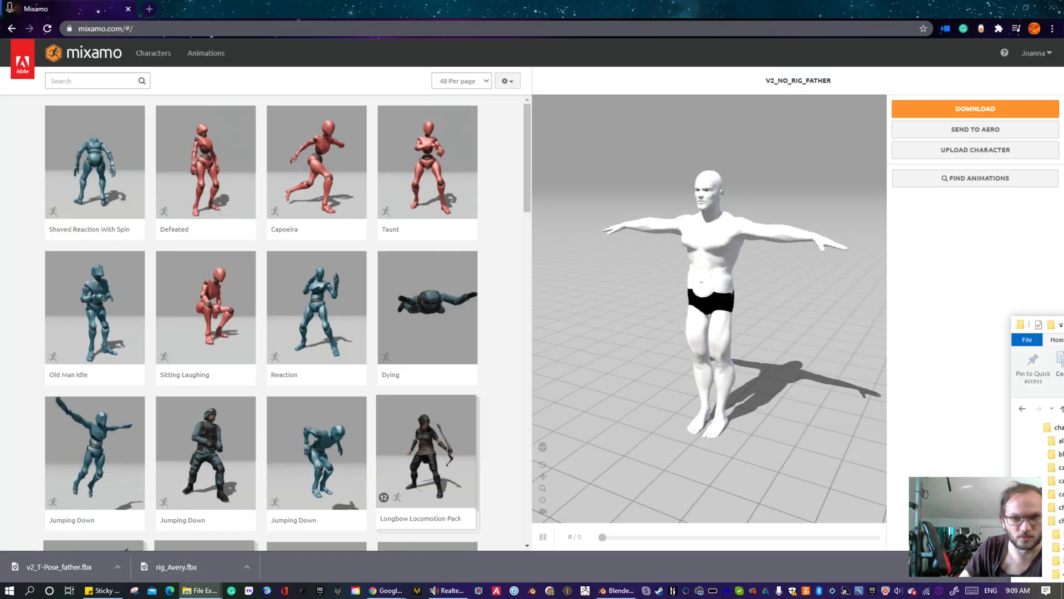
click(963, 153)
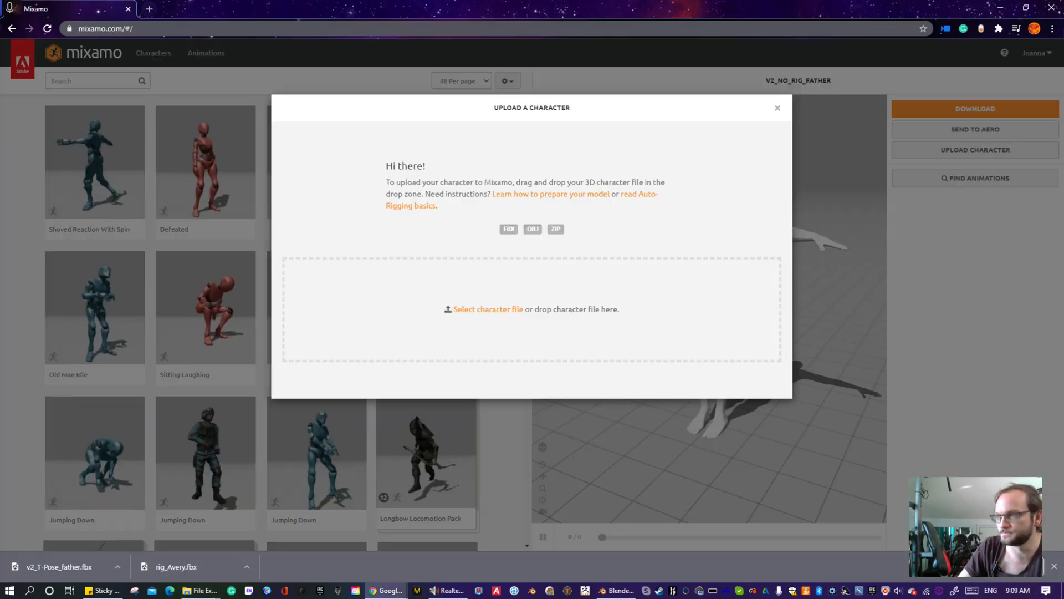
drag(59, 566, 660, 318)
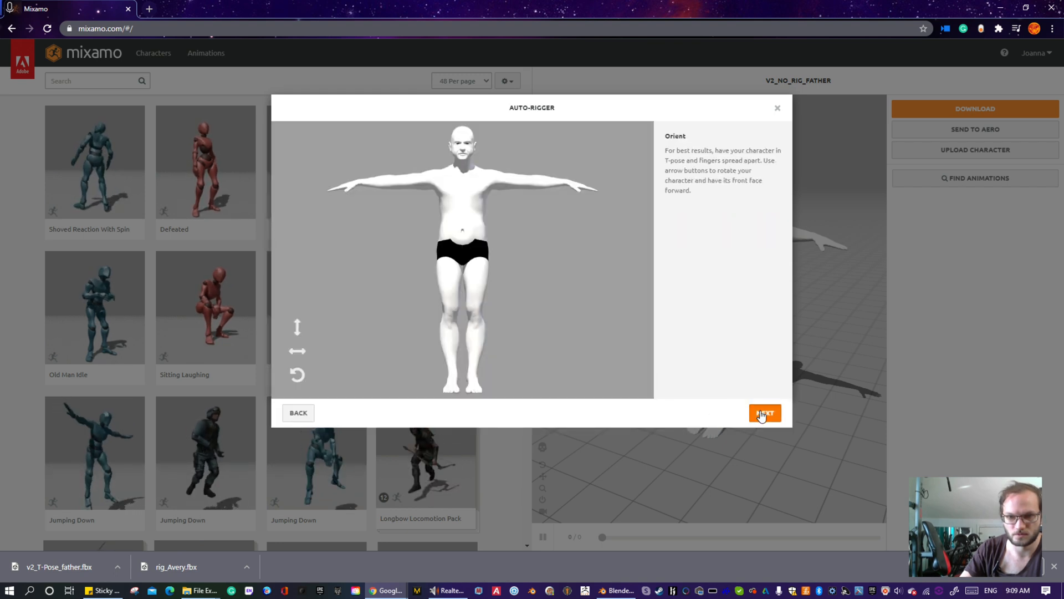
- Place the priest's chin, wrist, elbow, knee and groin markers with symmetry on and start auto-rigging with the Standard Skeleton (65)
click(763, 414)
drag(328, 268, 341, 269)
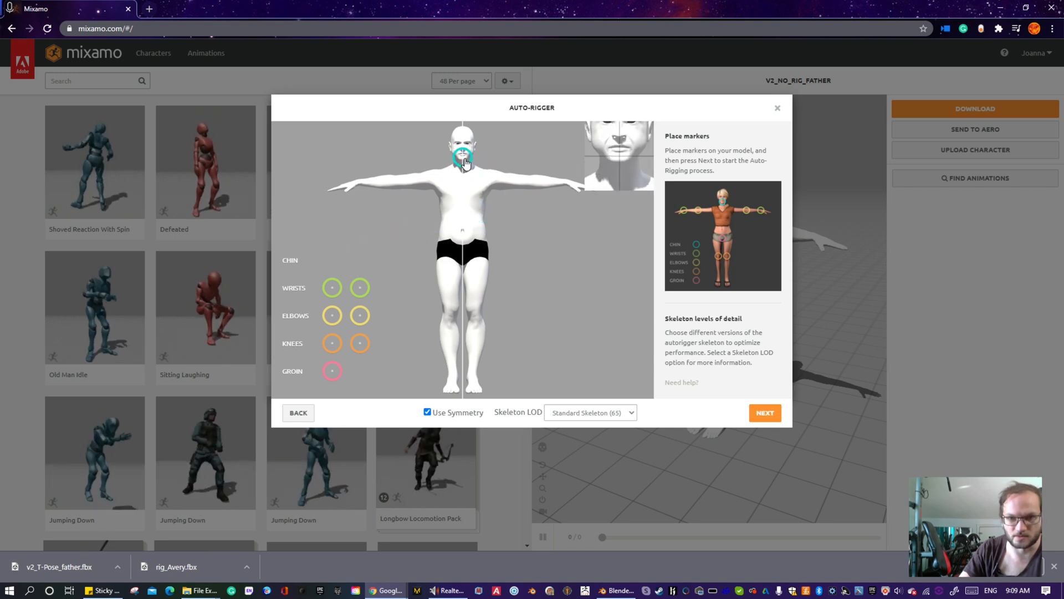
drag(465, 162, 466, 164)
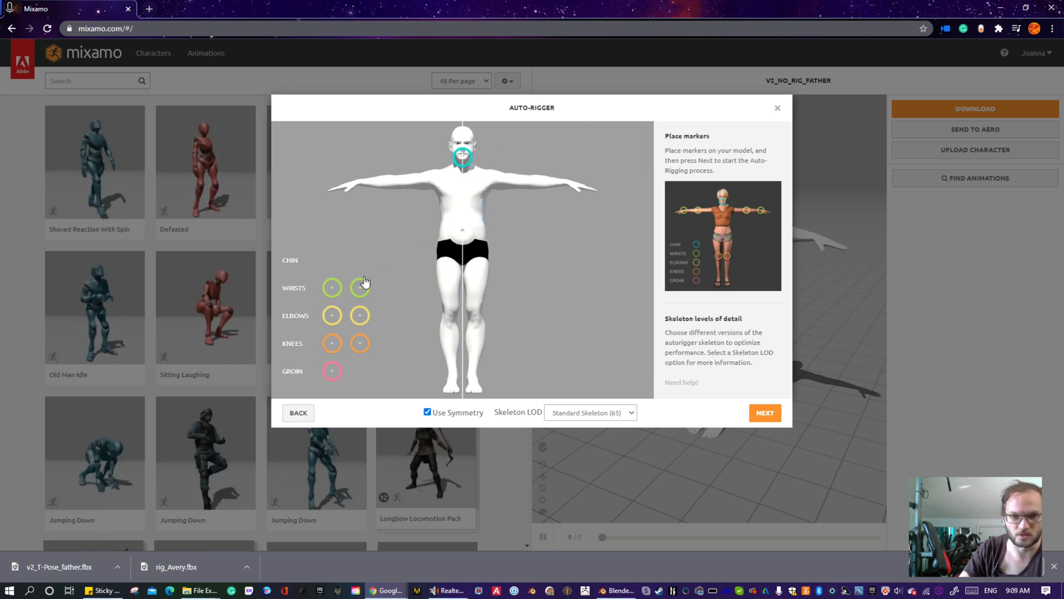
drag(363, 292, 362, 222)
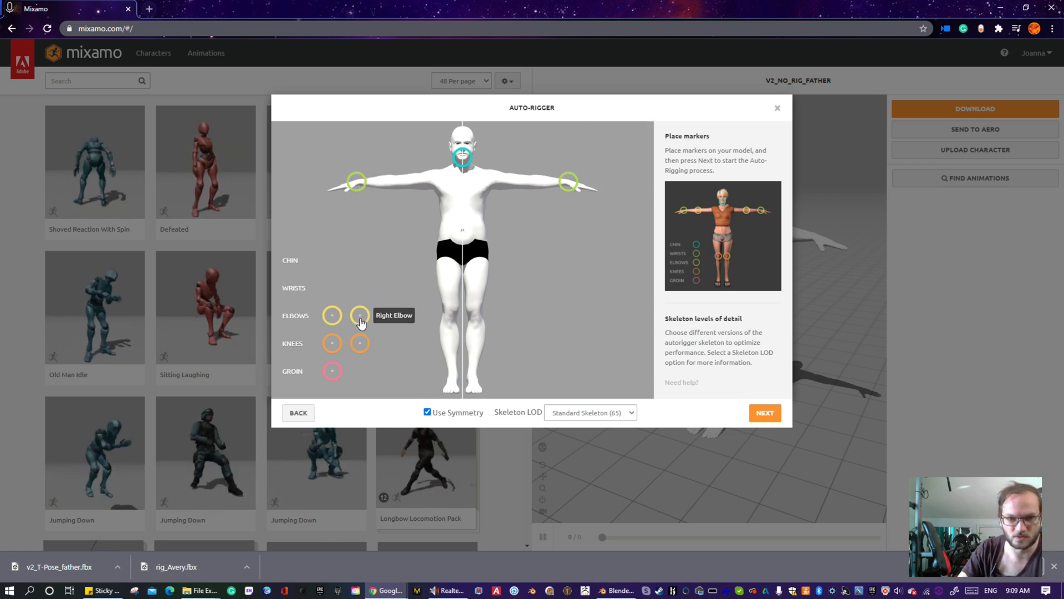
mouse_move(360, 317)
mouse_down()
mouse_move(380, 212)
mouse_move(425, 195)
mouse_up()
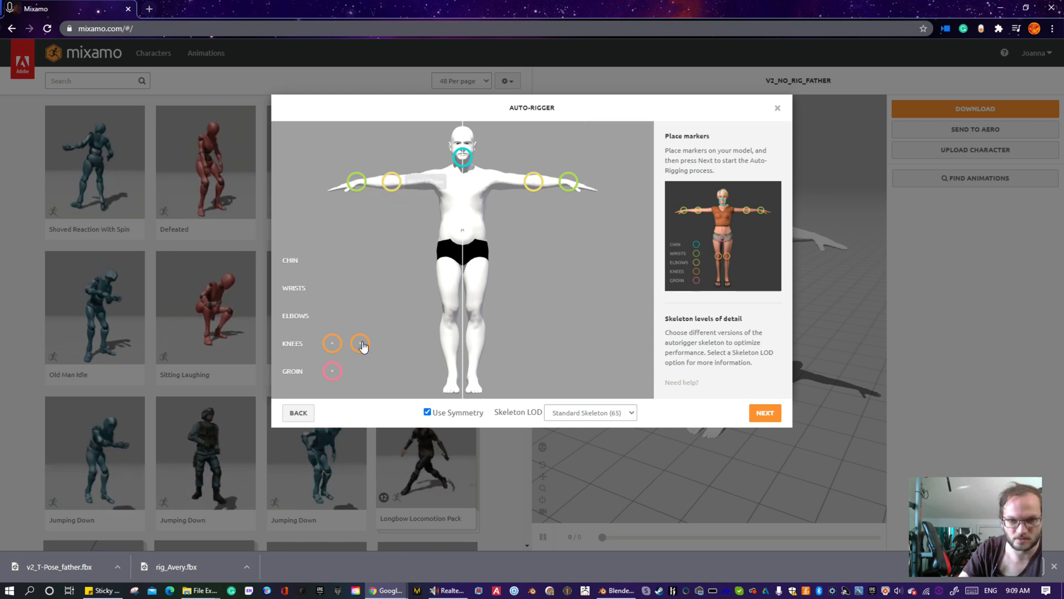
drag(361, 347, 391, 336)
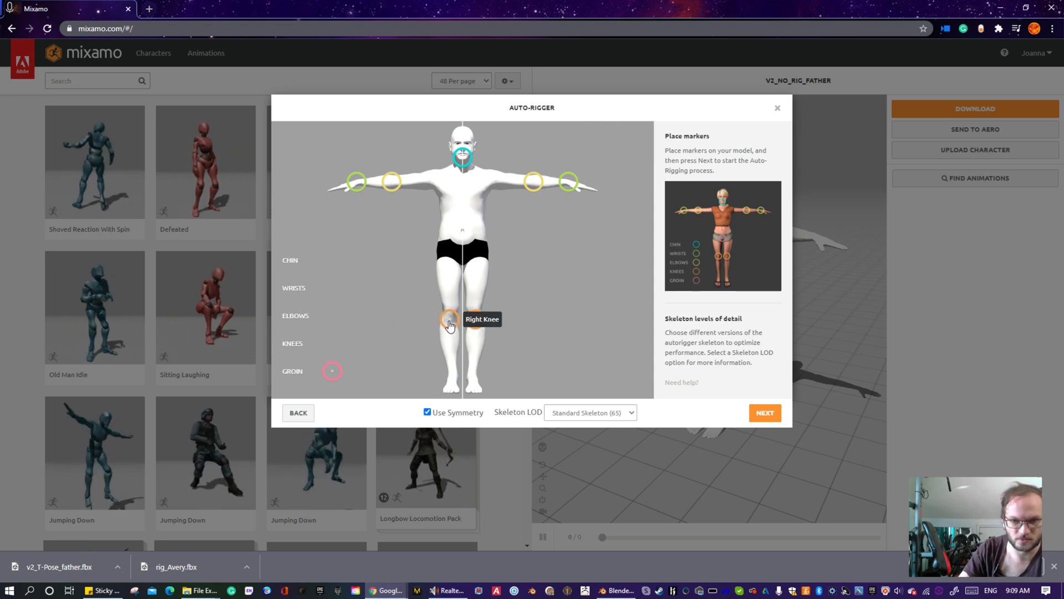
mouse_move(334, 375)
mouse_down()
mouse_move(435, 275)
mouse_move(463, 270)
mouse_up()
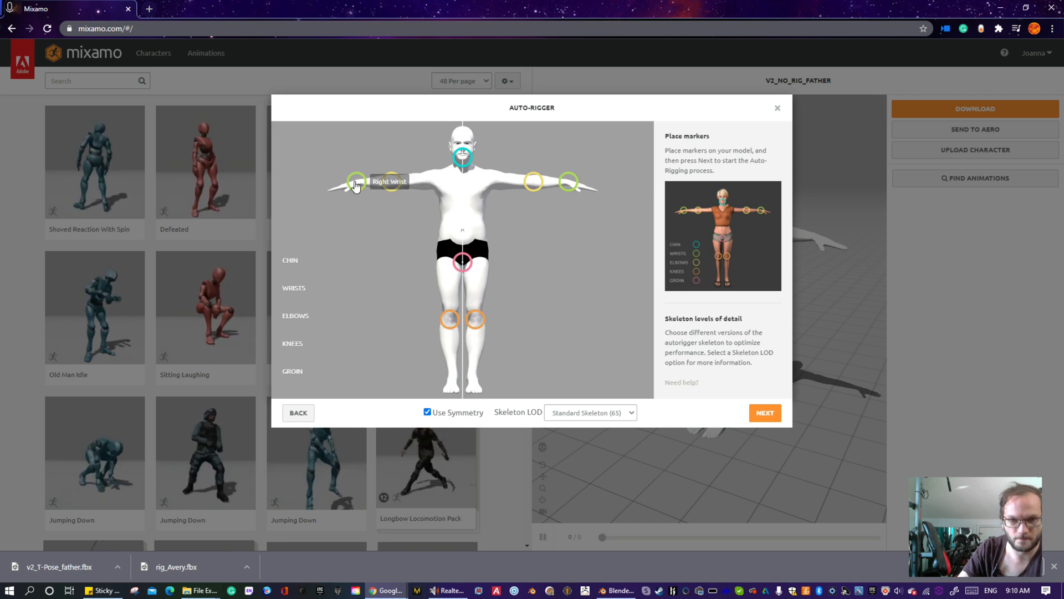
click(760, 414)
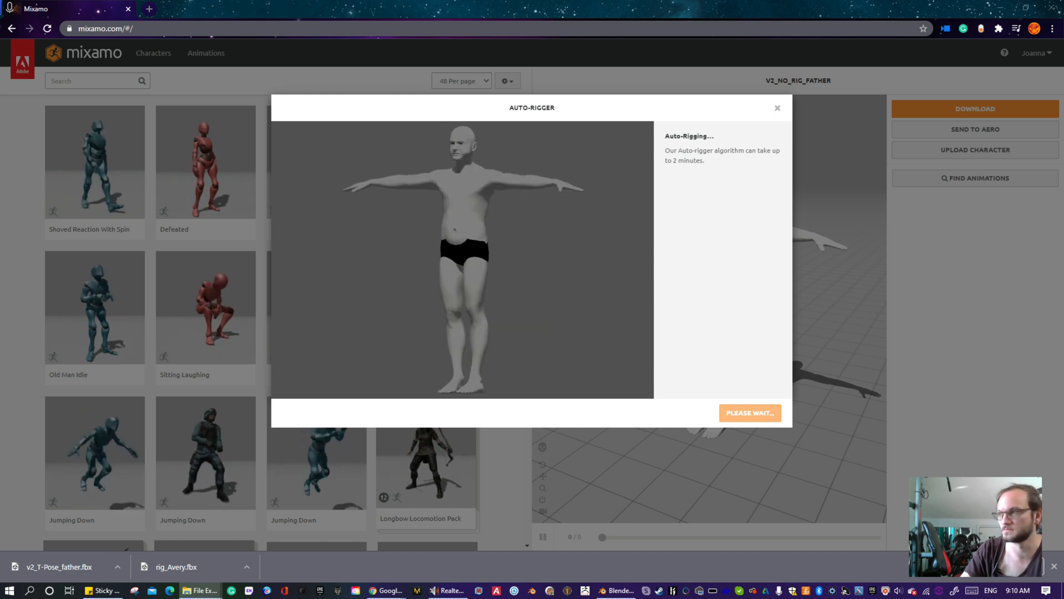
- Copy the path of the priest's 7)FACEIT\from mixamo folder in File Explorer and return to Mixamo
drag(604, 596, 553, 220)
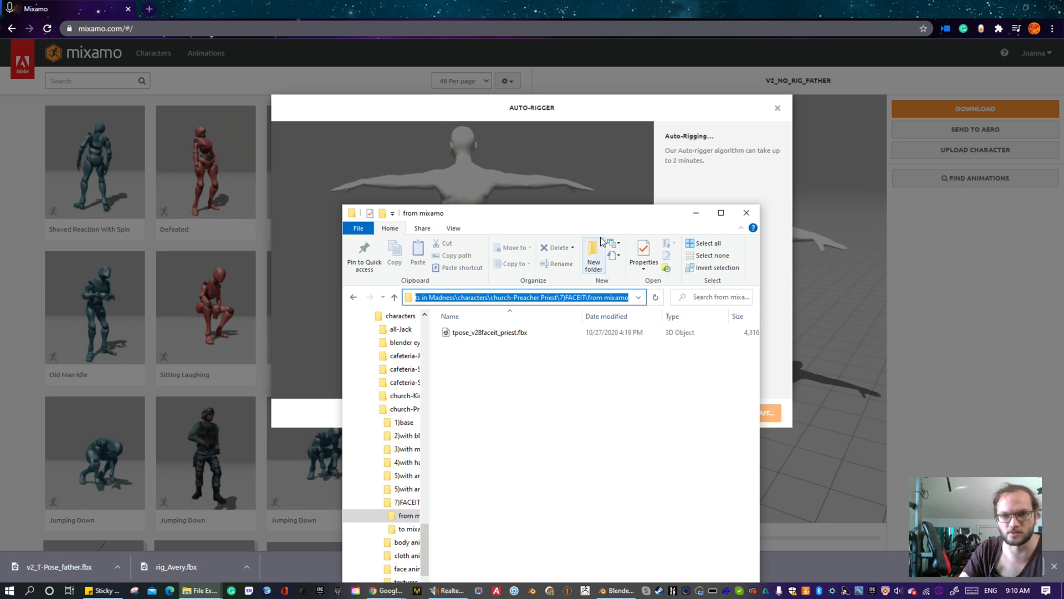
drag(587, 217, 1063, 377)
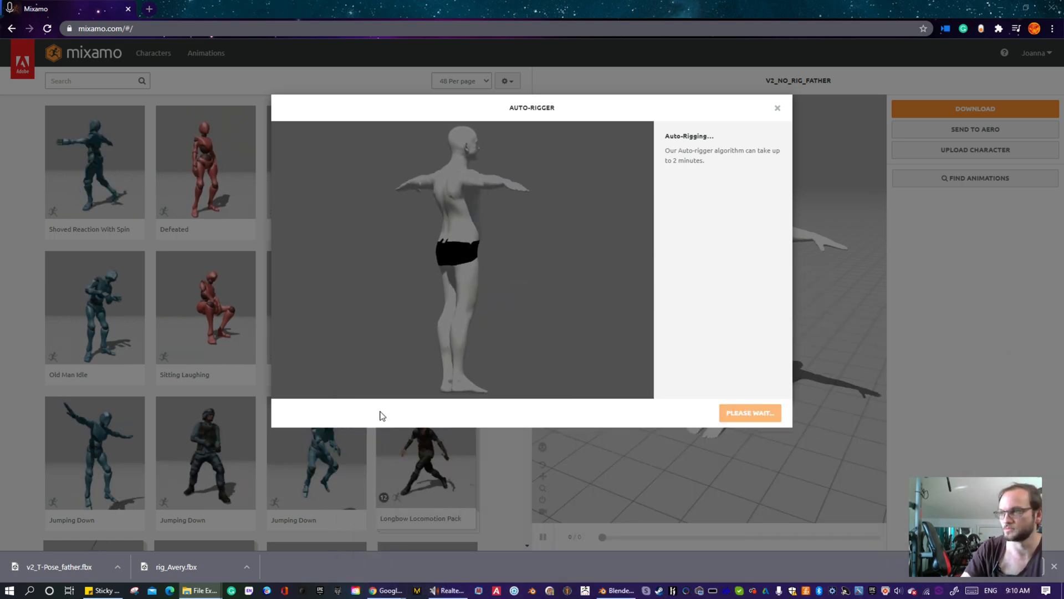
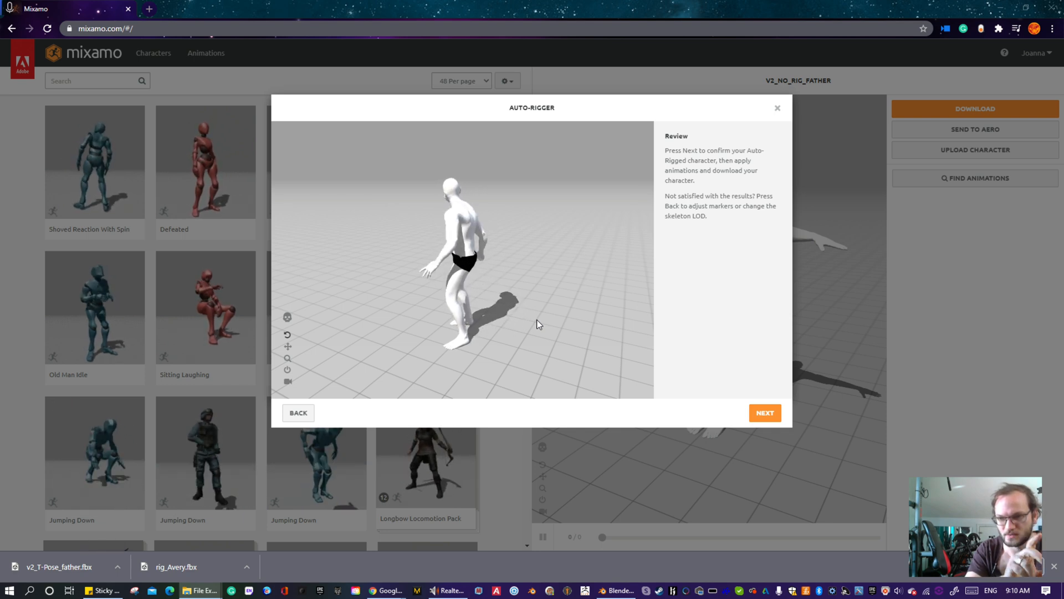
- Accept the auto-rigged priest and download the character as FBX in T-pose
click(765, 413)
click(763, 414)
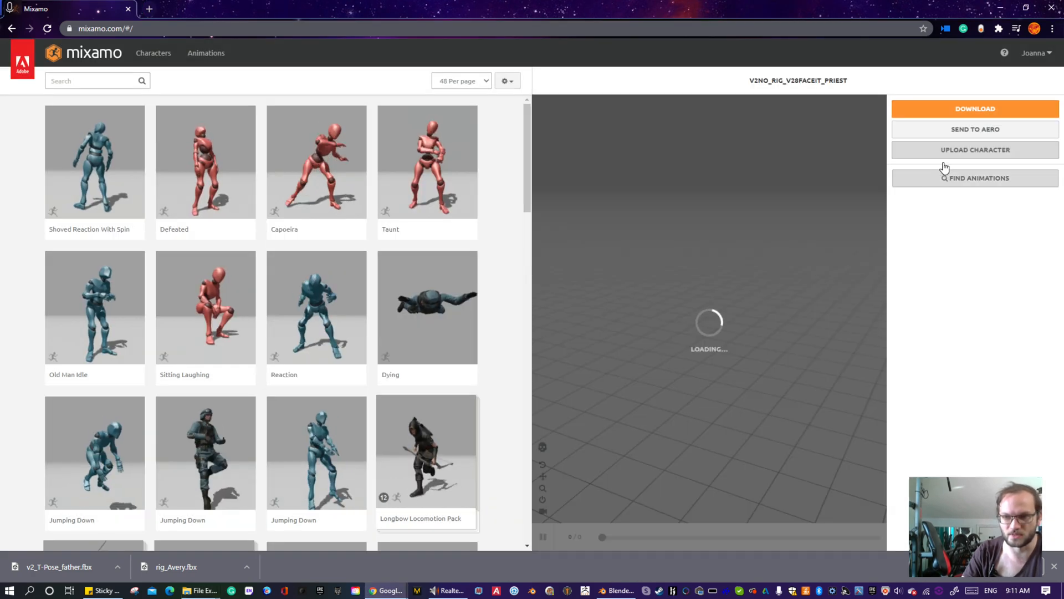
click(951, 108)
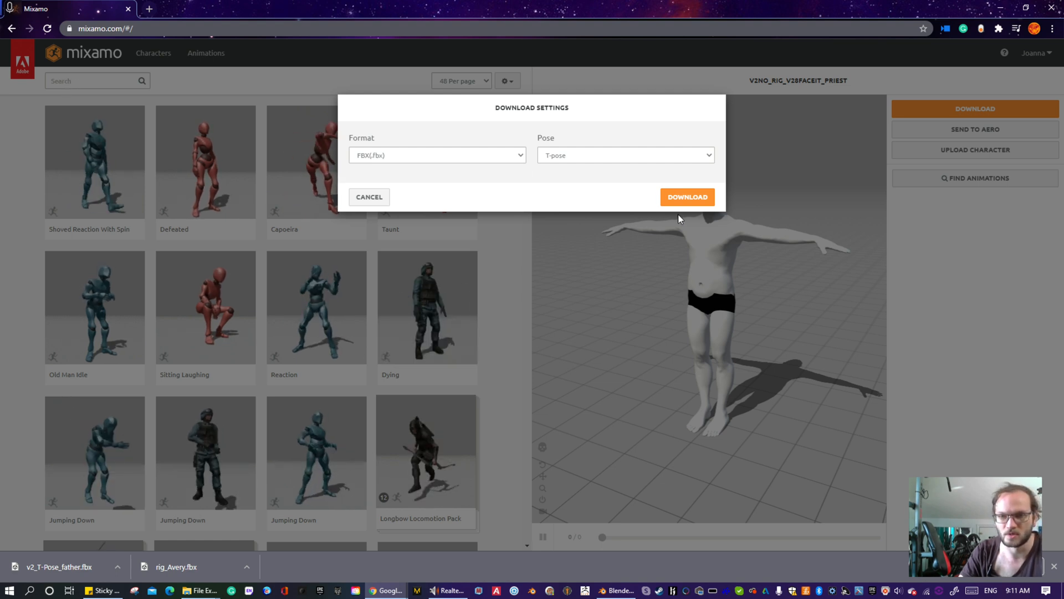
click(687, 197)
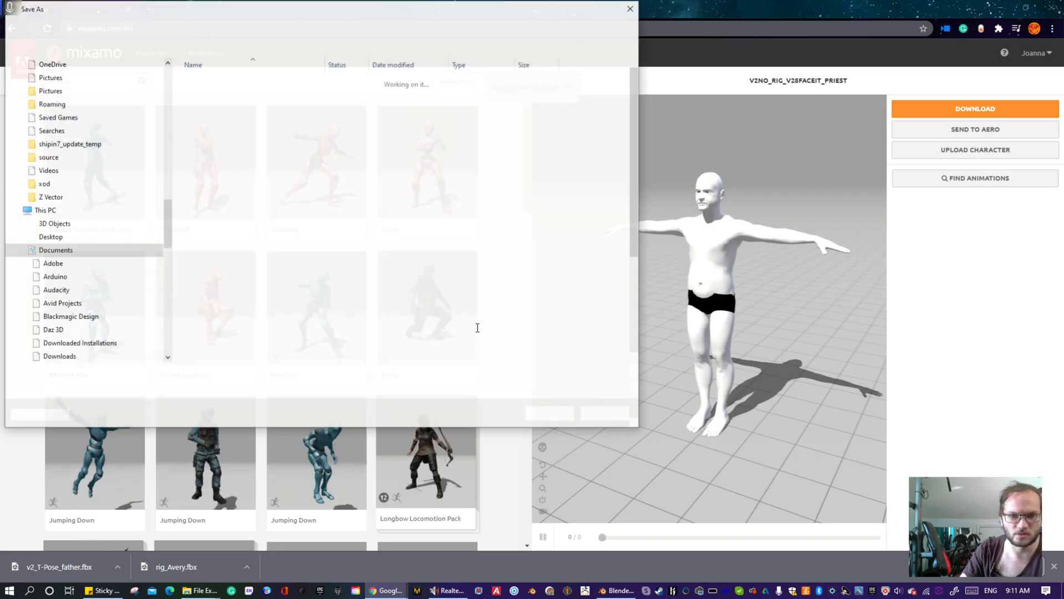
- Set the save location to G:\Spirits in Madness\characters\church-Preacher Priest\7)FACEIT\from mixamo
click(327, 32)
text(G:\Spirits in Madness\characters\church-Preacher Priest\7)FACEIT\from mixamo)
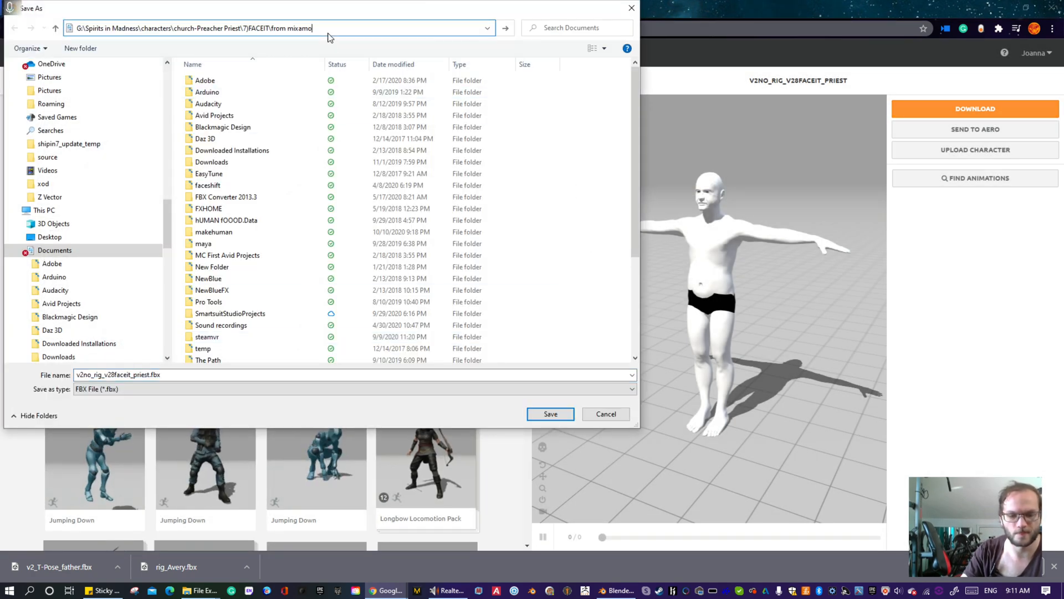
key(Return)
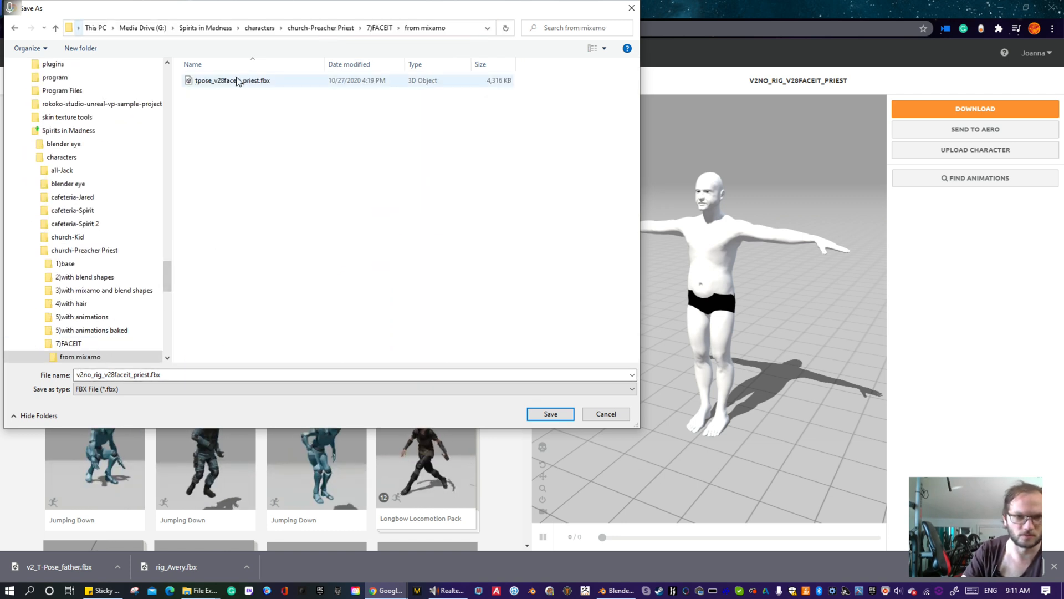
- Name the download v2_tpose_priest.fbx, based on the existing T-pose file's name, and save it
click(238, 81)
double_click(108, 375)
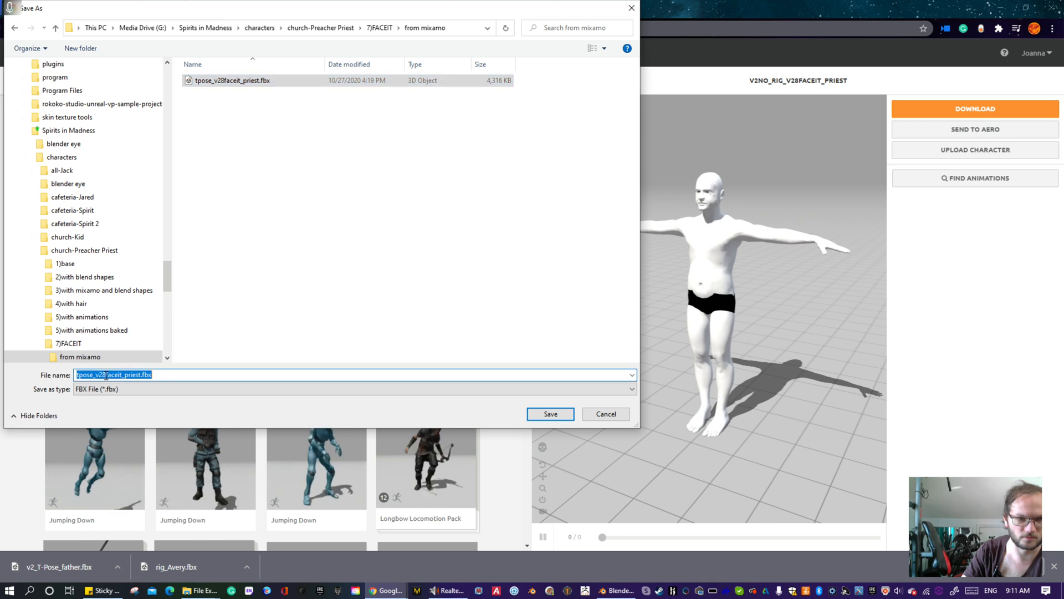
click(107, 373)
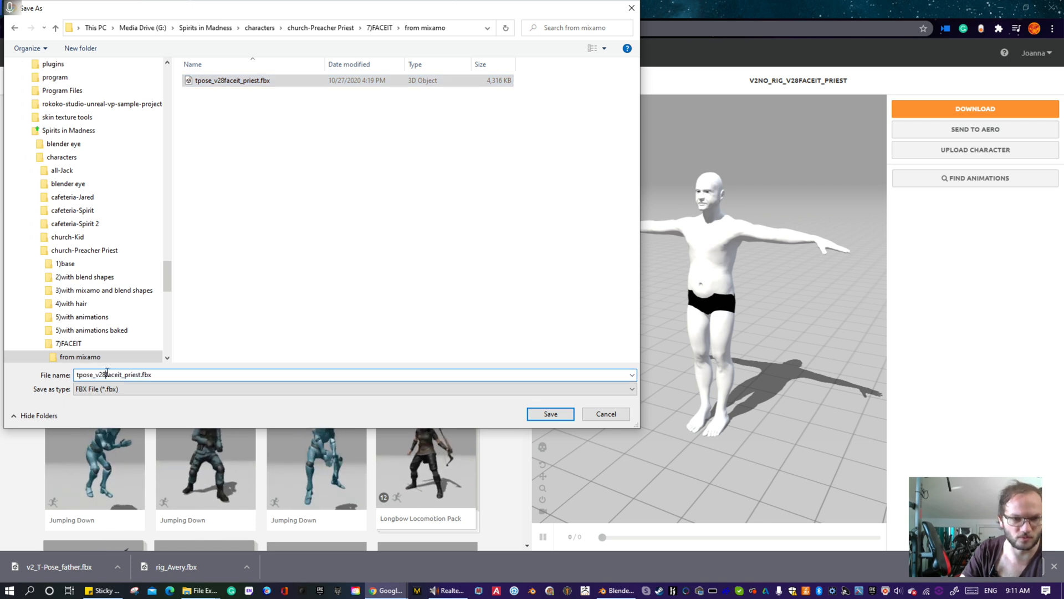
key(BackSpace)
key(BackSpace)
key(BackSpace)
key(BackSpace)
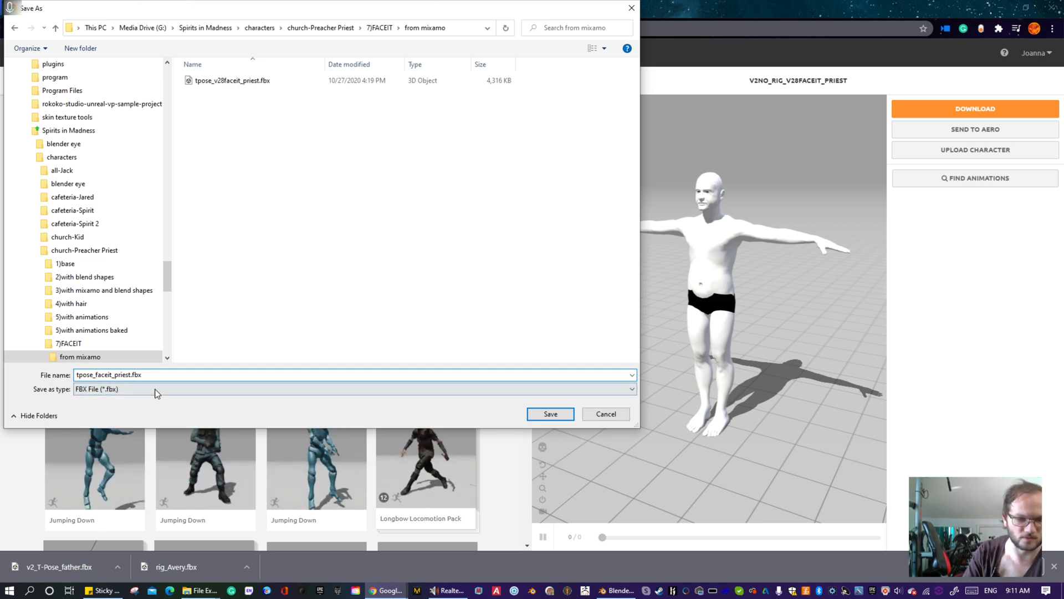
key(BackSpace)
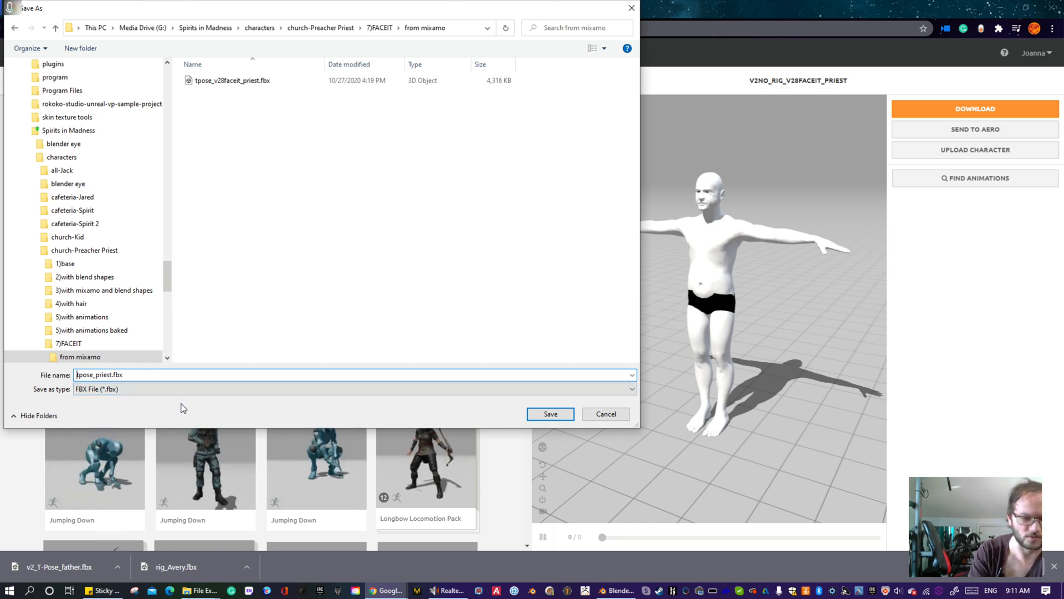
text(v)
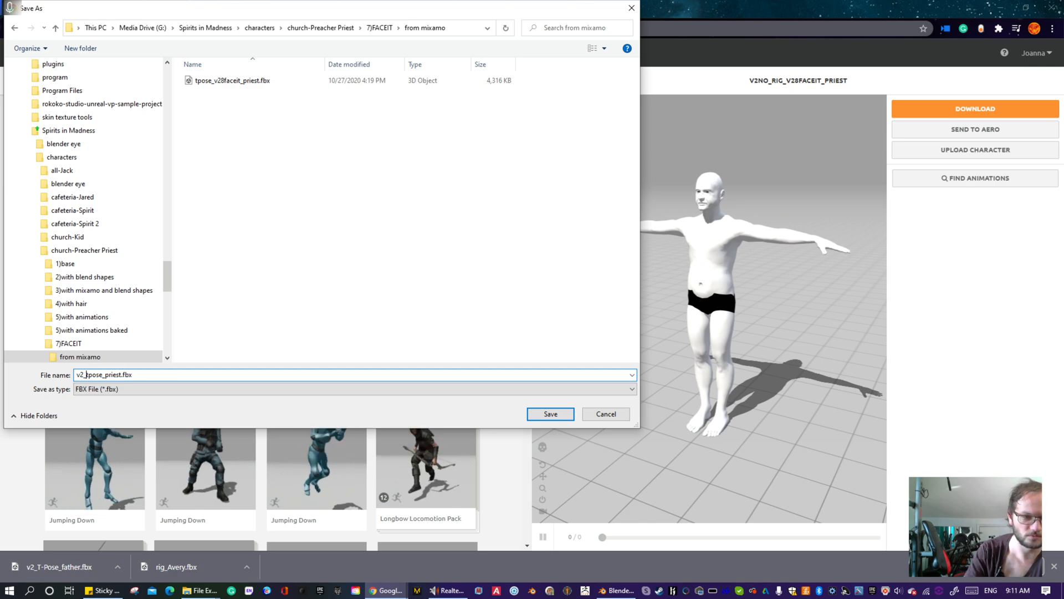
text(2_)
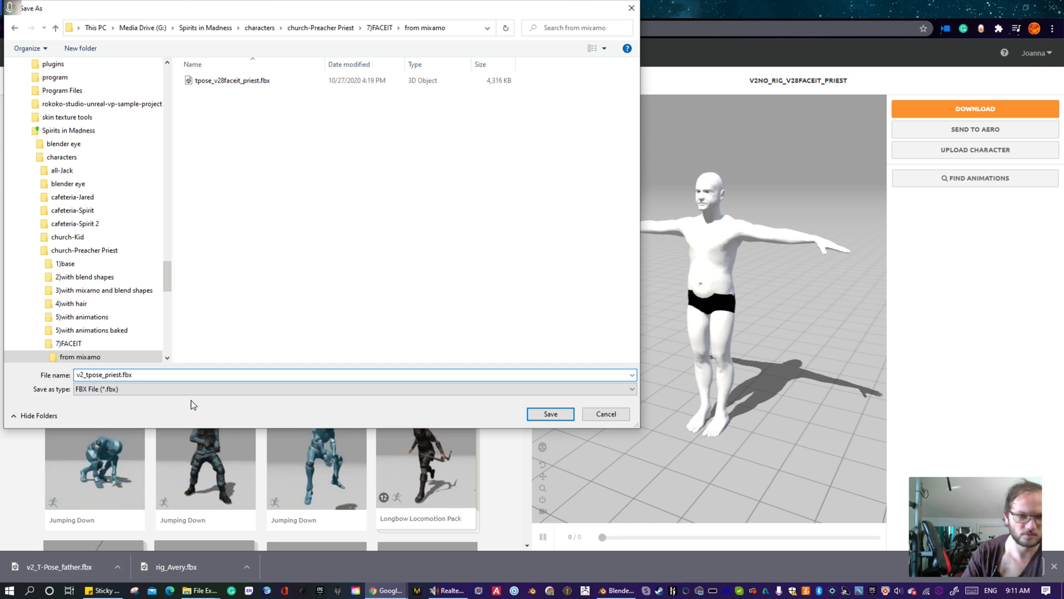
click(555, 417)
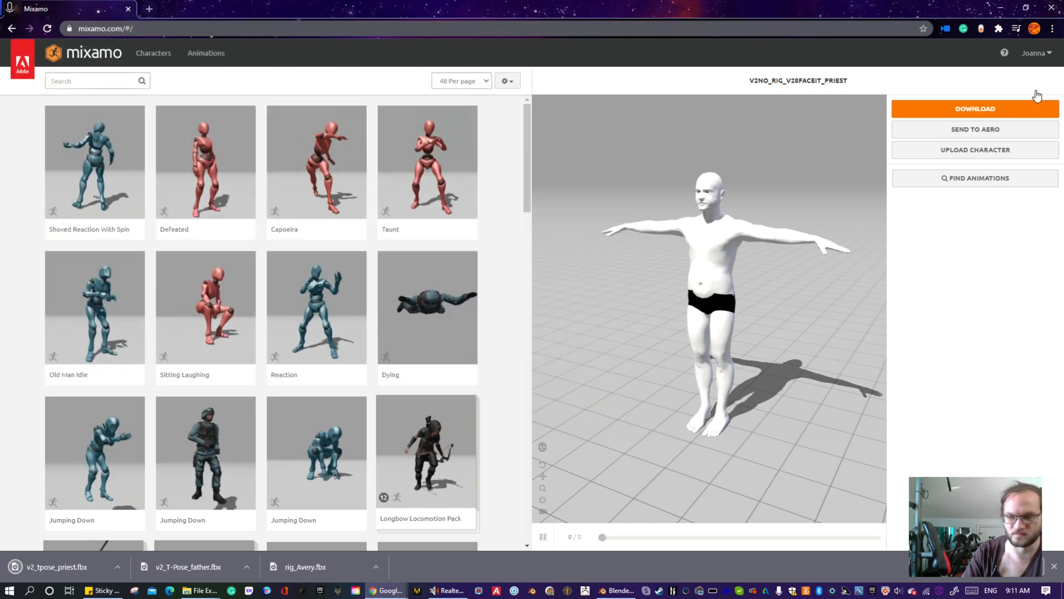
- Switch to Blender and import v2_tpose_priest.fbx from the priest's 7)FACEIT\from mixamo folder as FBX
click(1000, 9)
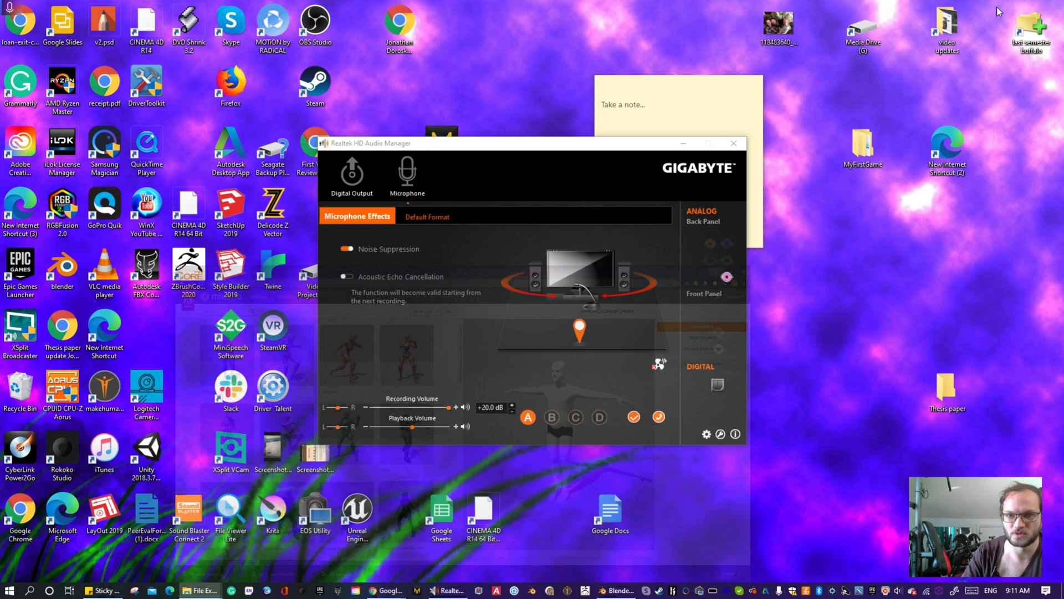
click(618, 591)
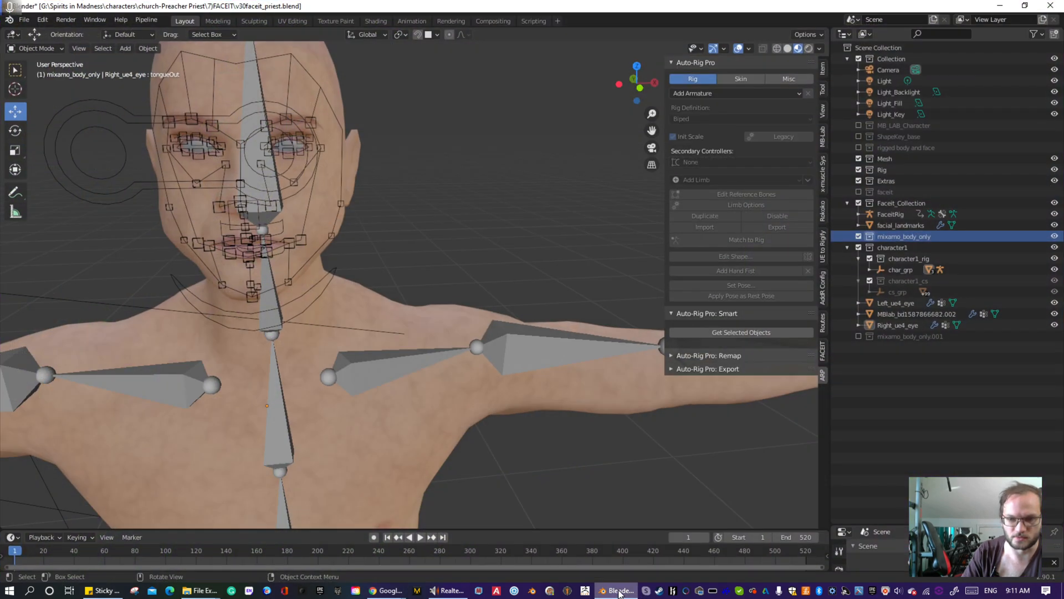
middle_drag(405, 193, 449, 184)
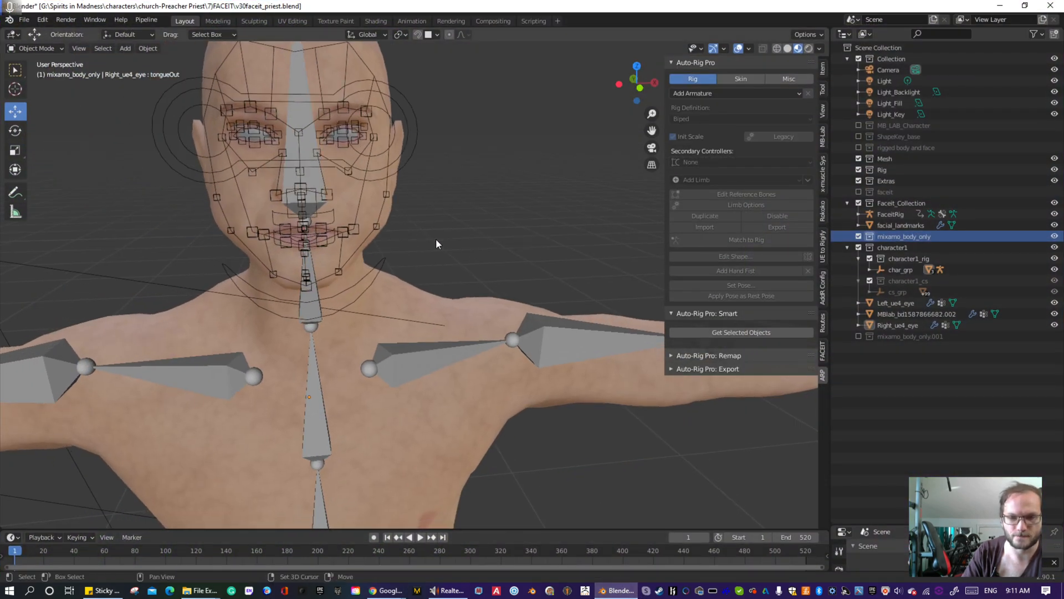
middle_drag(436, 244, 454, 253)
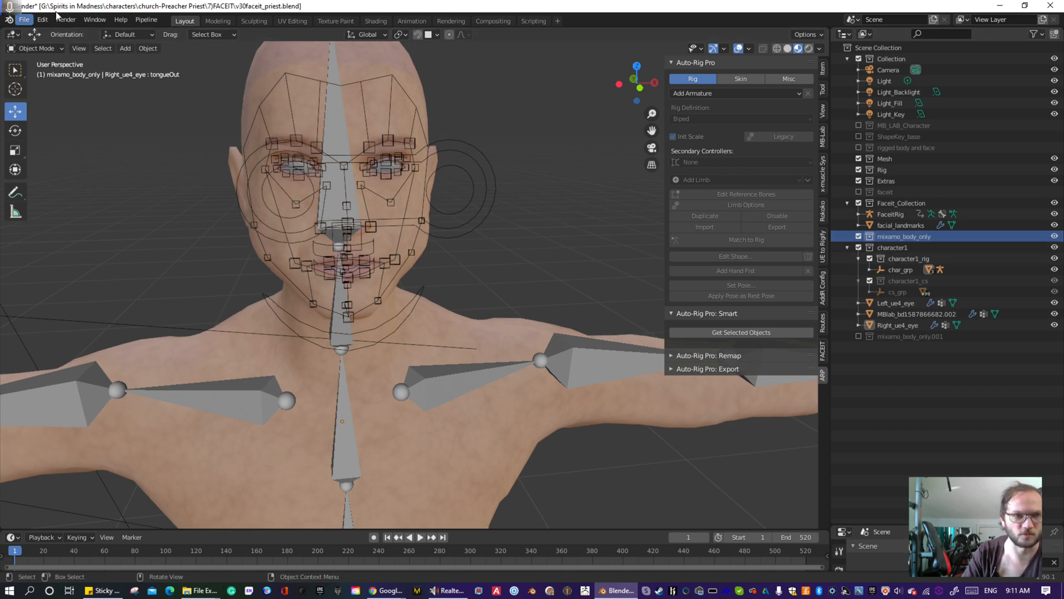
click(24, 20)
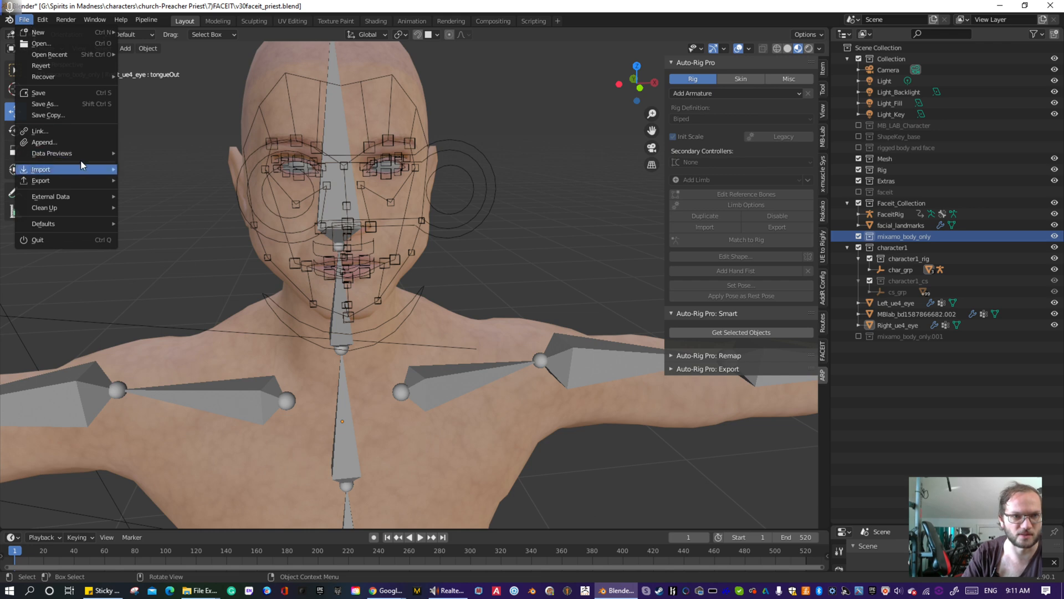
mouse_move(56, 168)
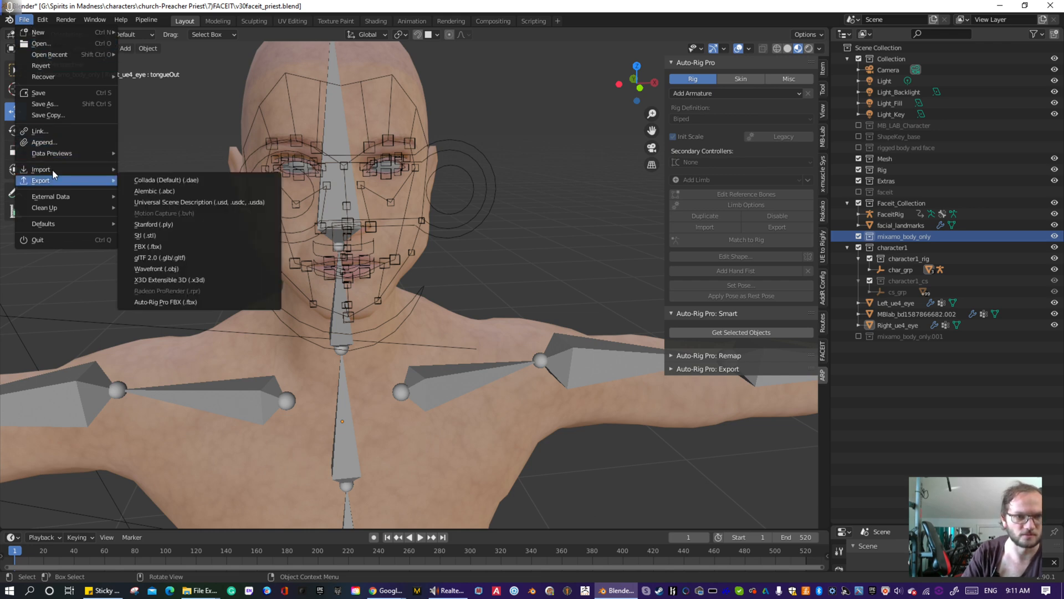
click(148, 235)
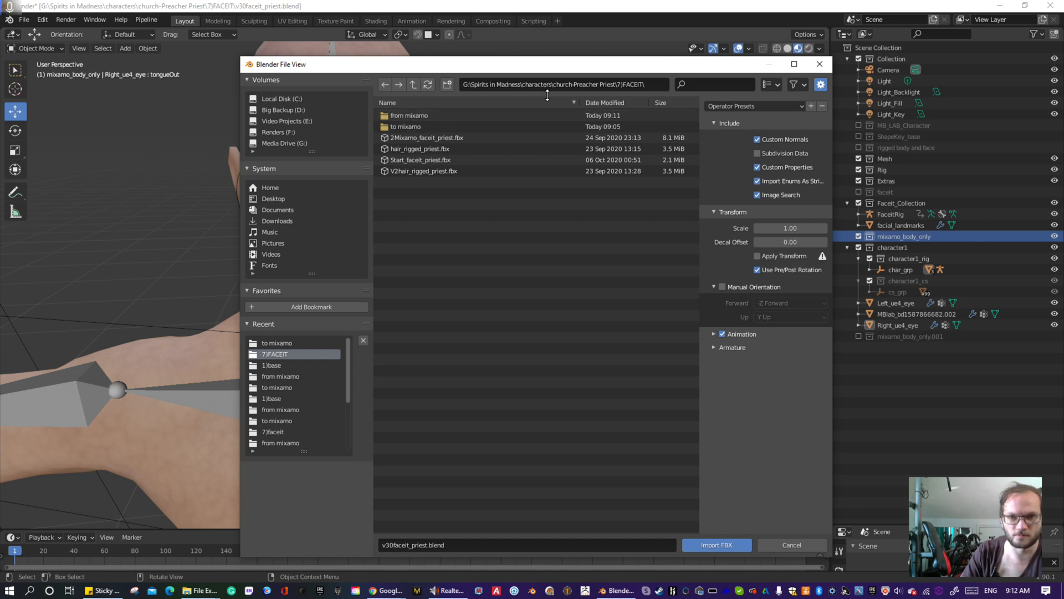
click(410, 115)
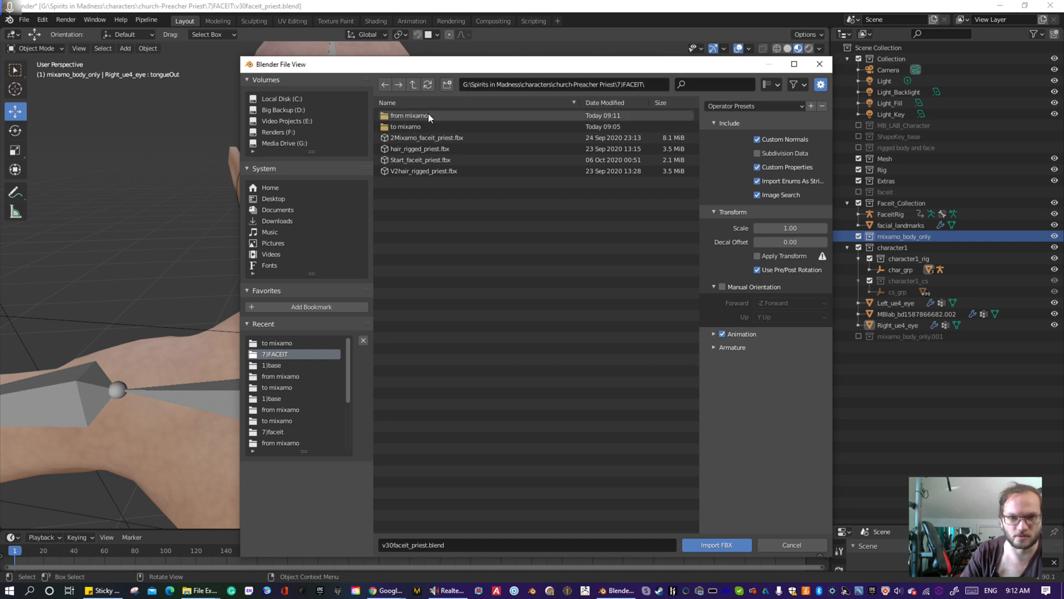
click(431, 128)
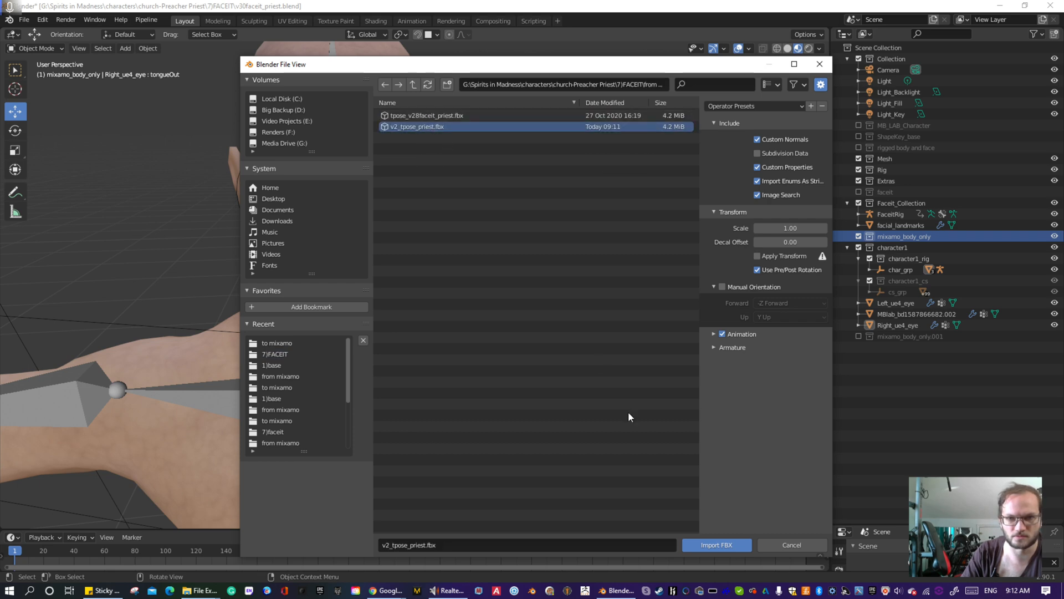
click(715, 544)
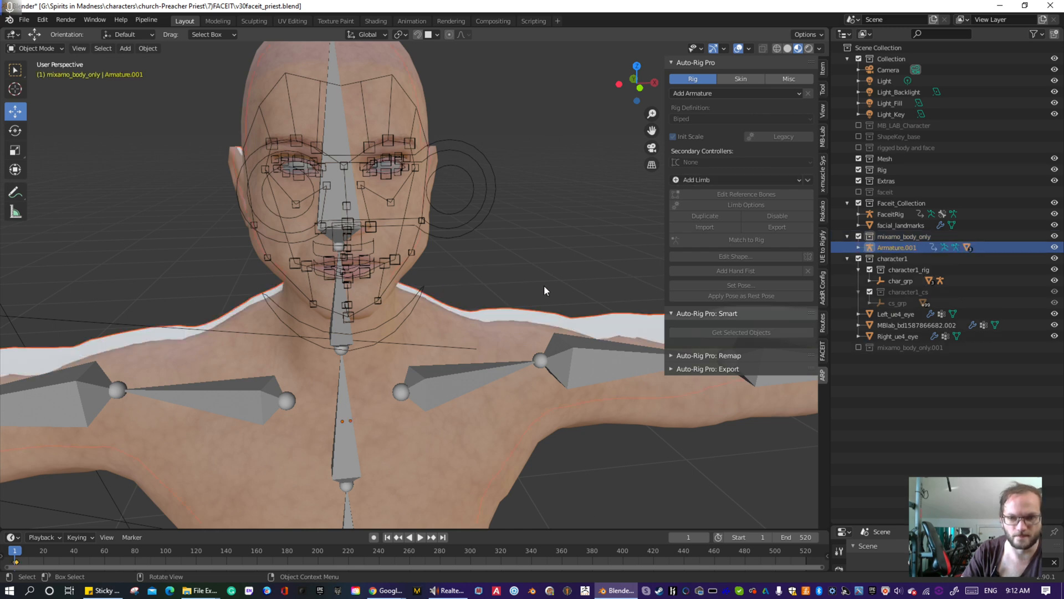
- Link the materials of the original body MBlab_bd1587866682.002 to the imported white Mixamo body
middle_drag(550, 276, 449, 273)
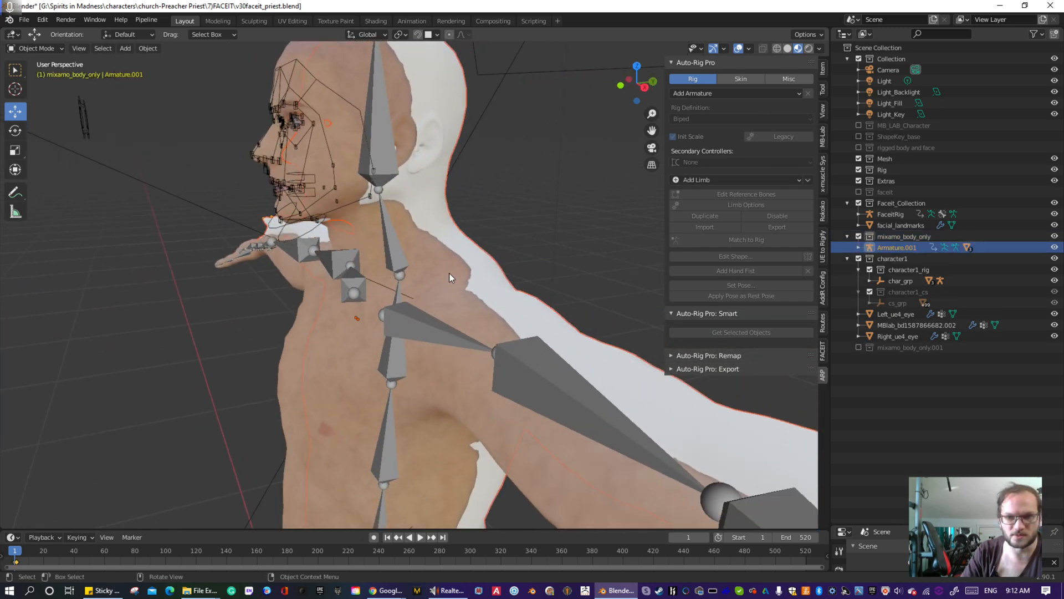
middle_drag(588, 348, 520, 360)
scroll(520, 360, up, 5)
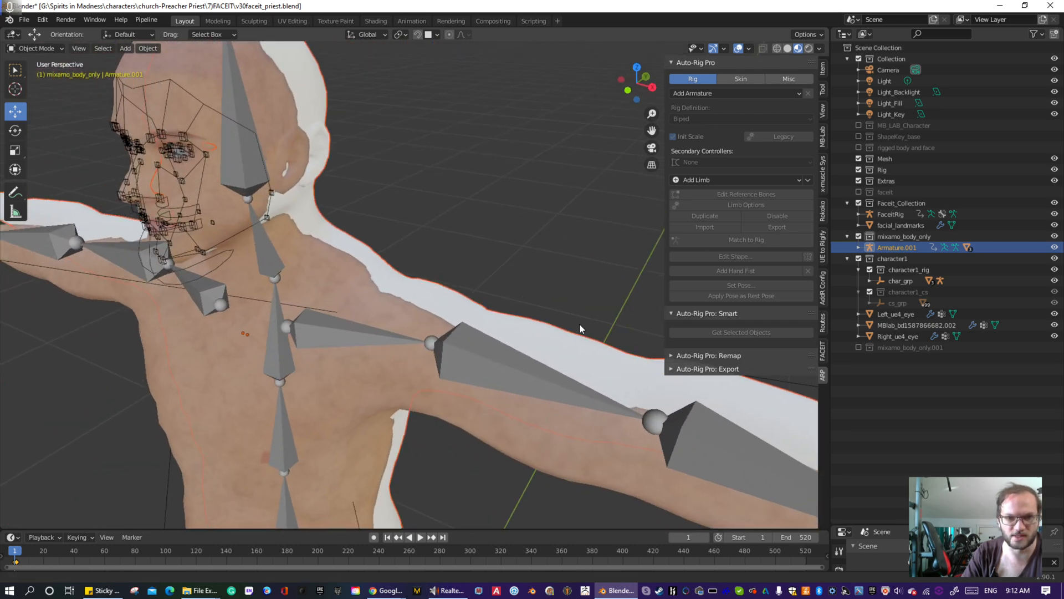
middle_drag(591, 321, 531, 364)
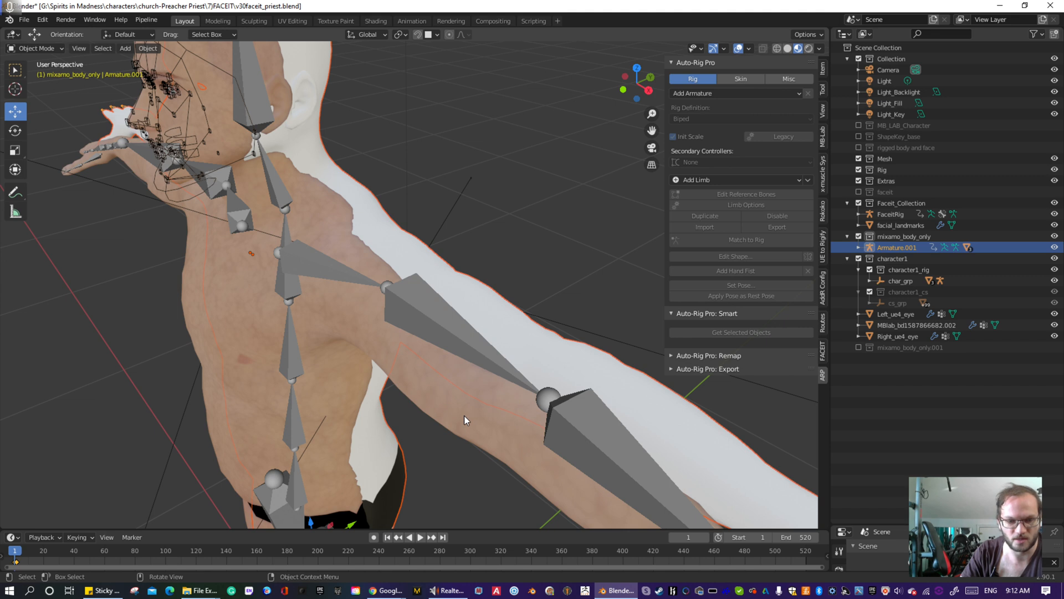
shift+click(443, 405)
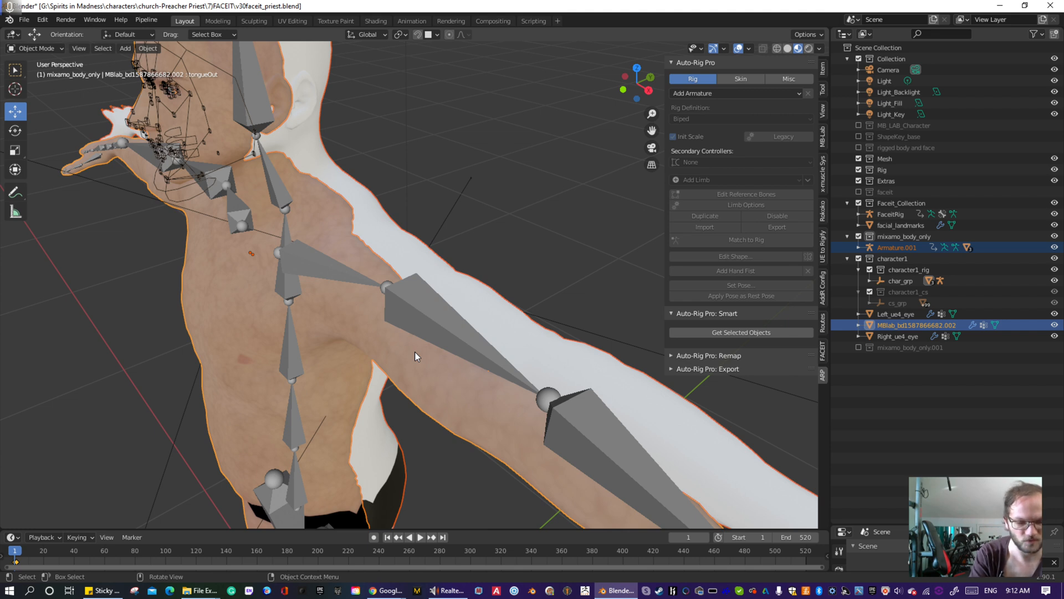
key(ctrl+l)
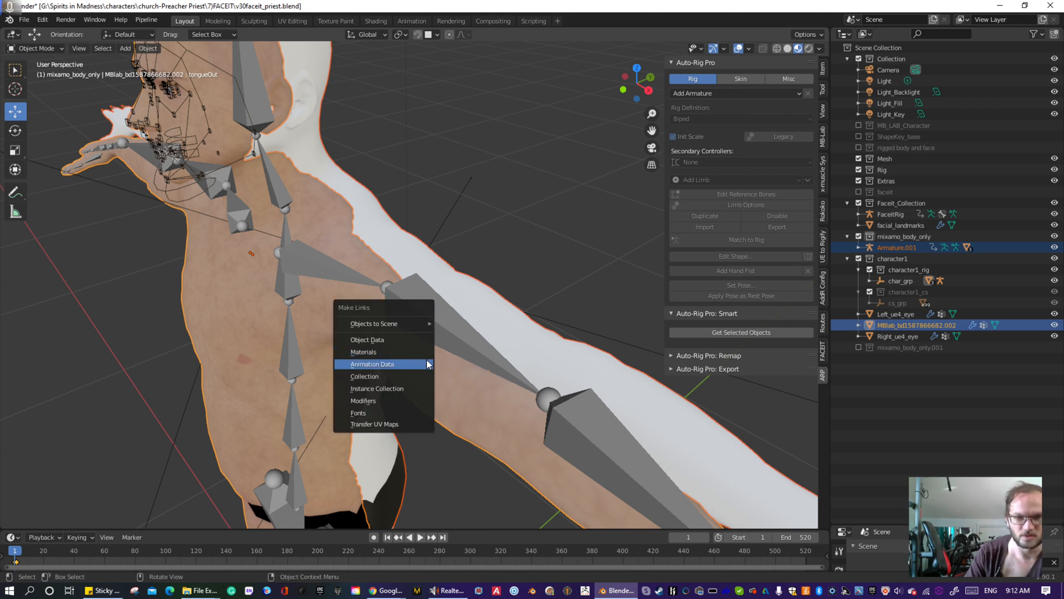
click(385, 351)
middle_drag(335, 374, 347, 331)
click(433, 232)
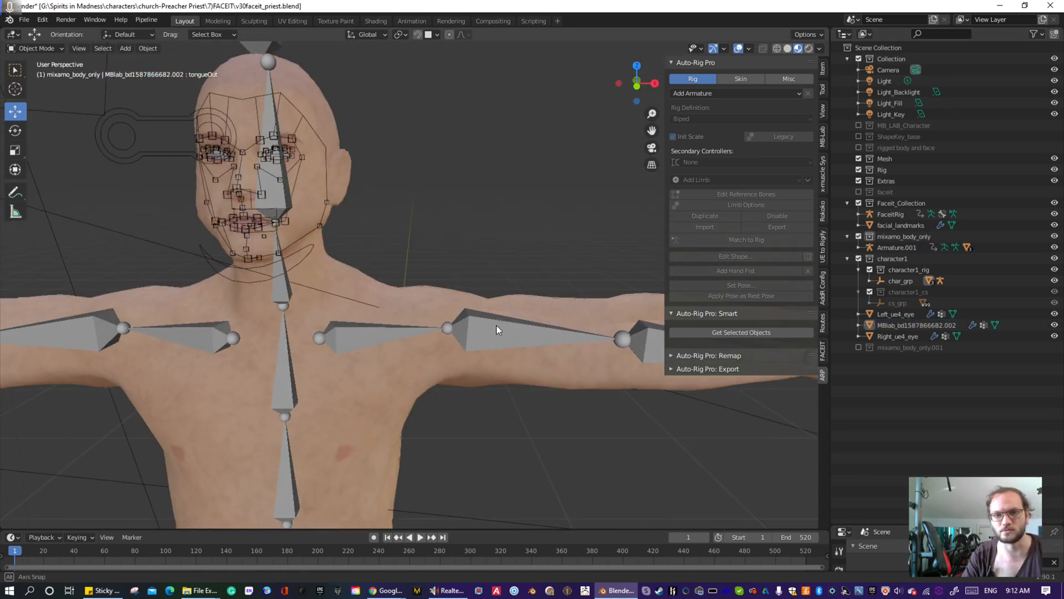
- Hide the original body mesh MBlab_bd1587866682.002 in the viewport
middle_drag(497, 325, 404, 358)
click(420, 336)
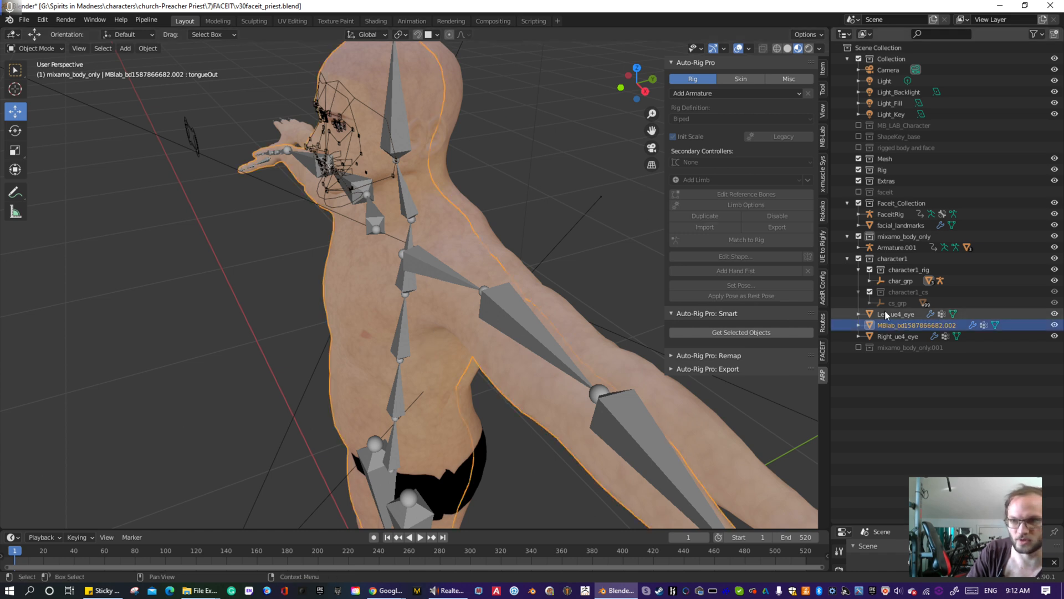
click(1055, 327)
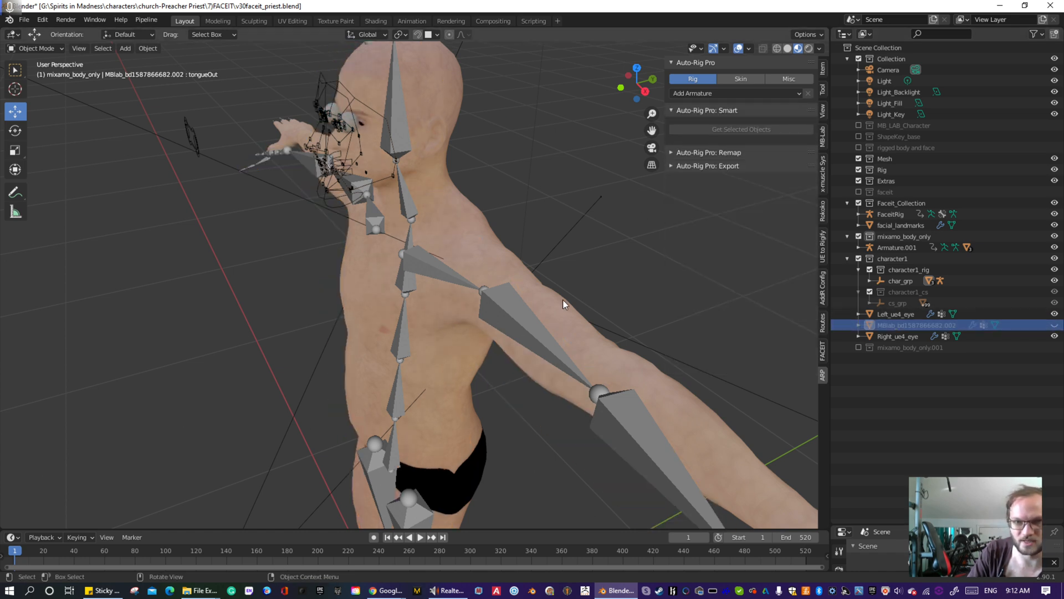
middle_drag(523, 270, 547, 240)
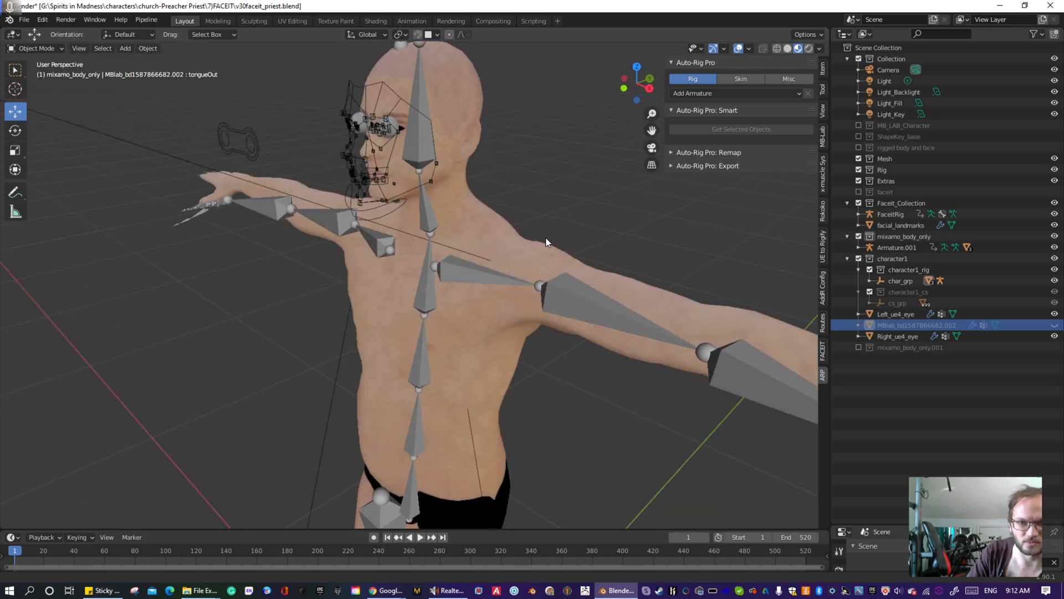
- Link the materials of Left_ue4_eye to the imported left eye Left_ue4_eye.001, and hide the original Left_ue4_eye
shift+middle_drag(426, 145, 482, 209)
scroll(481, 209, up, 4)
middle_drag(548, 188, 368, 261)
scroll(324, 229, up, 3)
click(375, 247)
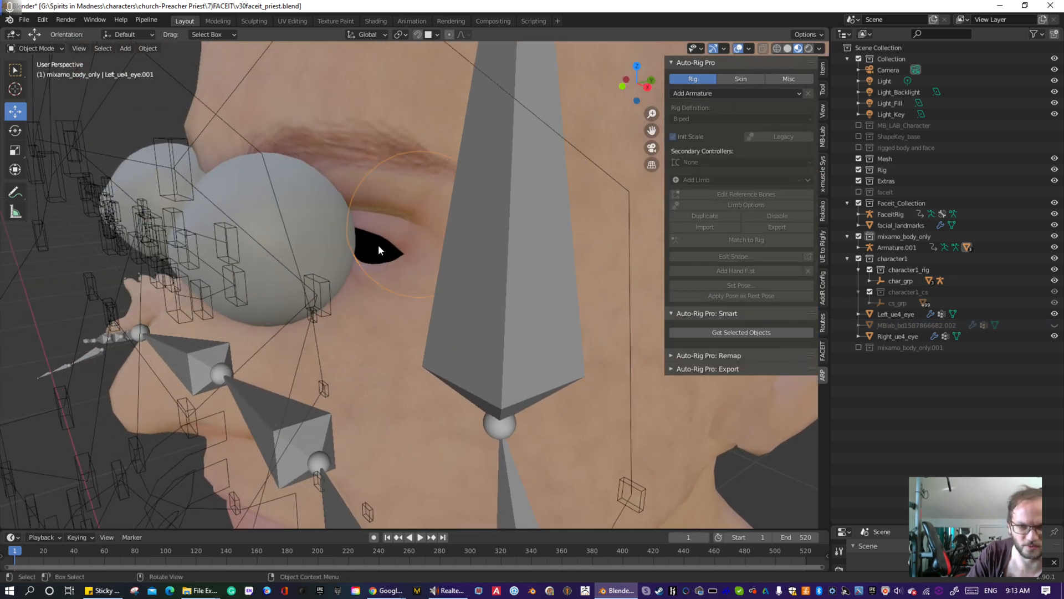
click(244, 208)
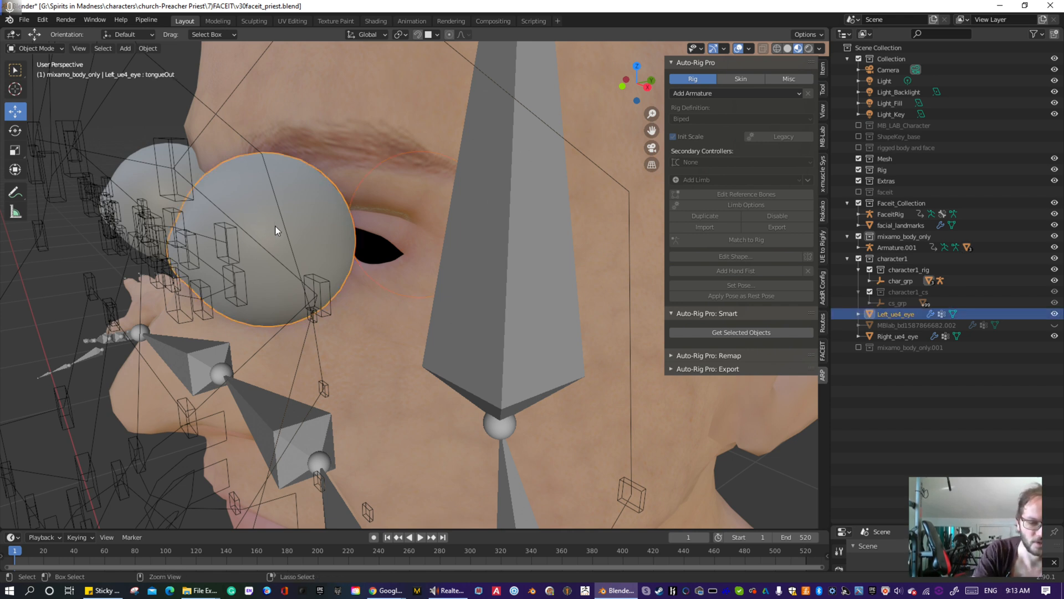
key(ctrl+l)
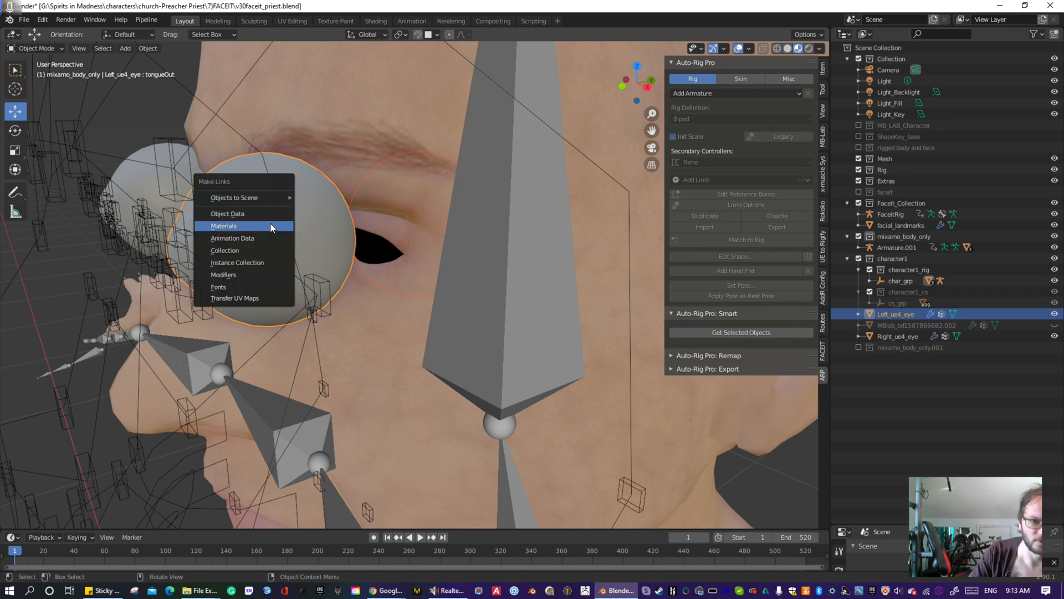
click(270, 227)
click(314, 218)
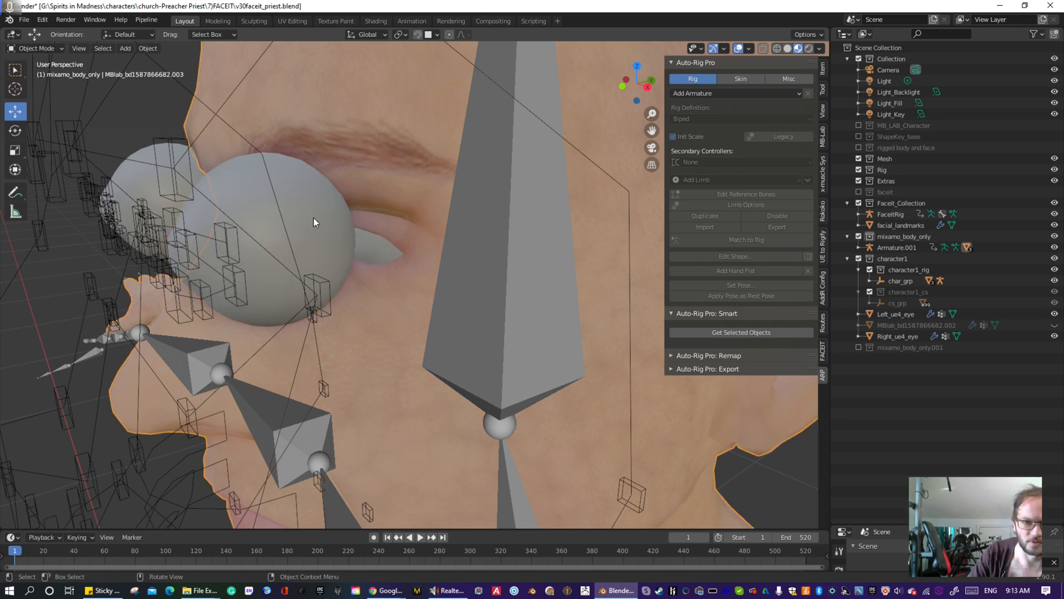
click(954, 314)
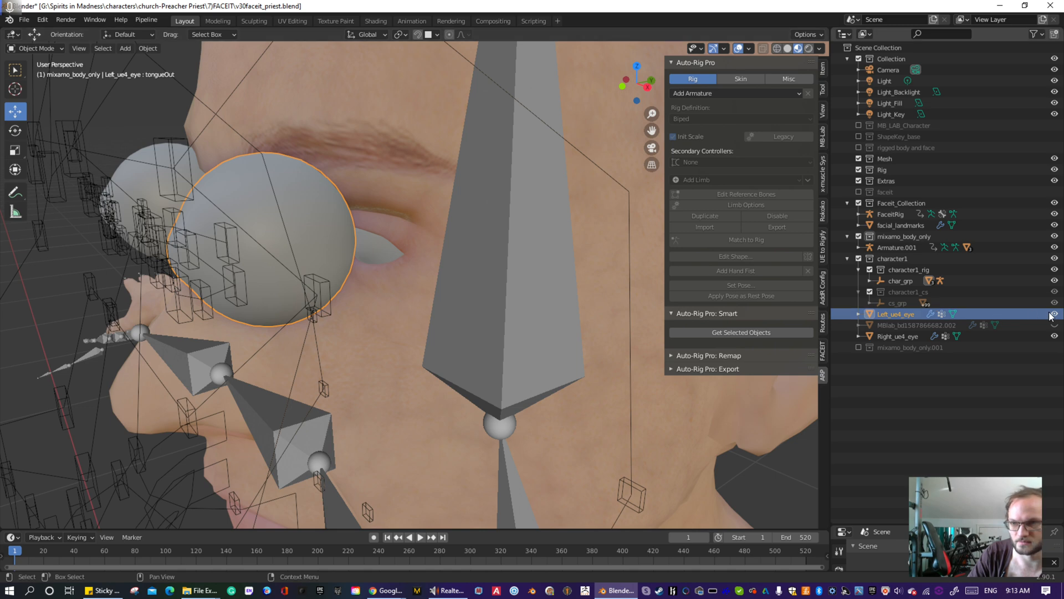
click(1054, 313)
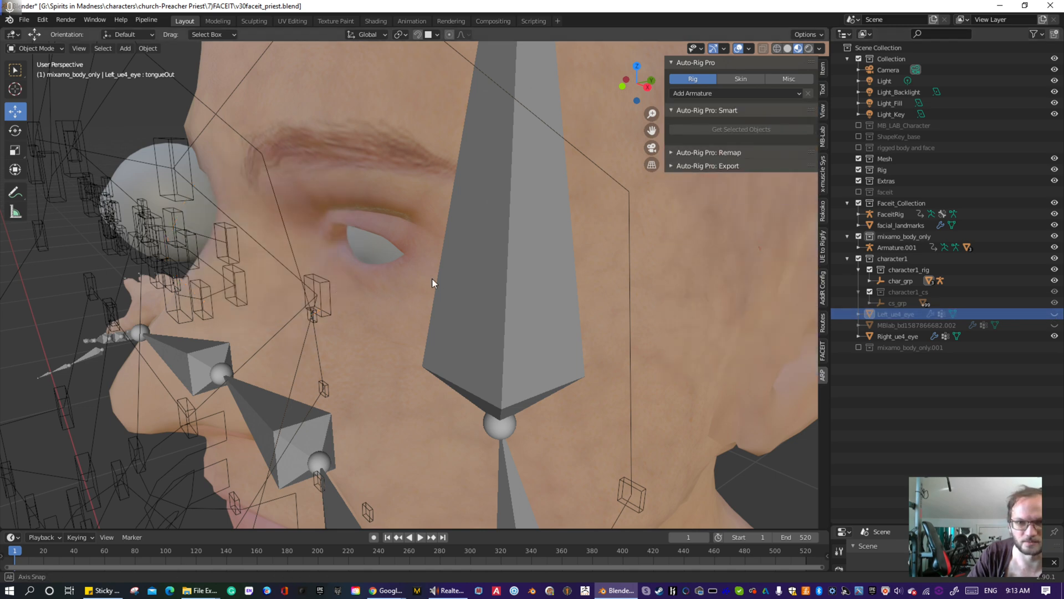
- Link the materials of the original Right_ue4_eye to the imported right eye Right_ue4_eye.001
middle_drag(431, 279, 551, 297)
scroll(467, 364, down, 9)
shift+middle_drag(466, 364, 511, 268)
scroll(517, 324, up, 6)
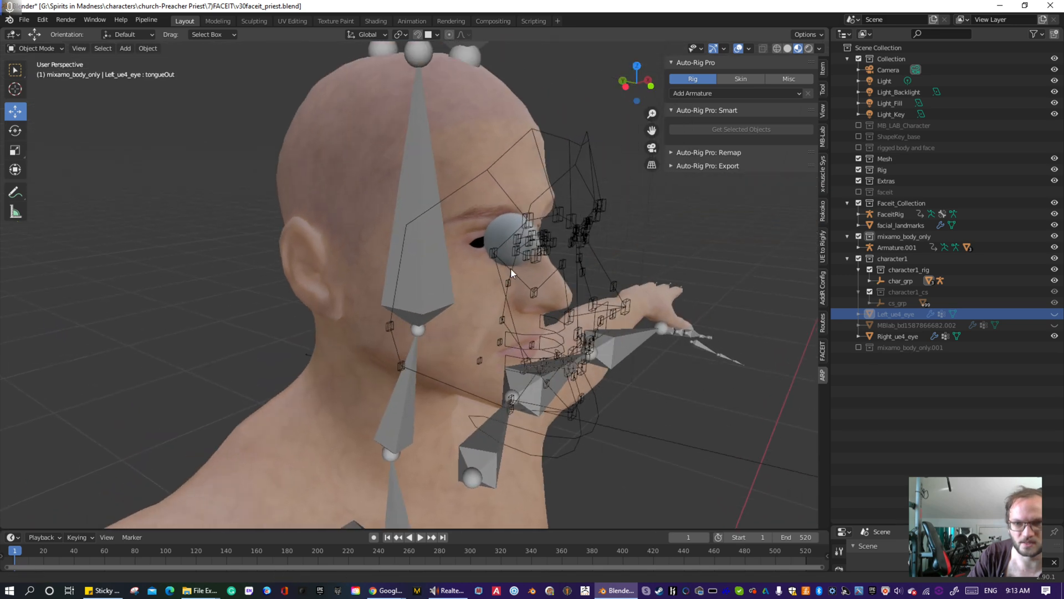
scroll(514, 270, up, 3)
click(531, 216)
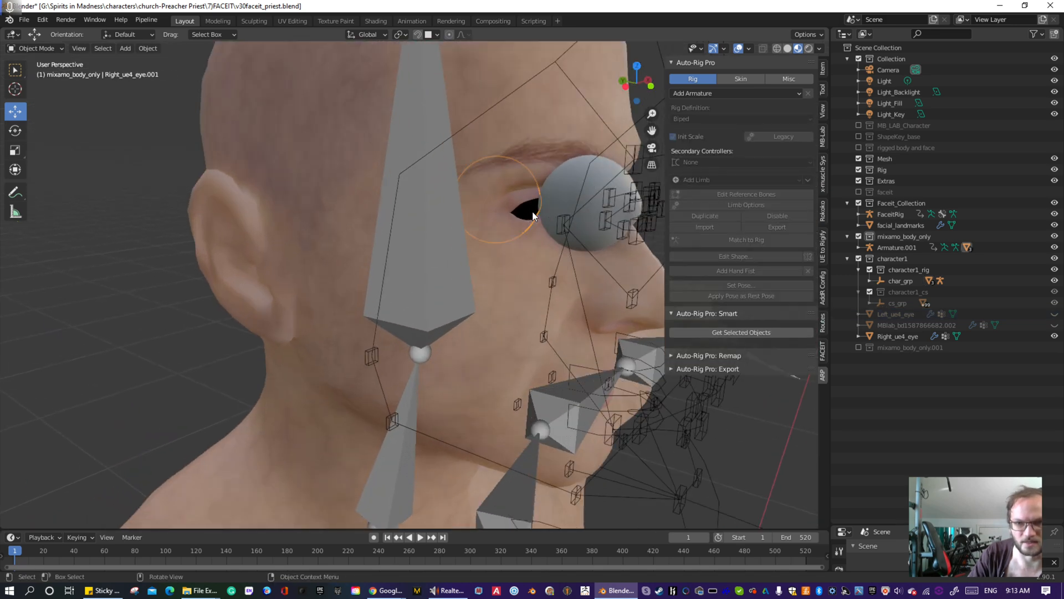
click(558, 201)
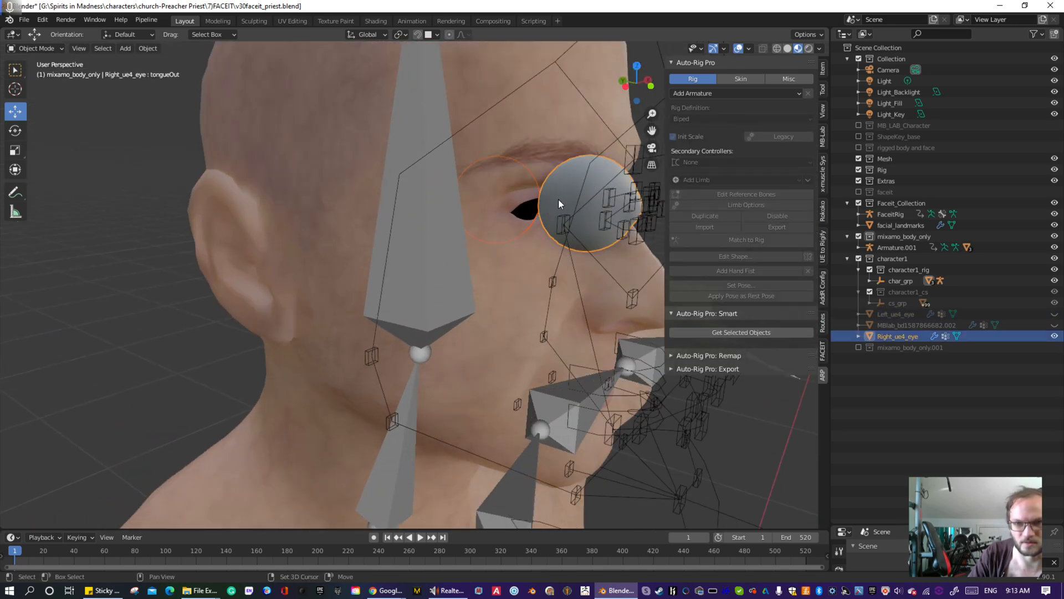
key(ctrl+l)
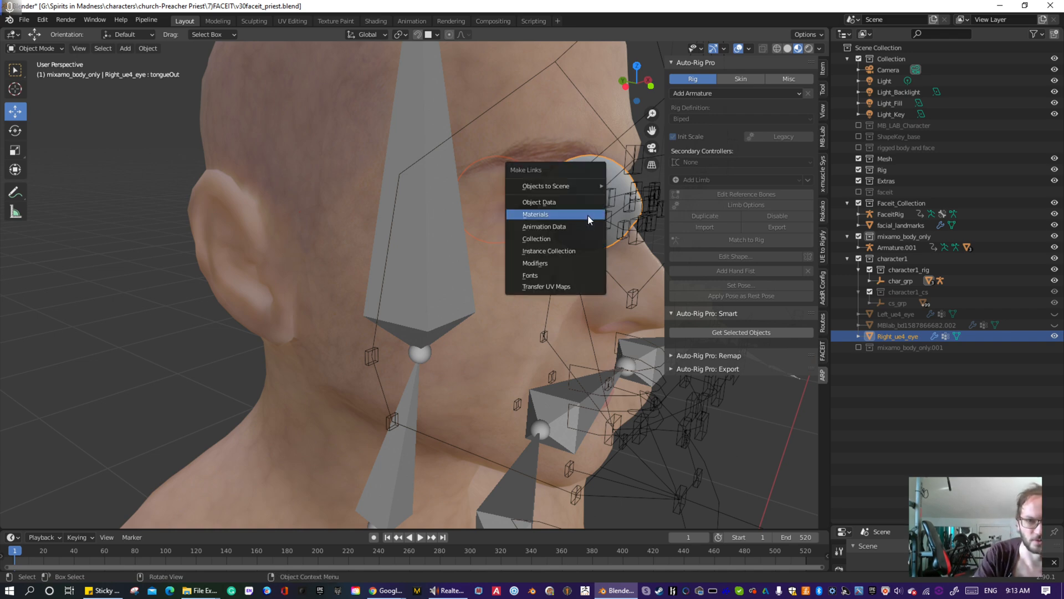
click(557, 215)
- Hide the original Right_ue4_eye in the viewport
middle_drag(557, 251, 312, 196)
click(320, 199)
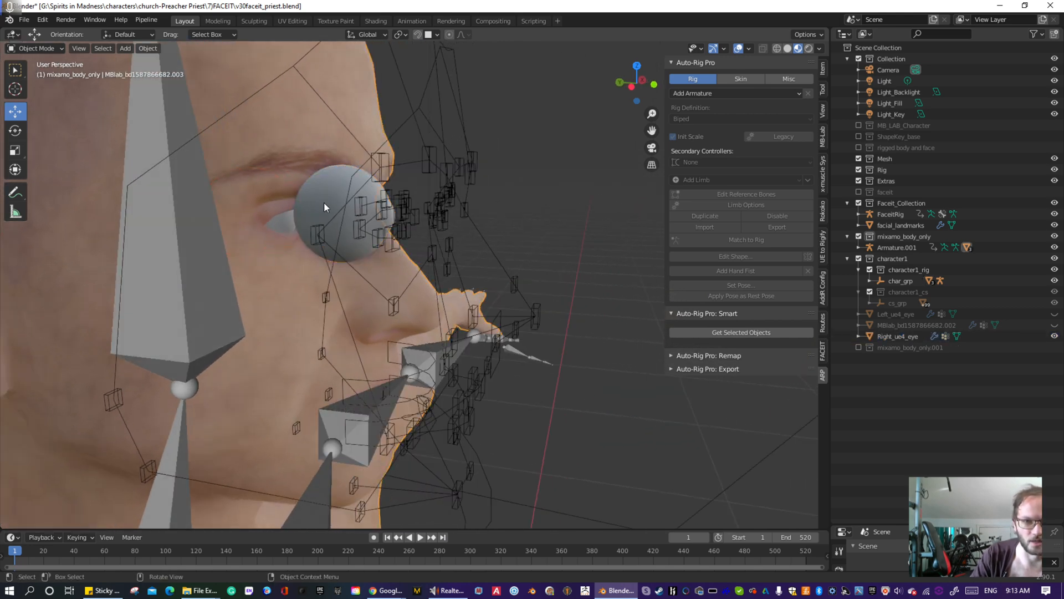
click(323, 198)
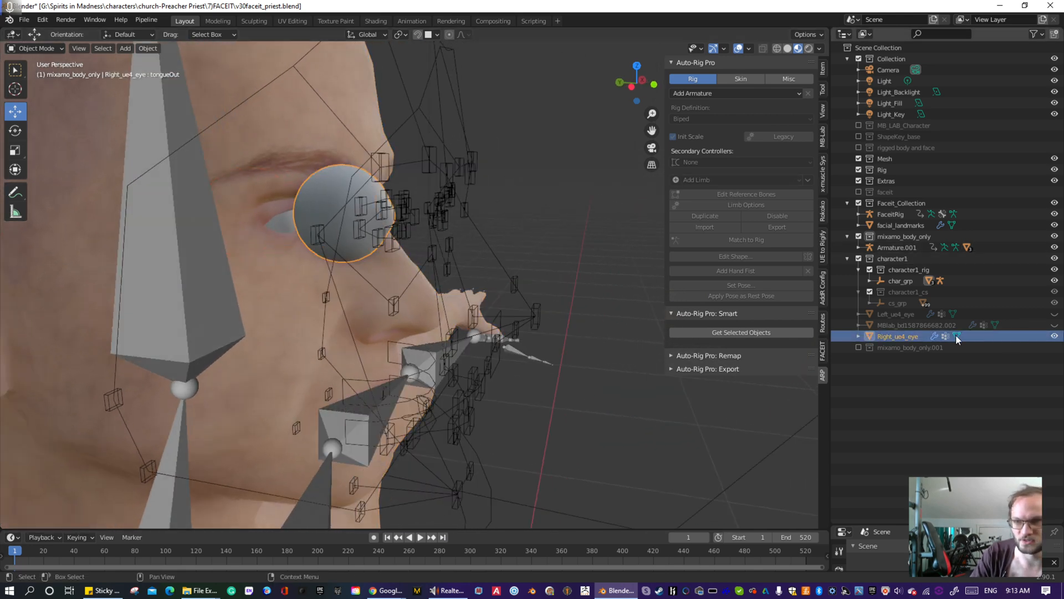
key(h)
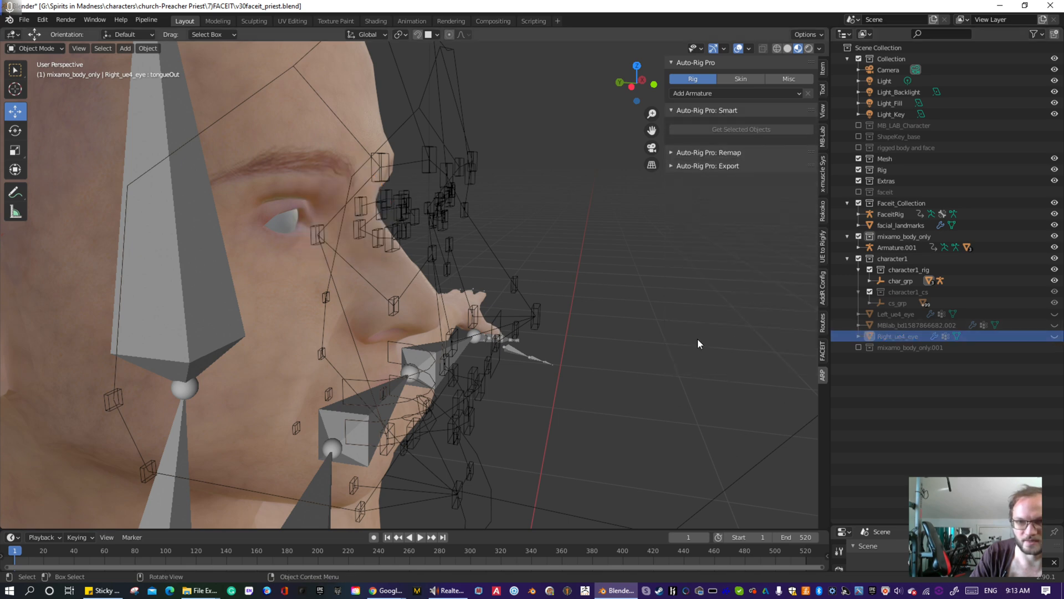
- Exclude the character1 and Faceit_Collection collections from the view layer
middle_drag(698, 338, 580, 332)
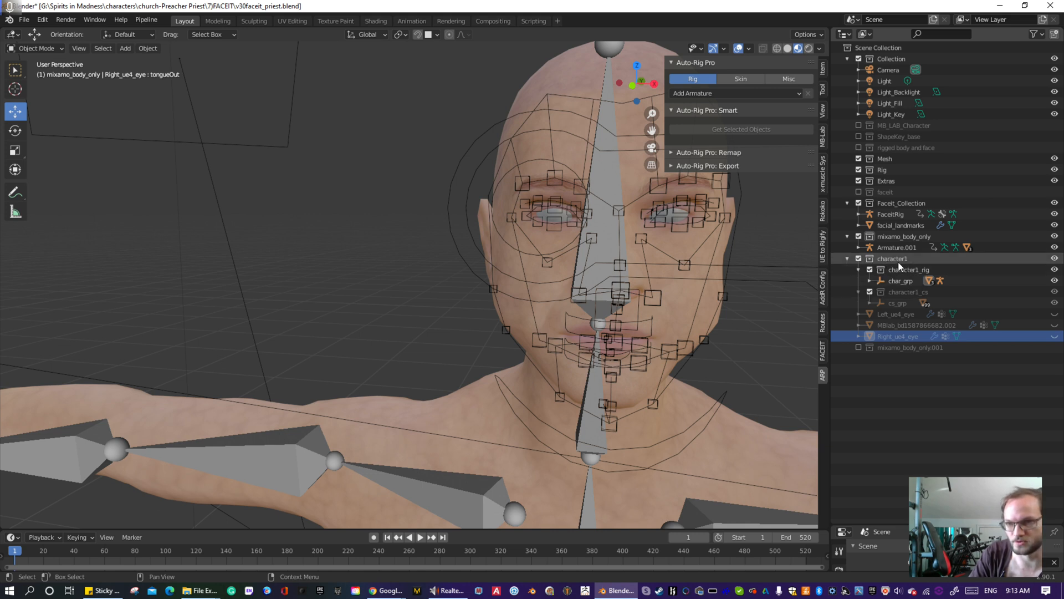
click(860, 259)
middle_drag(750, 297, 729, 251)
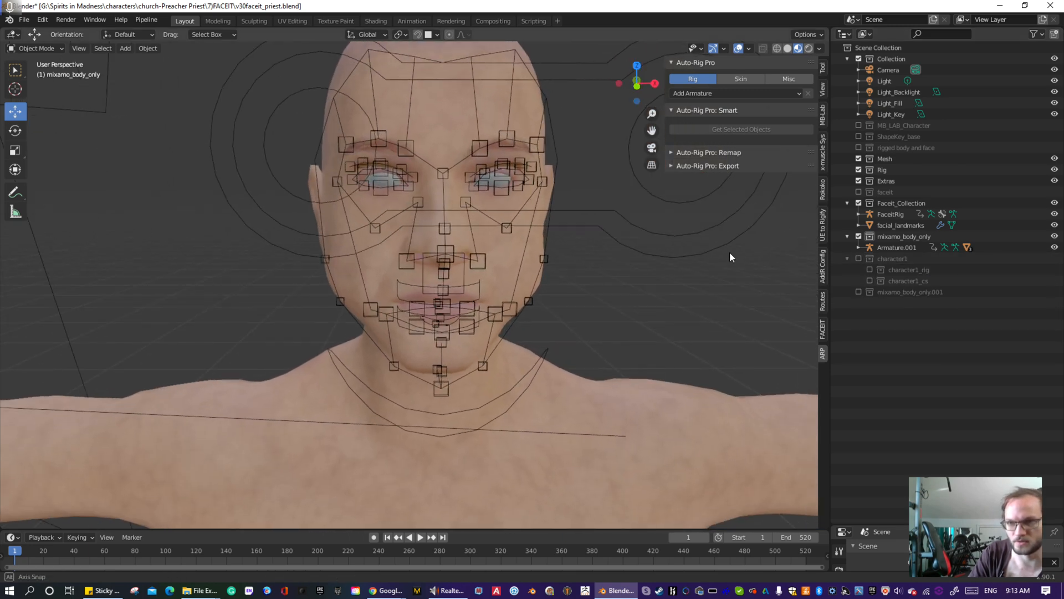
click(859, 204)
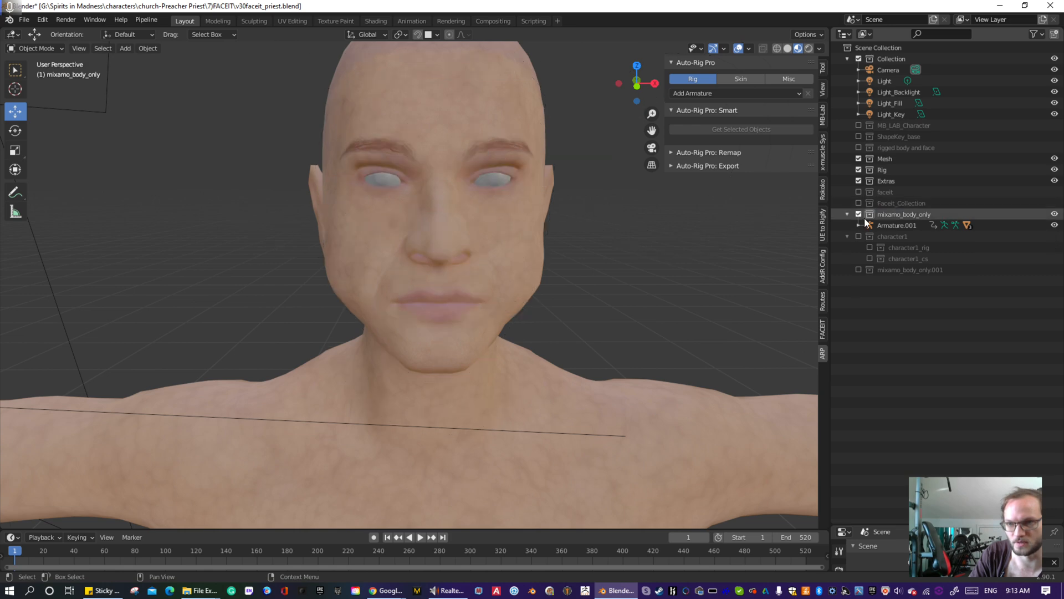
- Examine the imported body from several sides, checking the face, eyes, hands and finger bones
scroll(571, 310, down, 8)
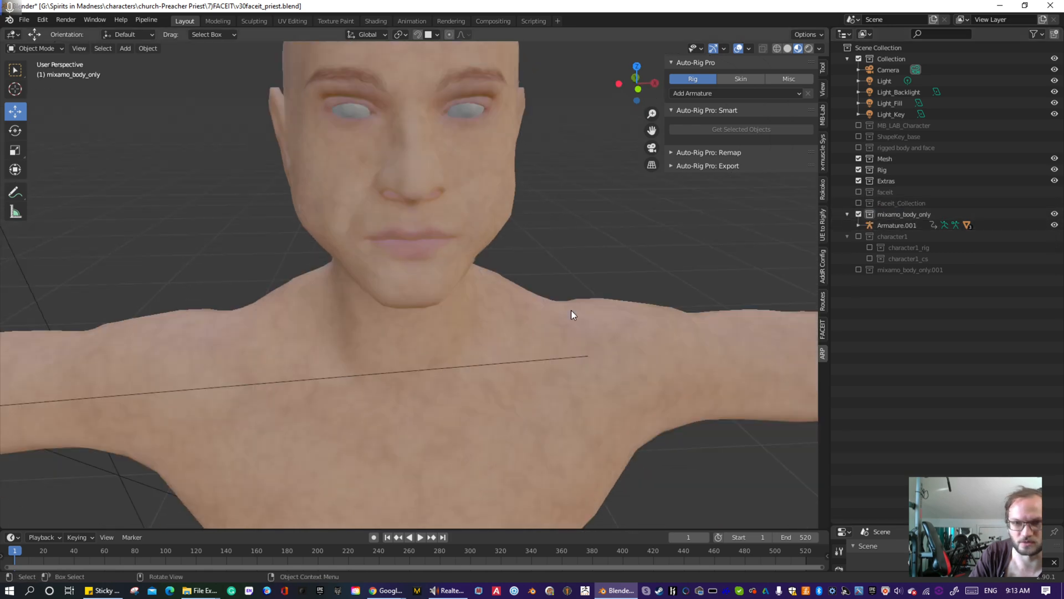
scroll(570, 316, up, 5)
middle_drag(670, 301, 359, 336)
scroll(358, 336, up, 12)
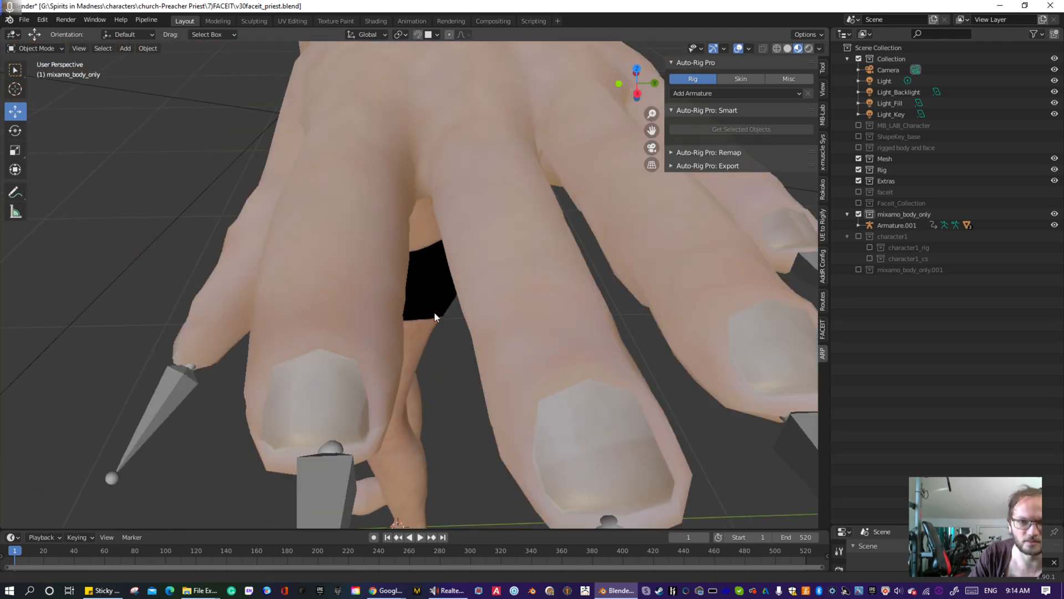
scroll(434, 318, down, 10)
middle_drag(444, 338, 521, 322)
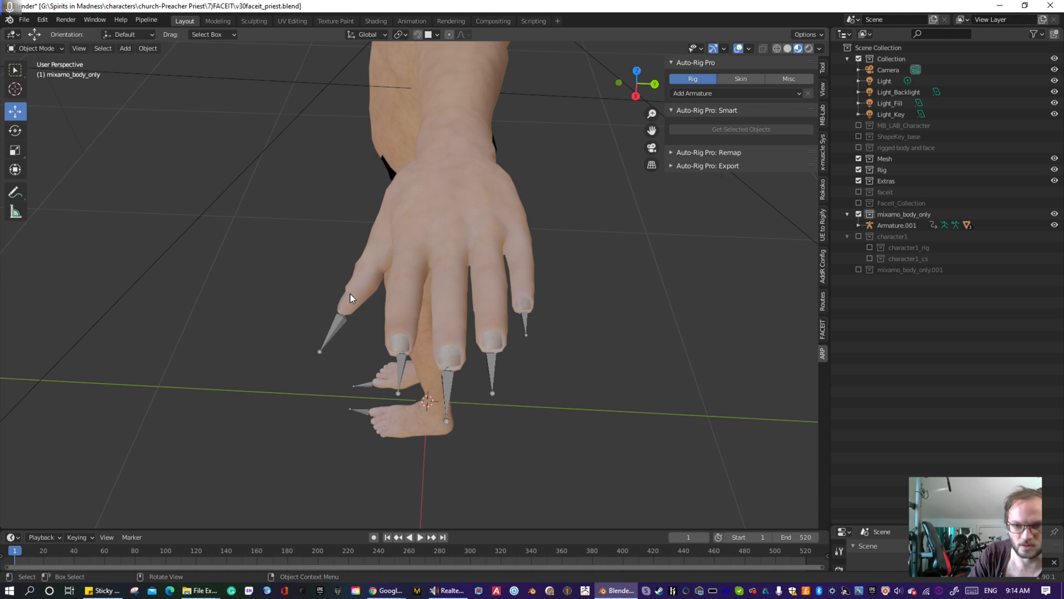
middle_drag(382, 294, 297, 287)
shift+middle_drag(344, 233, 493, 301)
scroll(395, 291, up, 4)
scroll(480, 295, up, 4)
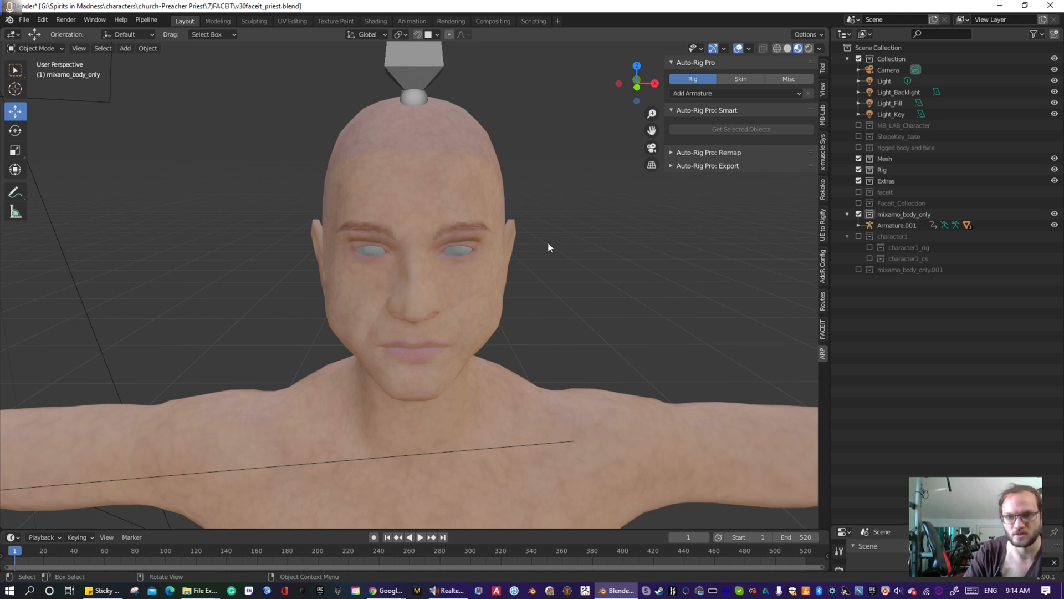
scroll(487, 264, up, 3)
mouse_move(488, 266)
middle_down()
mouse_move(513, 261)
mouse_move(488, 262)
middle_up()
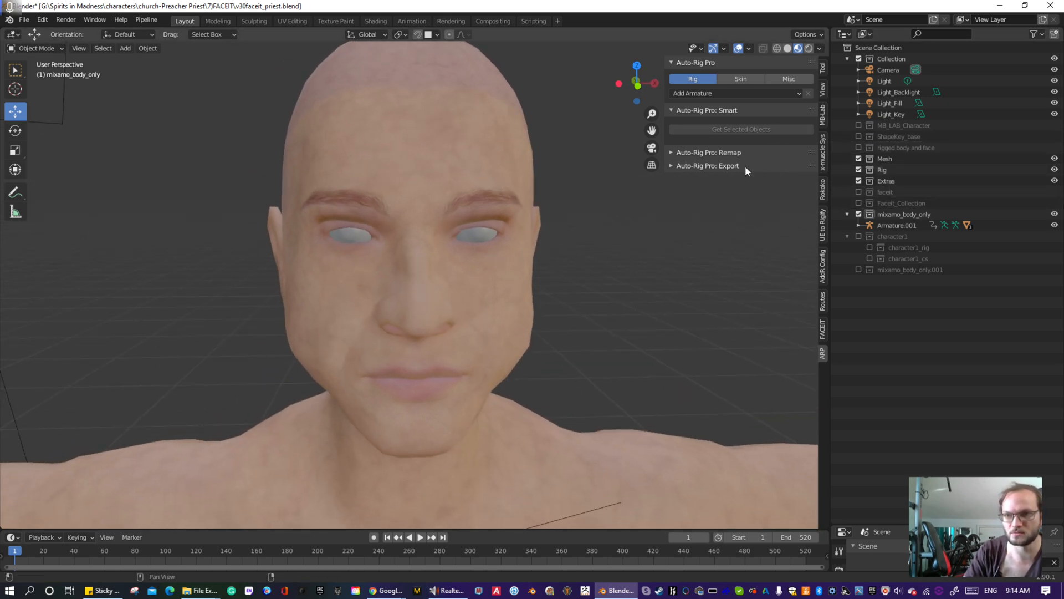
- Enable the faceit collection and hide its body meshes MBlab_bd1587866682.002 and MBlab_bd1587866682.002_arp_temp_skin
click(859, 192)
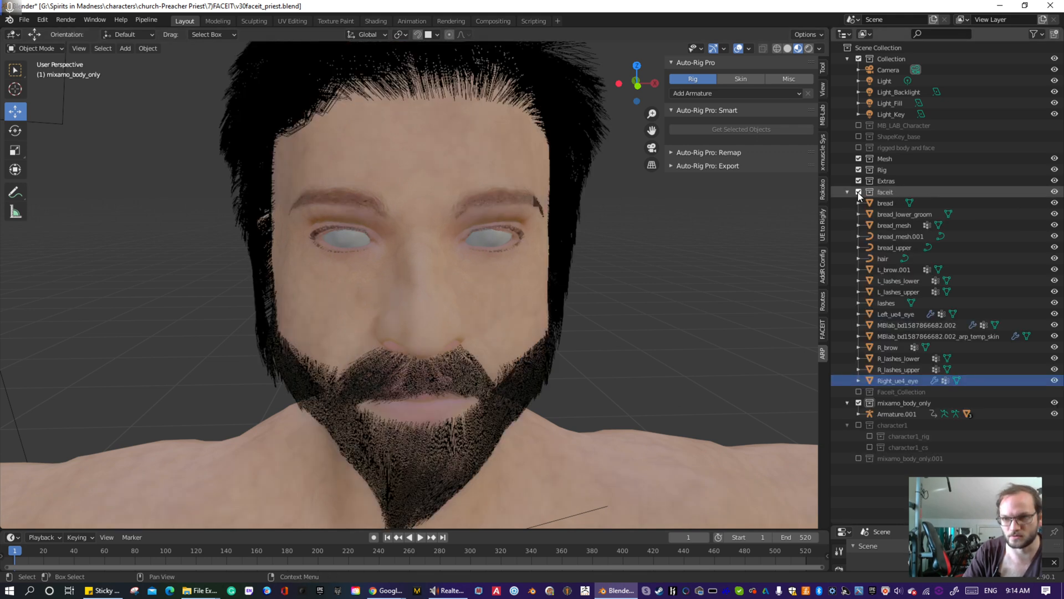
middle_drag(420, 308, 425, 310)
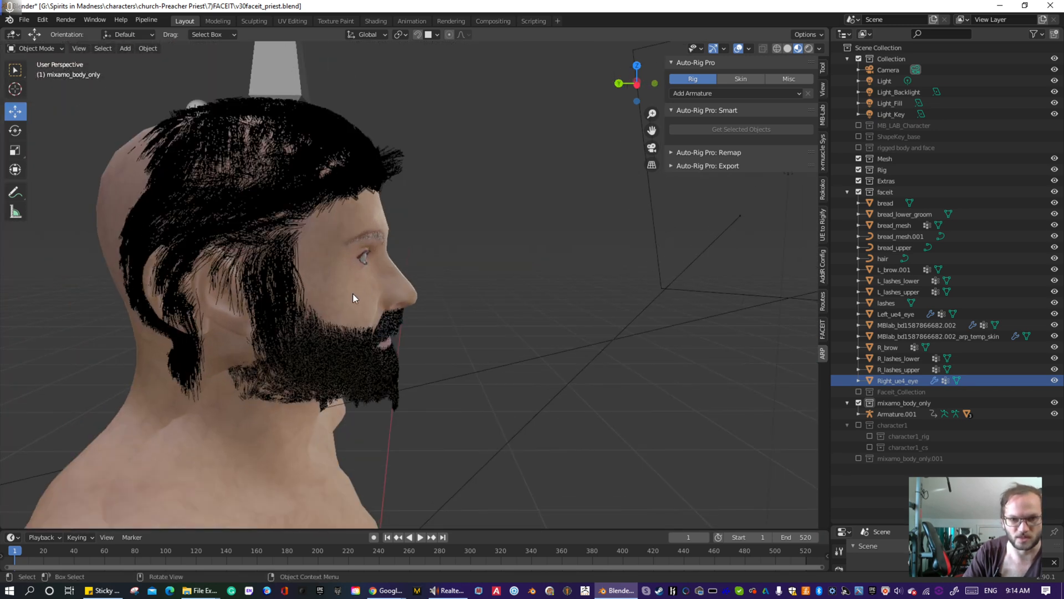
click(352, 294)
click(1055, 336)
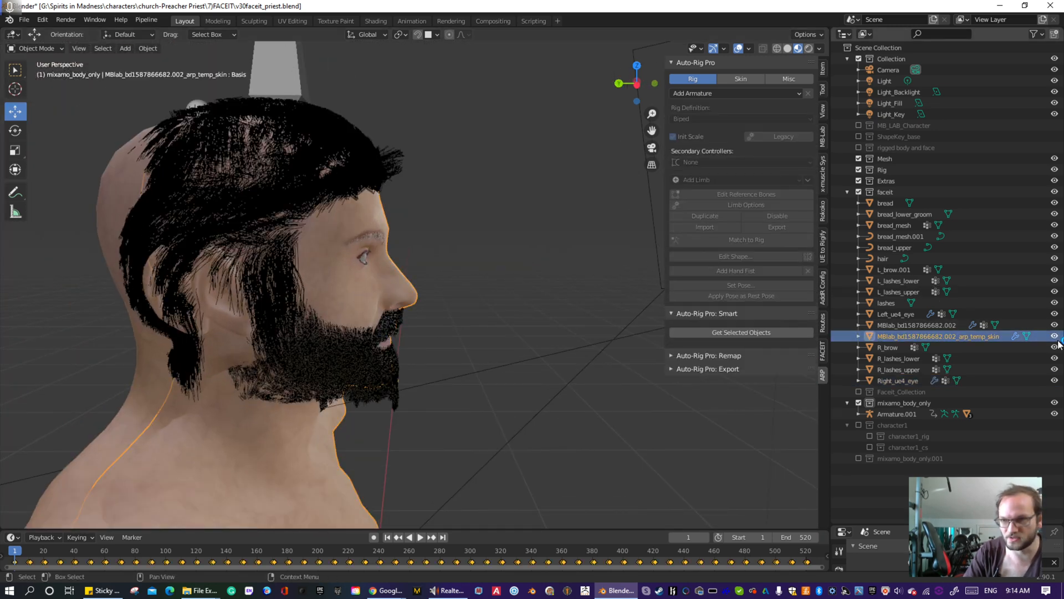
click(1055, 325)
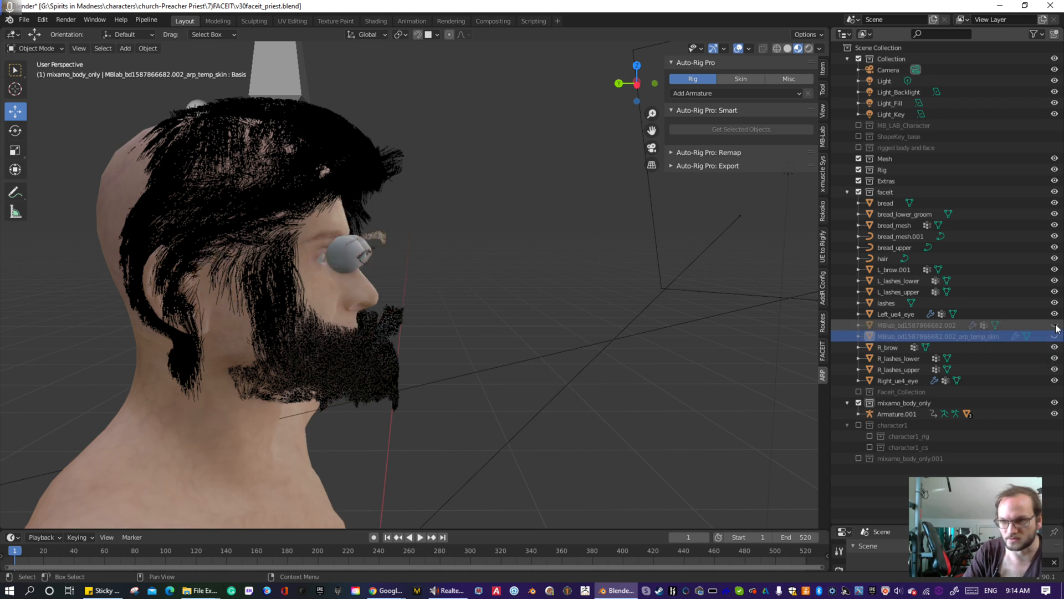
- Hide the original Left_ue4_eye and Right_ue4_eye within the faceit collection
click(342, 266)
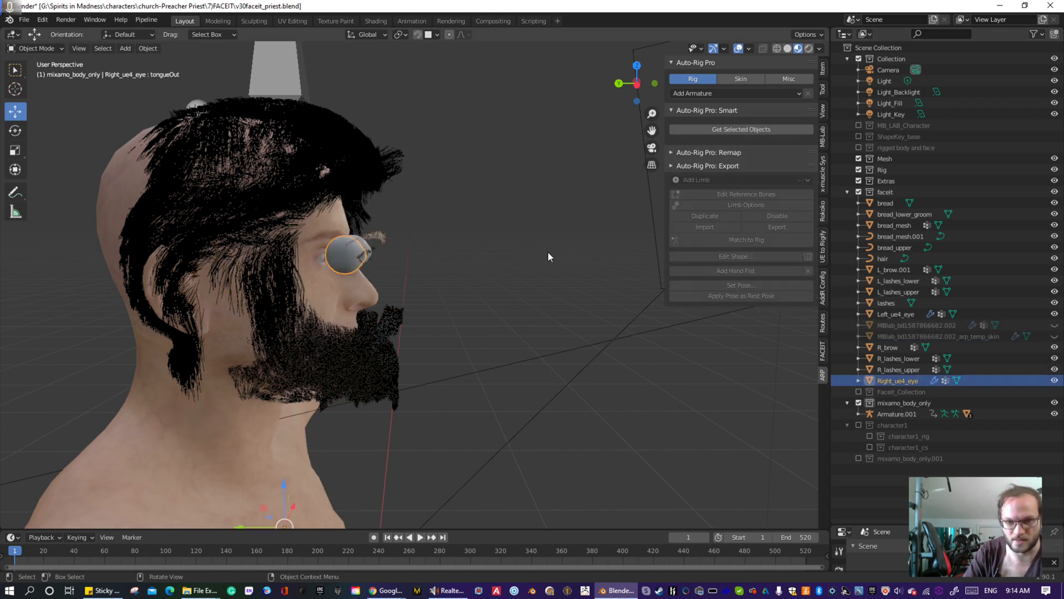
click(1056, 314)
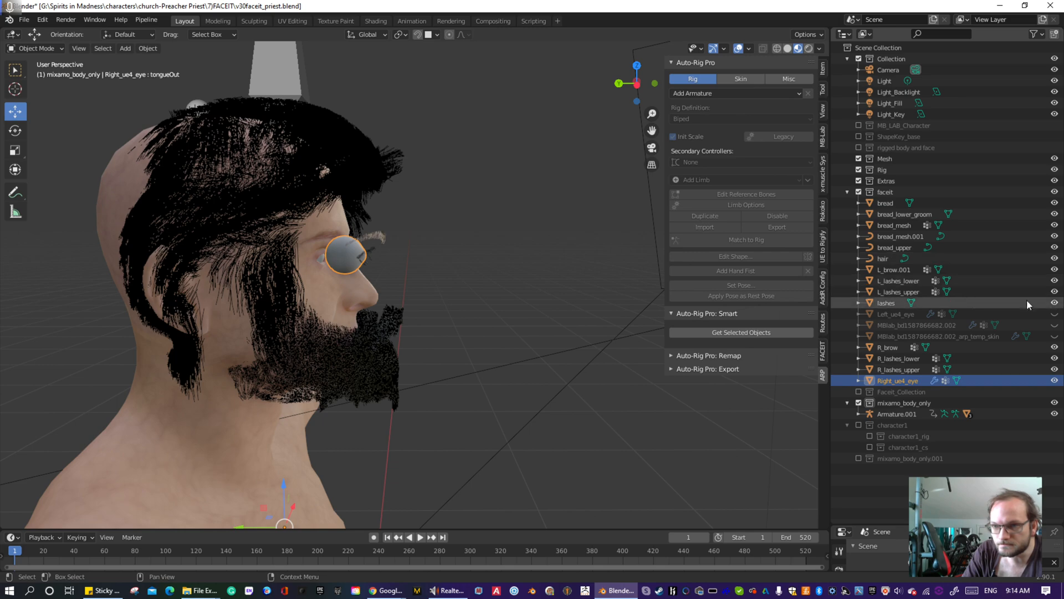
scroll(427, 260, up, 5)
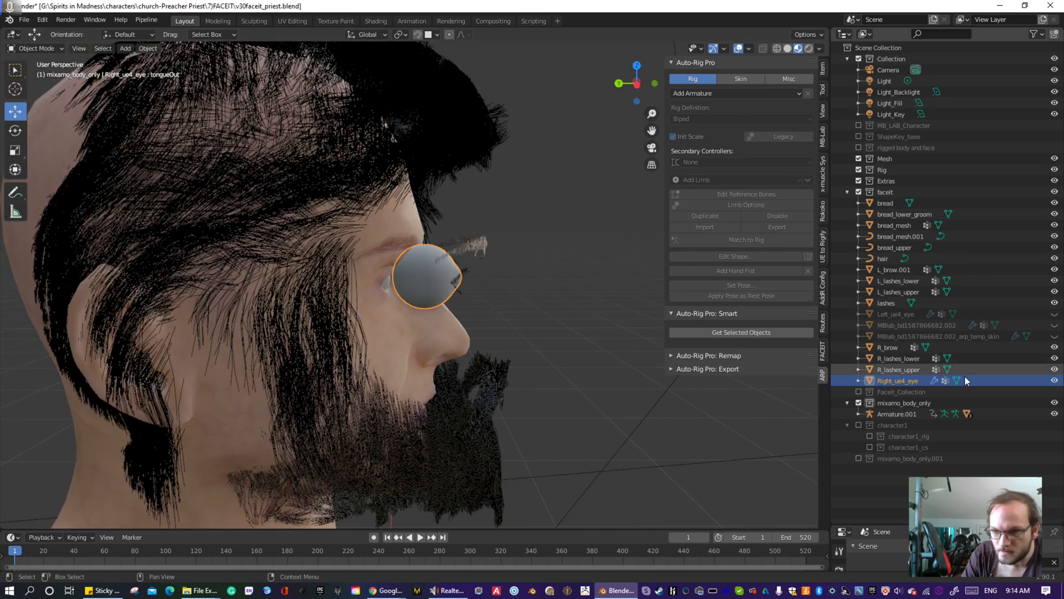
click(1055, 381)
scroll(494, 301, up, 2)
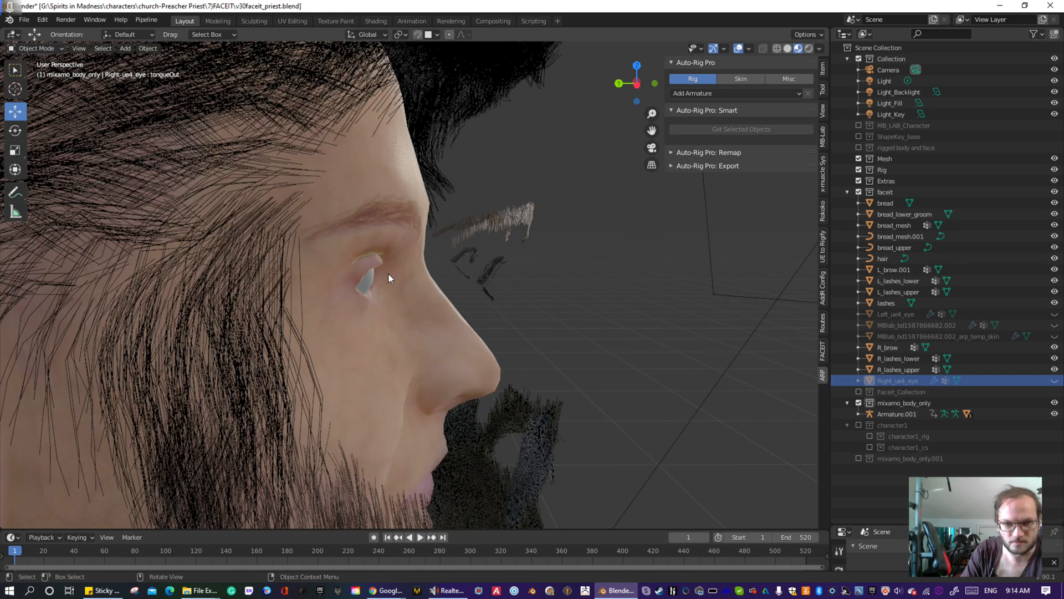
- Hide the lashes mesh in the faceit collection and clear the selection of the floating brows and lashes
mouse_move(471, 261)
middle_down()
mouse_move(448, 262)
mouse_move(467, 265)
middle_up()
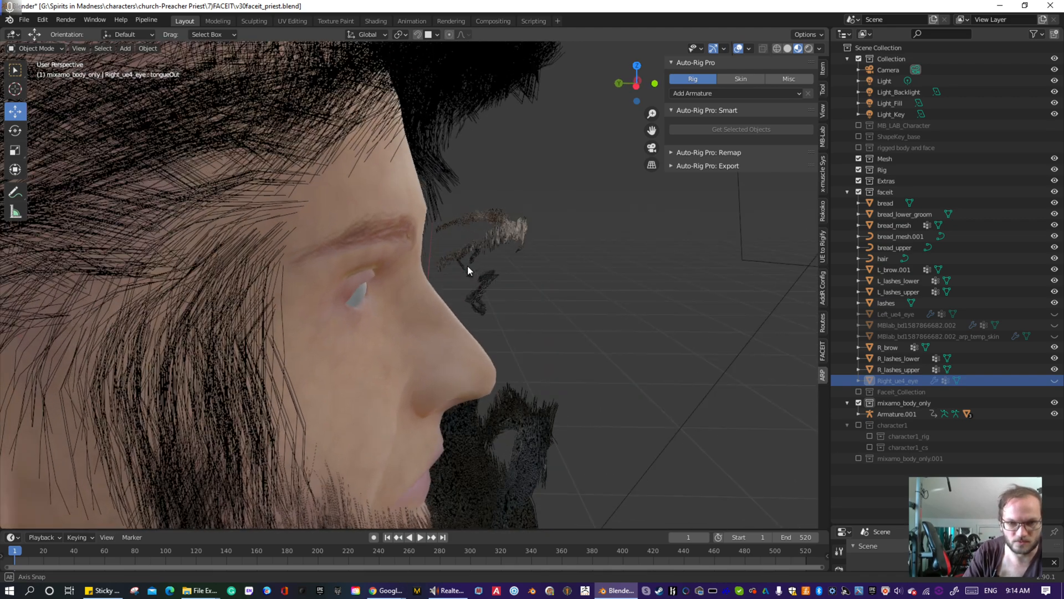
scroll(484, 224, down, 3)
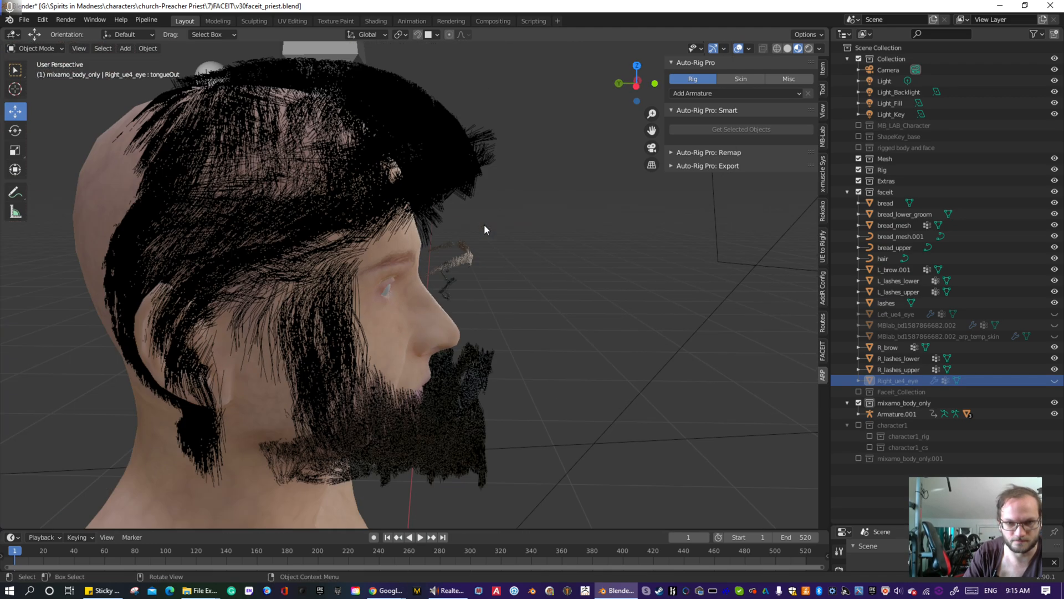
scroll(481, 248, up, 2)
click(495, 245)
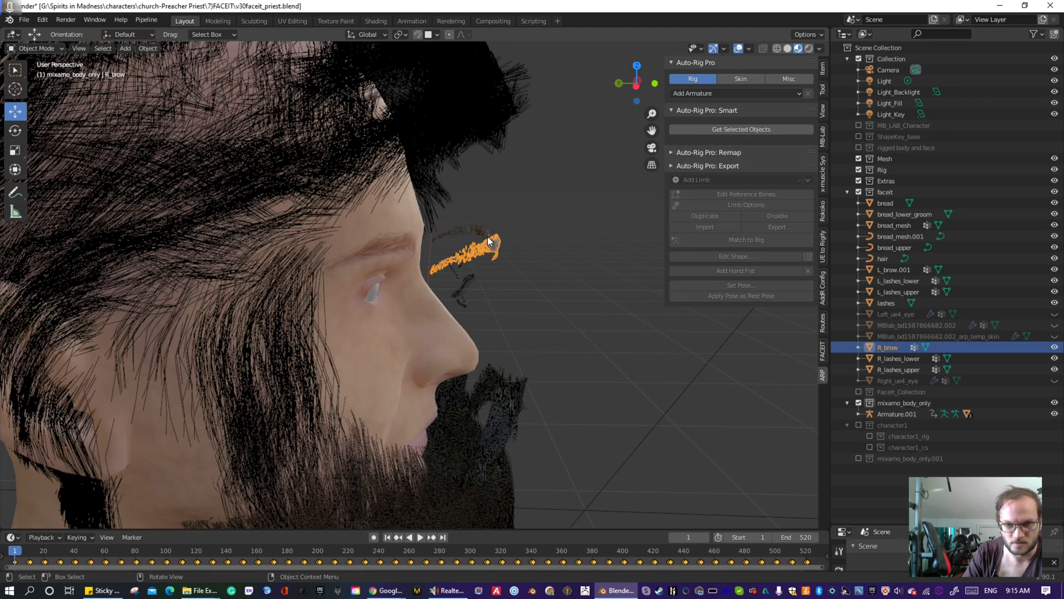
shift+click(479, 241)
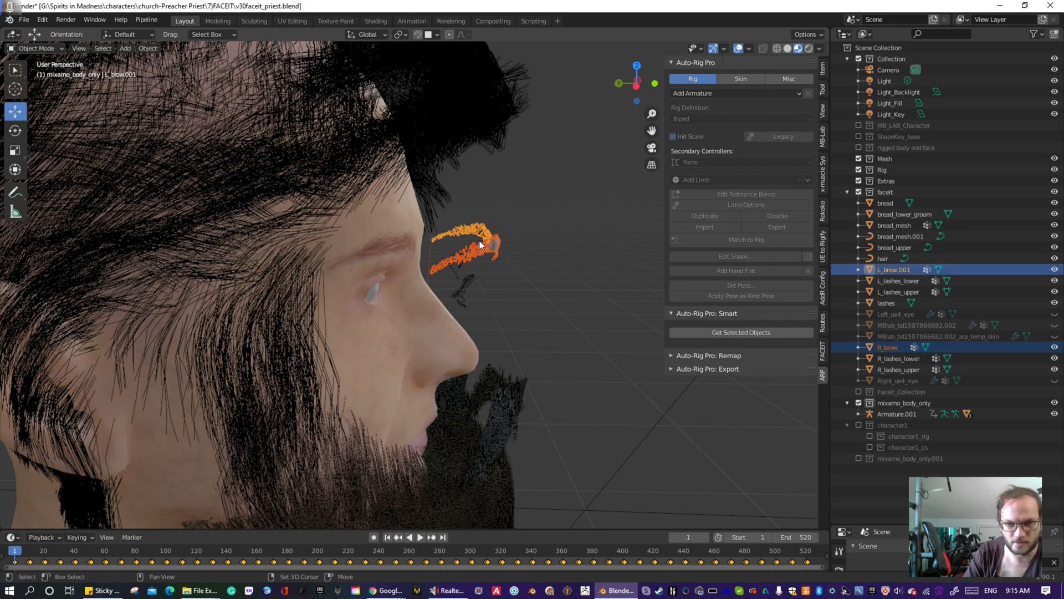
shift+click(464, 284)
shift+click(468, 304)
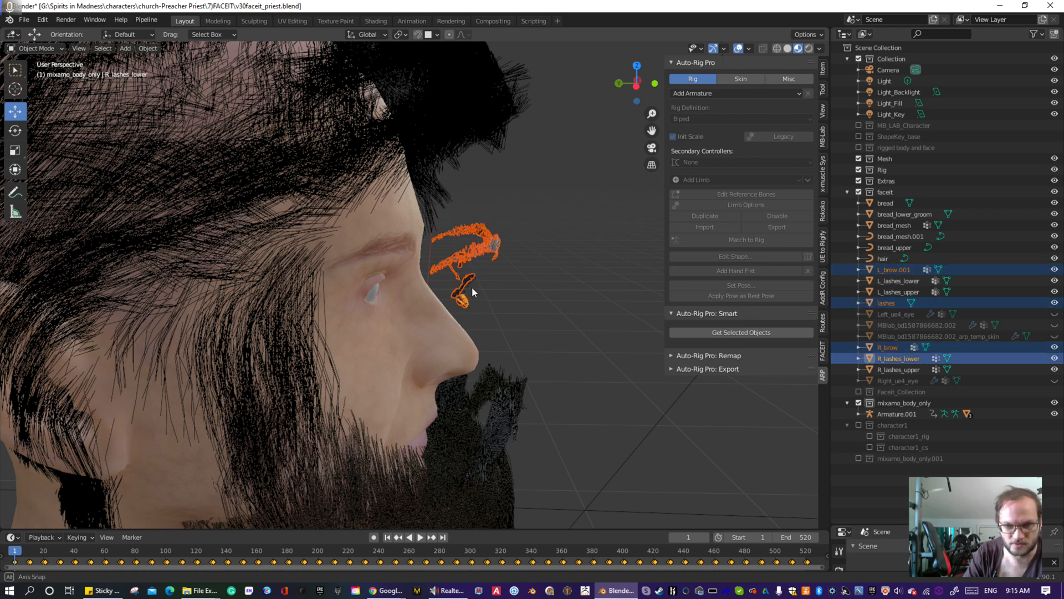
middle_drag(471, 288, 530, 287)
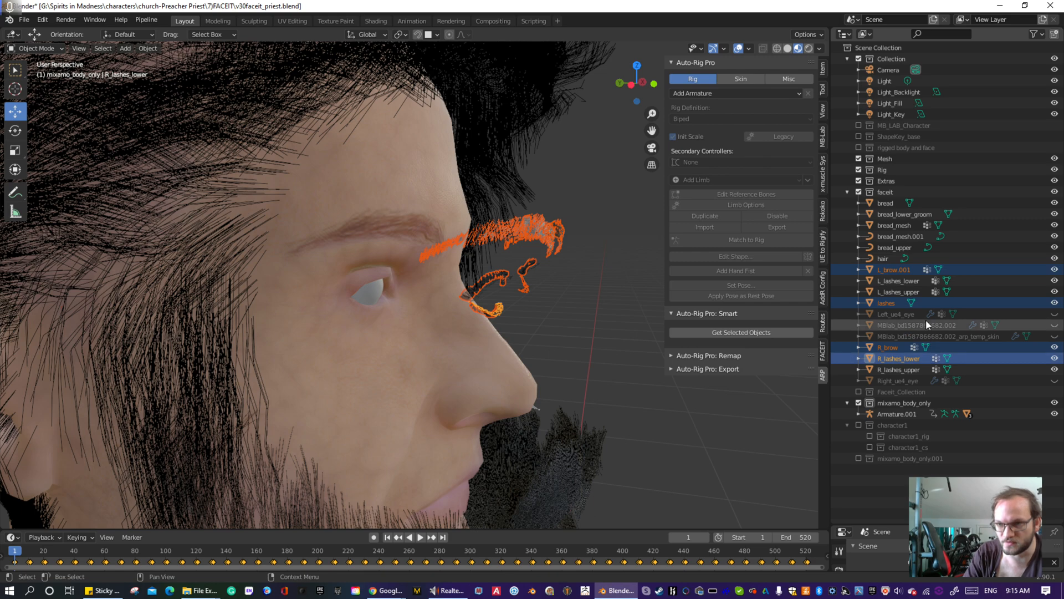
click(1055, 303)
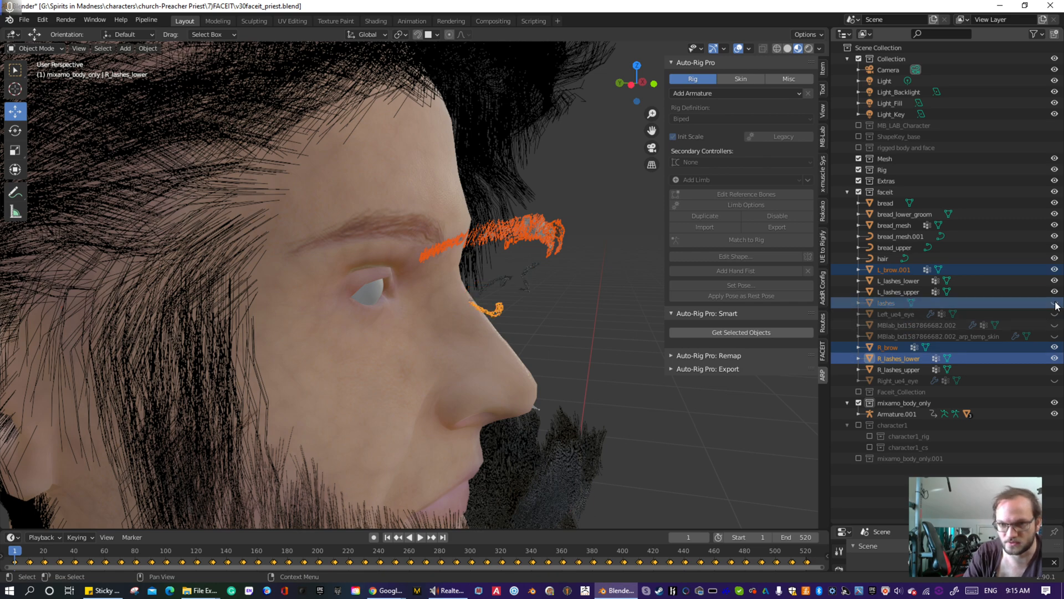
click(627, 301)
- Select both floating brows together with the upper and lower lashes of both eyes
middle_drag(584, 302, 537, 244)
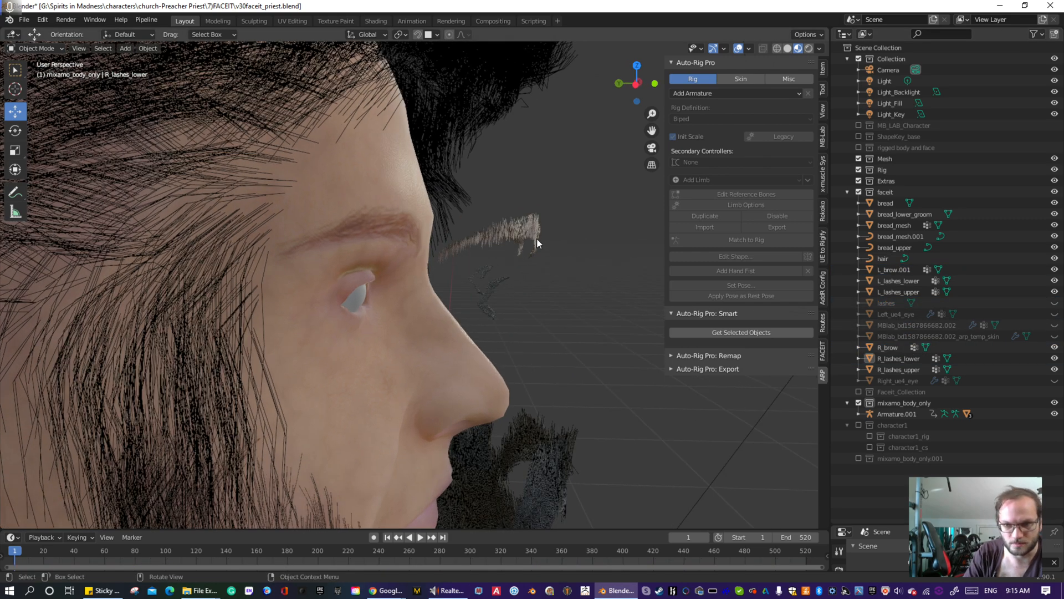
click(537, 238)
shift+click(520, 253)
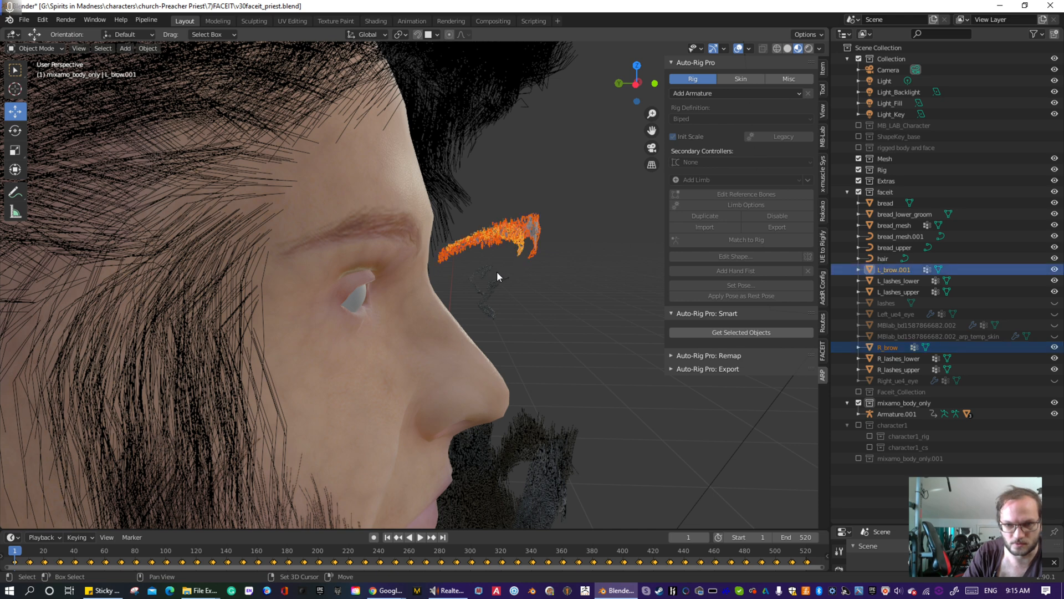
scroll(498, 280, up, 2)
drag(490, 256, 545, 330)
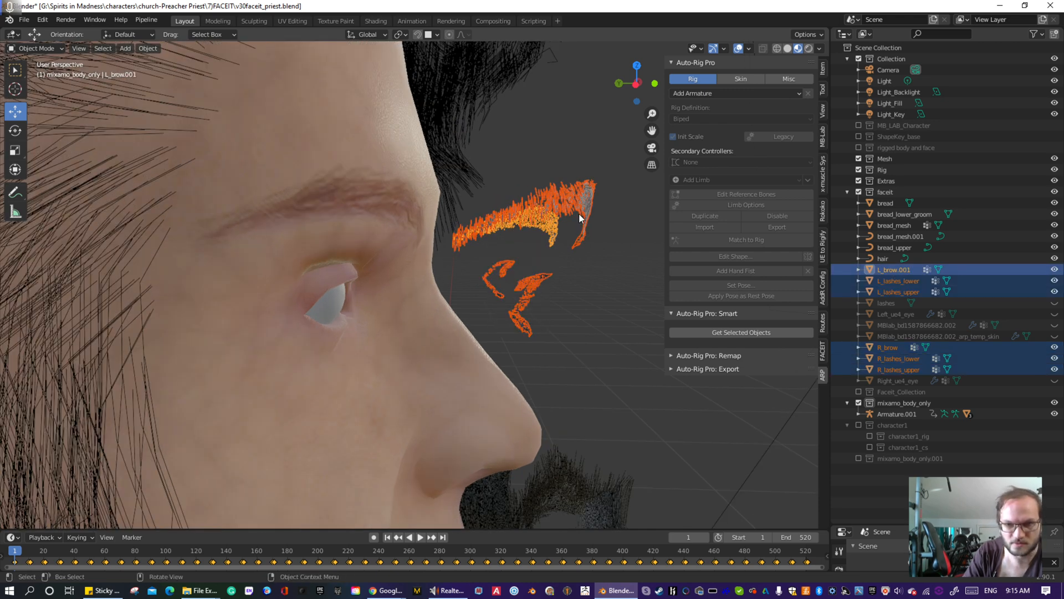
scroll(575, 225, down, 4)
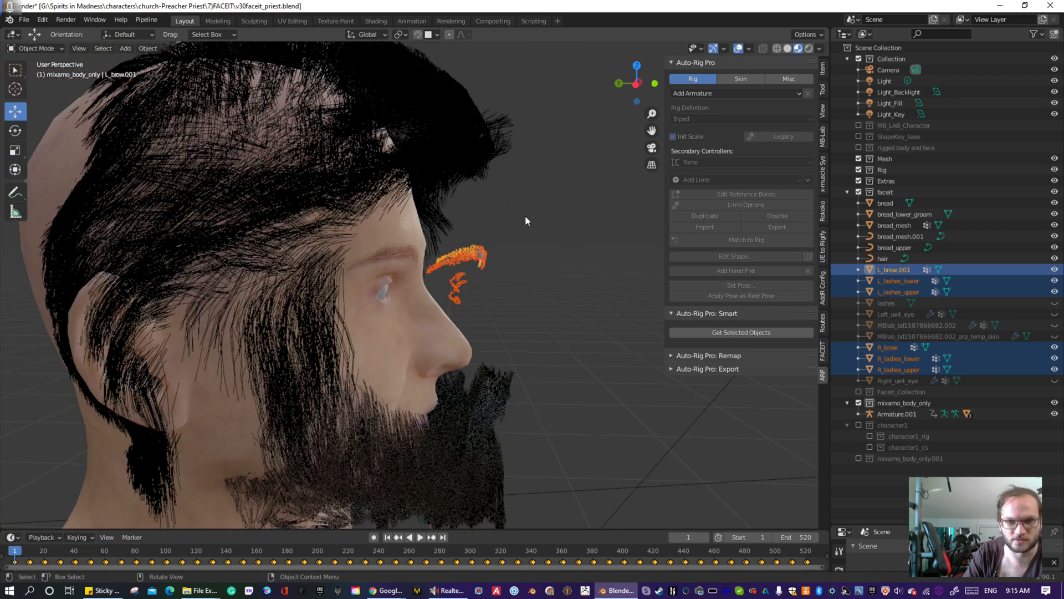
- Add the hair and bread_mesh.001 to the selection and copy and paste all of it into the mixamo_body_only collection
shift+click(479, 136)
shift+click(484, 438)
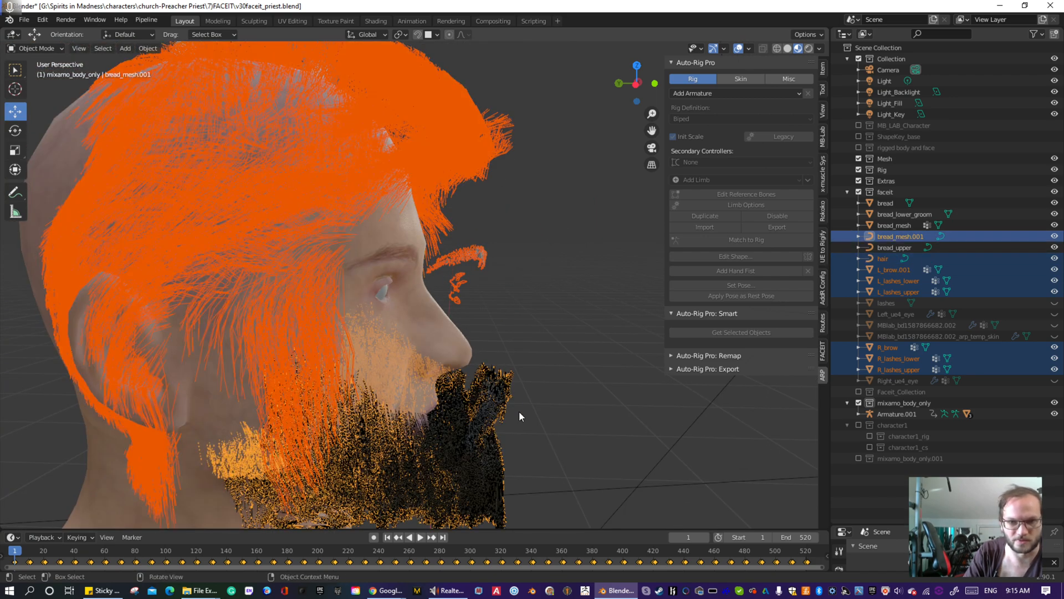
middle_drag(527, 374, 452, 372)
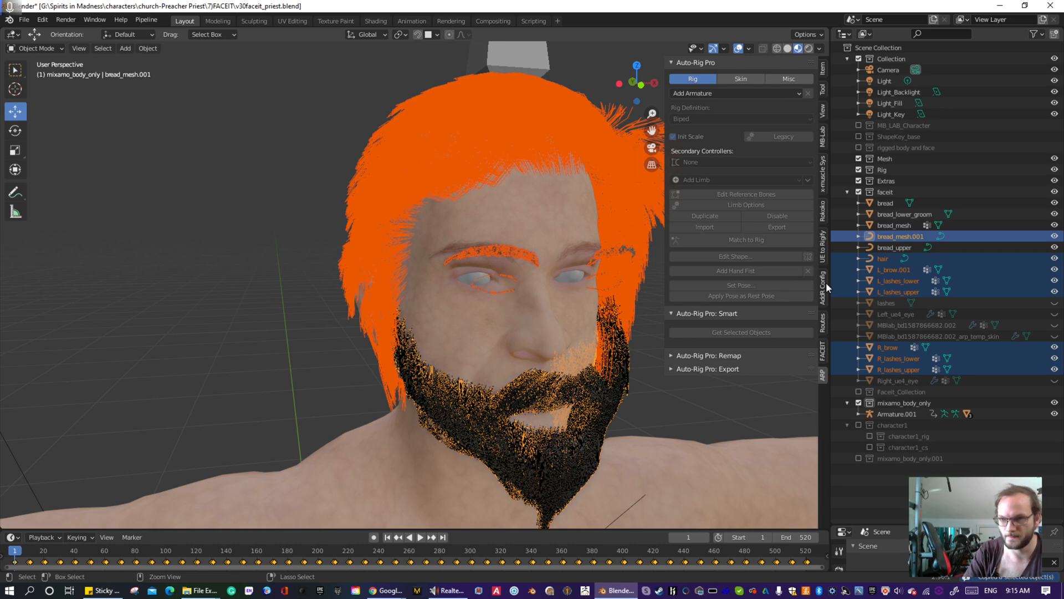
key(ctrl+v)
scroll(892, 333, down, 3)
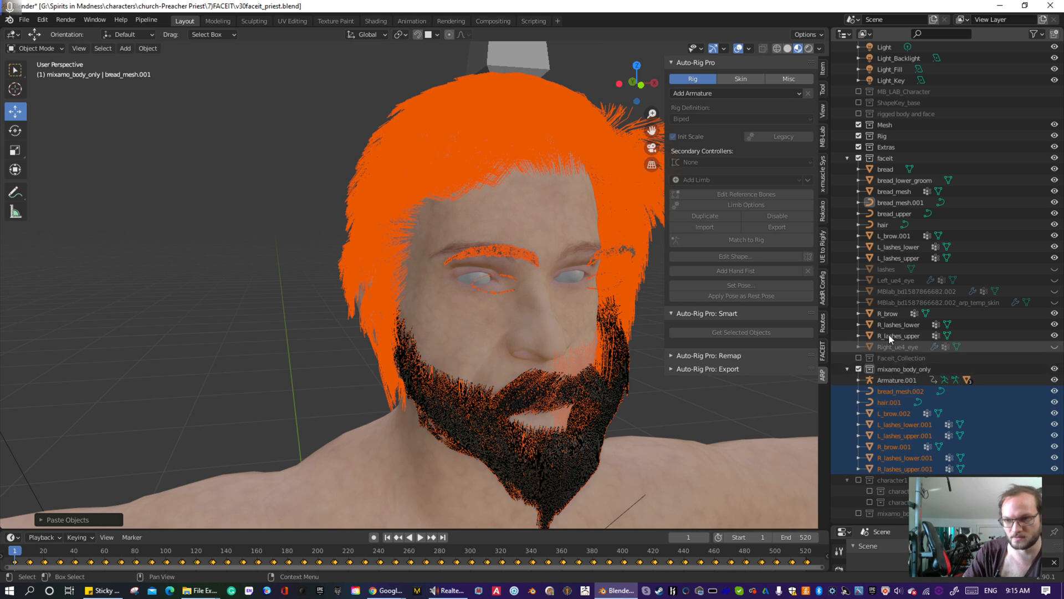
click(859, 158)
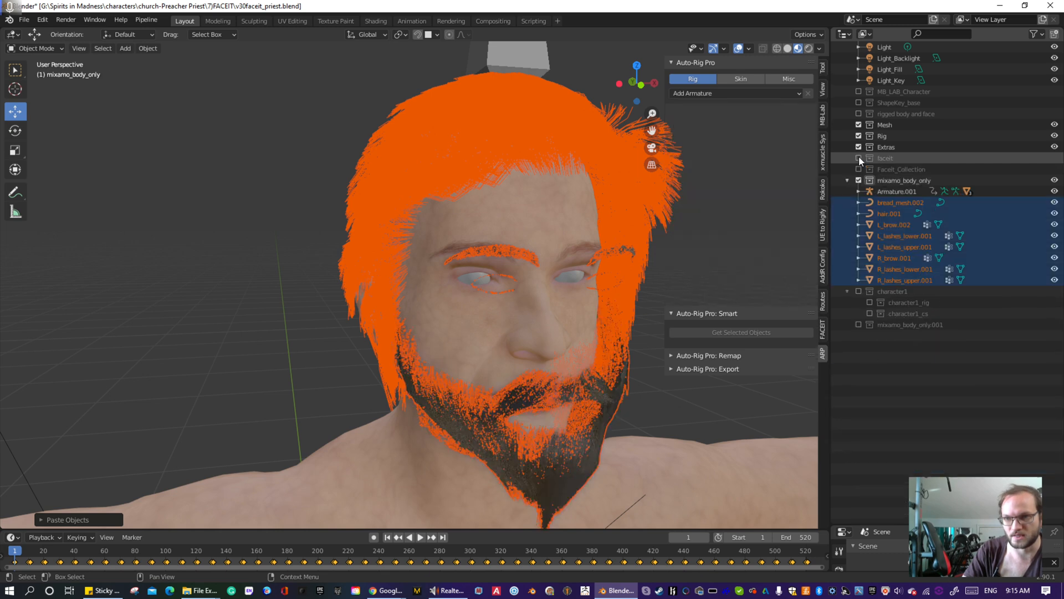
shift+middle_drag(731, 310, 634, 247)
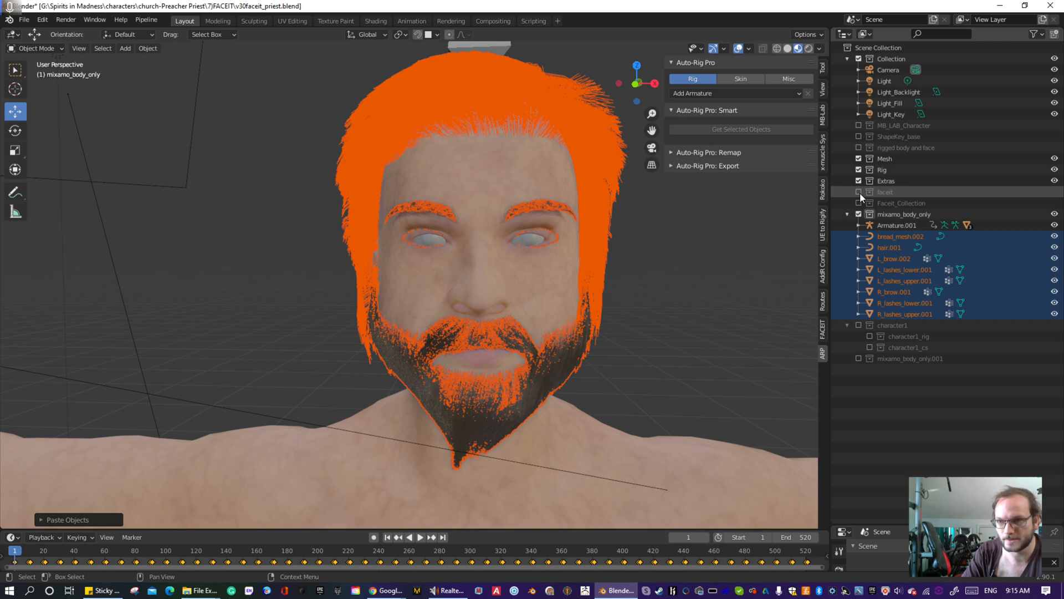
click(860, 191)
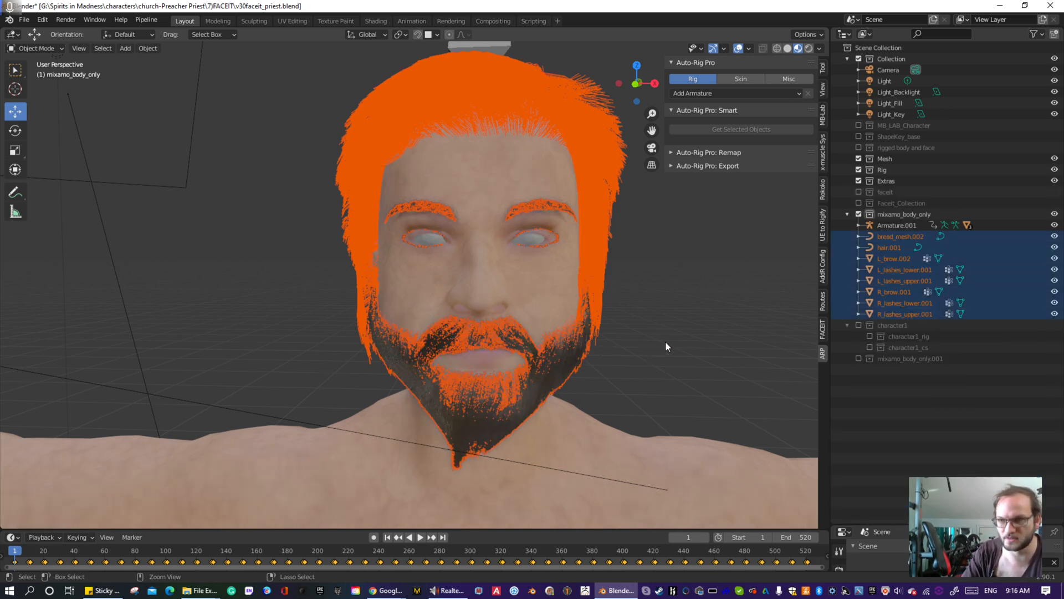
key(ctrl+z)
middle_drag(684, 342, 611, 341)
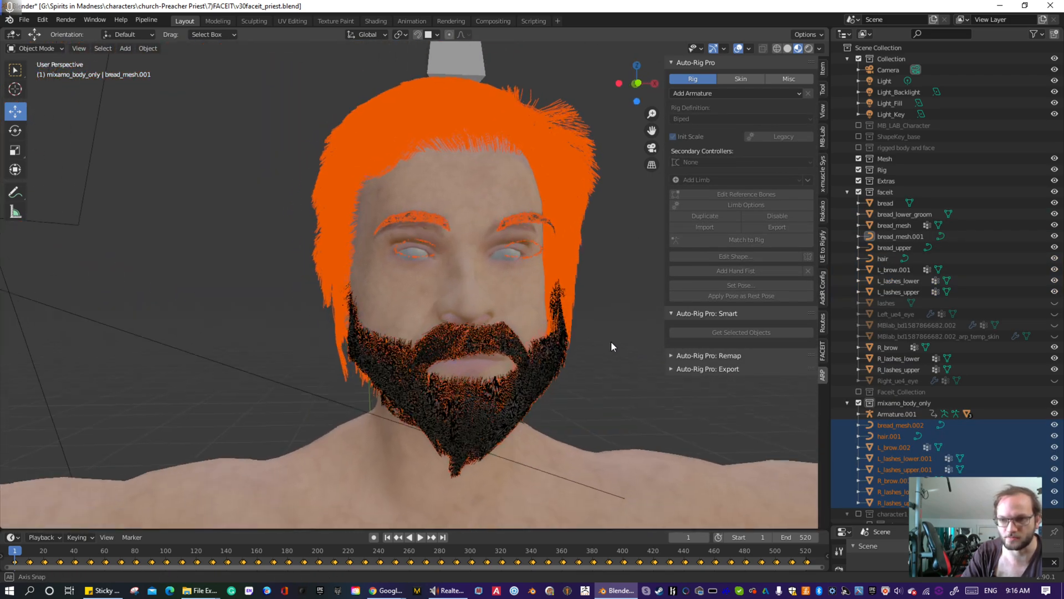
scroll(910, 408, down, 2)
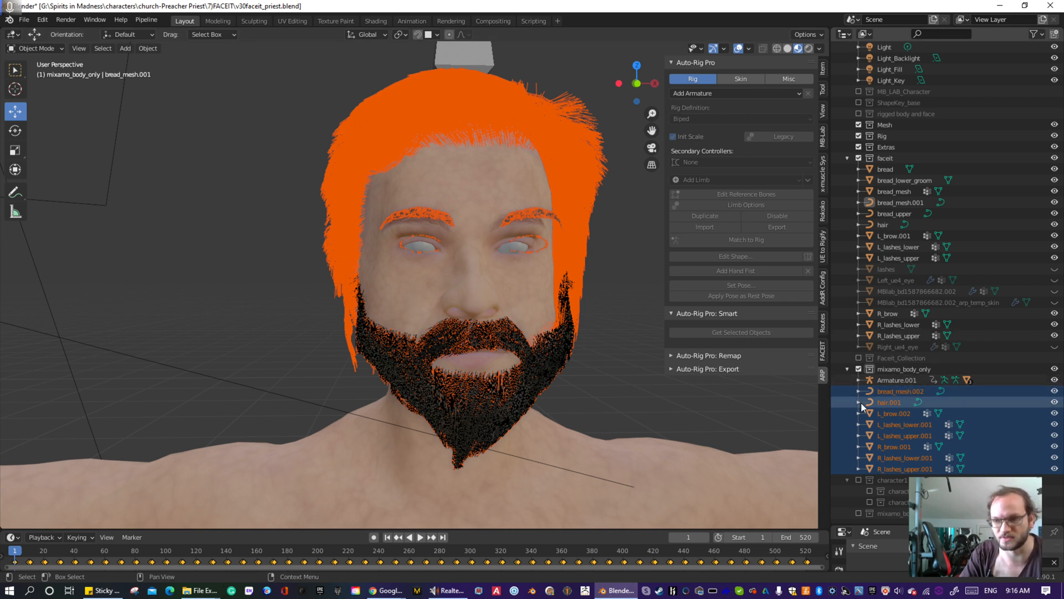
- Disable the faceit collection and select all pasted objects from bread_mesh.002 through R_lashes_upper.001
key(alt+a)
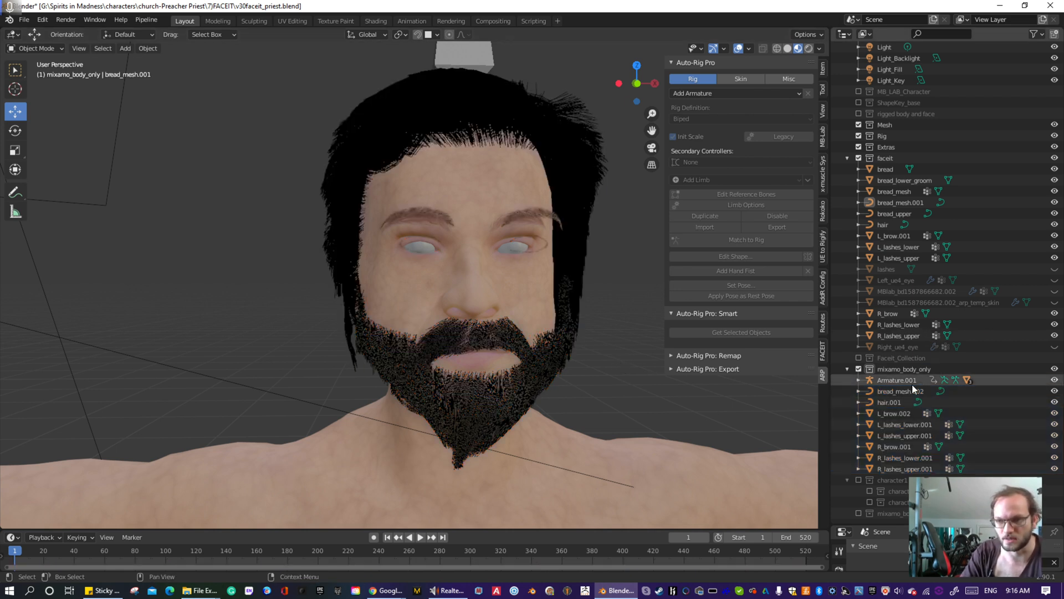
click(903, 391)
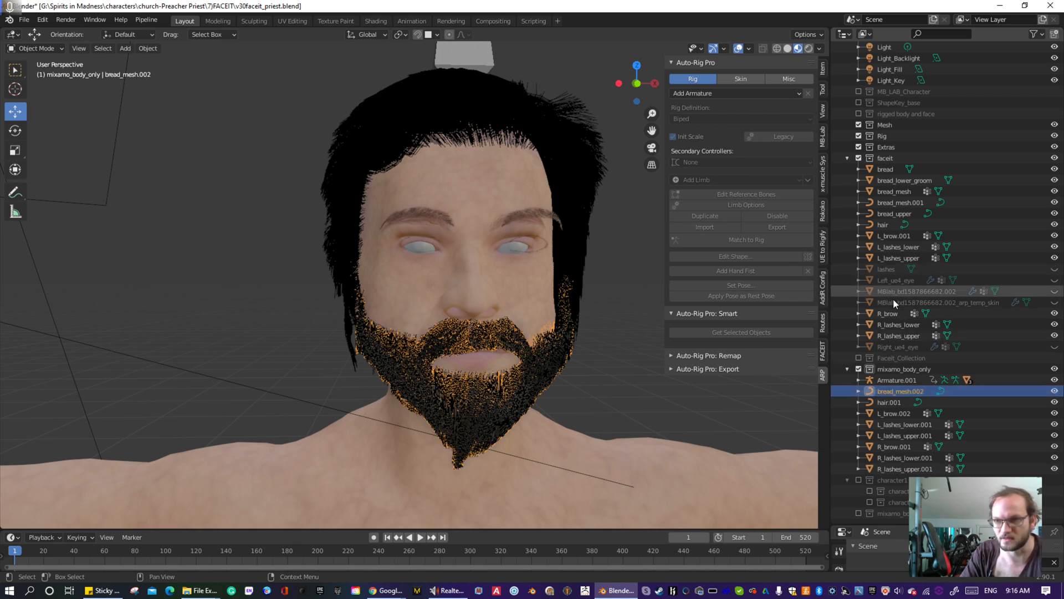
click(859, 158)
scroll(860, 158, up, 3)
middle_drag(544, 387, 597, 394)
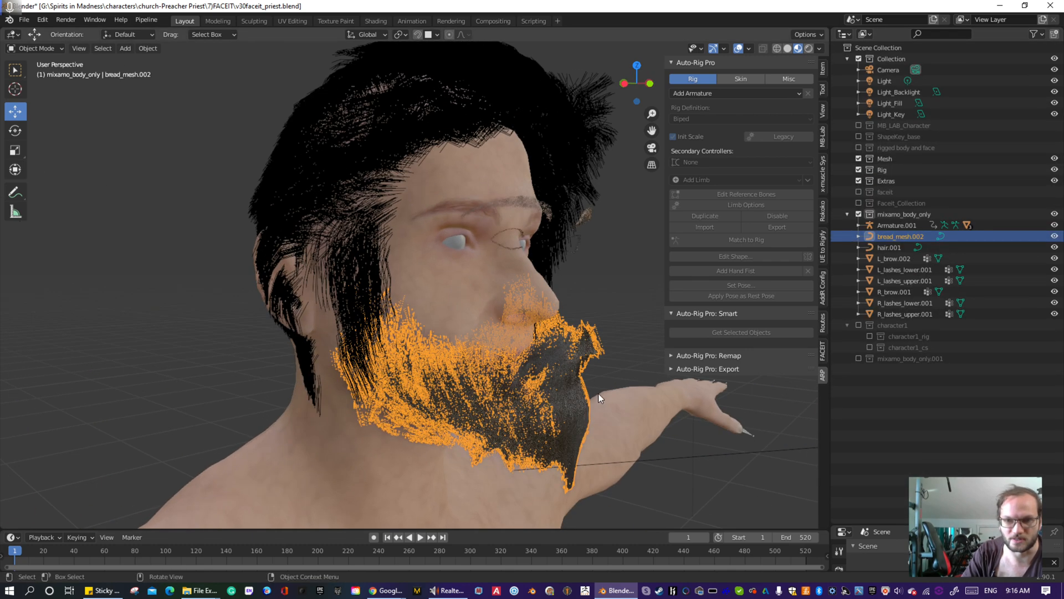
shift+click(901, 314)
middle_drag(583, 354, 688, 310)
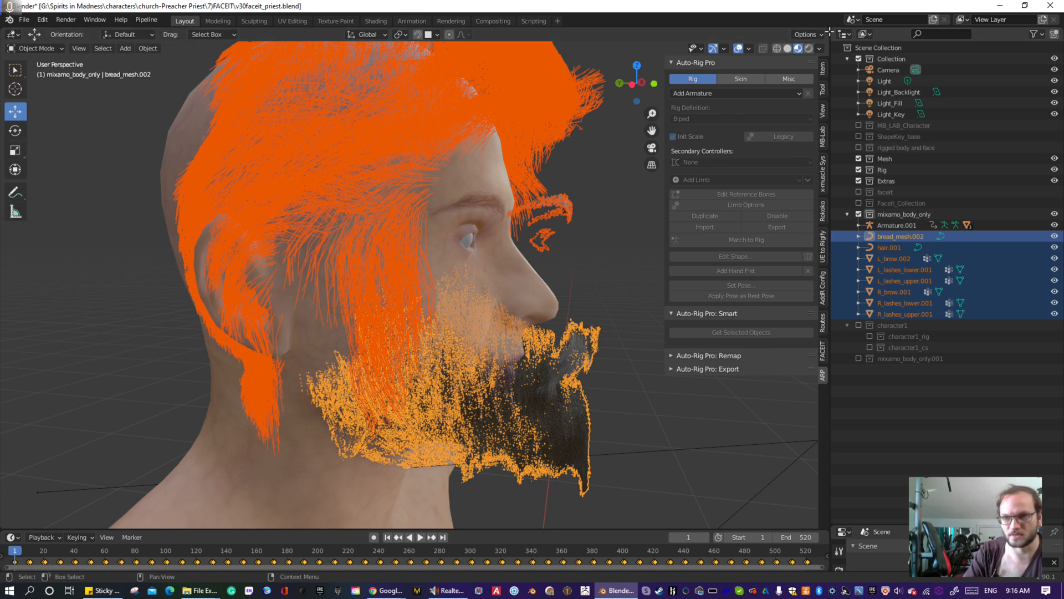
- Split the 3D viewport into two side-by-side views and frame the selection's move gizmo at the feet in the second one
drag(815, 32, 687, 77)
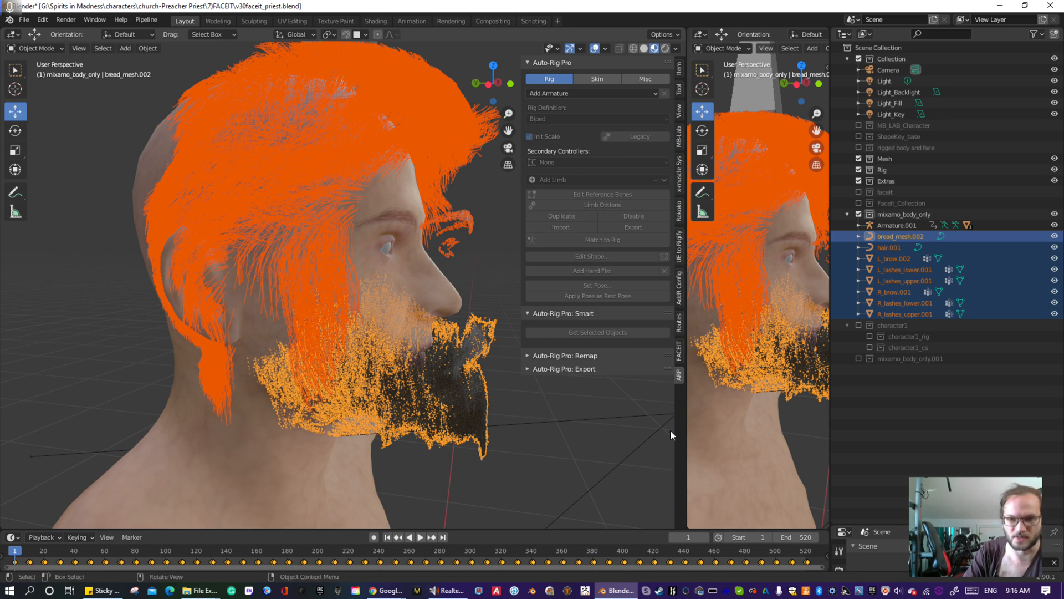
scroll(763, 391, down, 6)
shift+middle_drag(767, 417, 786, 280)
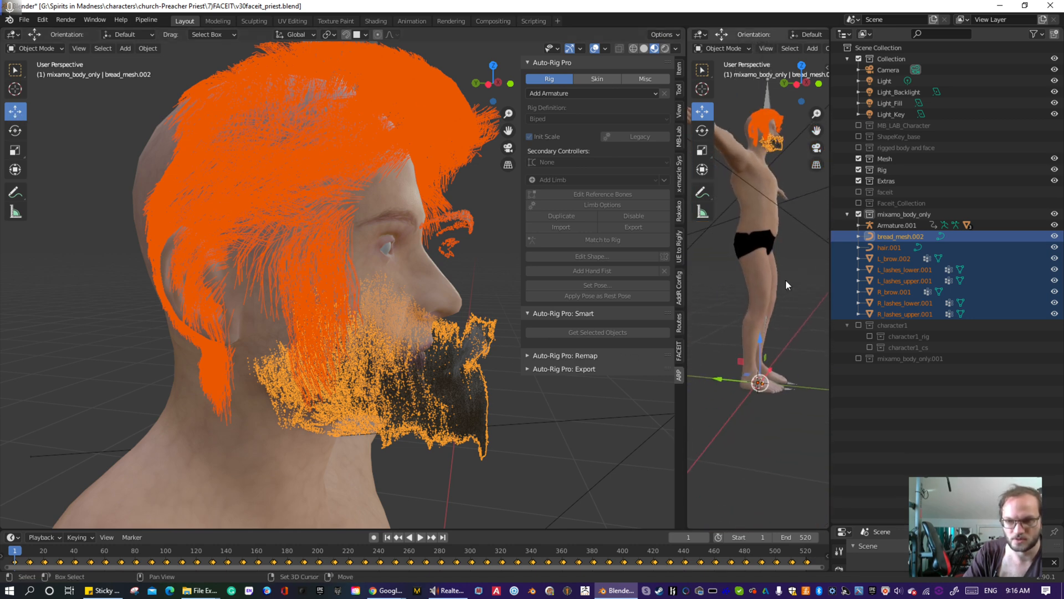
shift+middle_drag(780, 332, 786, 252)
scroll(779, 302, up, 9)
shift+middle_drag(781, 309, 764, 237)
middle_drag(758, 271, 776, 264)
shift+middle_drag(784, 310, 791, 332)
scroll(771, 302, up, 2)
scroll(791, 338, up, 3)
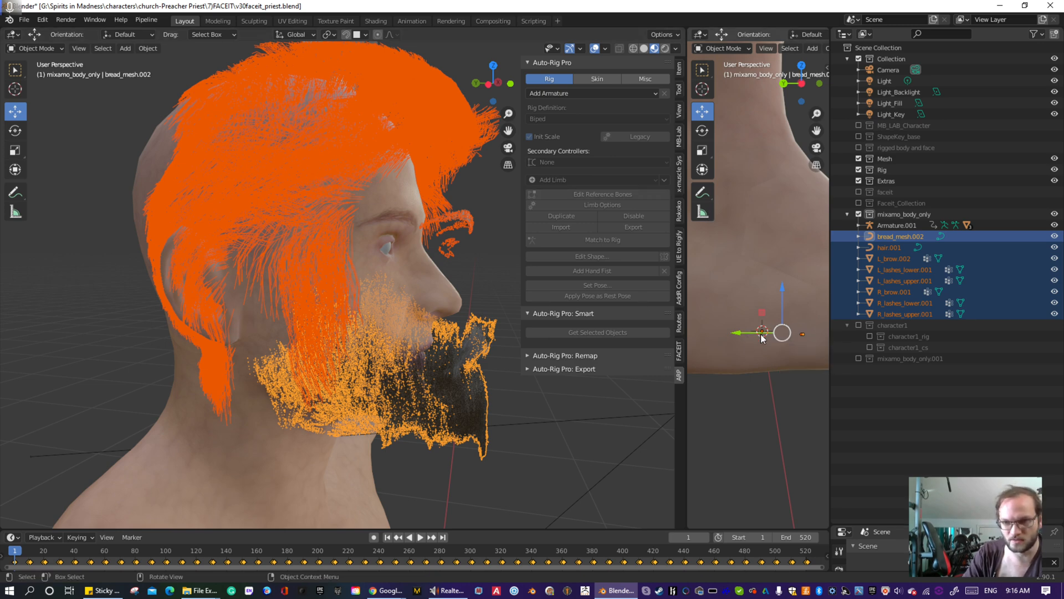
scroll(382, 312, up, 2)
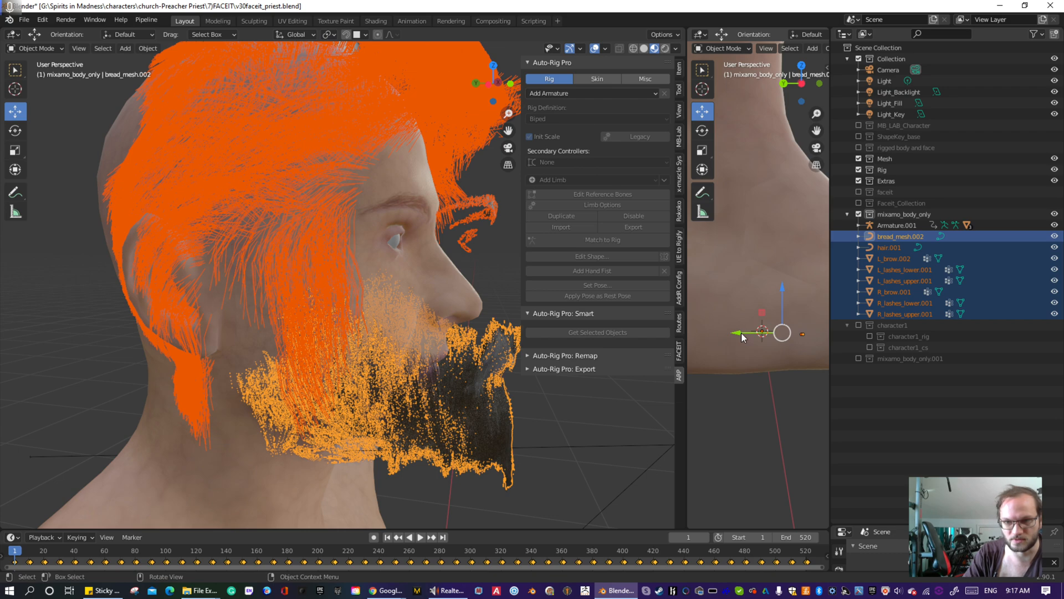
- Move the selected hair, beard, brows and lashes back along the Y axis onto the face, toggling transform snapping between moves
mouse_move(741, 333)
mouse_down()
mouse_move(695, 326)
mouse_move(711, 331)
mouse_up()
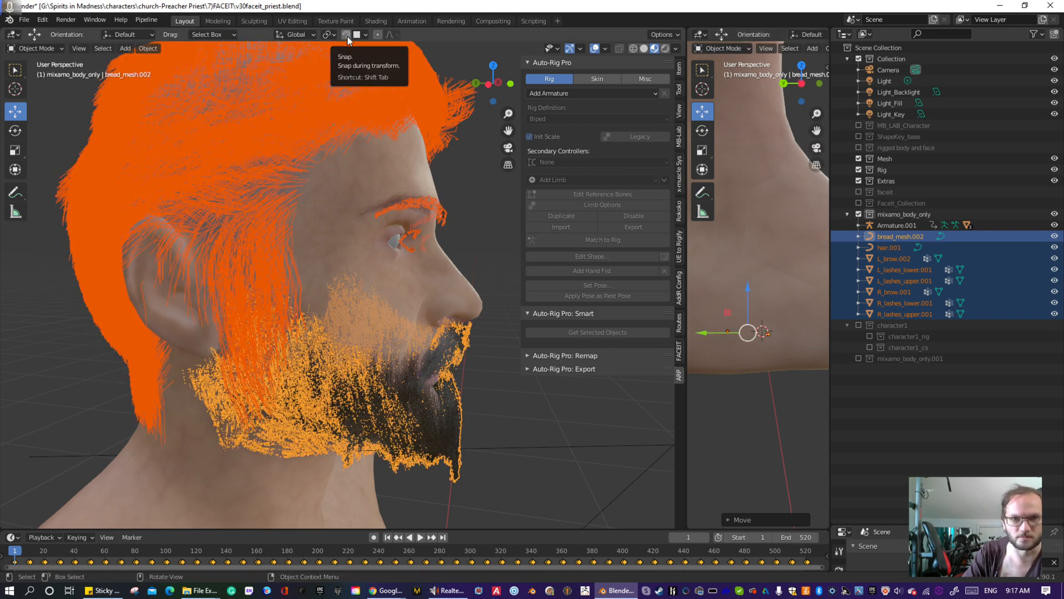
click(346, 34)
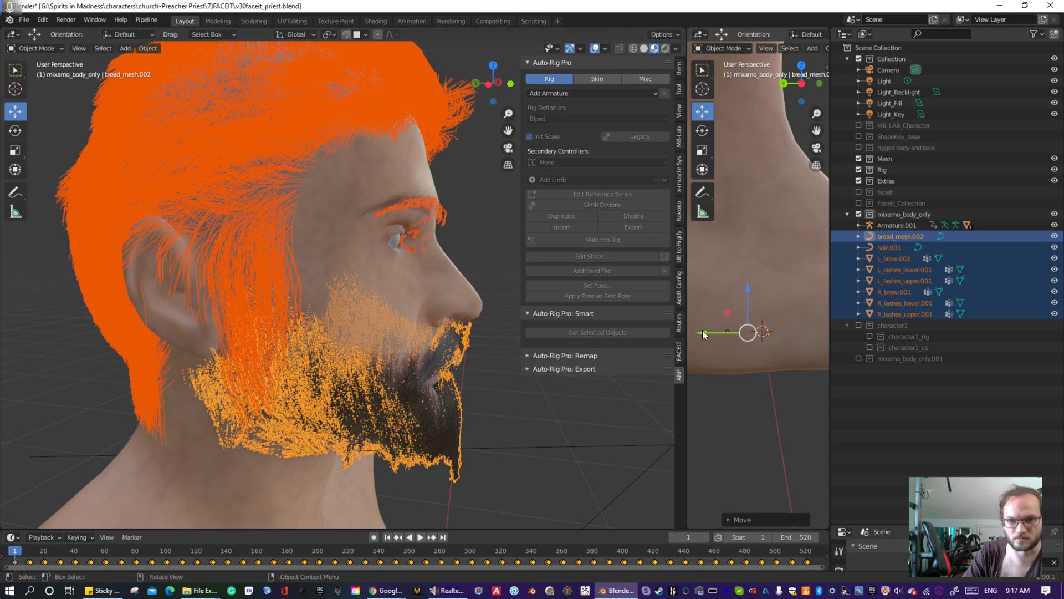
mouse_move(703, 334)
mouse_down()
mouse_move(713, 333)
mouse_move(668, 328)
mouse_up()
mouse_move(438, 292)
middle_down()
mouse_move(367, 288)
mouse_move(432, 267)
mouse_move(435, 286)
middle_up()
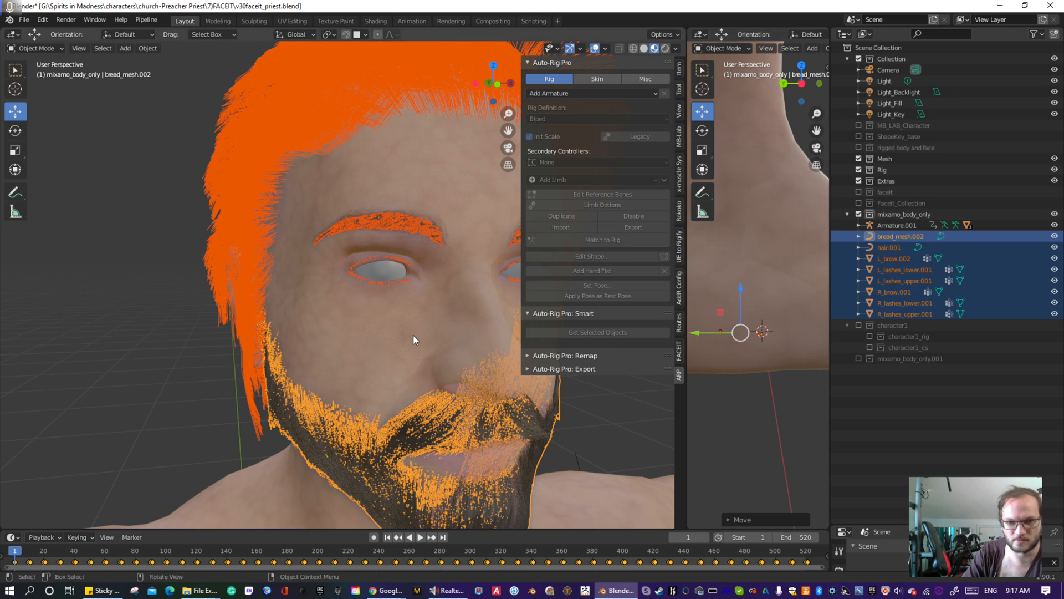
- Nudge the hair set slightly further back along Y to fit the lashes to the eyelids, and clear the selection
mouse_move(413, 335)
middle_down()
mouse_move(384, 317)
mouse_move(477, 332)
mouse_move(451, 312)
mouse_move(476, 301)
mouse_move(377, 314)
mouse_move(416, 315)
middle_up()
scroll(451, 312, up, 2)
scroll(425, 289, up, 2)
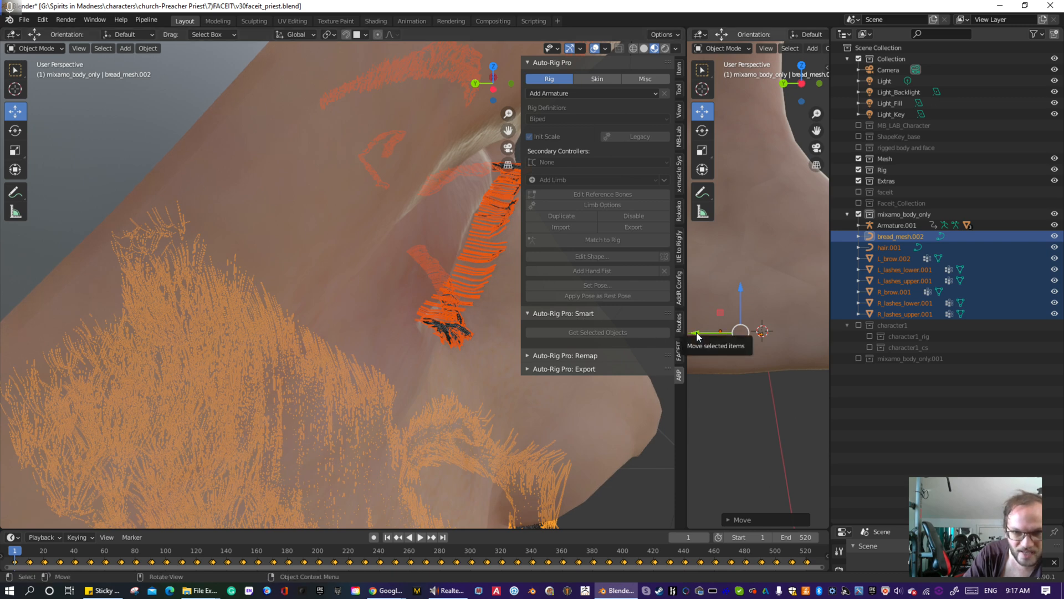
drag(697, 333, 695, 332)
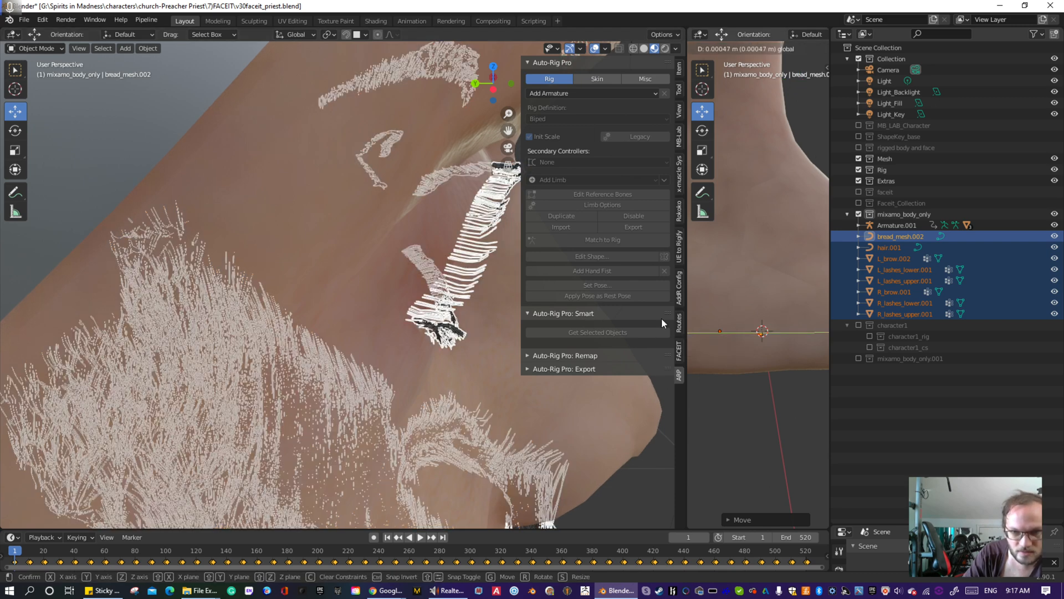
scroll(492, 321, down, 4)
middle_drag(492, 321, 299, 264)
scroll(335, 284, down, 4)
click(158, 257)
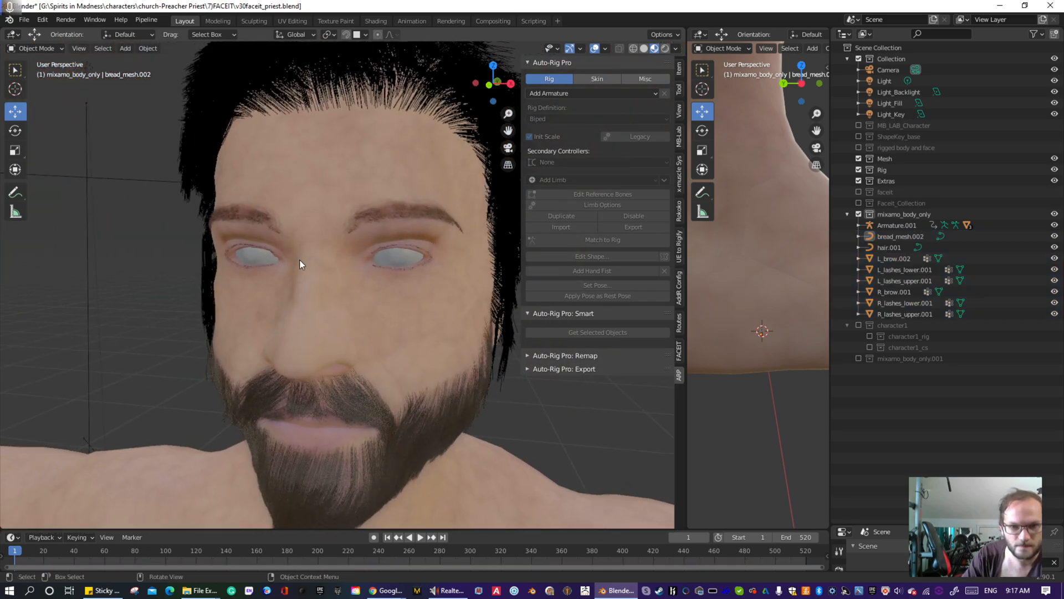
- Select L_brow.002 and R_brow.001 and nudge both slightly forward along the Y axis
scroll(302, 261, up, 5)
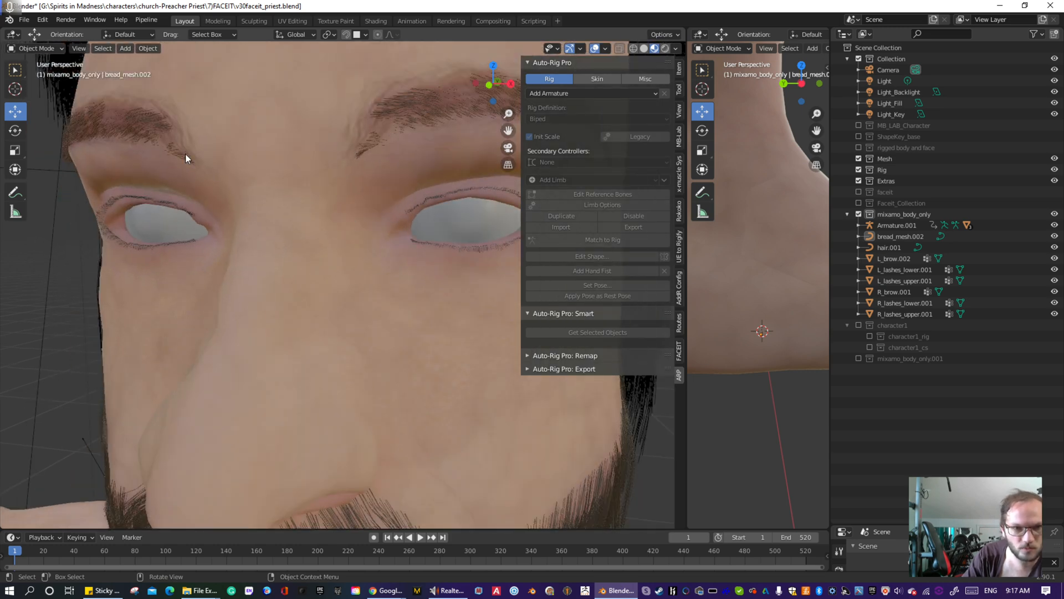
click(153, 125)
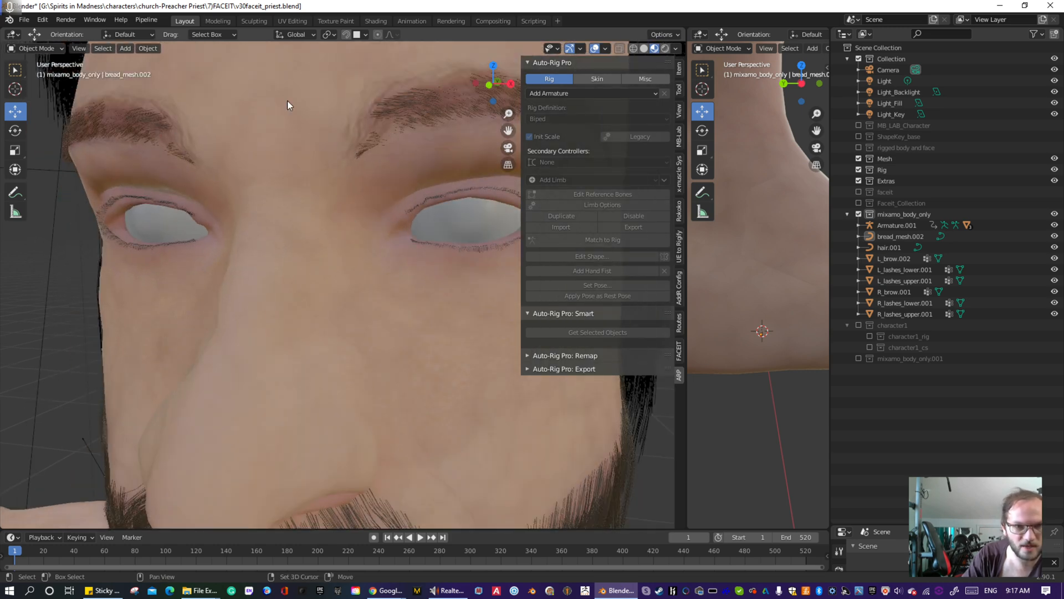
shift+click(441, 113)
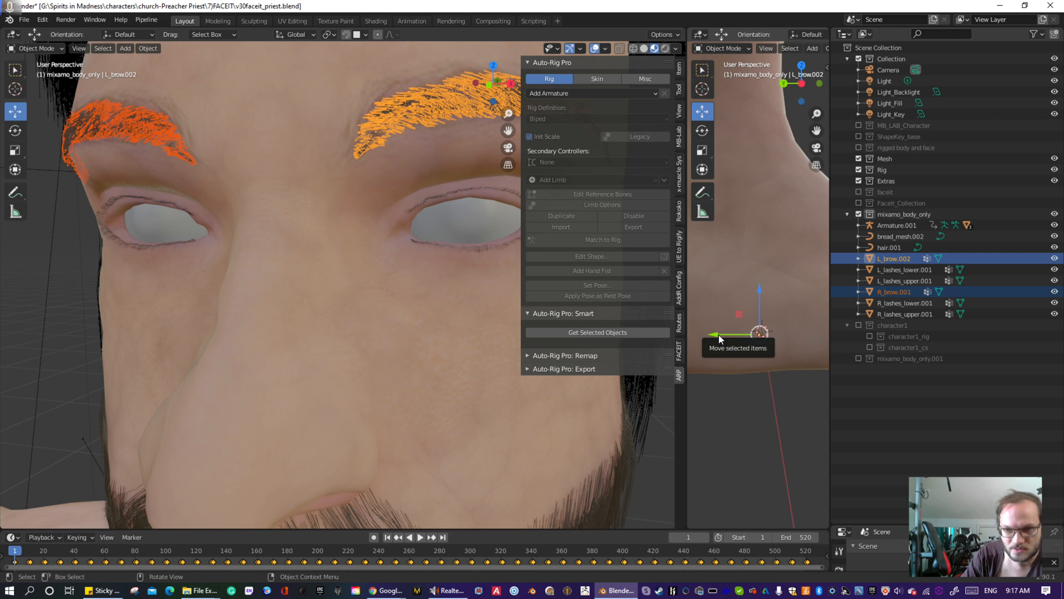
drag(720, 338, 721, 337)
middle_drag(372, 211, 308, 266)
scroll(291, 232, down, 5)
scroll(308, 267, up, 6)
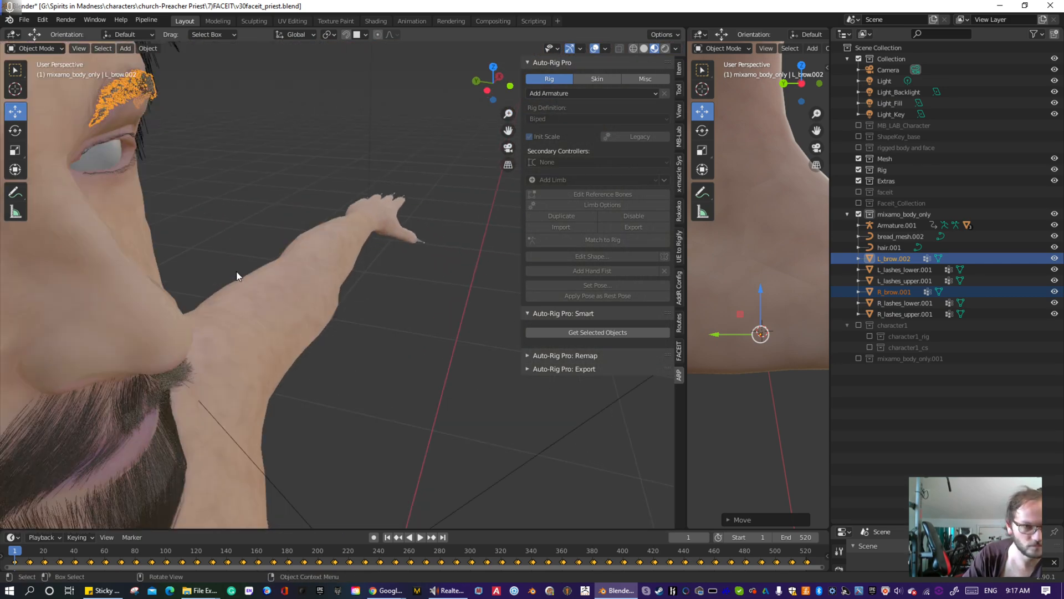
- Shift both brows slightly back along Y to rest on the brow ridge, checking the fit from the side
middle_drag(237, 275, 349, 292)
scroll(232, 276, up, 1)
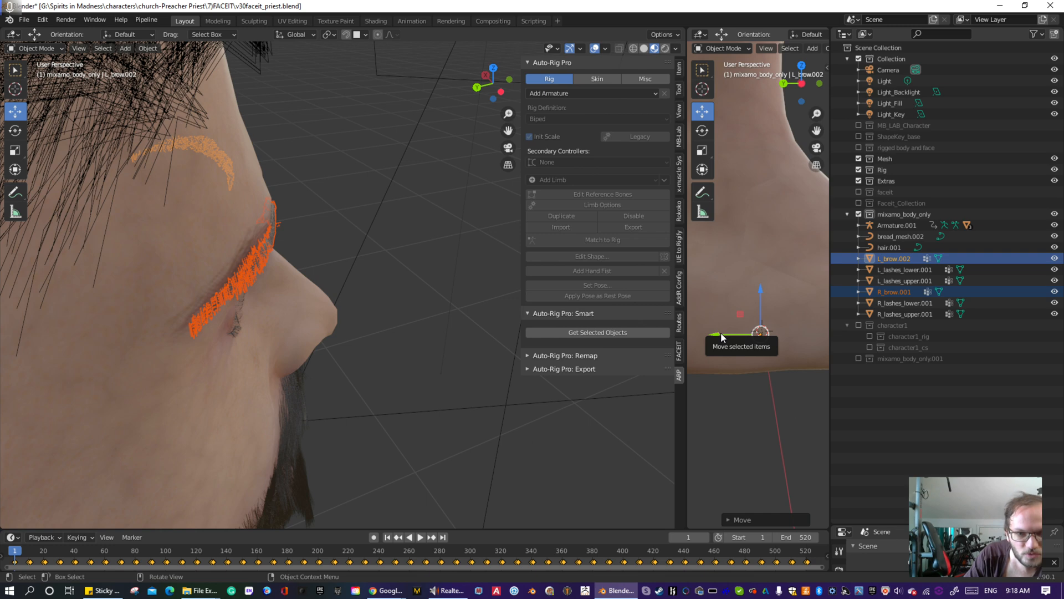
drag(720, 338, 713, 334)
middle_drag(308, 294, 137, 266)
scroll(376, 195, up, 2)
middle_drag(376, 195, 458, 272)
click(320, 252)
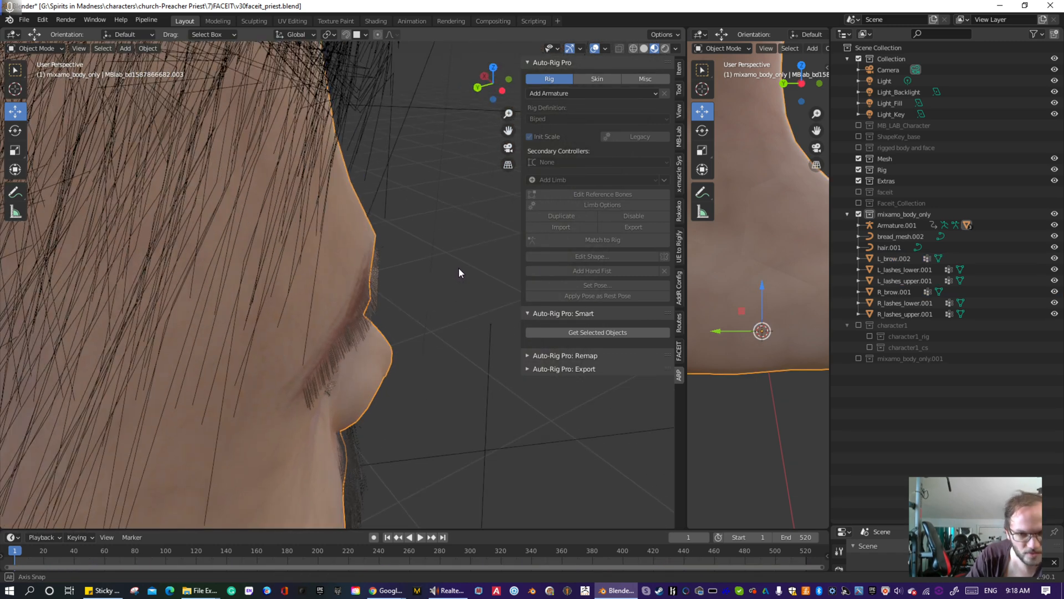
- Reselect L_brow.002 and R_brow.001, nudge both slightly back along the Y axis, and check their fit against the brow ridge
scroll(369, 320, up, 2)
middle_drag(376, 346, 371, 206)
click(371, 208)
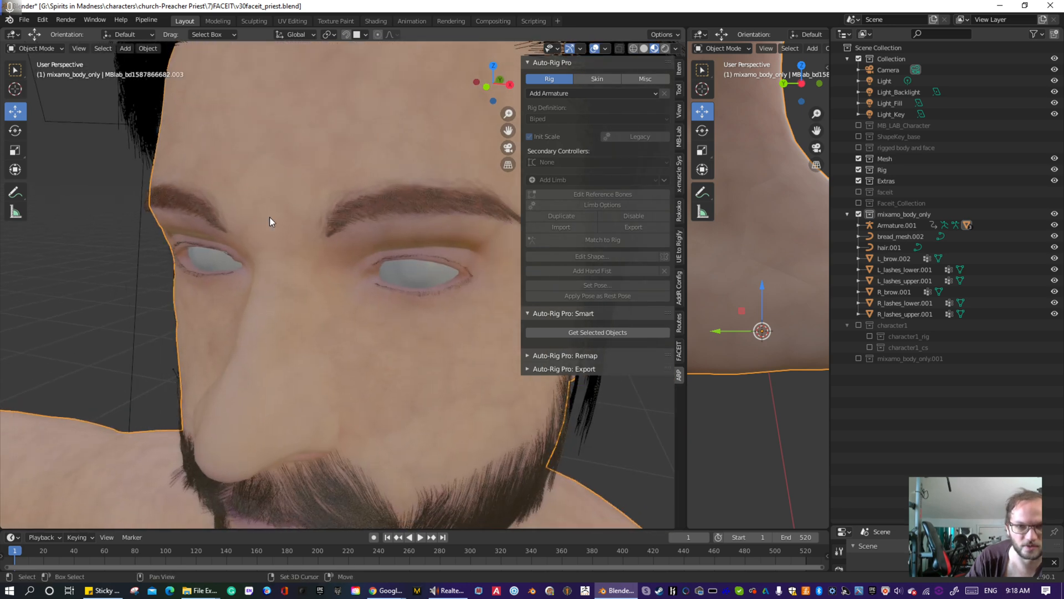
shift+click(204, 203)
click(145, 253)
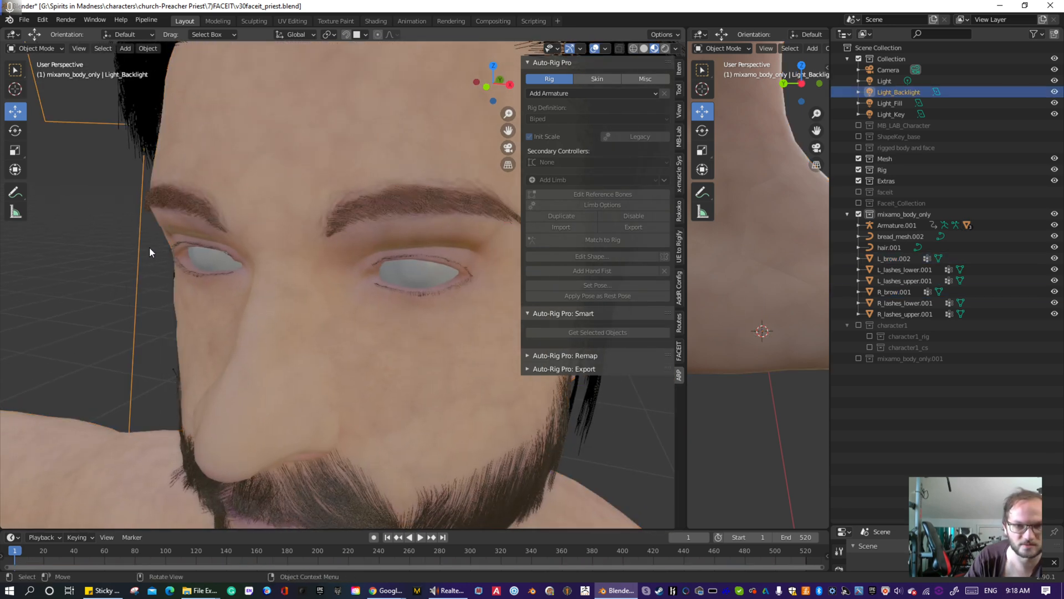
click(386, 203)
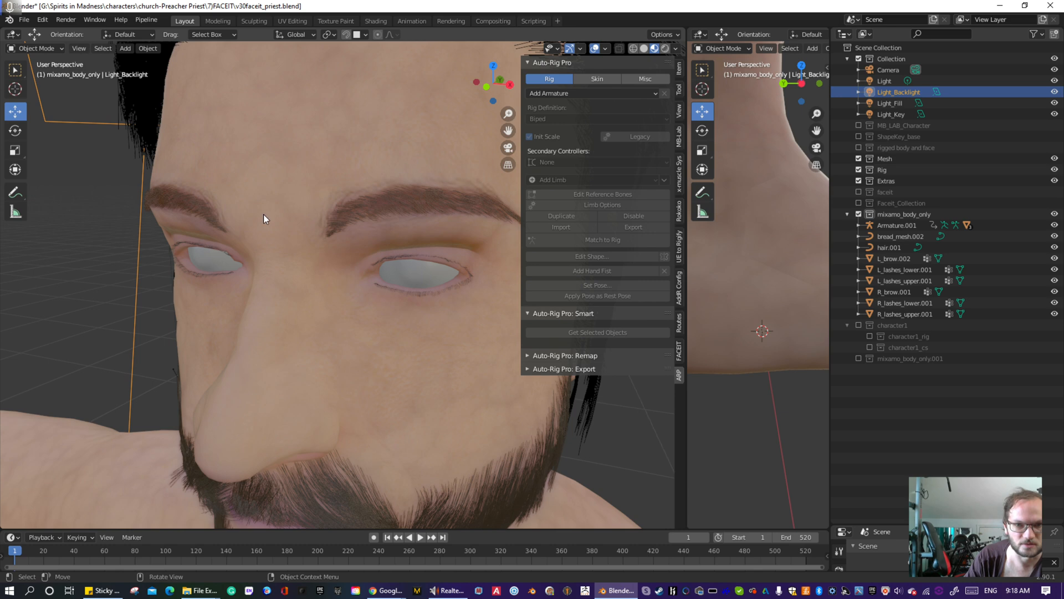
shift+click(192, 201)
middle_drag(219, 227, 477, 250)
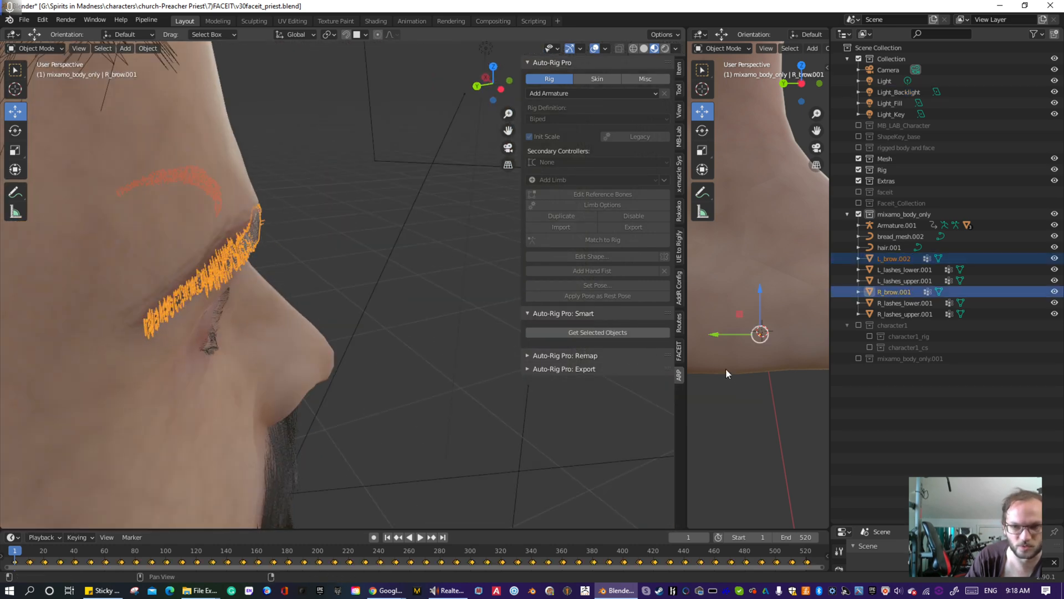
scroll(732, 366, up, 4)
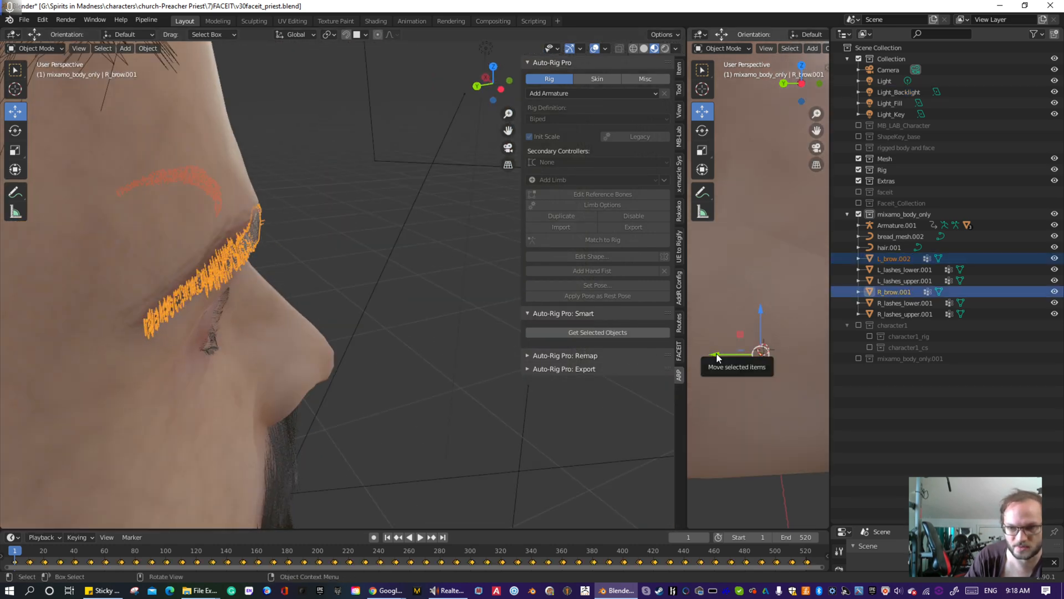
drag(717, 358, 718, 361)
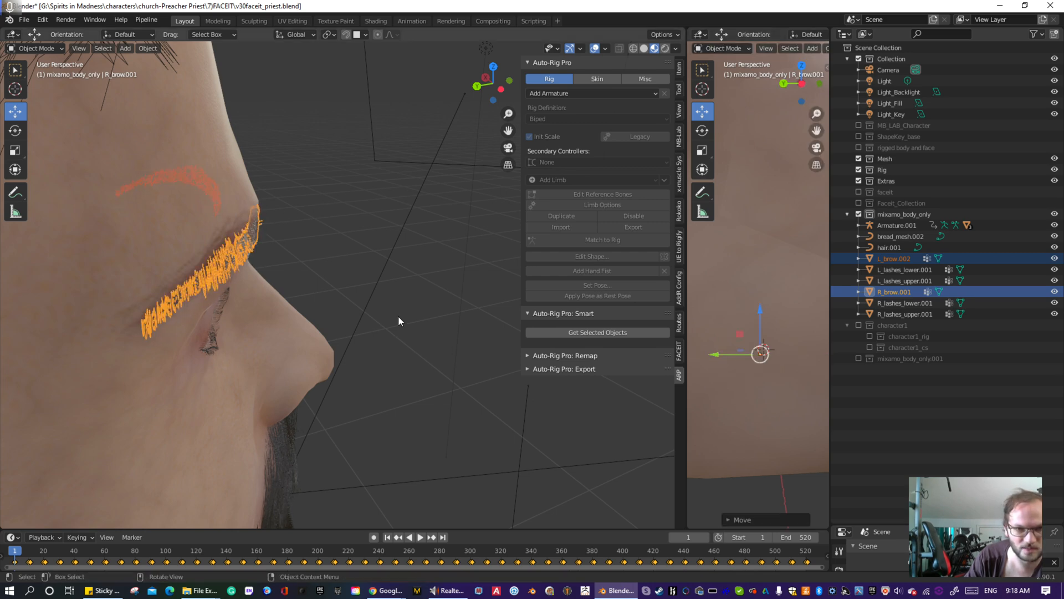
click(397, 314)
middle_drag(395, 313, 426, 309)
scroll(425, 305, up, 5)
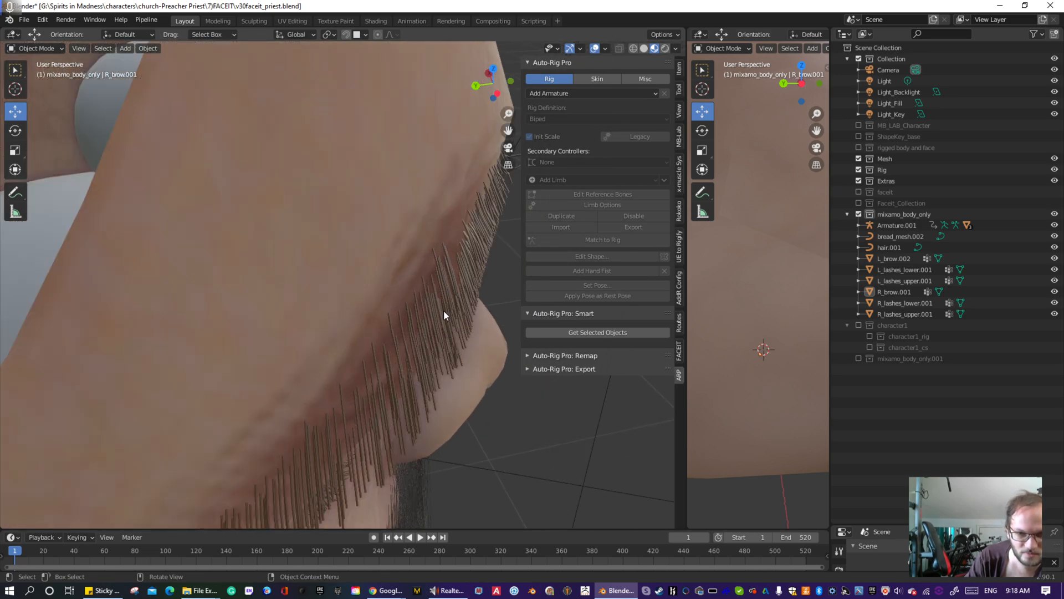
- Select hair.001, set its X and Y scale to 1.010 to cover the scalp, and clear the selection
scroll(447, 319, down, 5)
scroll(450, 328, down, 6)
middle_drag(391, 308, 307, 276)
middle_drag(318, 345, 335, 305)
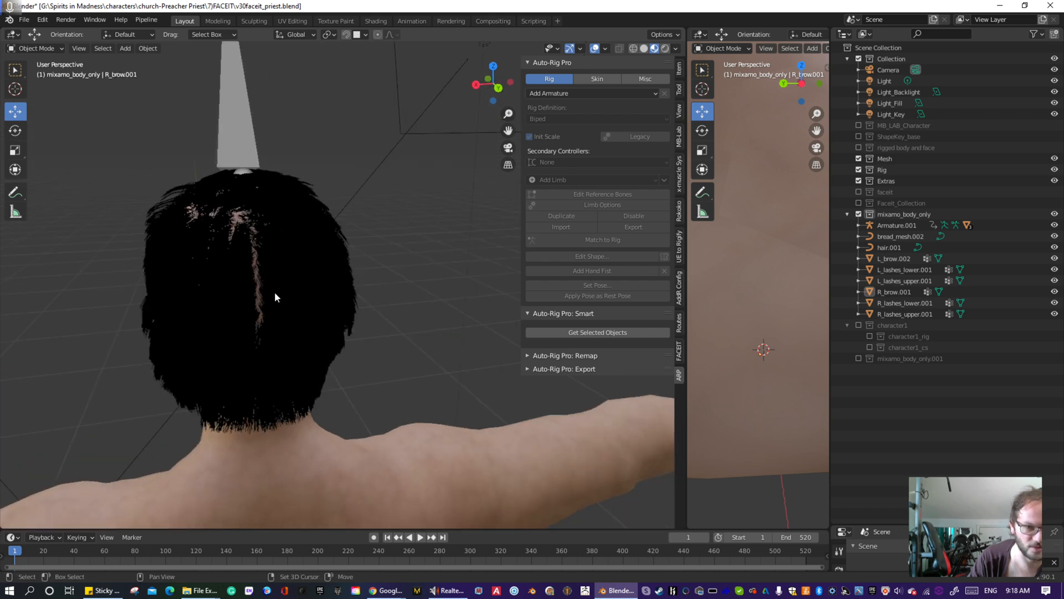
middle_drag(273, 294, 297, 291)
click(305, 290)
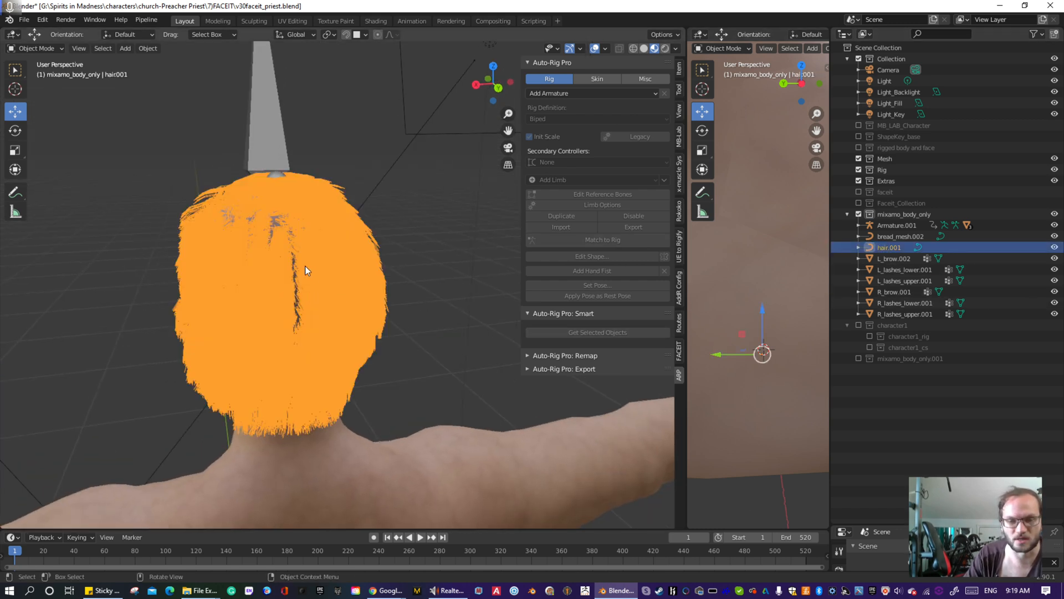
click(680, 68)
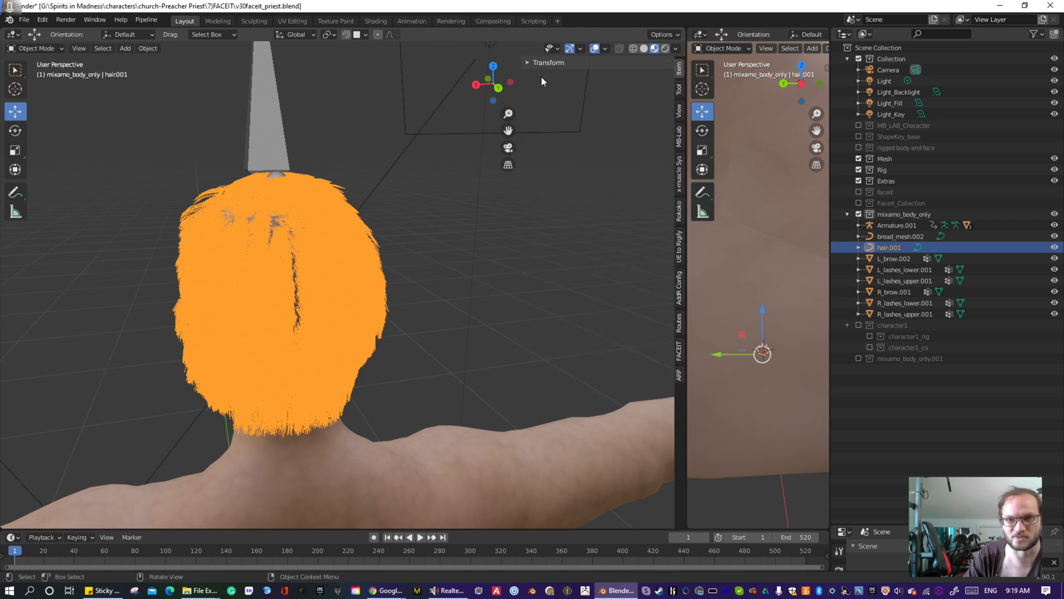
click(530, 62)
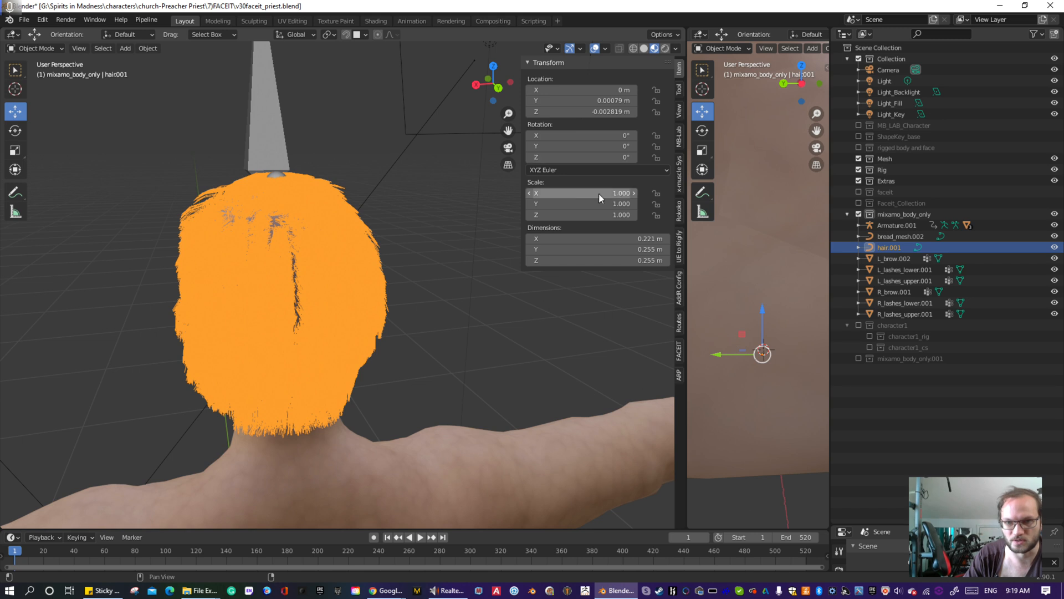
click(621, 194)
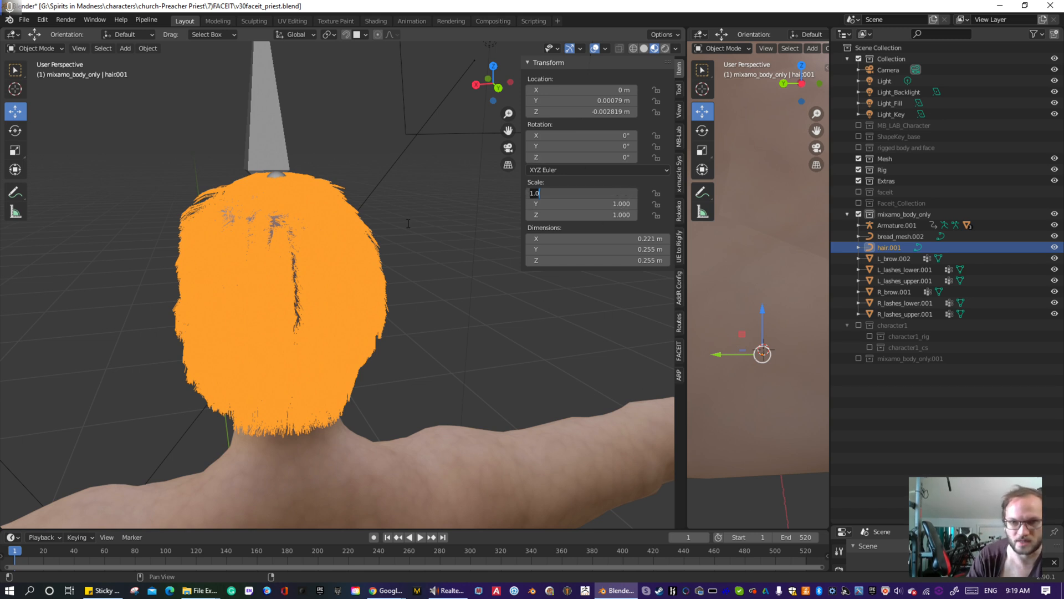
click(634, 192)
click(635, 203)
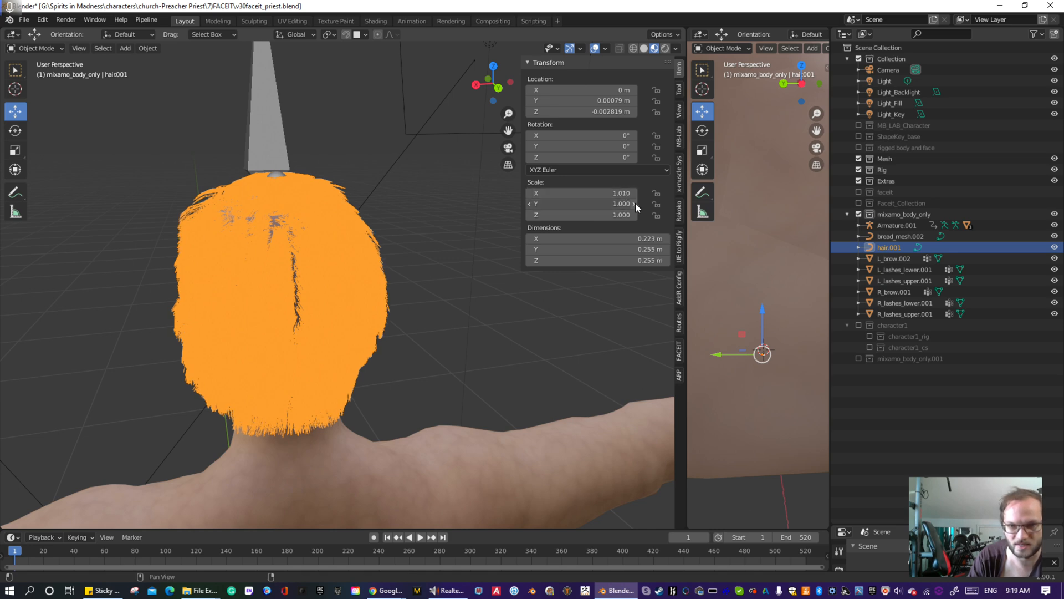
middle_drag(444, 266, 434, 340)
click(433, 338)
- Examine the fit of the hair, beard and brows on the head from the side and front
middle_drag(355, 330, 279, 332)
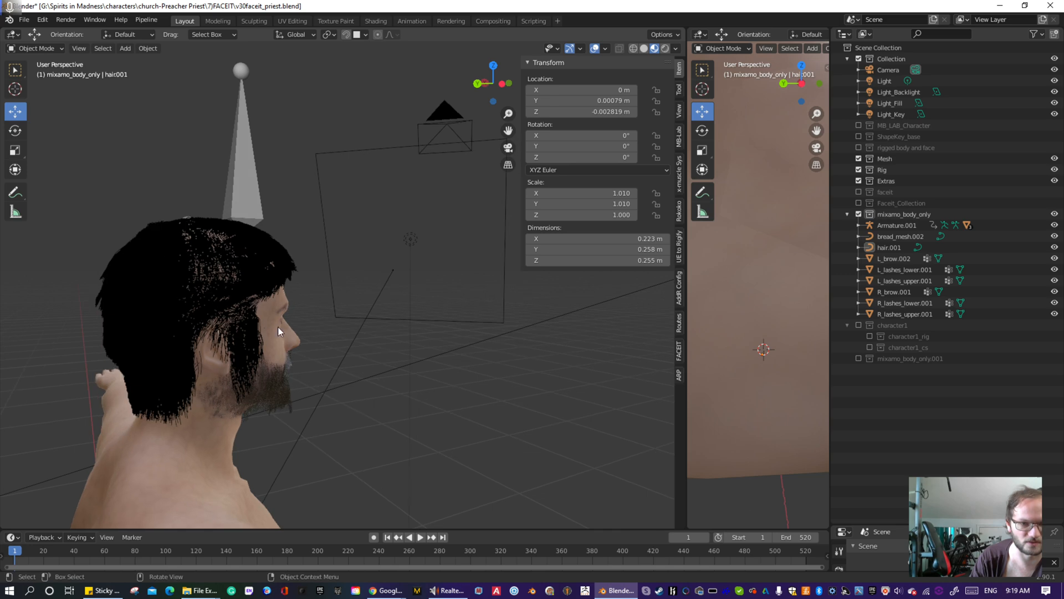
middle_drag(220, 314, 360, 313)
middle_drag(205, 333, 356, 297)
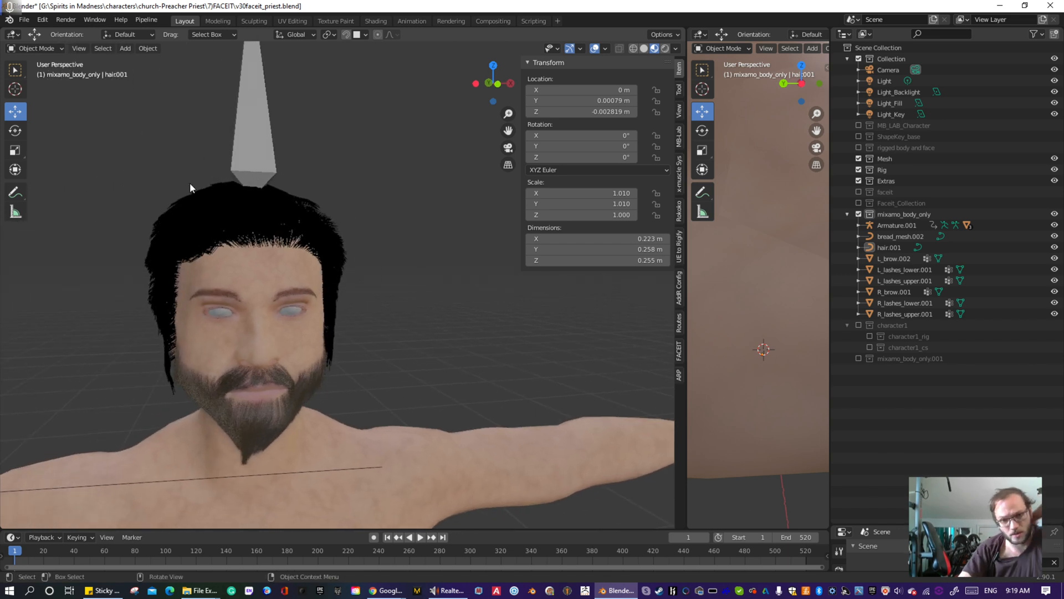
middle_drag(347, 204, 298, 262)
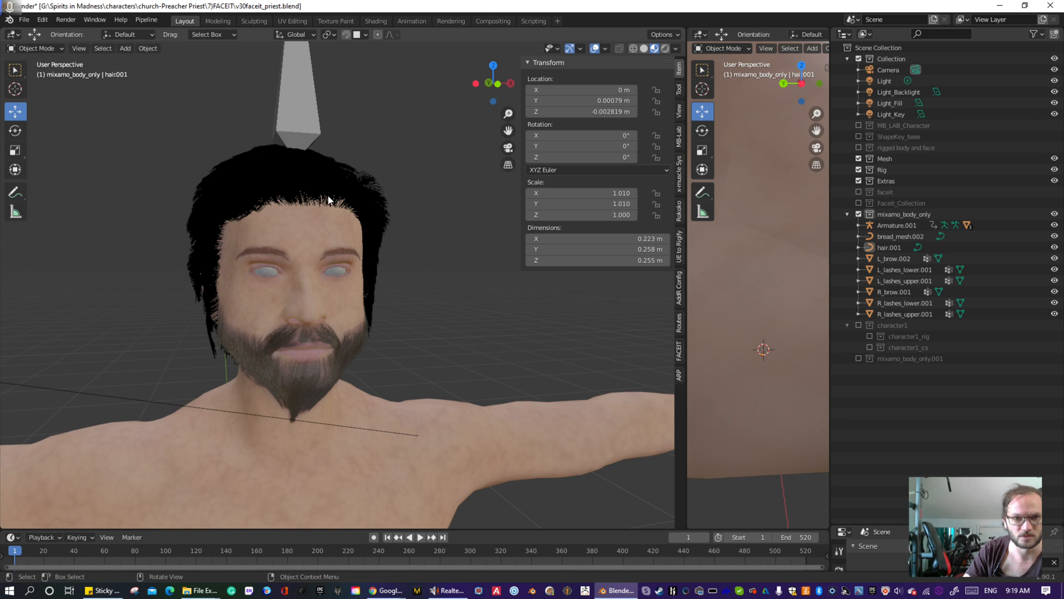
middle_drag(329, 200, 285, 206)
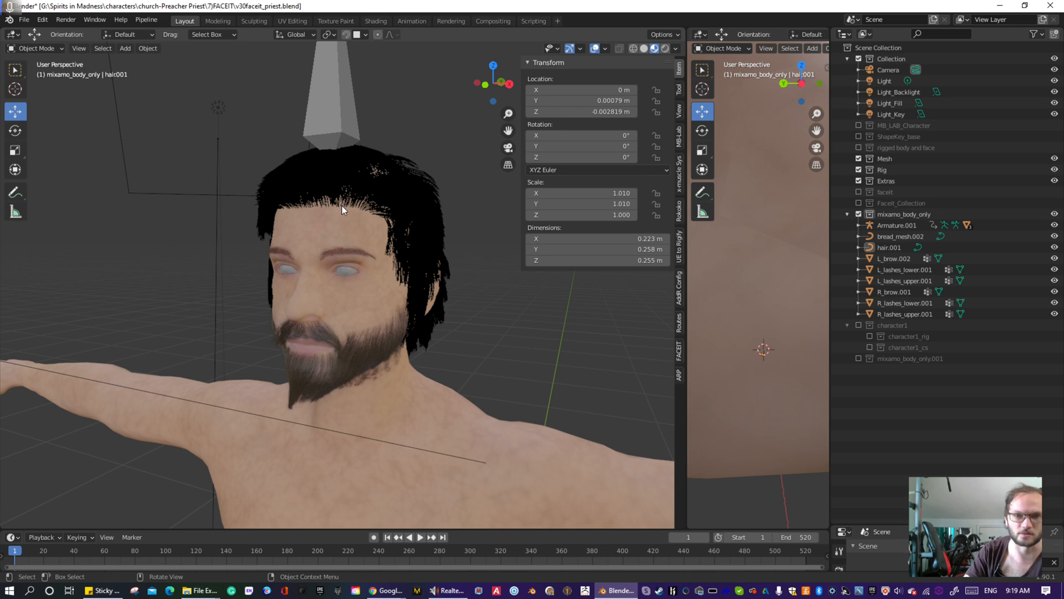
middle_drag(341, 214, 418, 217)
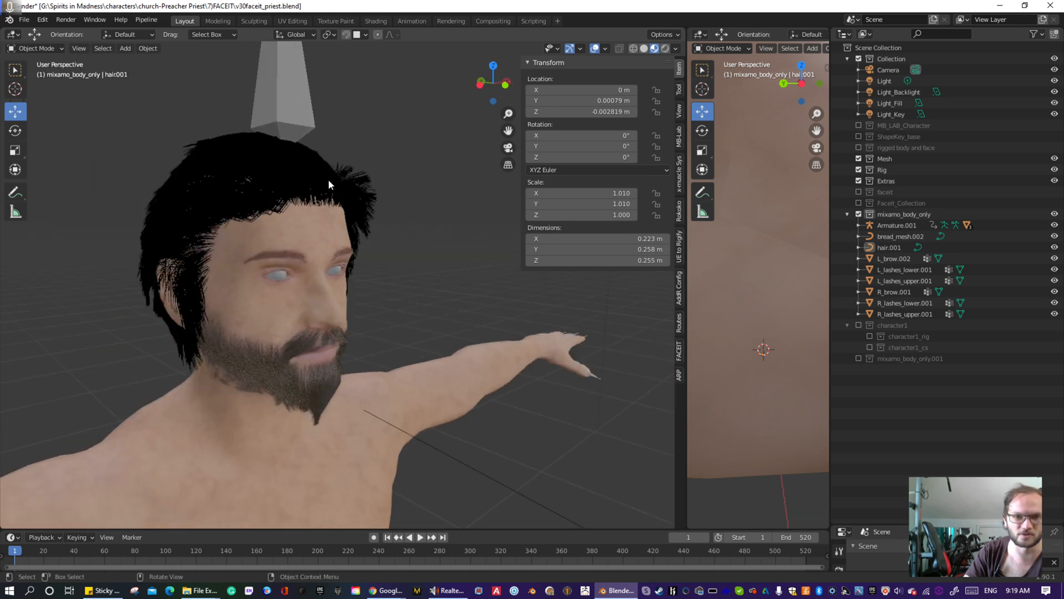
middle_drag(339, 207, 382, 202)
middle_drag(296, 198, 324, 271)
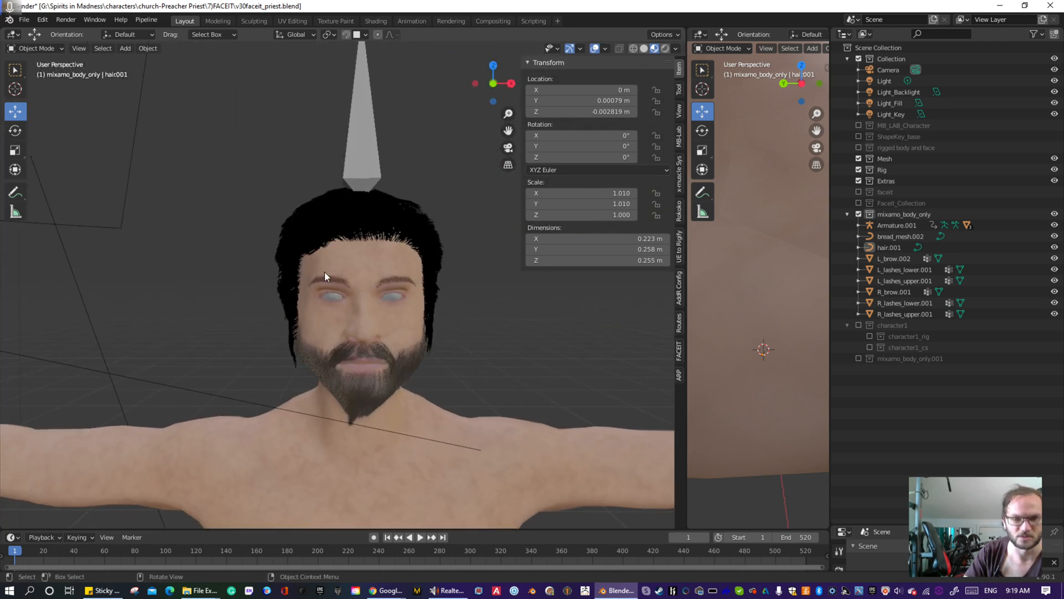
- Start saving the scene as a new file and open the name v30faceit_priest.blend for editing at its version number
click(25, 19)
click(54, 106)
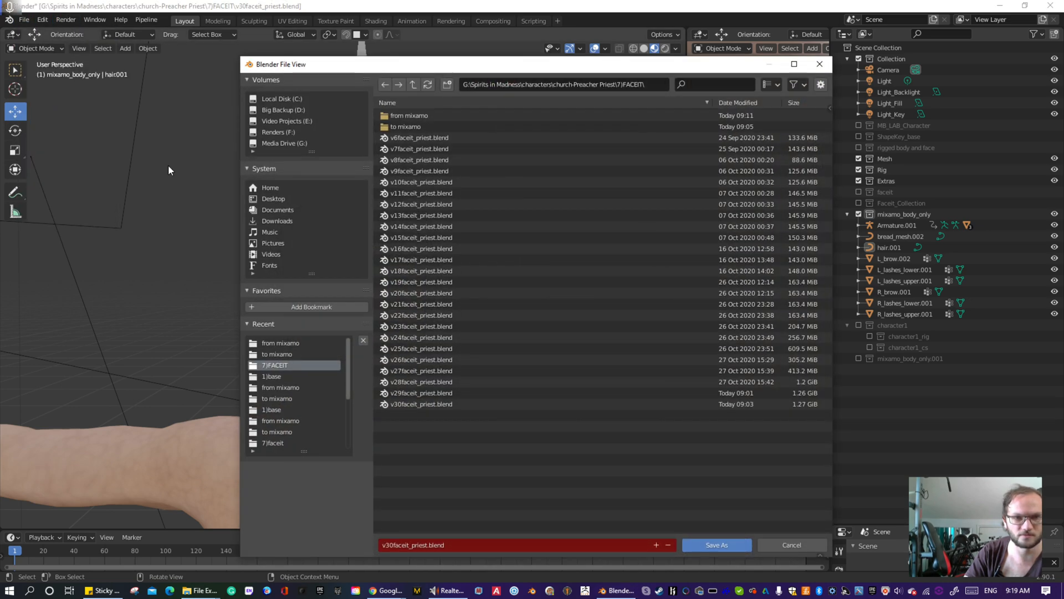
click(392, 547)
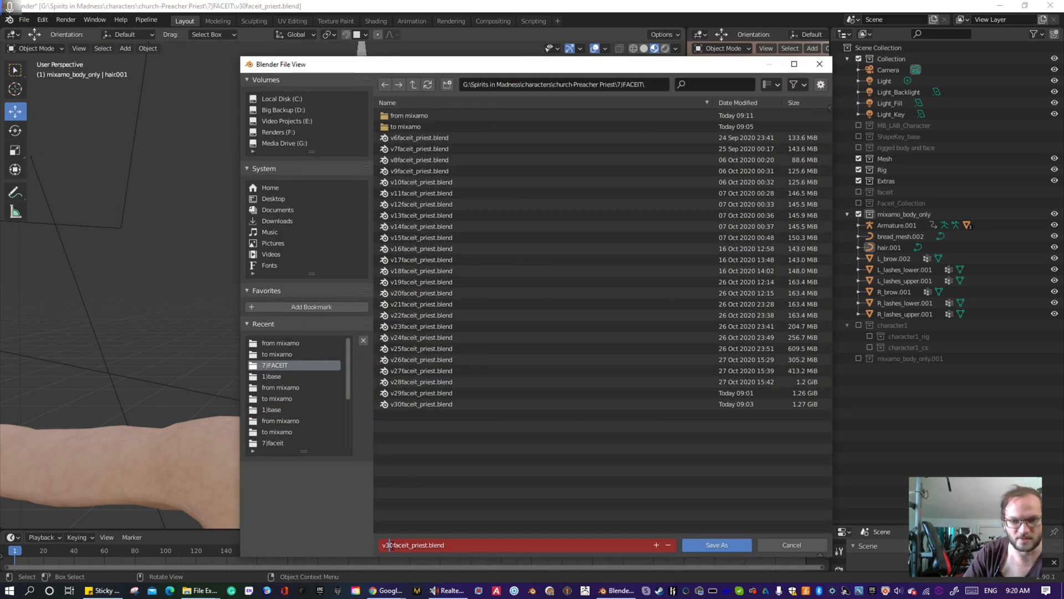